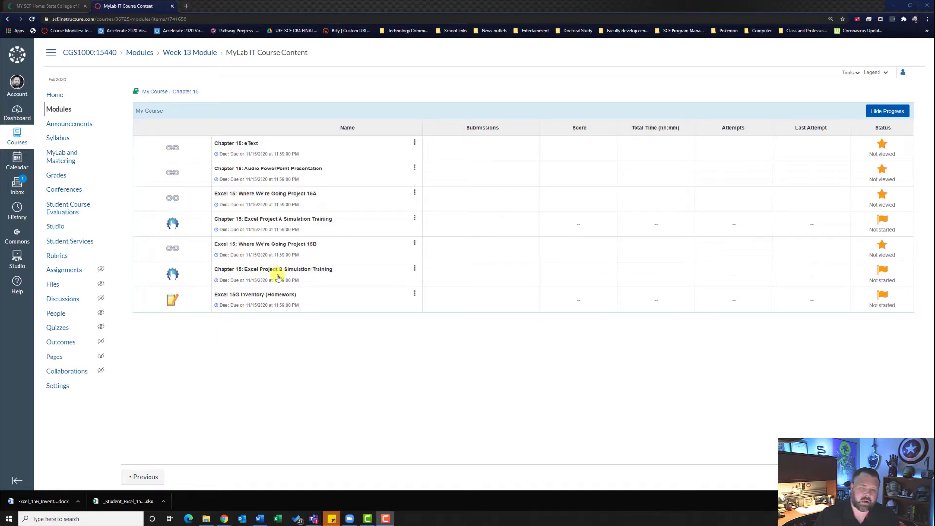
Open the Excel 15G Inventory homework and download its instructions, student workbook, final result image and Slice theme.
{"action": "left_click", "coordinate": [258, 295]}
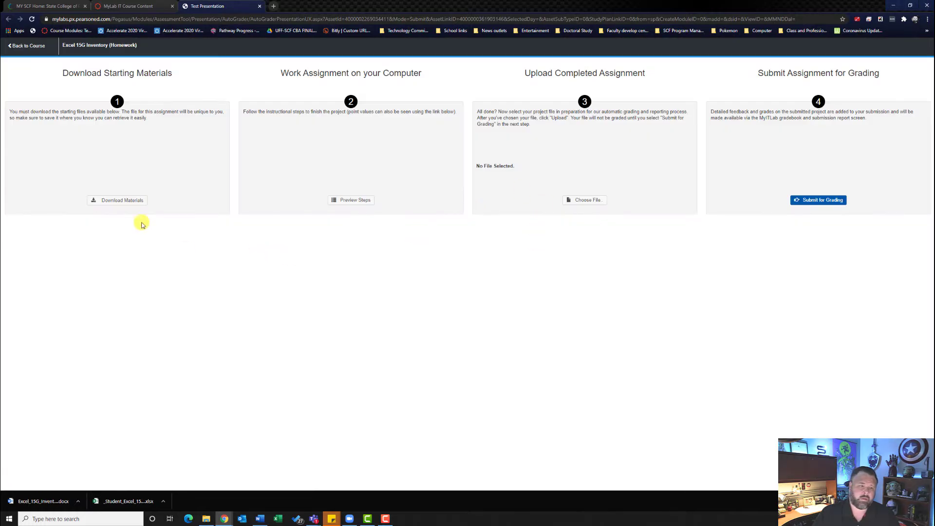
{"action": "left_click", "coordinate": [128, 200]}
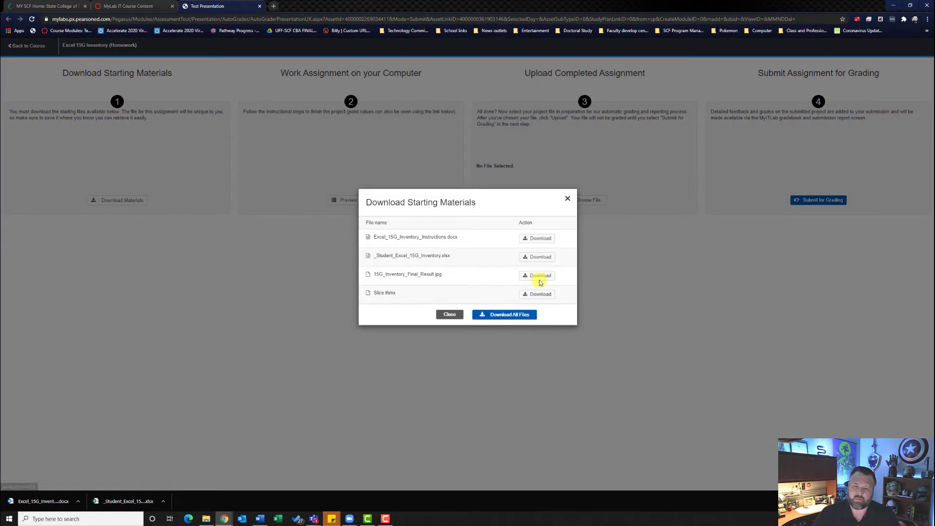
{"action": "left_click", "coordinate": [536, 238]}
{"action": "left_click", "coordinate": [539, 256]}
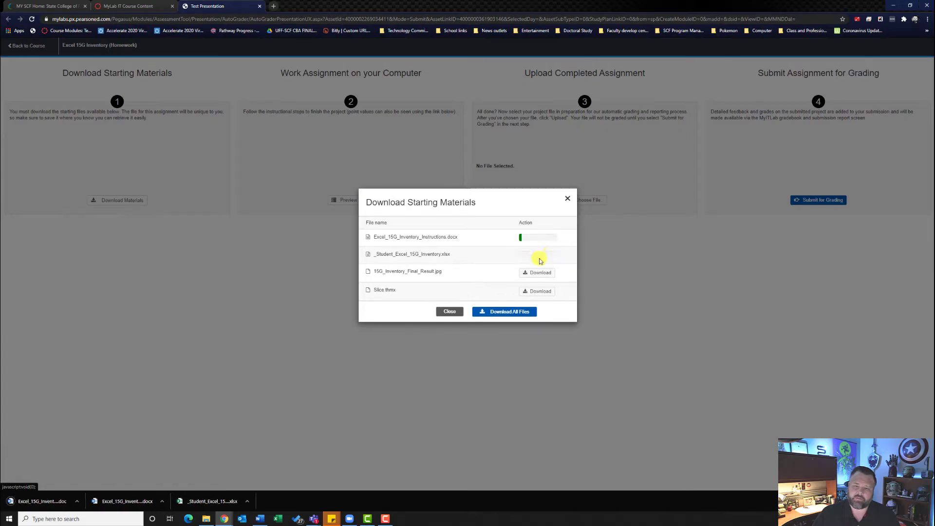
{"action": "left_click", "coordinate": [538, 273]}
{"action": "left_click", "coordinate": [545, 291]}
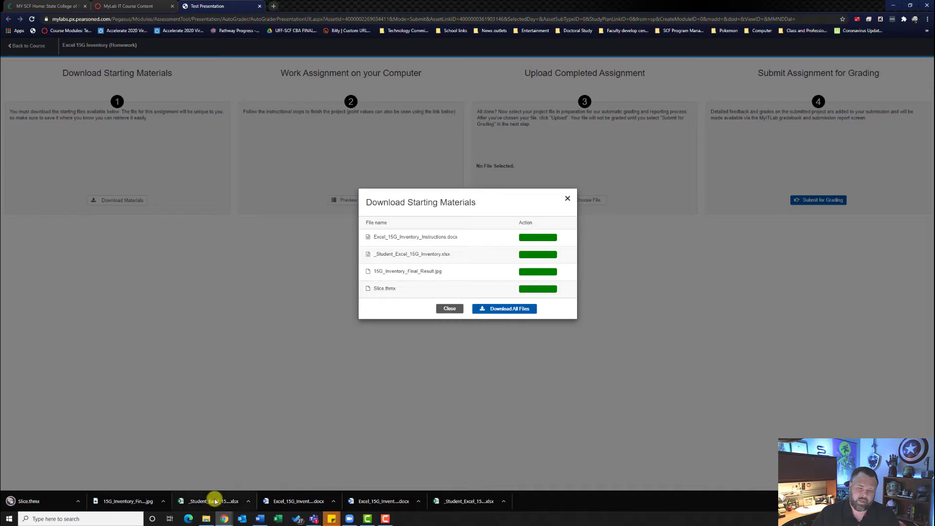
Open the downloaded _Student_Excel_15G_Inventory workbook and enable editing.
{"action": "left_click", "coordinate": [216, 501]}
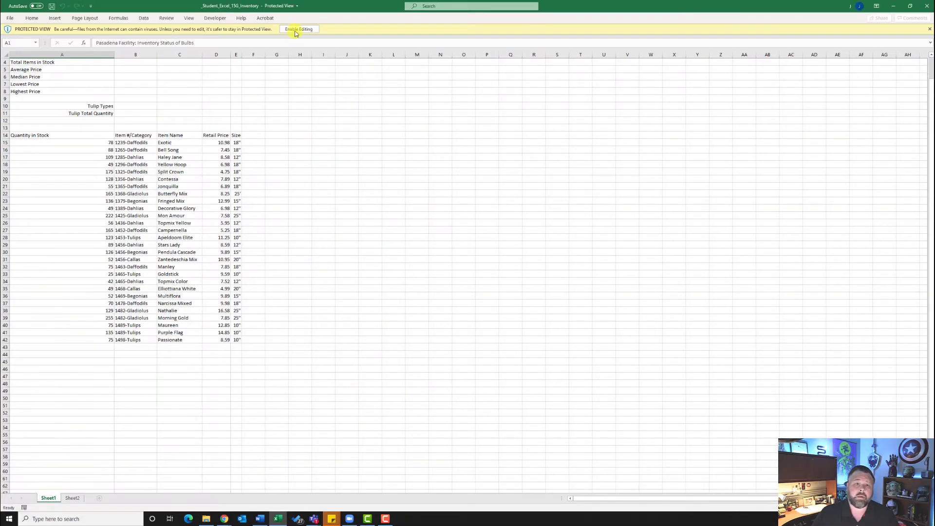
{"action": "left_click", "coordinate": [295, 30]}
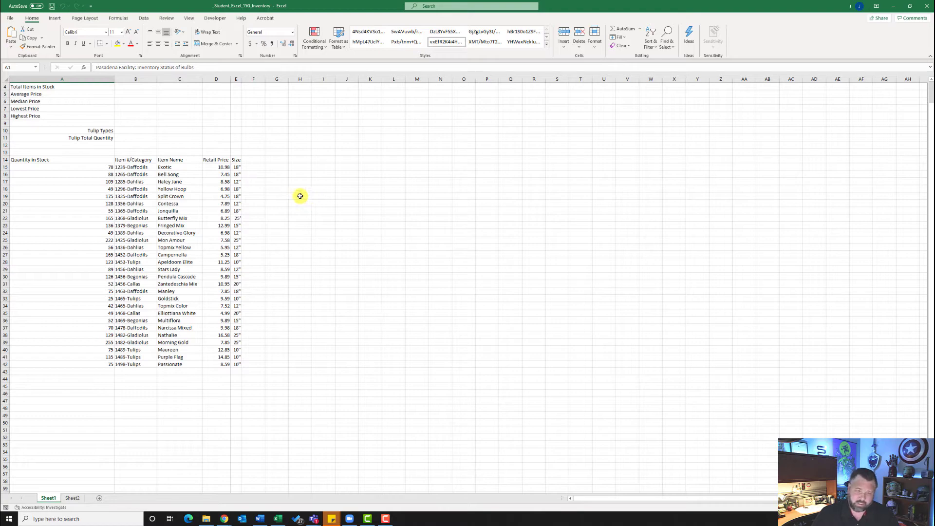
{"action": "scroll", "coordinate": [300, 196], "scroll_direction": "up", "scroll_amount": 5}
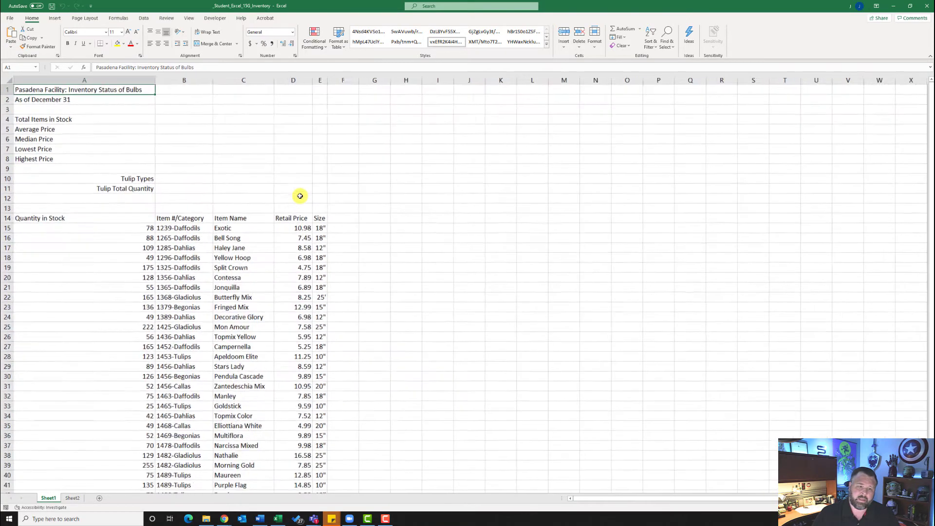
{"action": "scroll", "coordinate": [300, 196], "scroll_direction": "down", "scroll_amount": 1}
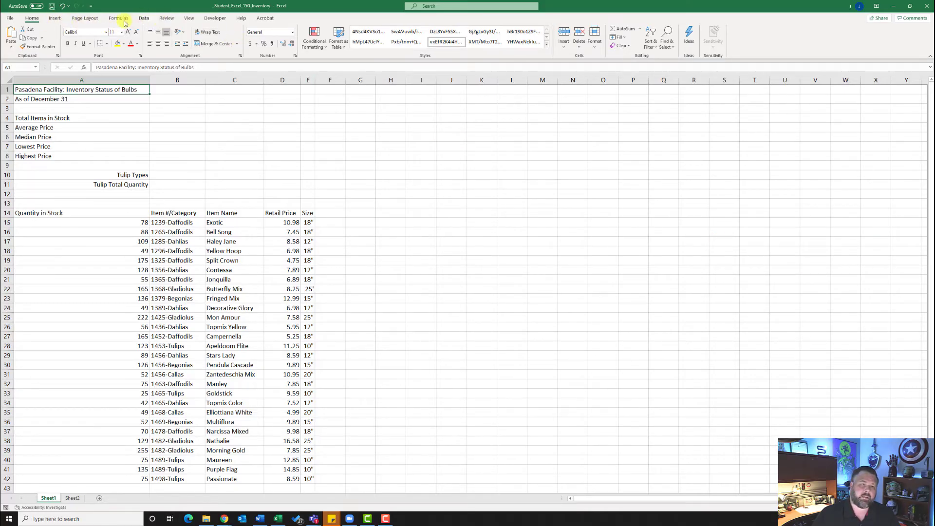
Apply the Slice theme to the workbook.
{"action": "left_click", "coordinate": [96, 21]}
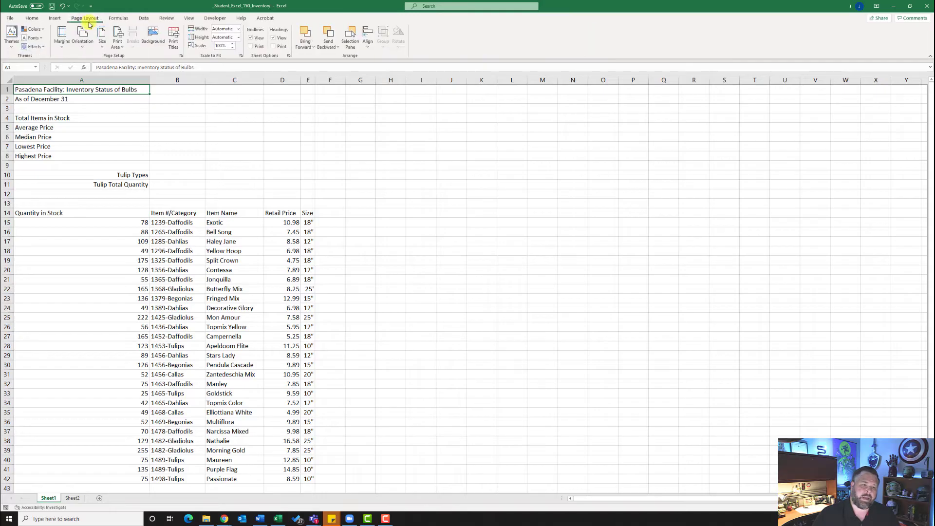
{"action": "left_click", "coordinate": [12, 44]}
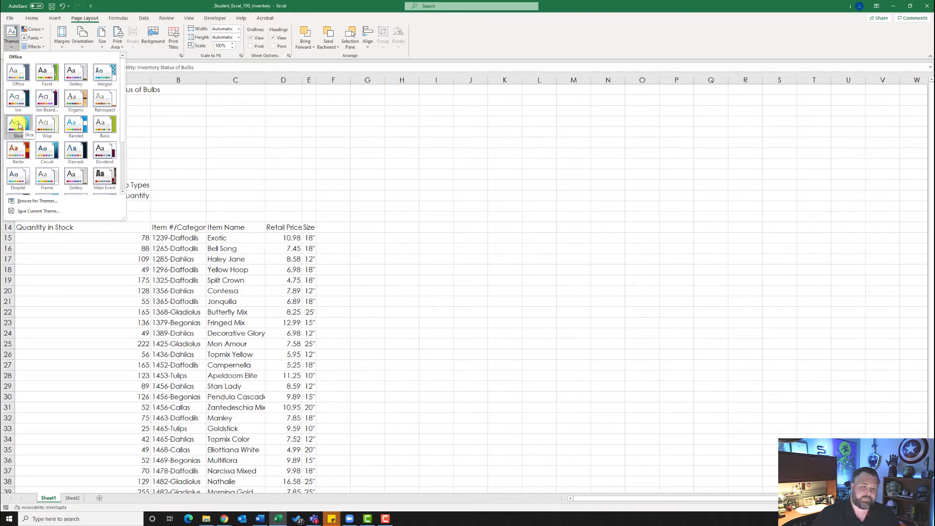
{"action": "left_click", "coordinate": [19, 126]}
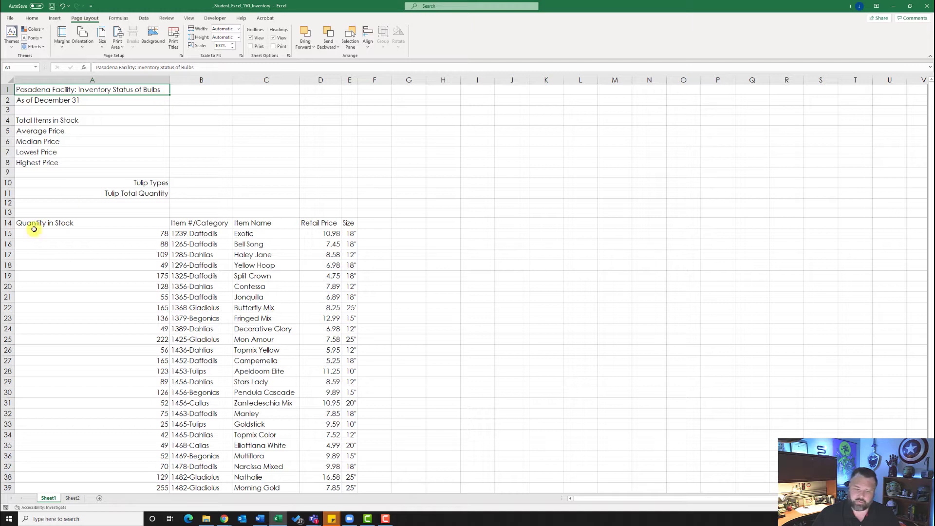
Rename Sheet1 as Bulbs and Sheet2 as Trees.
{"action": "right_click", "coordinate": [47, 499]}
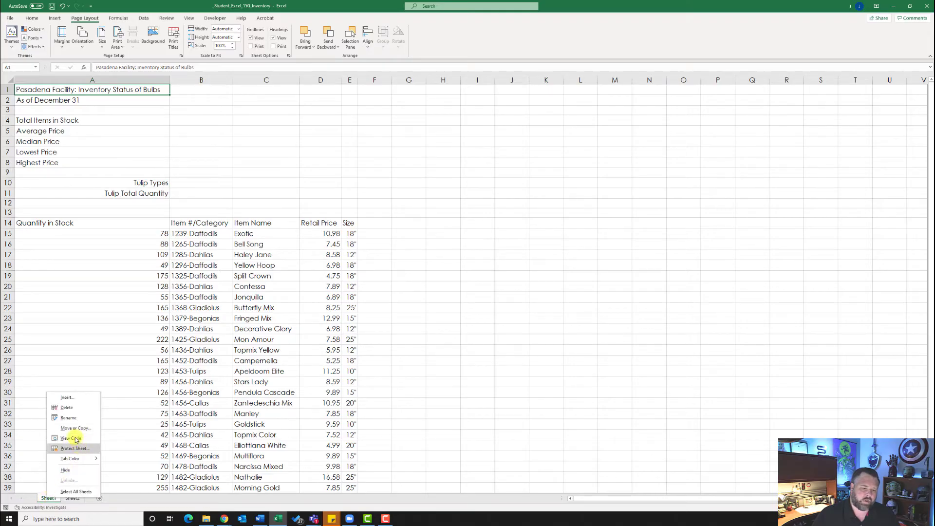
{"action": "left_click", "coordinate": [68, 418]}
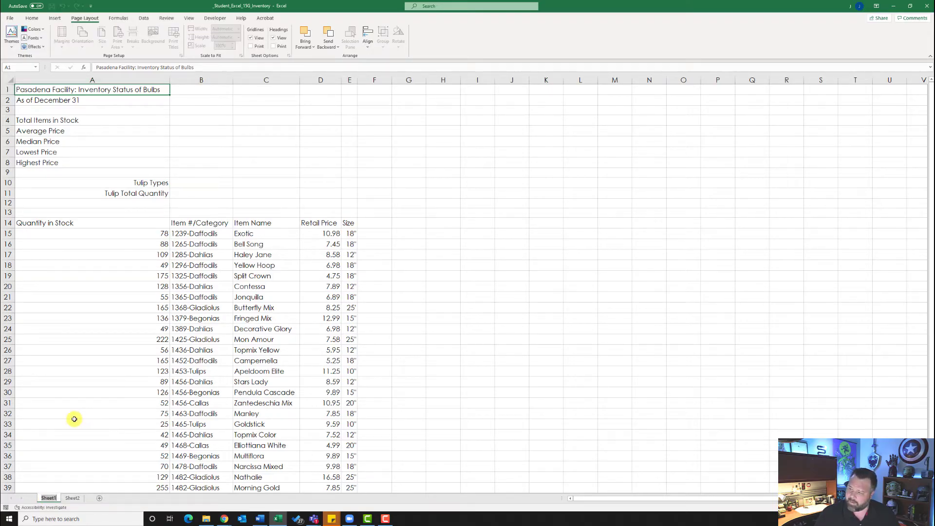
{"action": "type", "text": "Bulbs"}
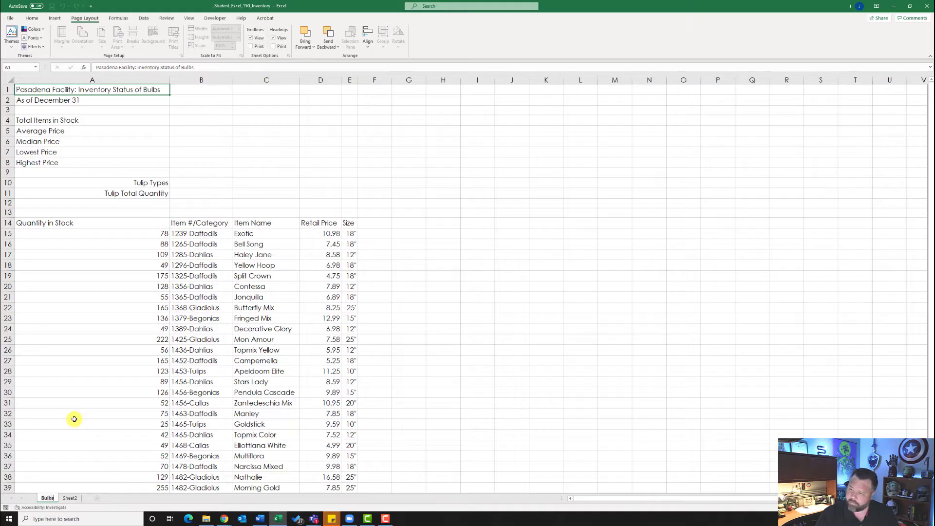
{"action": "right_click", "coordinate": [72, 499]}
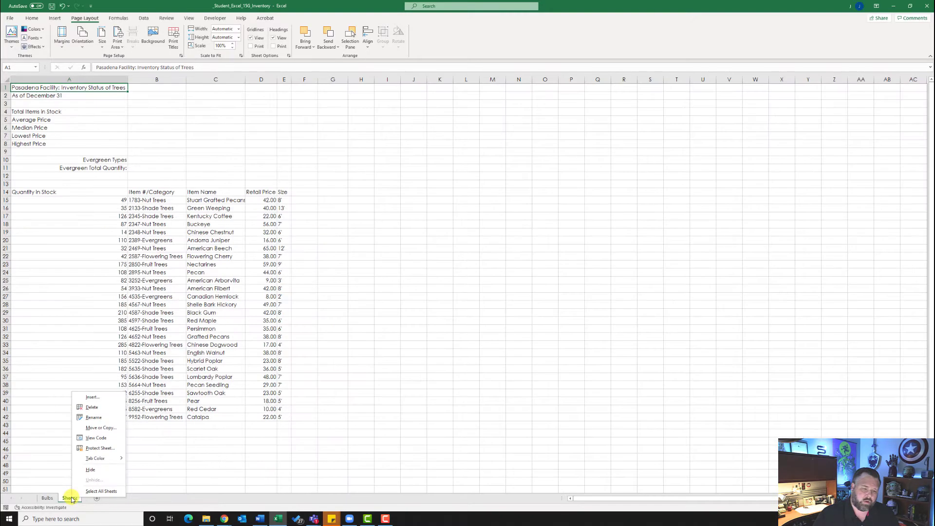
{"action": "left_click", "coordinate": [93, 418]}
{"action": "type", "text": "Trees"}
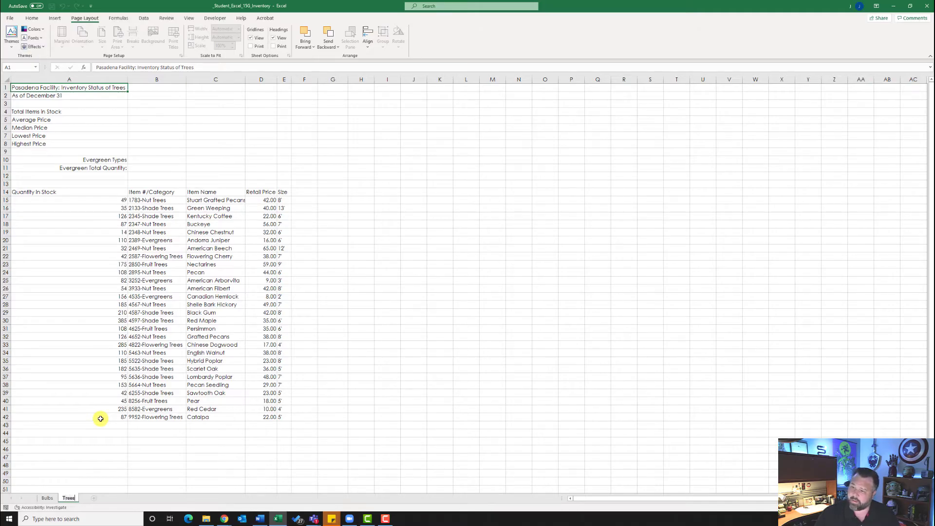
On the Bulbs sheet, insert a blank column C before the Item Name column.
{"action": "left_click", "coordinate": [47, 498]}
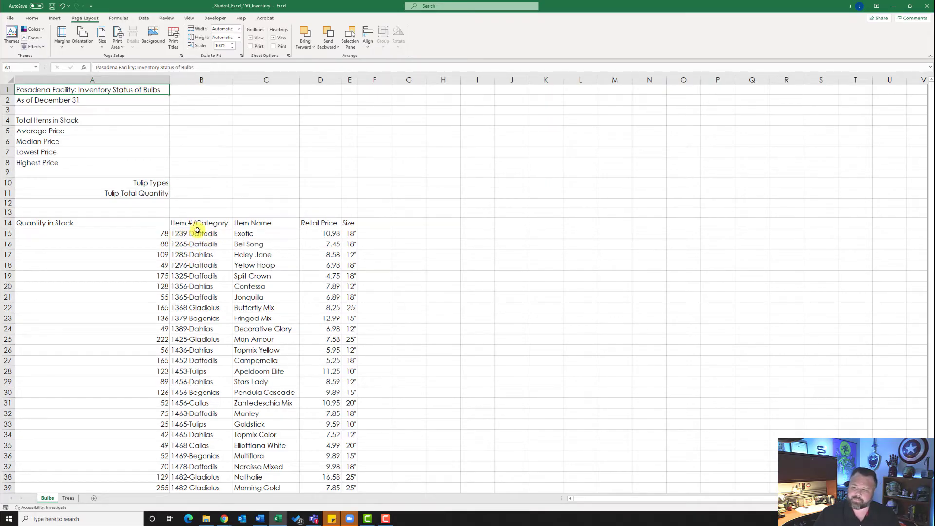
{"action": "left_click", "coordinate": [201, 80]}
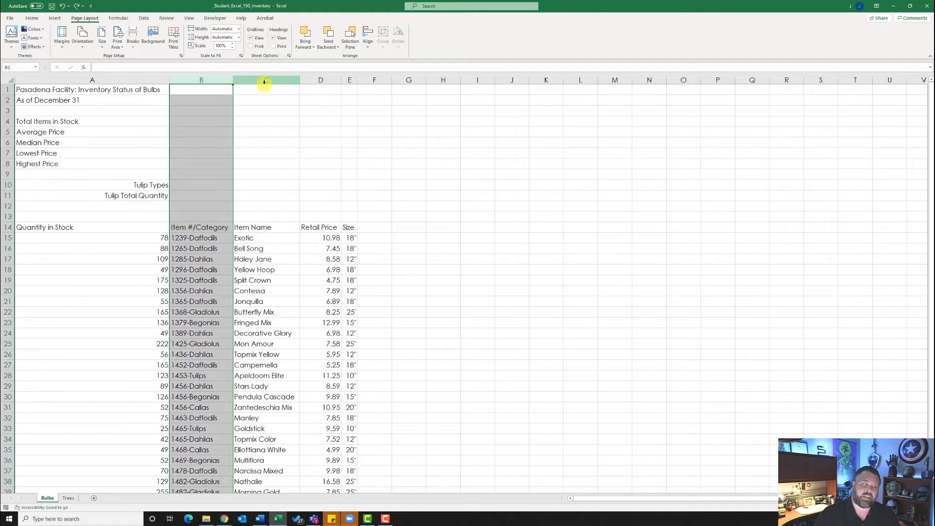
{"action": "left_click", "coordinate": [266, 80]}
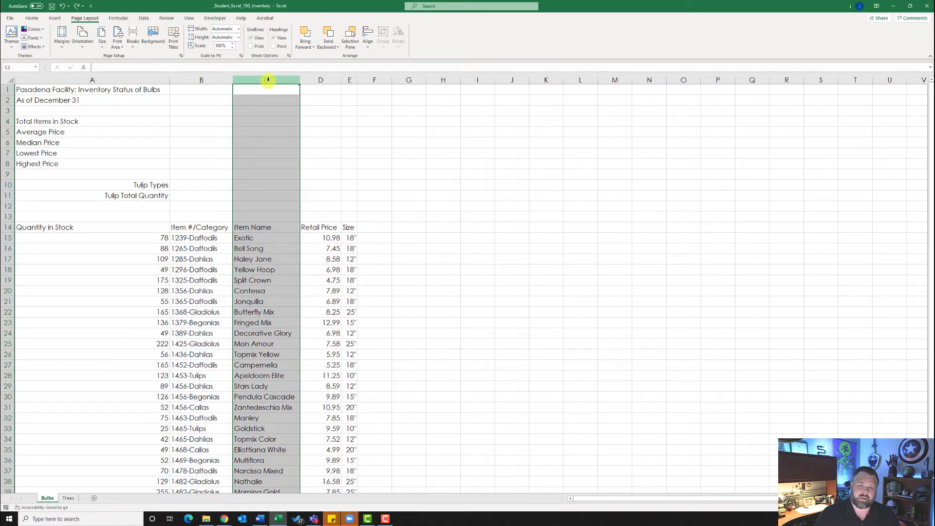
{"action": "right_click", "coordinate": [266, 80]}
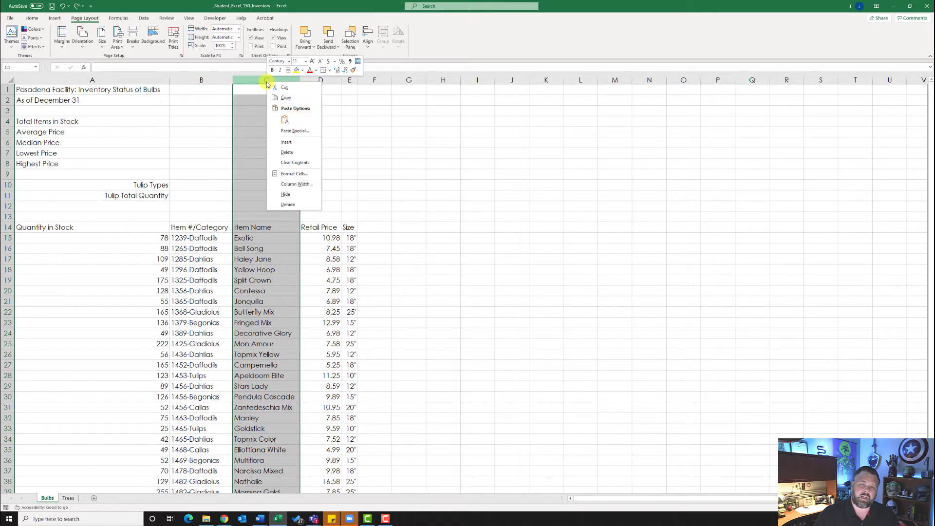
{"action": "left_click", "coordinate": [295, 143]}
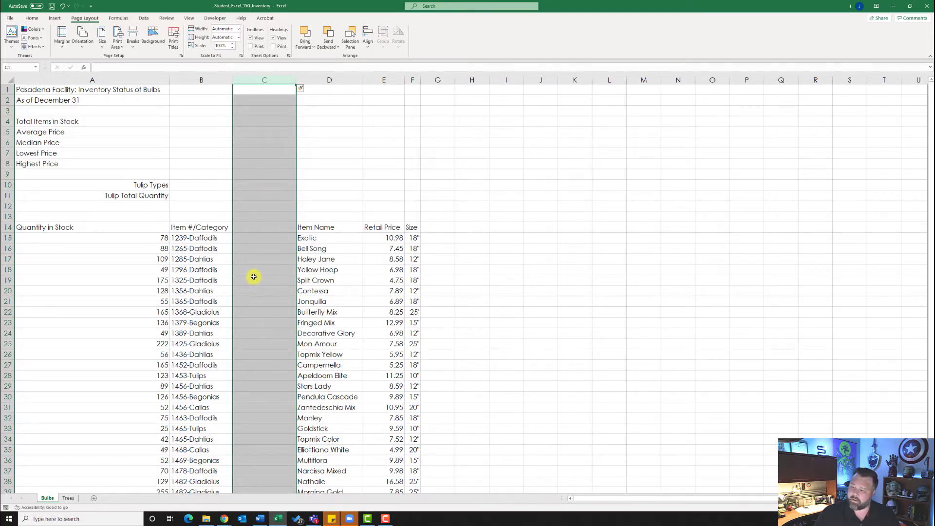
Enter the heading Category in C14 of the new column and Daffodils in C15.
{"action": "left_click", "coordinate": [246, 227]}
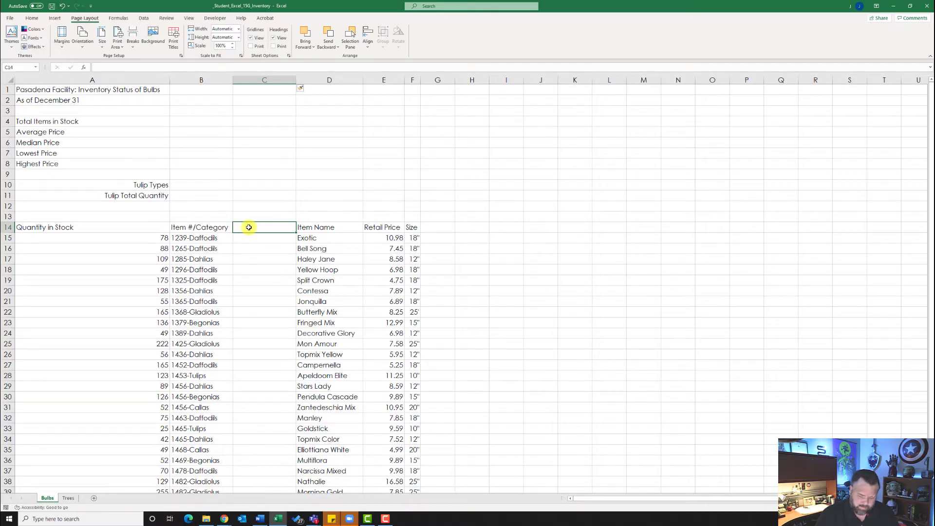
{"action": "type", "text": "Category"}
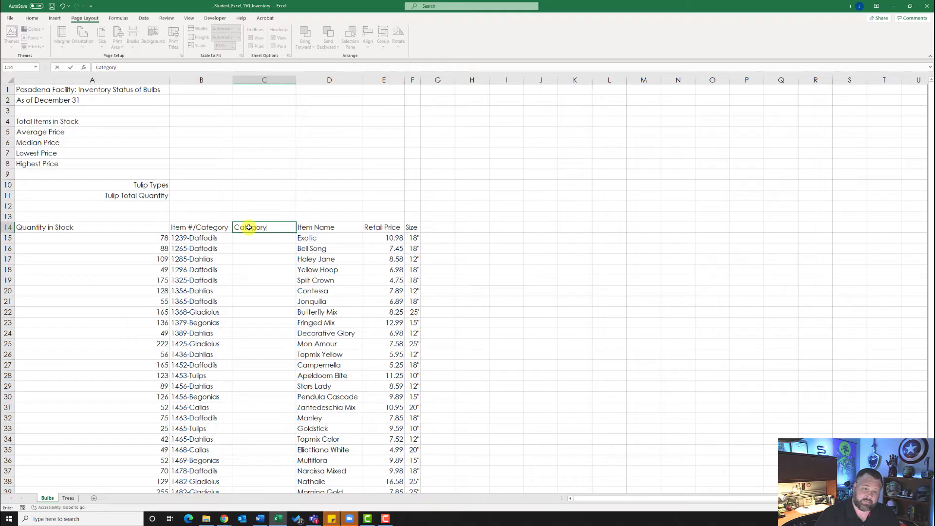
{"action": "key", "text": "Return"}
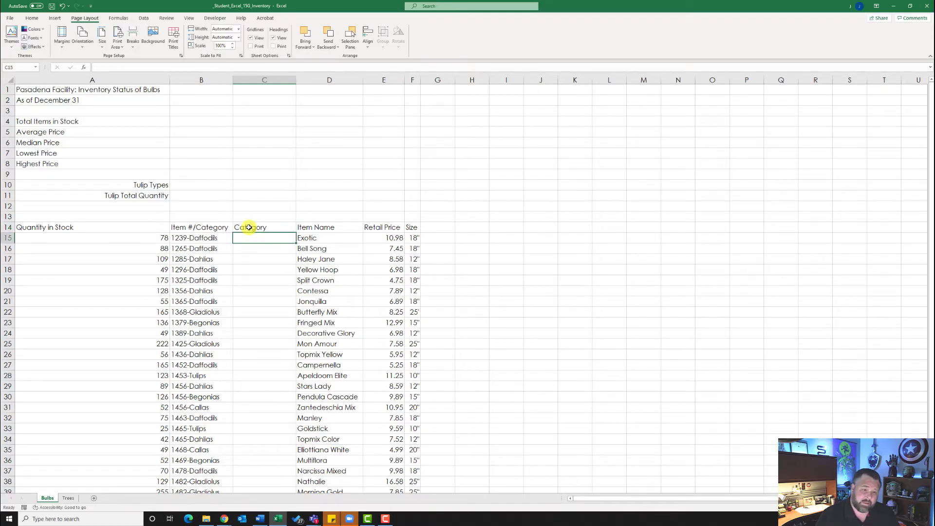
{"action": "type", "text": "Daffodis"}
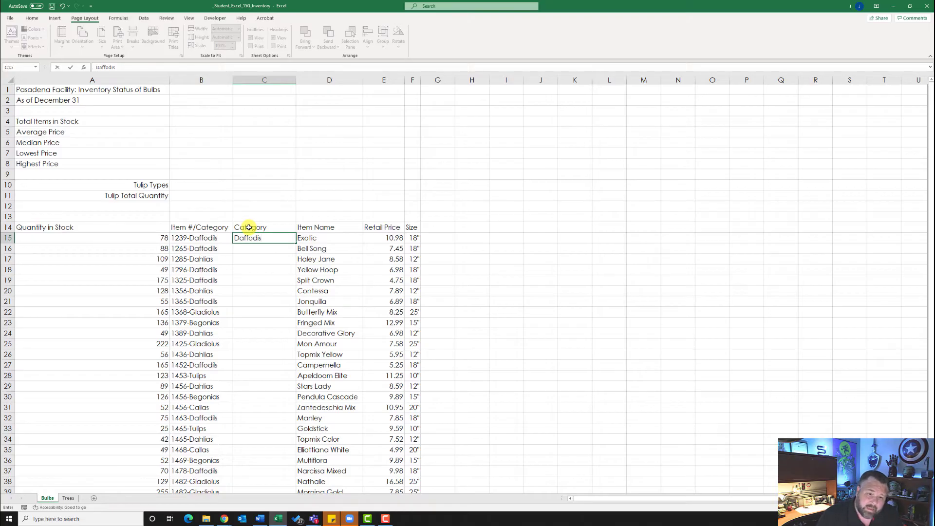
{"action": "key", "text": "BackSpace"}
{"action": "type", "text": "ls"}
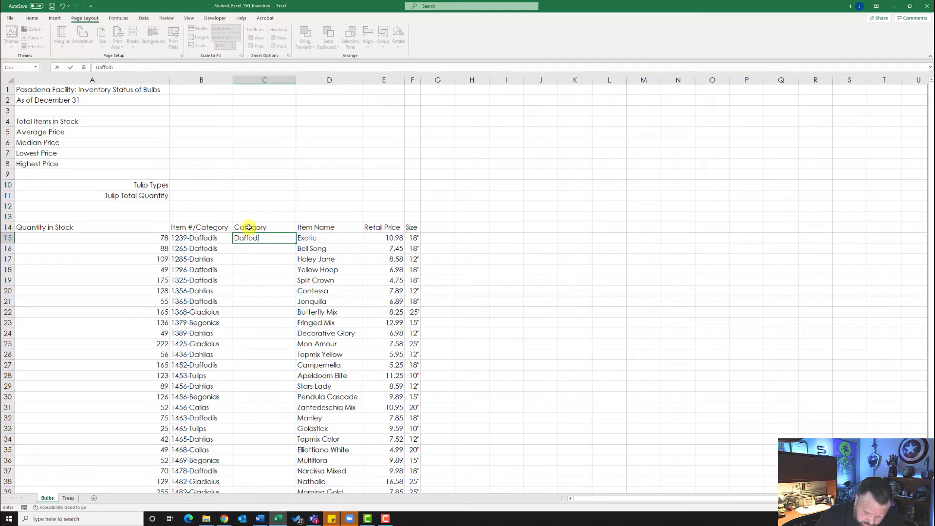
{"action": "key", "text": "Return"}
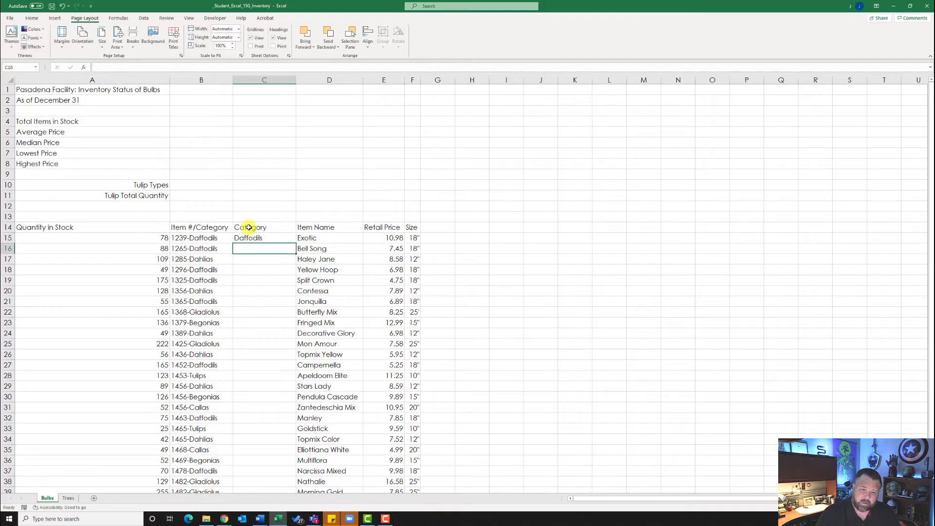
{"action": "key", "text": "Up"}
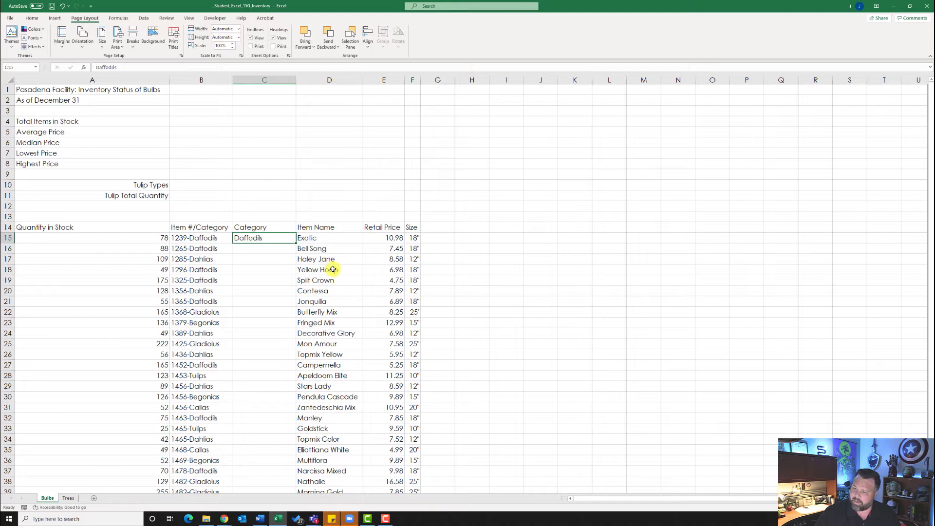
Insert another blank column C, directly before the Category column.
{"action": "left_click", "coordinate": [263, 81]}
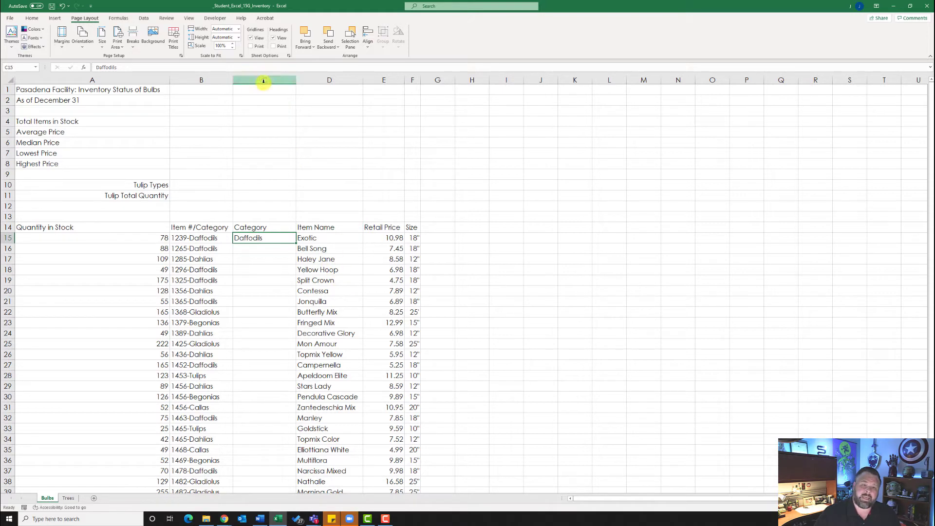
{"action": "right_click", "coordinate": [264, 80]}
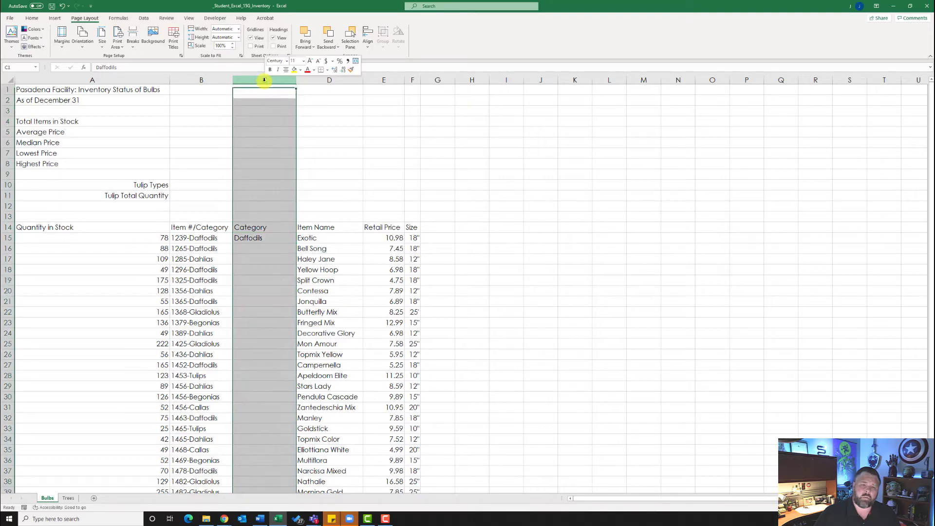
{"action": "left_click", "coordinate": [295, 142]}
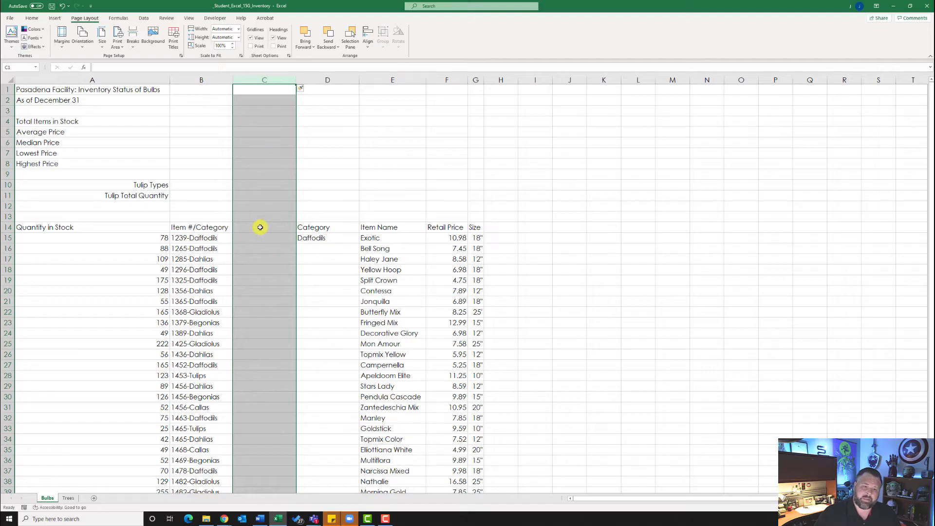
Enter the heading Item # in C14 and the first item number, 1239, in C15.
{"action": "left_click", "coordinate": [265, 229]}
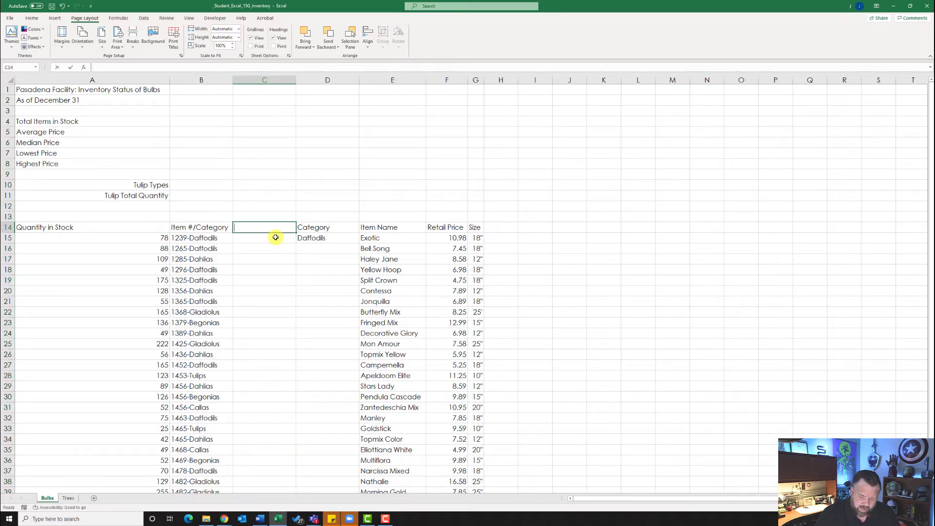
{"action": "type", "text": "Item"}
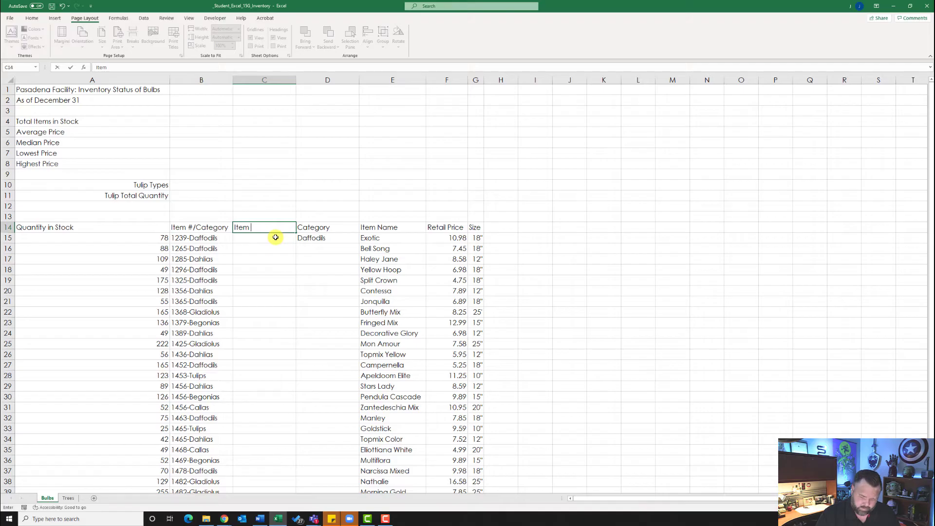
{"action": "type", "text": " #"}
{"action": "key", "text": "Return"}
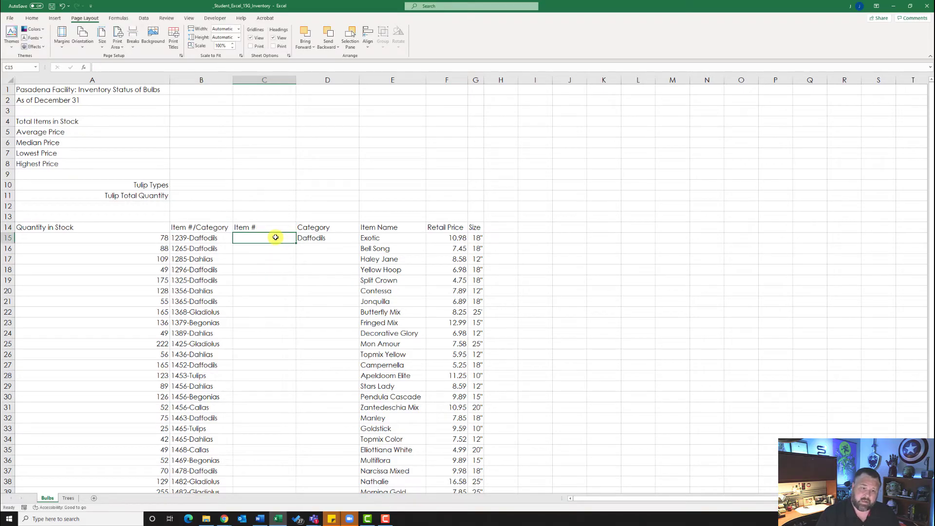
{"action": "type", "text": "123"}
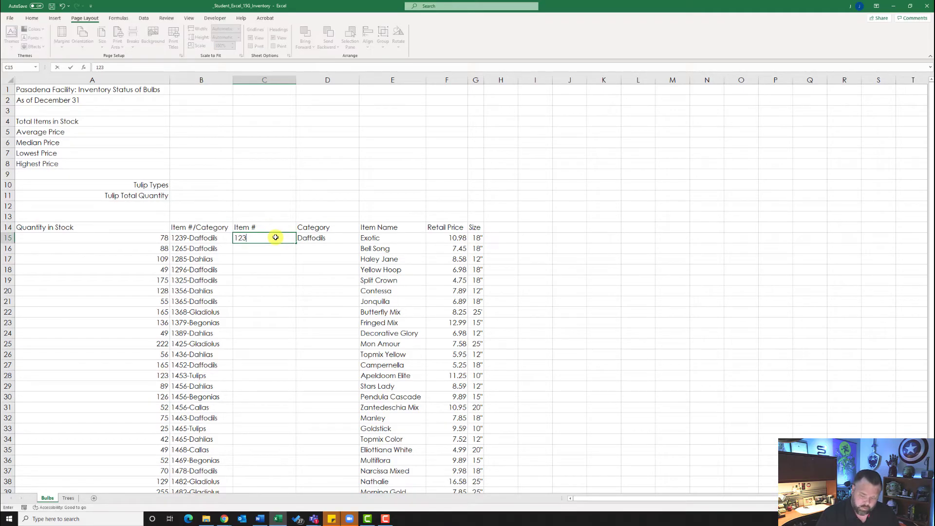
{"action": "type", "text": "9"}
{"action": "key", "text": "ctrl+Return"}
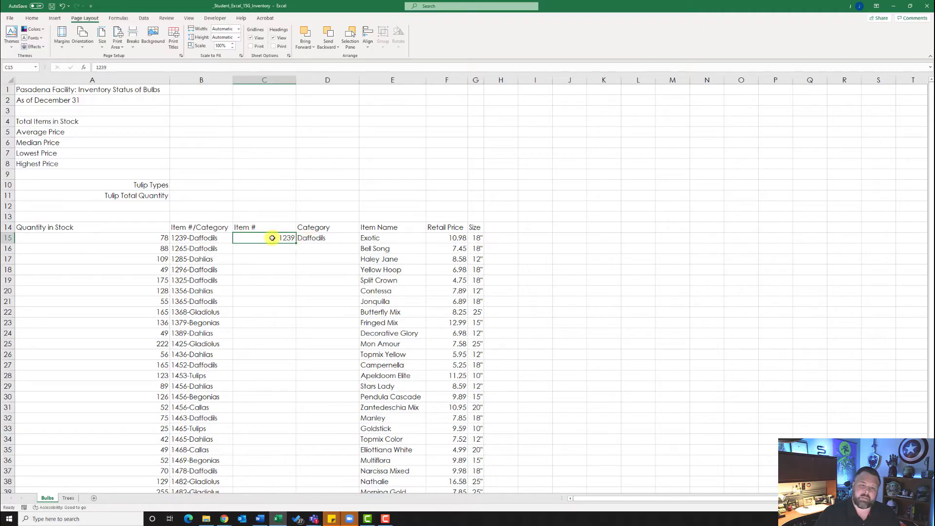
Flash Fill the rest of the Item # column from the example in C15 and compare it with the combined column.
{"action": "left_click", "coordinate": [31, 18]}
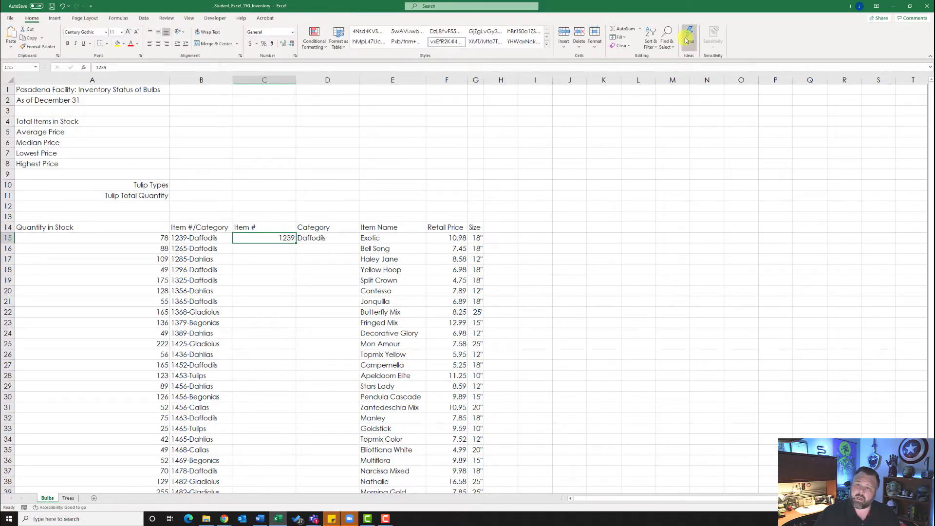
{"action": "left_click", "coordinate": [622, 38]}
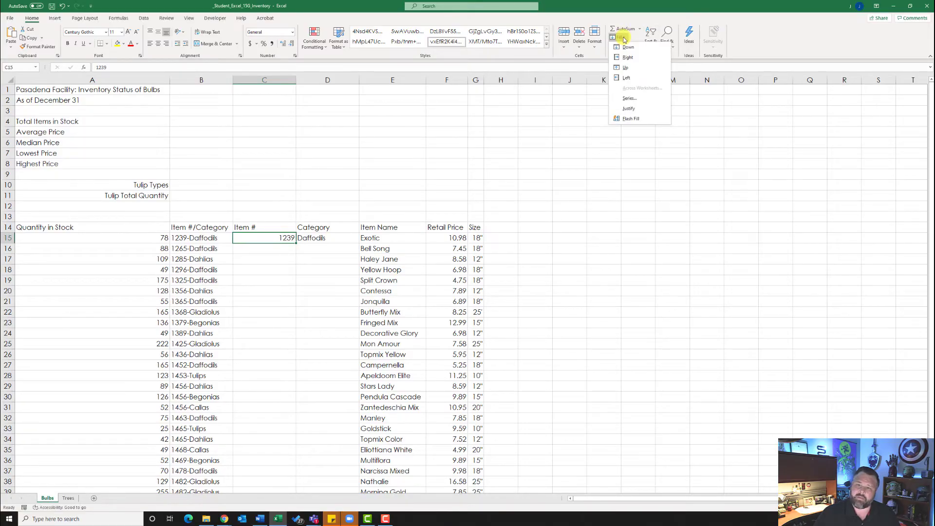
{"action": "left_click", "coordinate": [633, 119]}
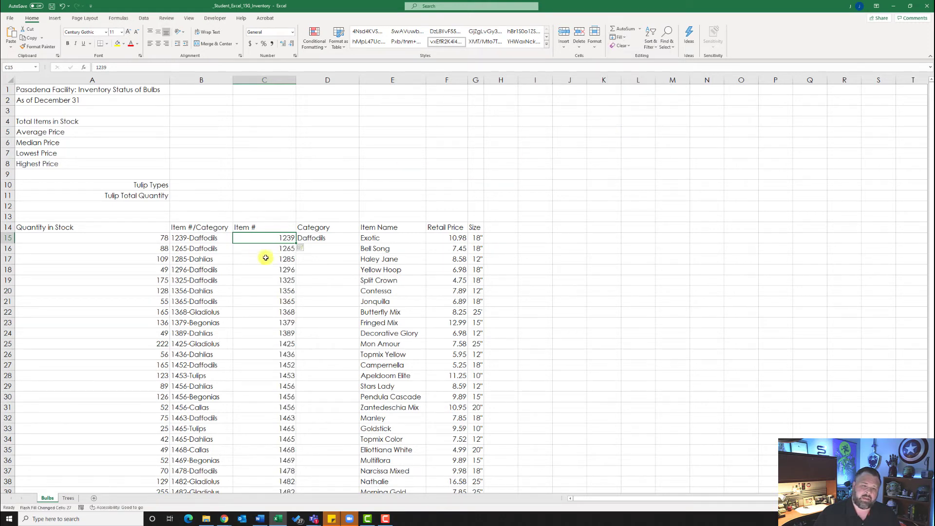
{"action": "left_click", "coordinate": [181, 248]}
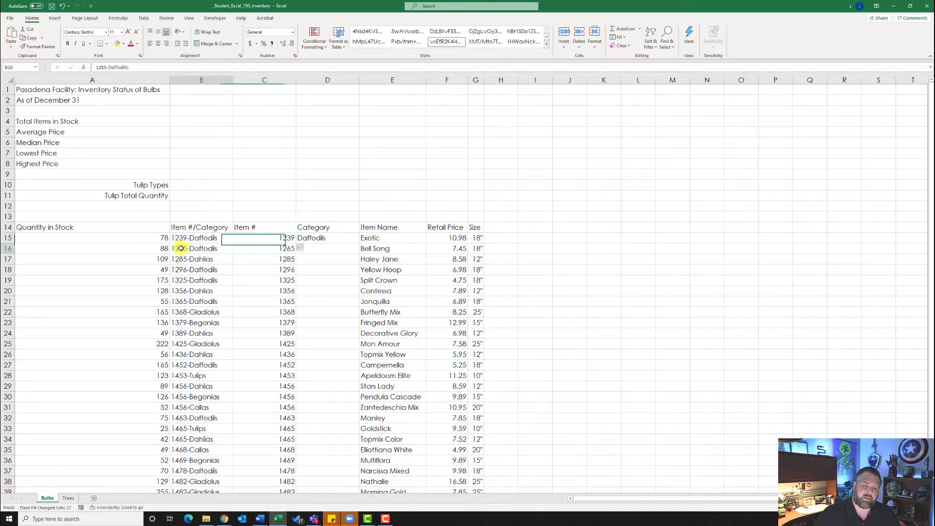
{"action": "left_click", "coordinate": [180, 259]}
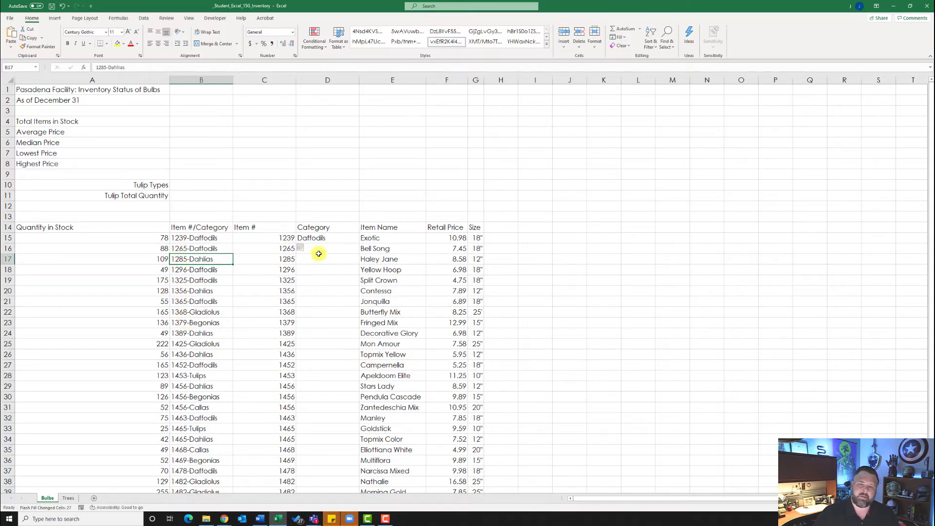
Flash Fill the remaining Category column entries from the Daffodils example in D15.
{"action": "left_click", "coordinate": [319, 238]}
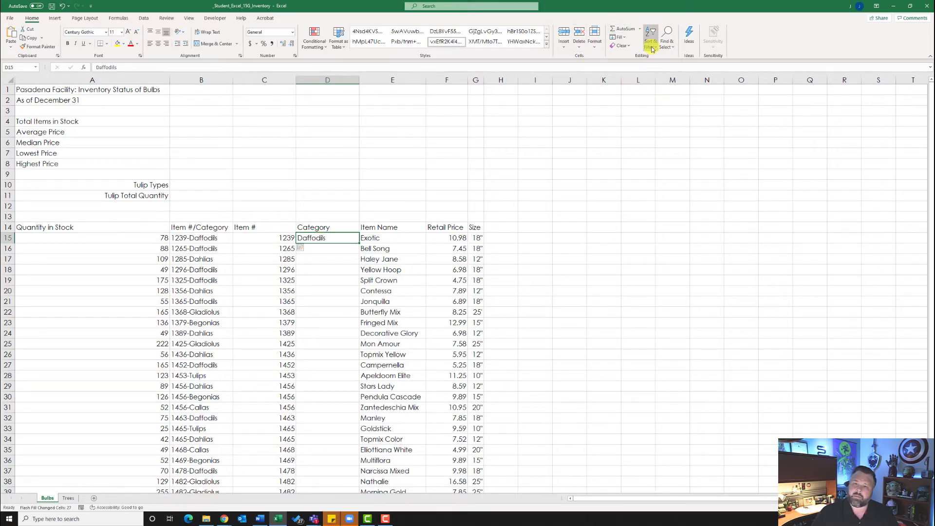
{"action": "left_click", "coordinate": [623, 38]}
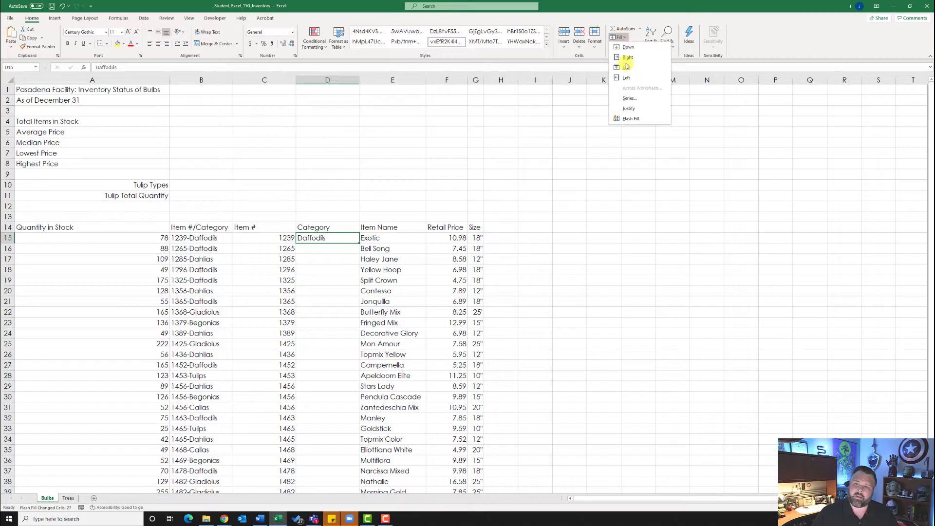
{"action": "left_click", "coordinate": [647, 119]}
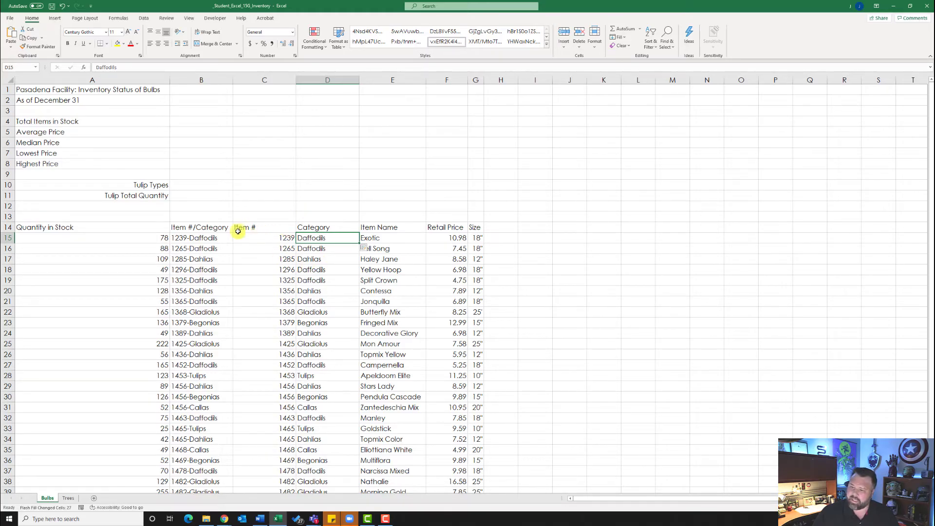
Delete the combined Item #/Category column B from the Bulbs sheet.
{"action": "left_click", "coordinate": [201, 80]}
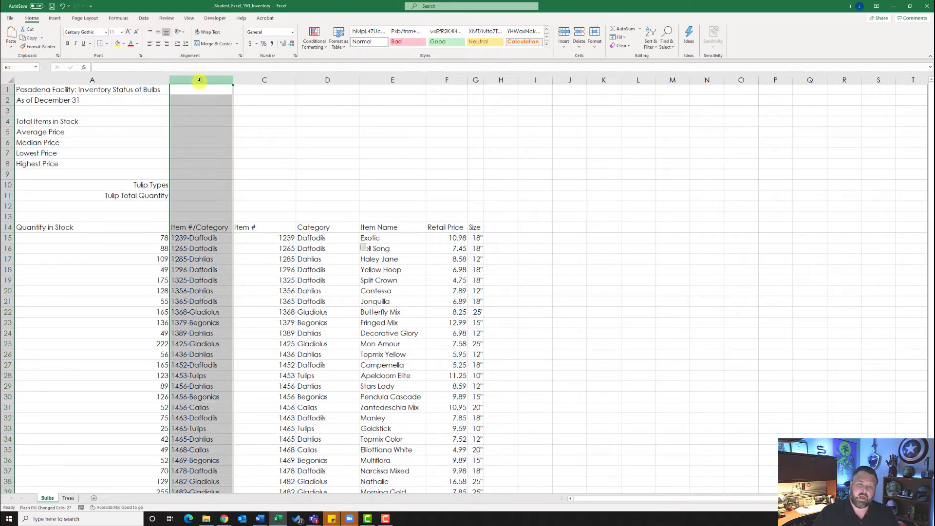
{"action": "right_click", "coordinate": [199, 80]}
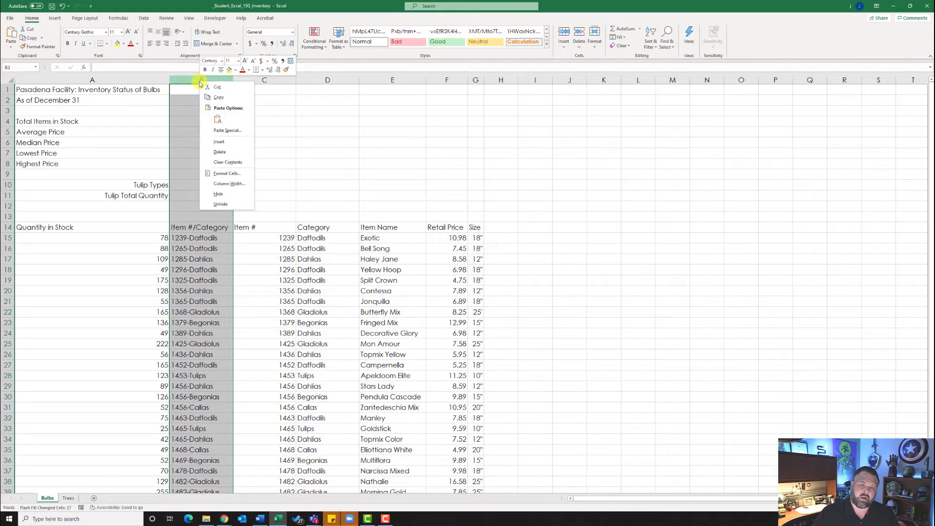
{"action": "left_click", "coordinate": [220, 151]}
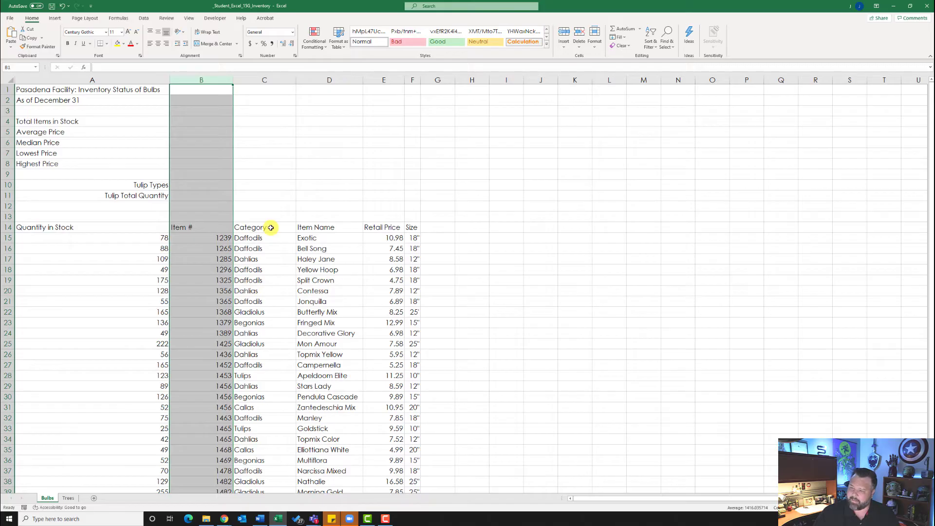
Move the Category column from C to G, directly after Size, and delete the empty column C left behind.
{"action": "left_click", "coordinate": [264, 80]}
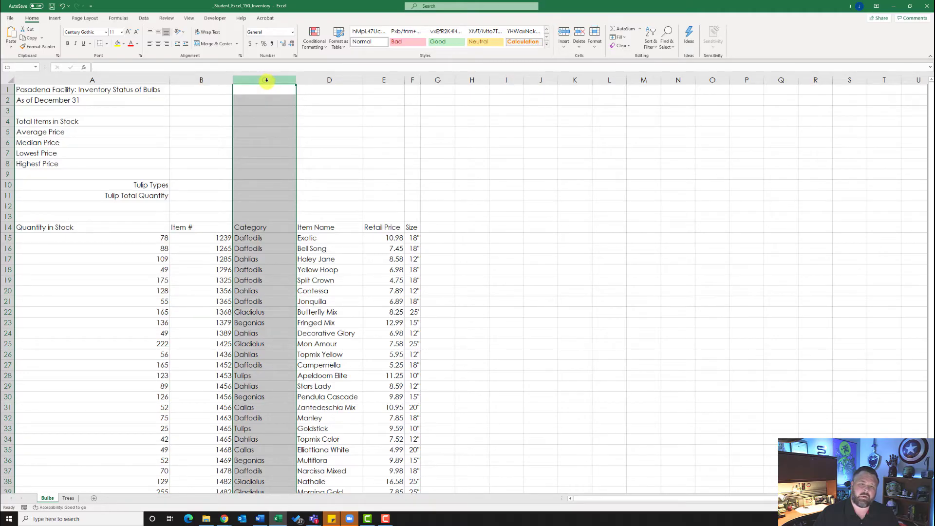
{"action": "right_click", "coordinate": [266, 80]}
{"action": "left_click", "coordinate": [285, 90]}
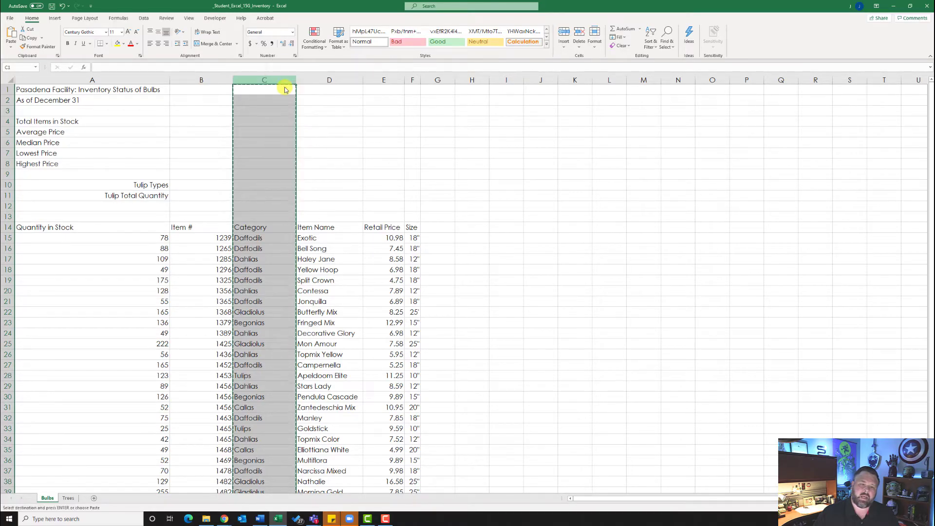
{"action": "right_click", "coordinate": [438, 79]}
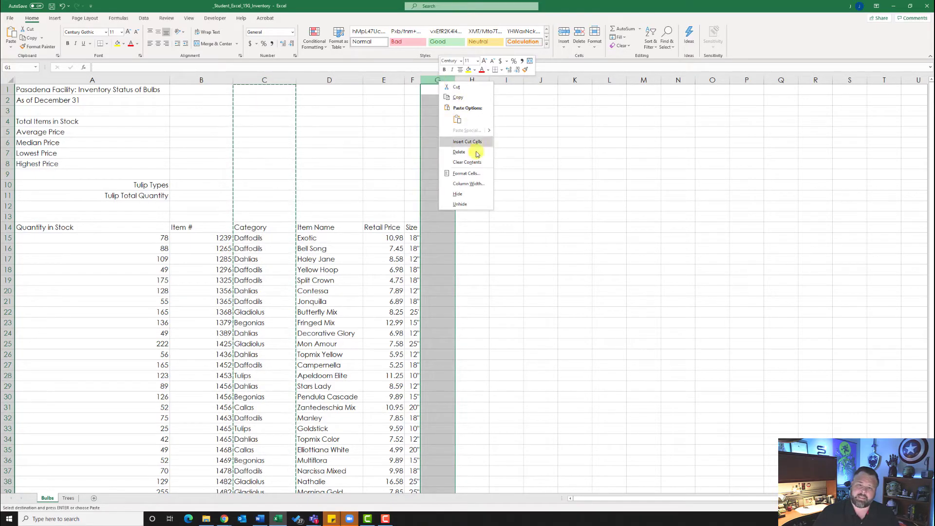
{"action": "left_click", "coordinate": [457, 120]}
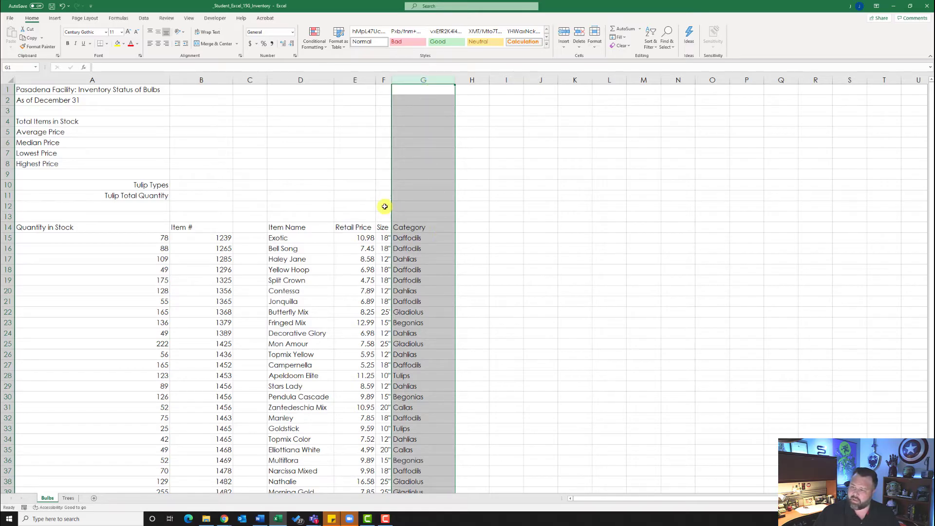
{"action": "right_click", "coordinate": [251, 80]}
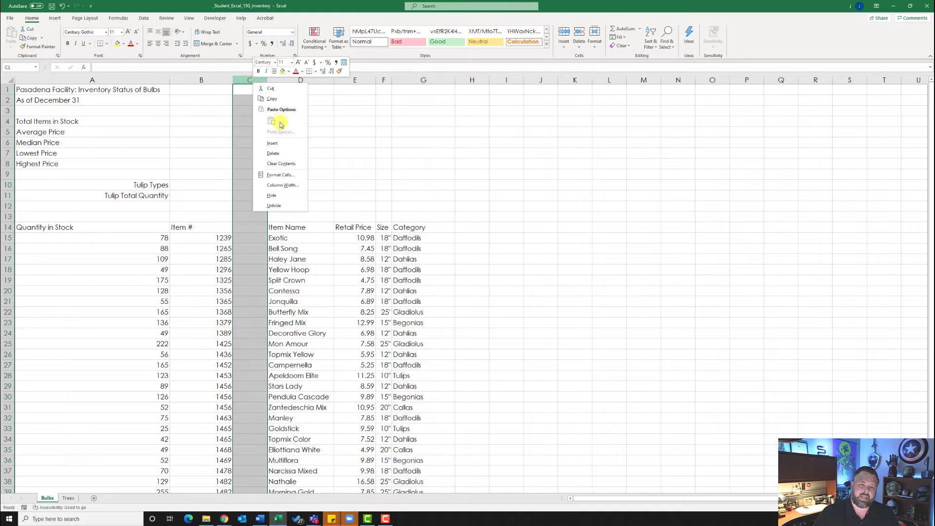
{"action": "left_click", "coordinate": [289, 160]}
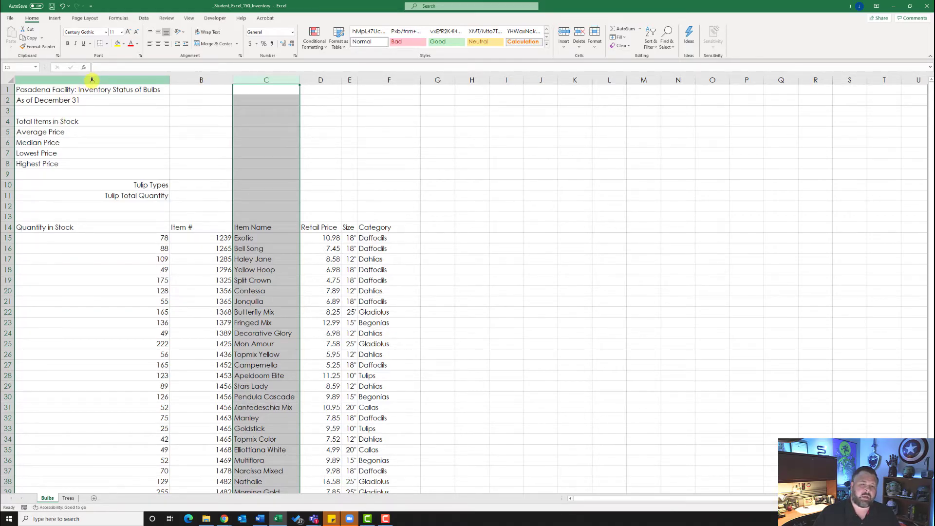
AutoFit the widths of columns A through F on the Bulbs sheet.
{"action": "left_click_drag", "start_coordinate": [92, 79], "coordinate": [383, 79]}
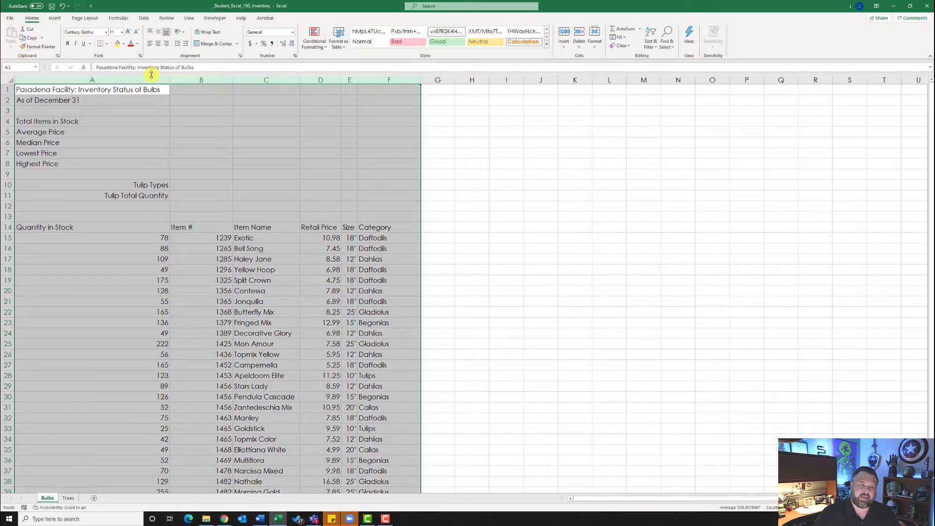
{"action": "double_click", "coordinate": [232, 79]}
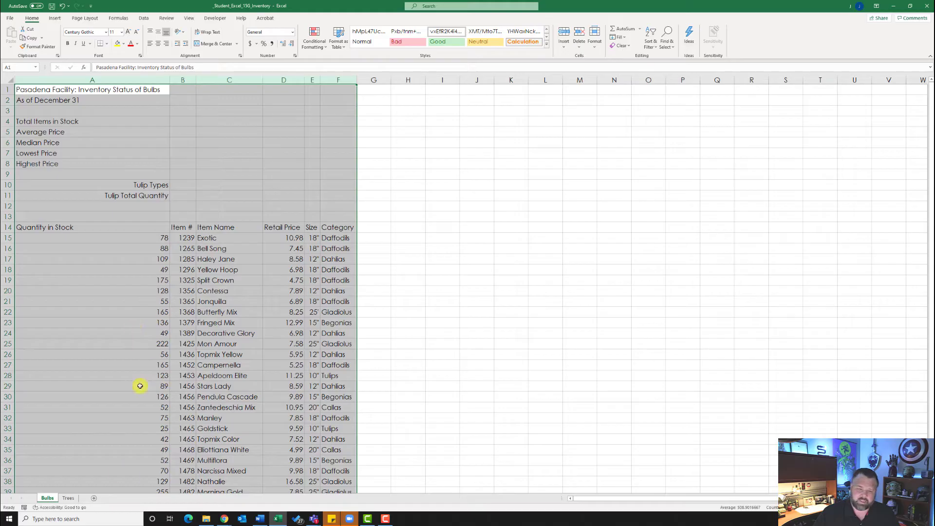
{"action": "right_click", "coordinate": [156, 431]}
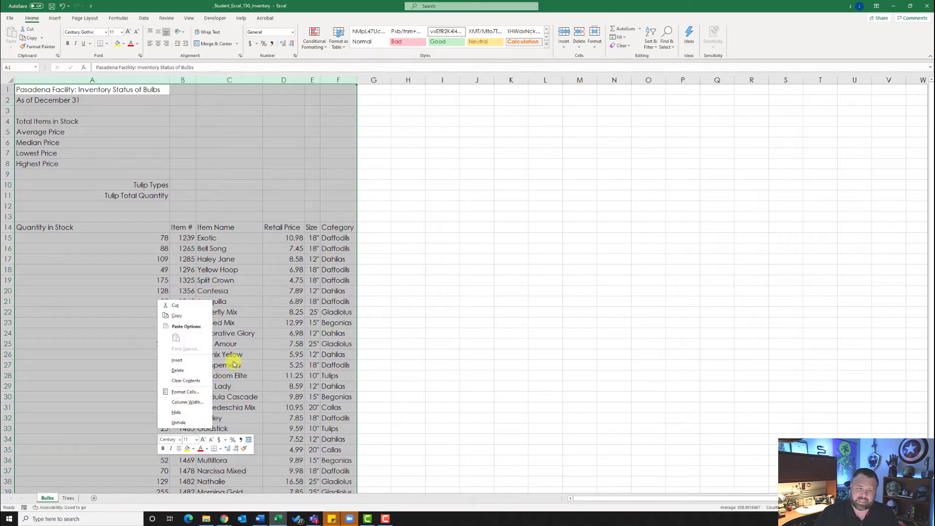
{"action": "key", "text": "Escape"}
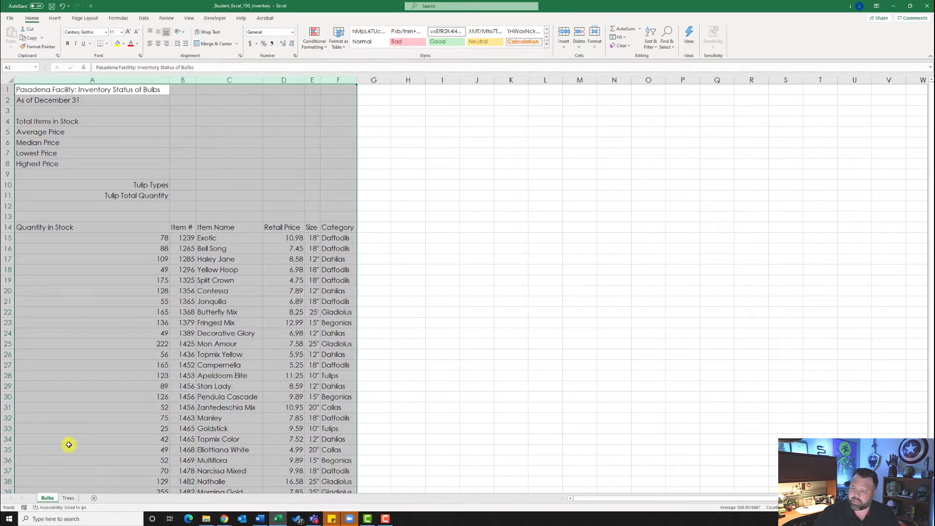
On the Trees sheet, insert two blank columns, C and D, before the Item Name column.
{"action": "left_click", "coordinate": [69, 498]}
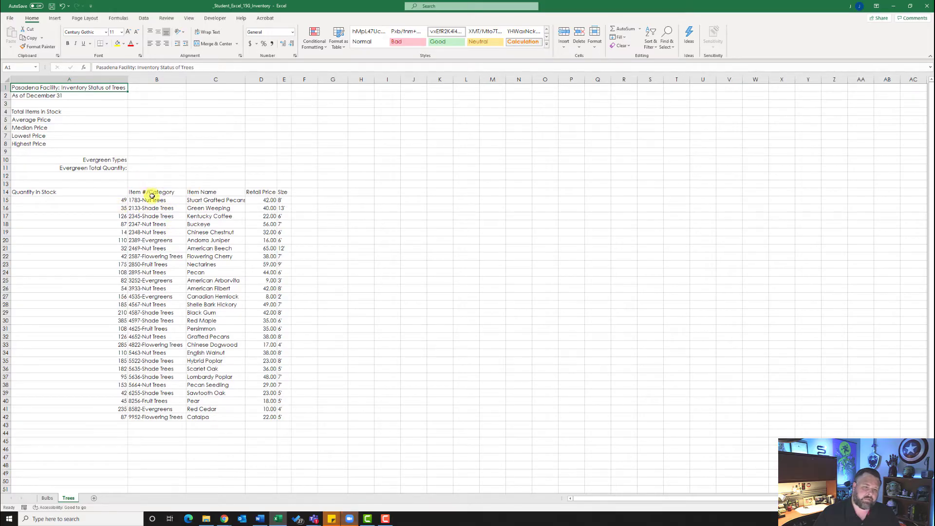
{"action": "right_click", "coordinate": [212, 80]}
{"action": "left_click", "coordinate": [245, 142]}
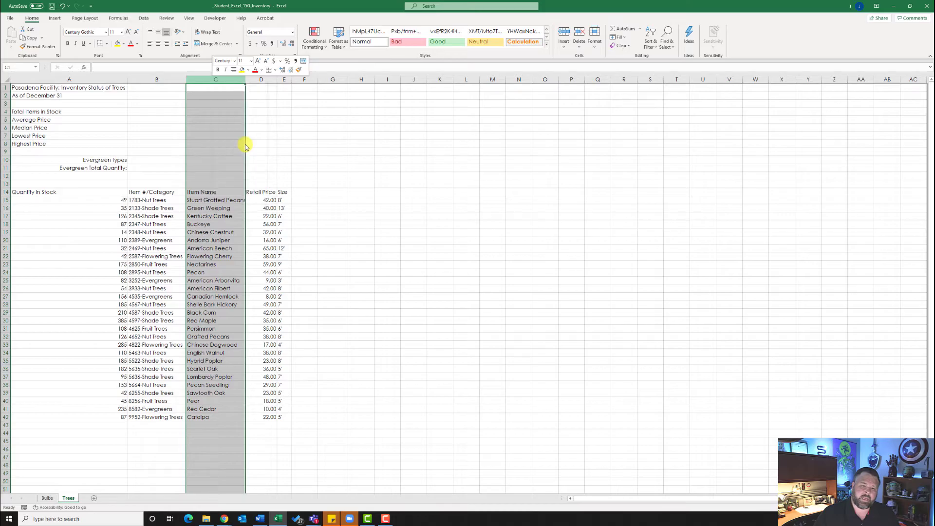
{"action": "right_click", "coordinate": [219, 80]}
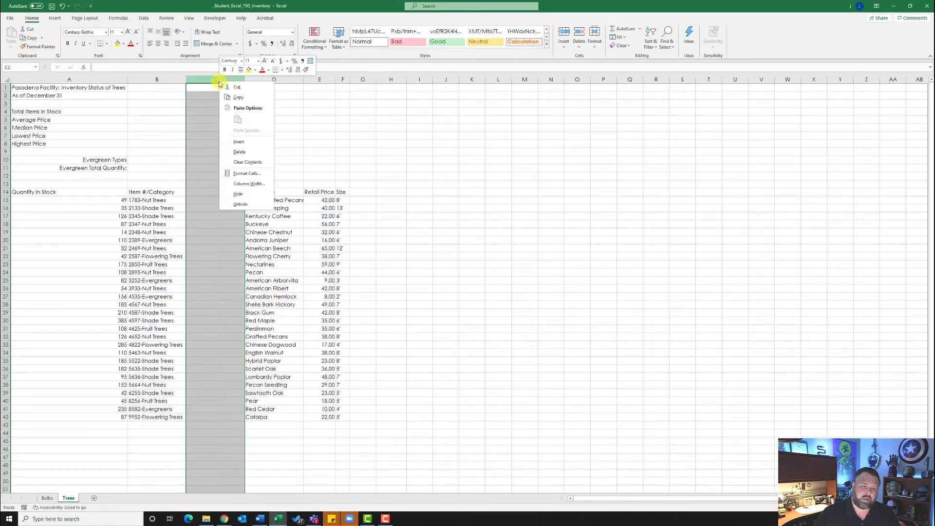
{"action": "left_click", "coordinate": [239, 142]}
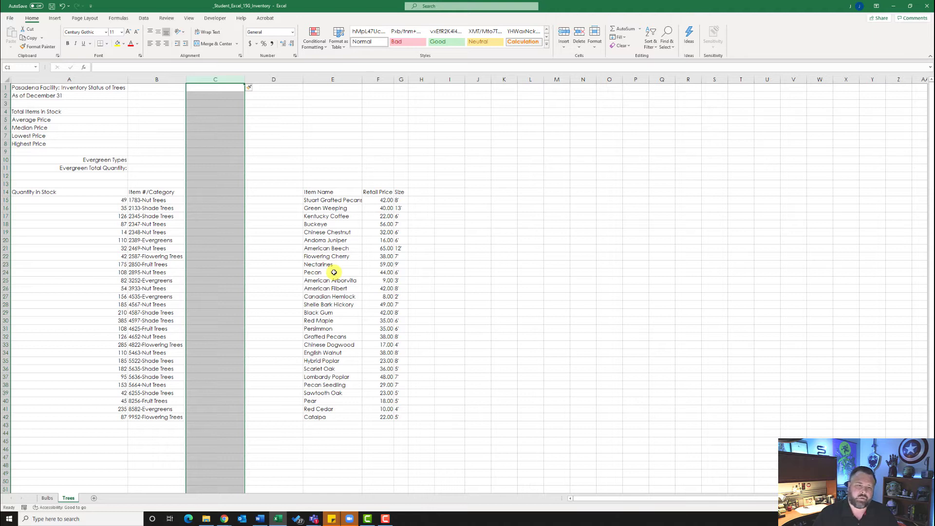
Enter the heading Item # in C14 and the first item number, 1783, in C15 of the Trees sheet.
{"action": "left_click", "coordinate": [210, 192]}
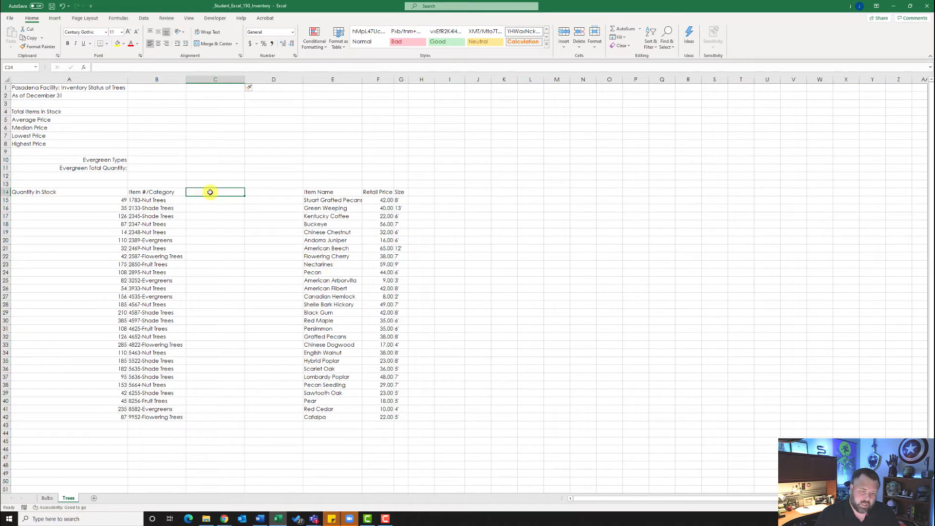
{"action": "type", "text": "Item #"}
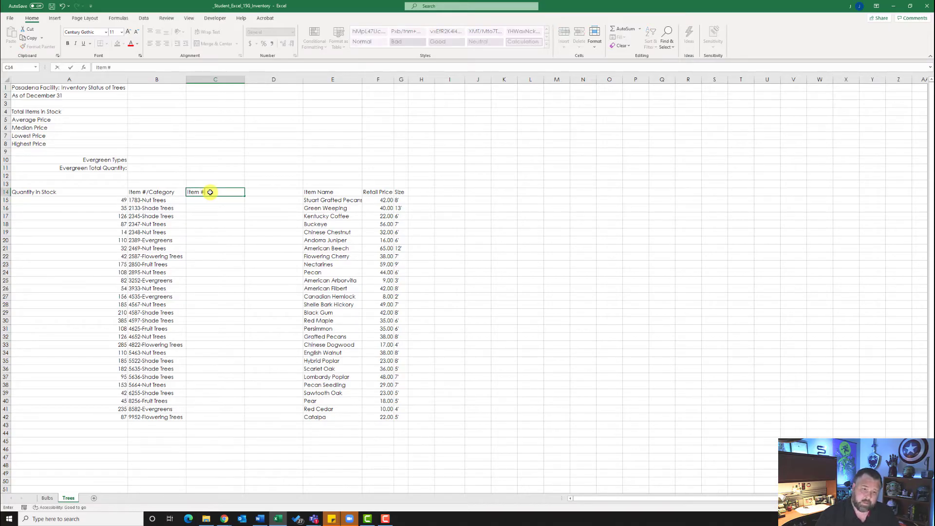
{"action": "key", "text": "Return"}
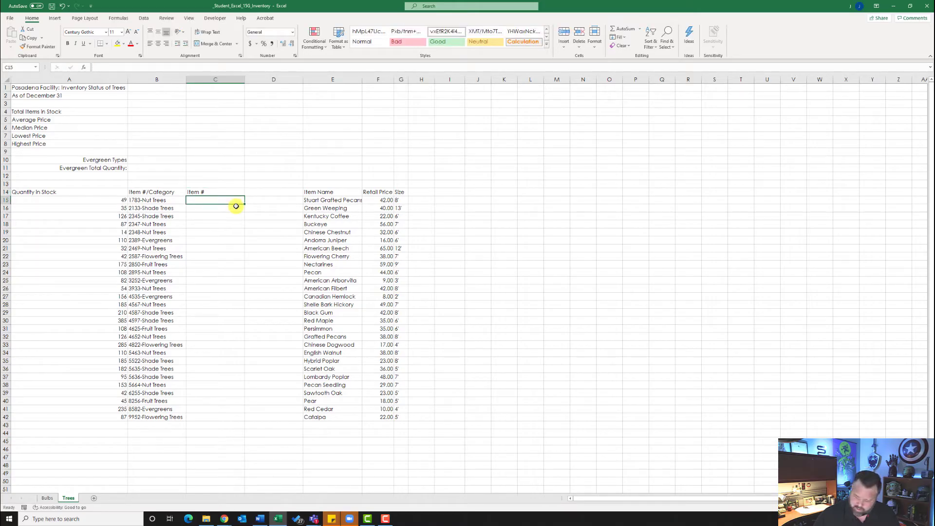
{"action": "type", "text": "1783"}
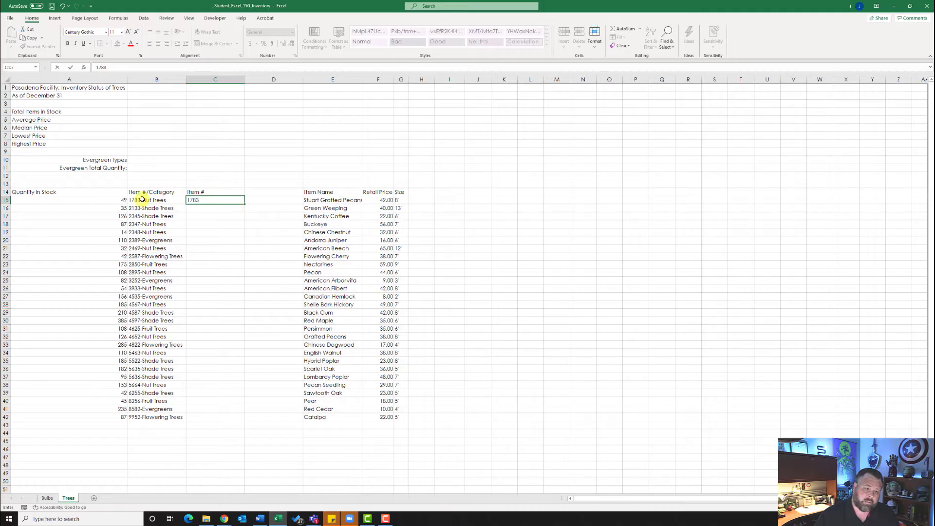
{"action": "left_click", "coordinate": [255, 190]}
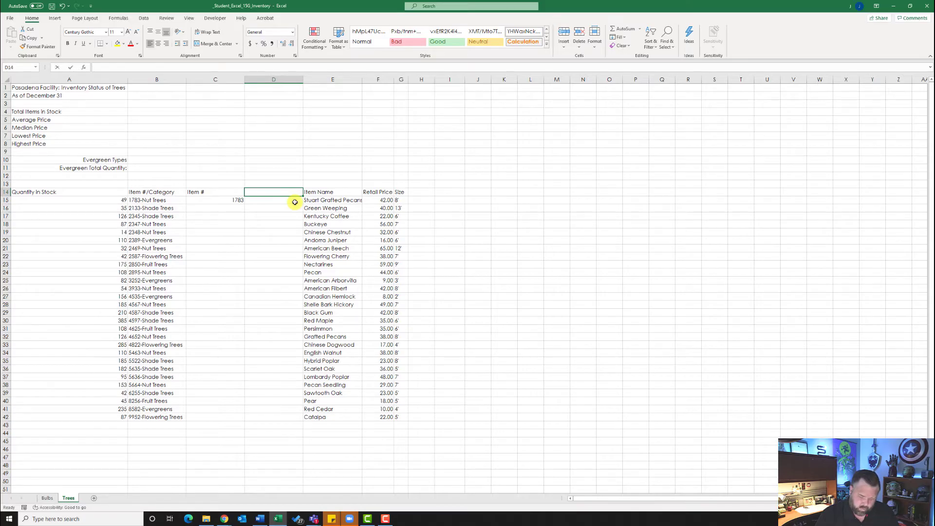
Enter the heading Category in D14 and the first category, Nut Trees, in D15 of the Trees sheet.
{"action": "type", "text": "Category"}
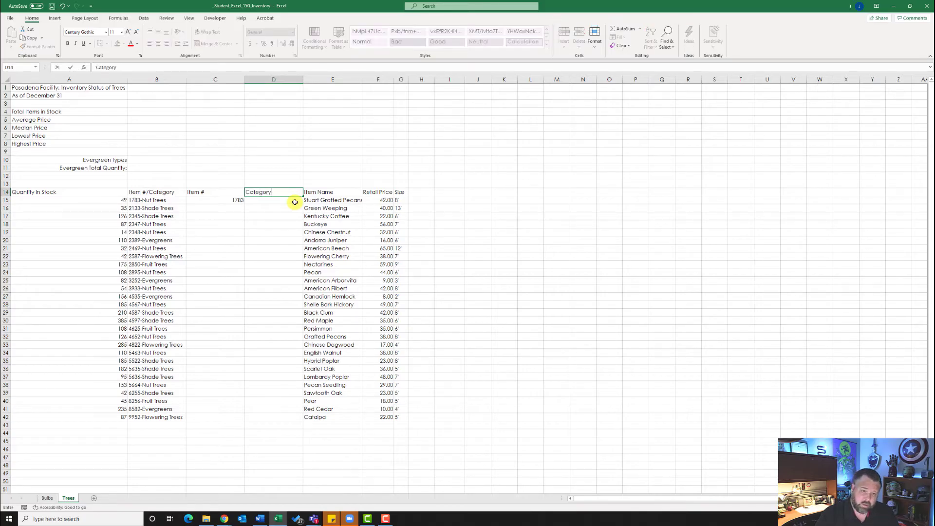
{"action": "key", "text": "Return"}
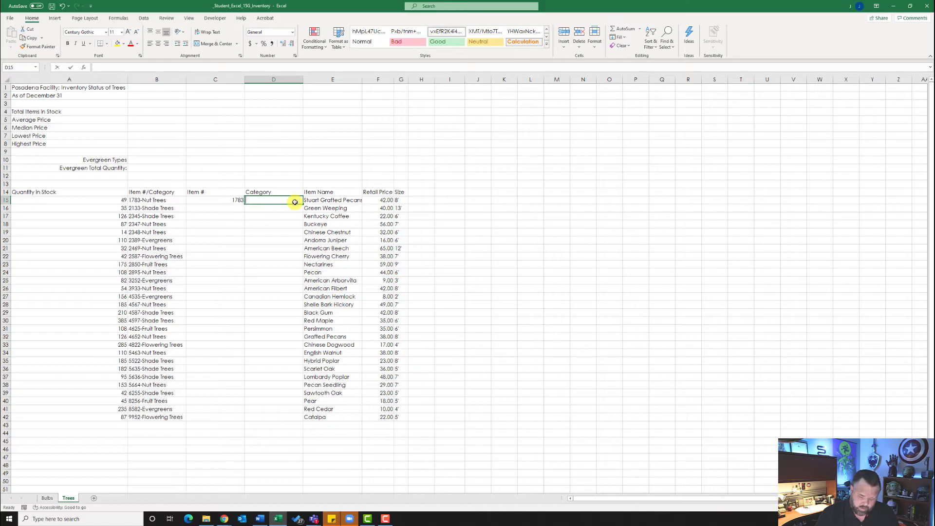
{"action": "type", "text": "Nut Trees"}
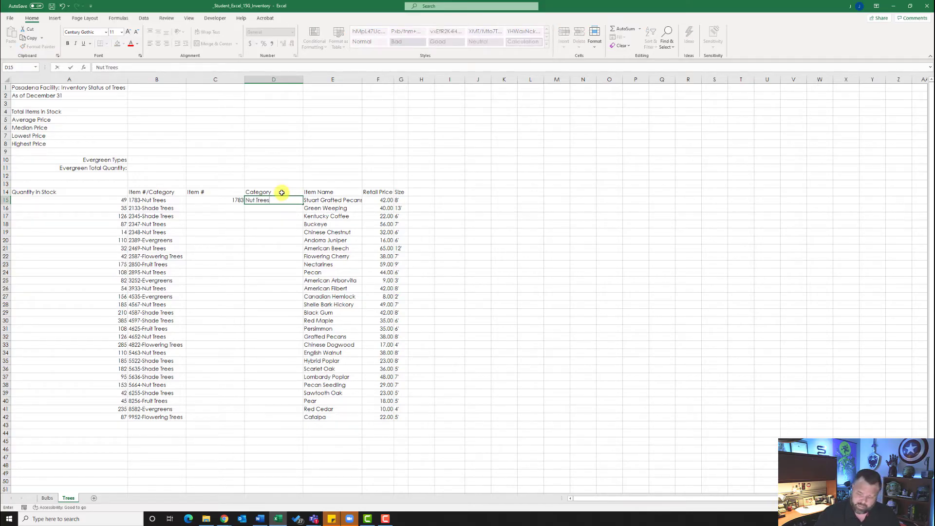
{"action": "key", "text": "Return"}
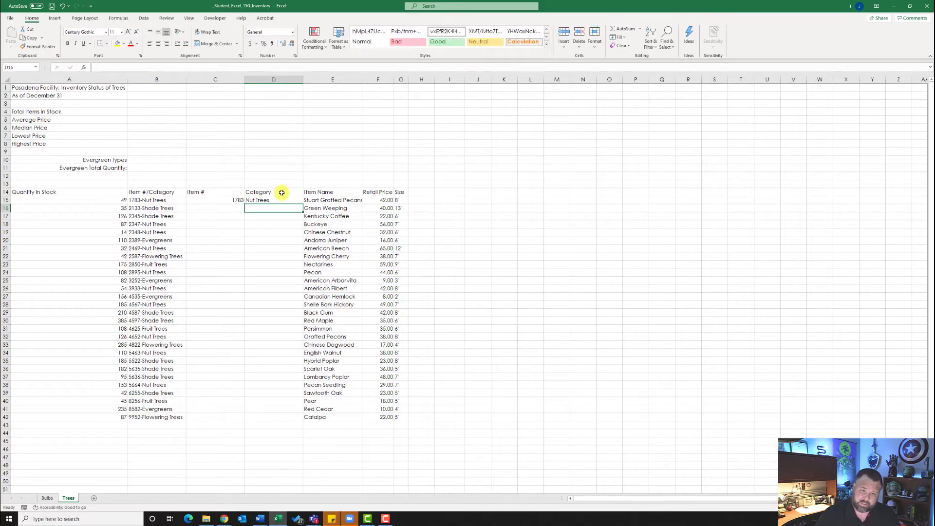
Flash Fill the Item # and Category columns down the tree list from their first entries in C15 and D15.
{"action": "left_click", "coordinate": [213, 201]}
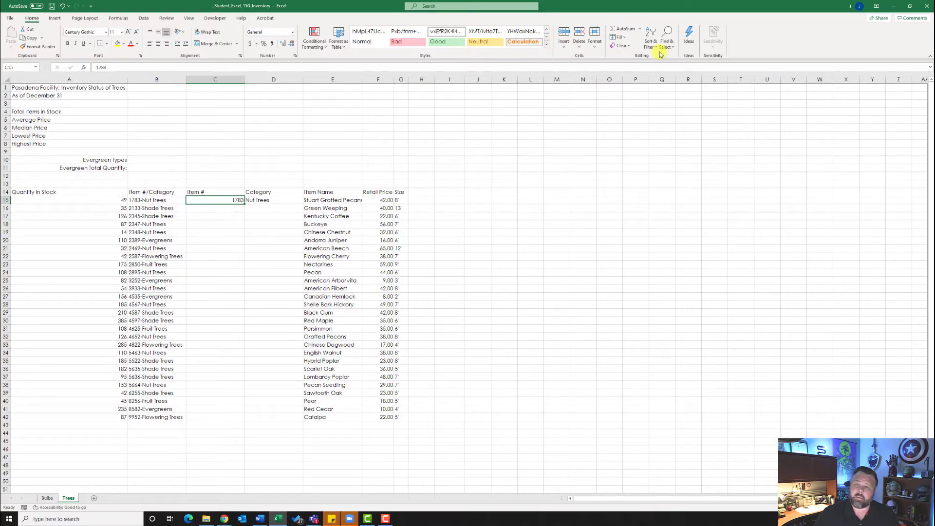
{"action": "left_click", "coordinate": [624, 37]}
{"action": "left_click", "coordinate": [643, 120]}
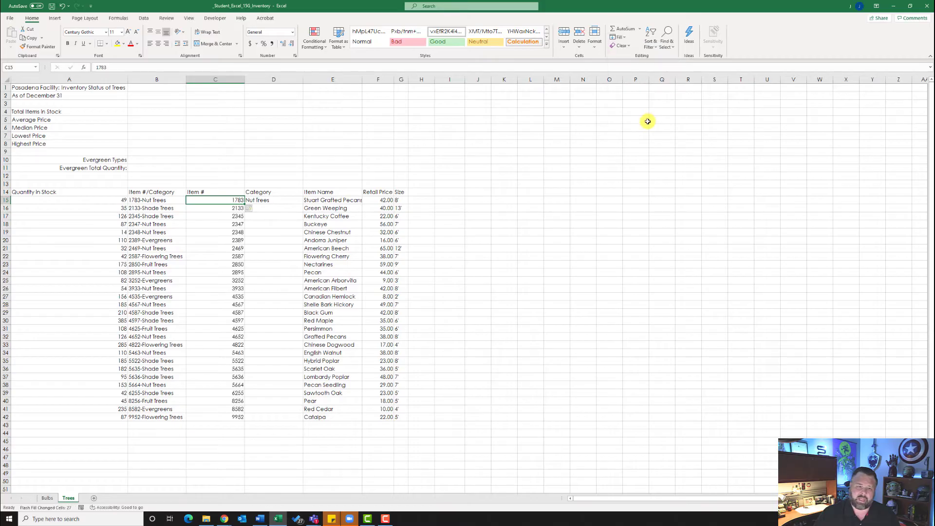
{"action": "left_click", "coordinate": [269, 201]}
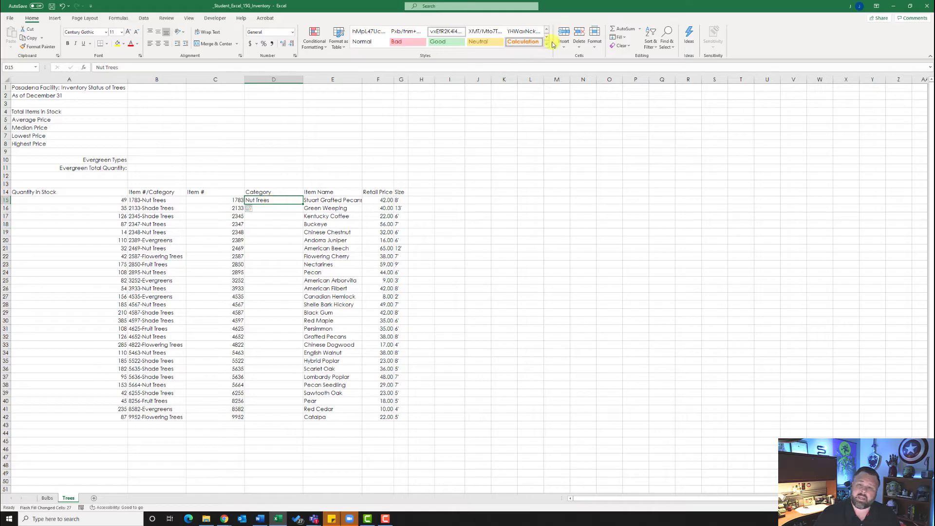
{"action": "left_click", "coordinate": [619, 37]}
{"action": "left_click", "coordinate": [631, 119]}
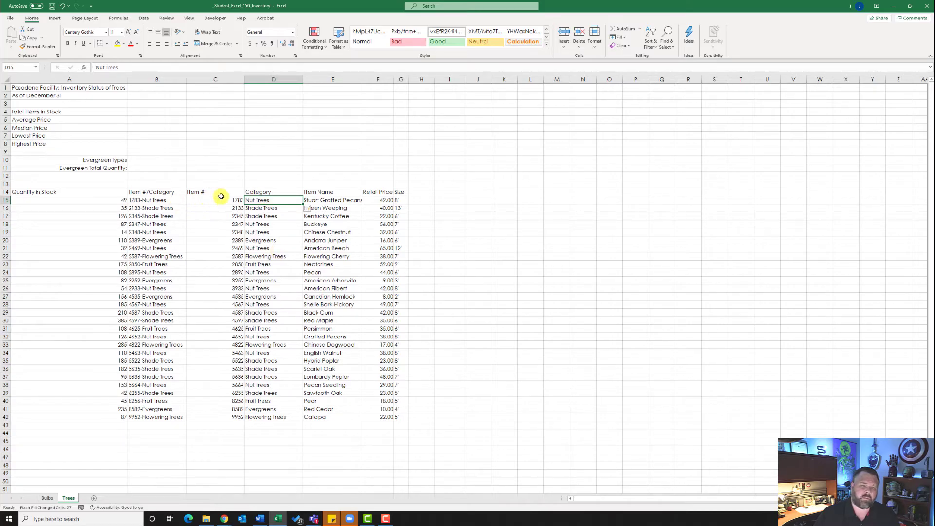
Delete the combined Item #/Category column B from the Trees sheet.
{"action": "left_click", "coordinate": [156, 79]}
{"action": "right_click", "coordinate": [156, 79]}
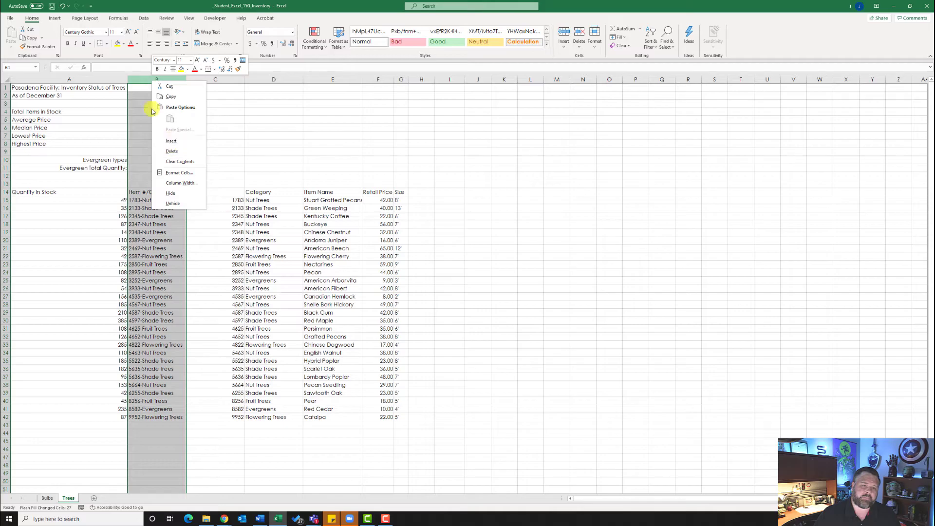
{"action": "left_click", "coordinate": [175, 151]}
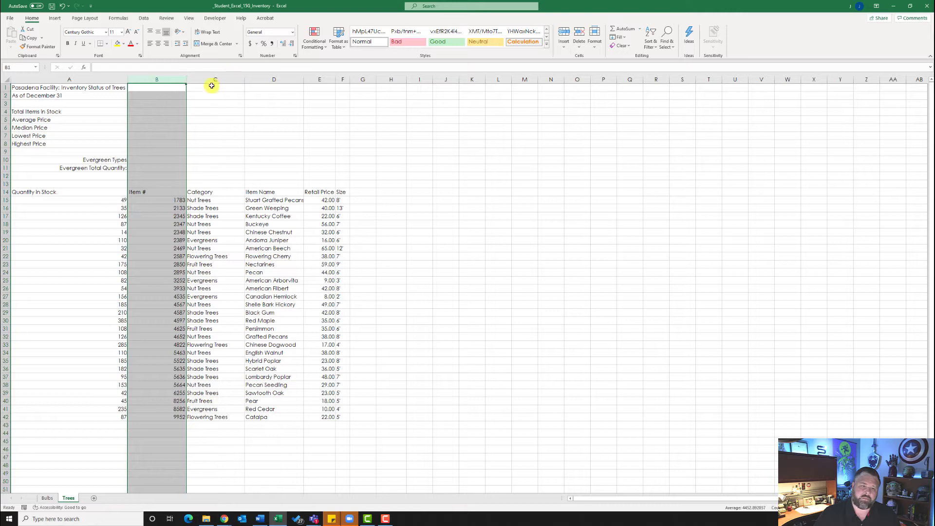
Move the Category column on the Trees sheet from C to G, after Size, and delete the empty column C.
{"action": "left_click", "coordinate": [215, 80]}
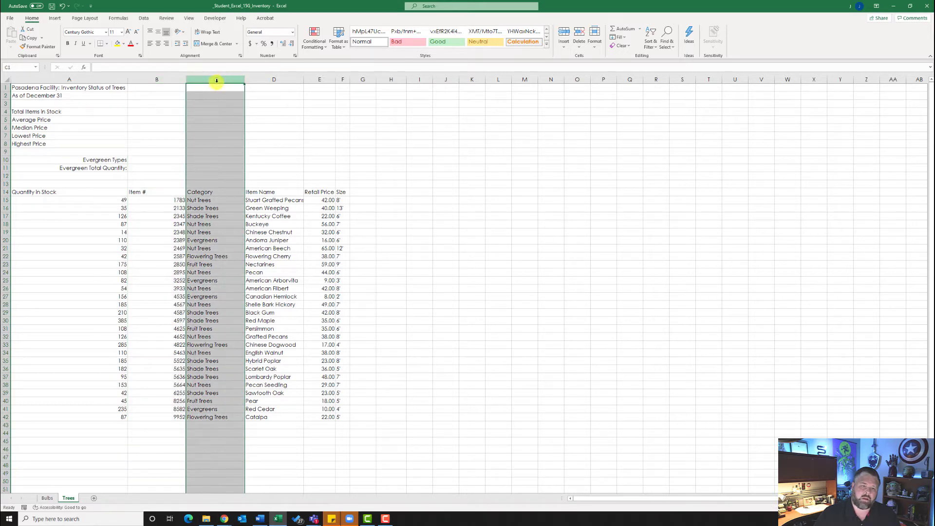
{"action": "right_click", "coordinate": [216, 81]}
{"action": "left_click", "coordinate": [227, 89]}
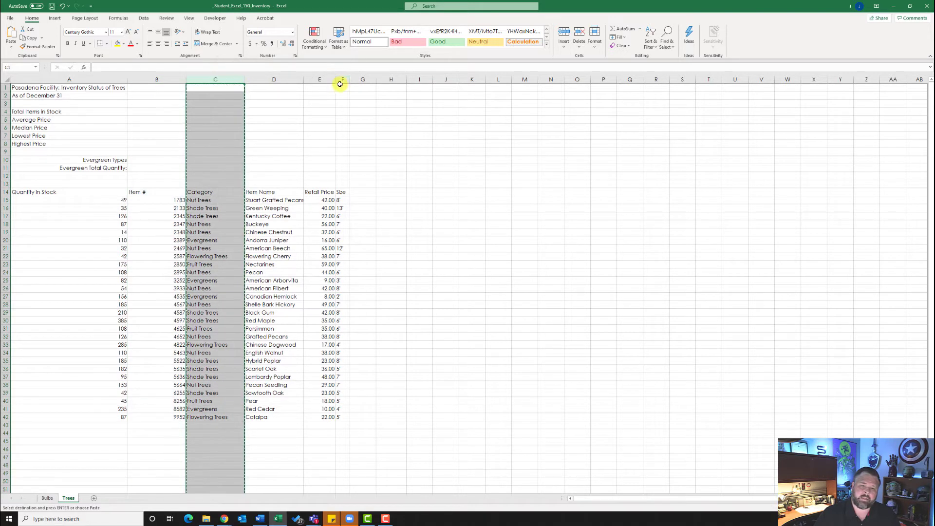
{"action": "right_click", "coordinate": [362, 81]}
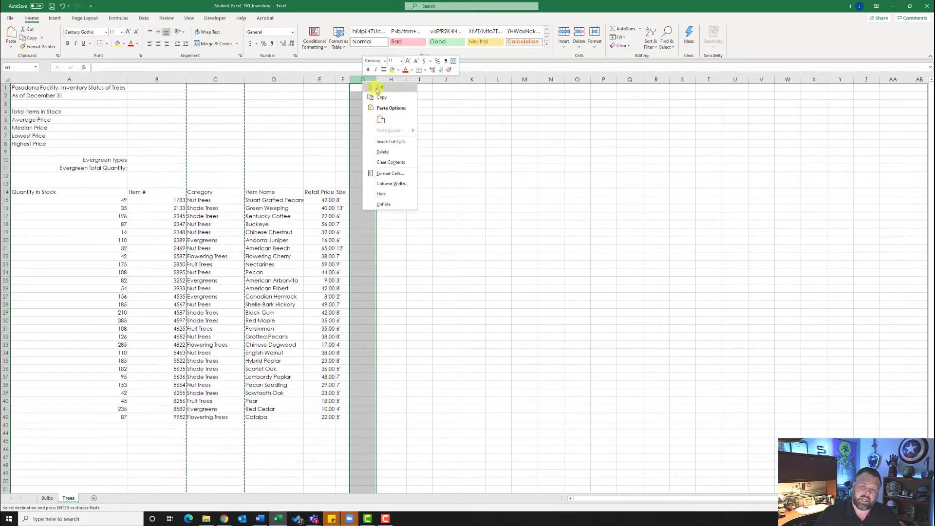
{"action": "left_click", "coordinate": [381, 119]}
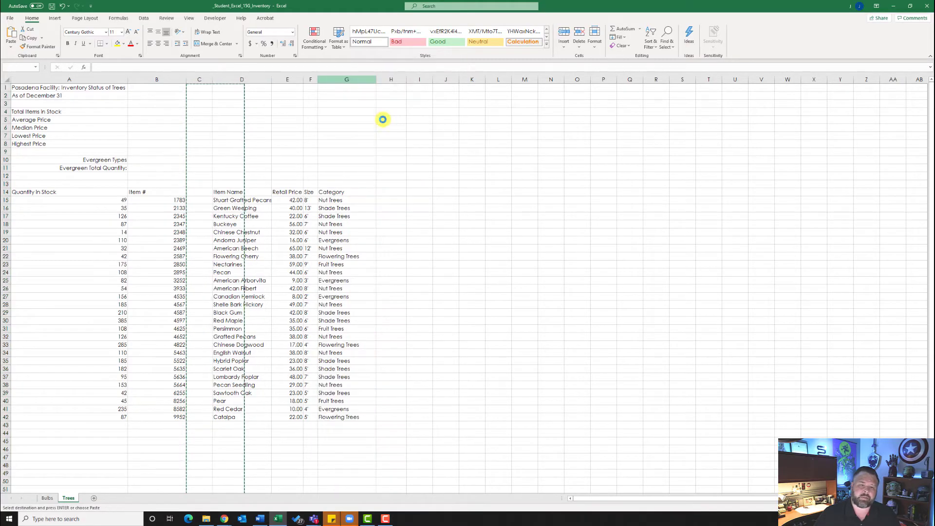
{"action": "left_click", "coordinate": [200, 80]}
{"action": "right_click", "coordinate": [201, 82]}
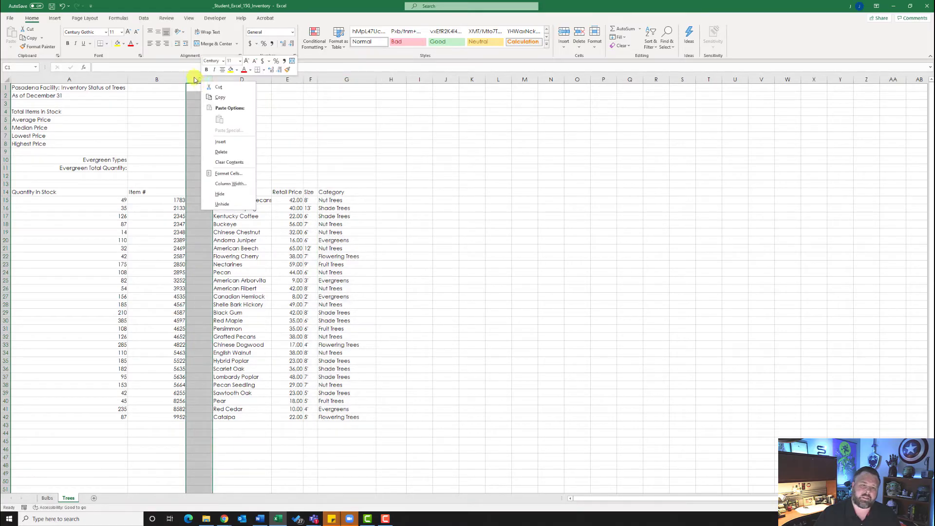
{"action": "left_click", "coordinate": [225, 151]}
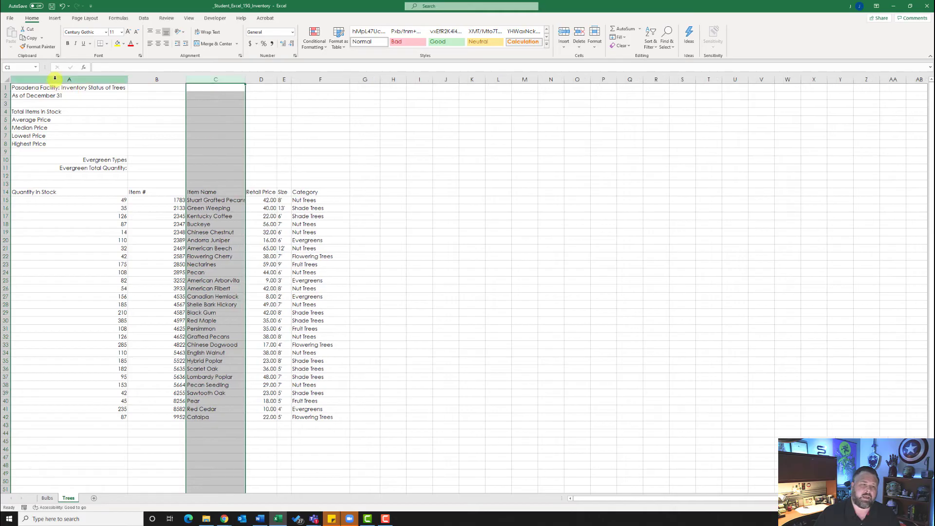
AutoFit the widths of columns A through F on the Trees sheet and deselect them.
{"action": "left_click_drag", "start_coordinate": [58, 79], "coordinate": [330, 74]}
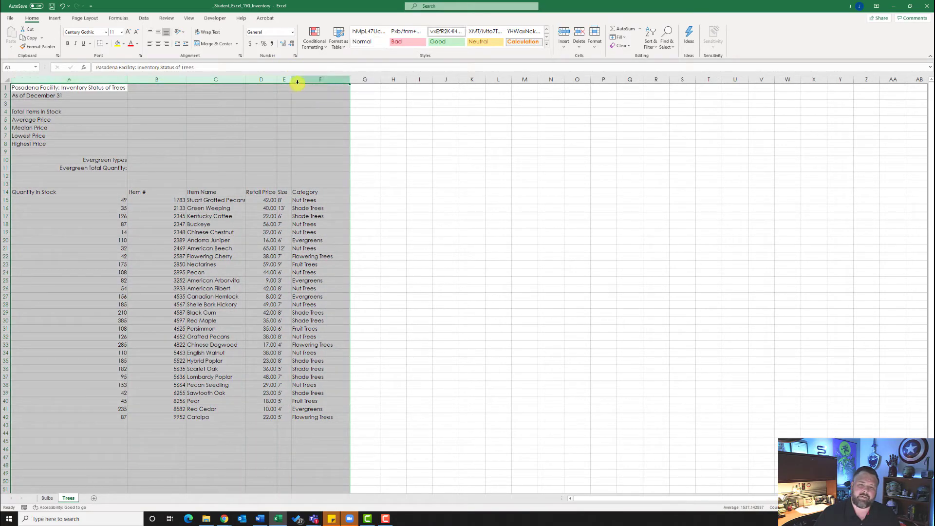
{"action": "double_click", "coordinate": [185, 78]}
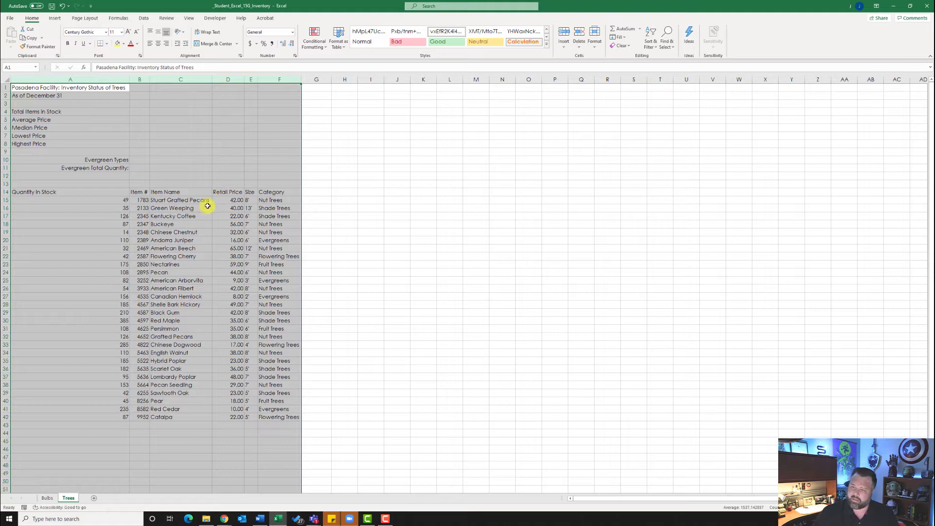
{"action": "left_click", "coordinate": [201, 173]}
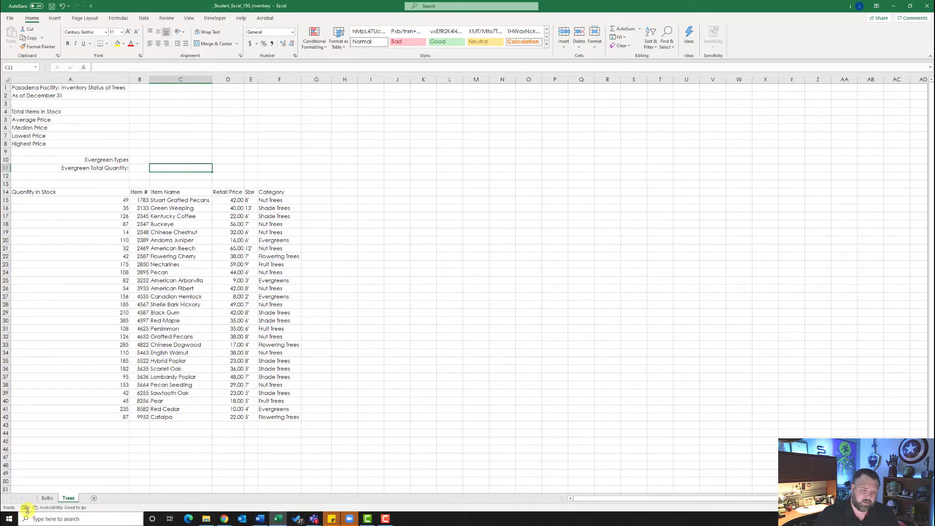
On the Bulbs sheet, find the SUM function and insert it in B4 for Total Items in Stock.
{"action": "left_click", "coordinate": [47, 499]}
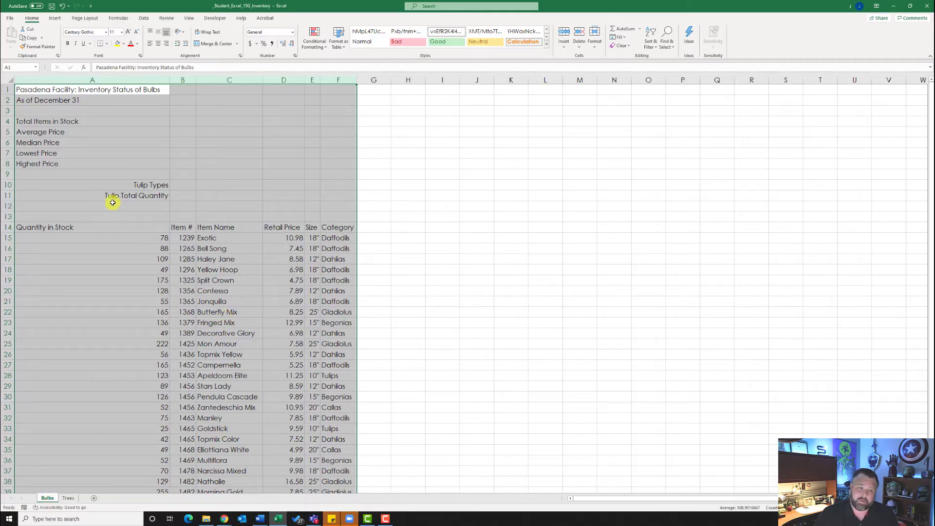
{"action": "left_click", "coordinate": [184, 121]}
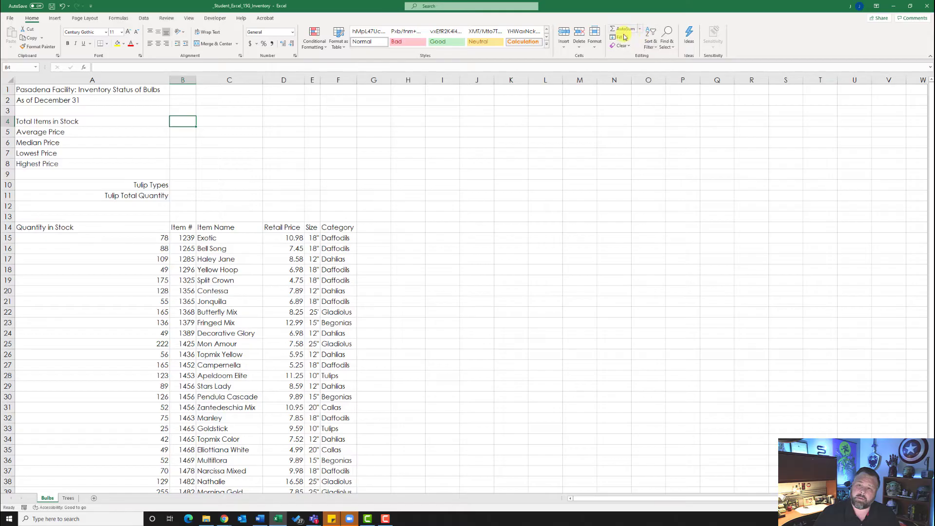
{"action": "left_click", "coordinate": [85, 69]}
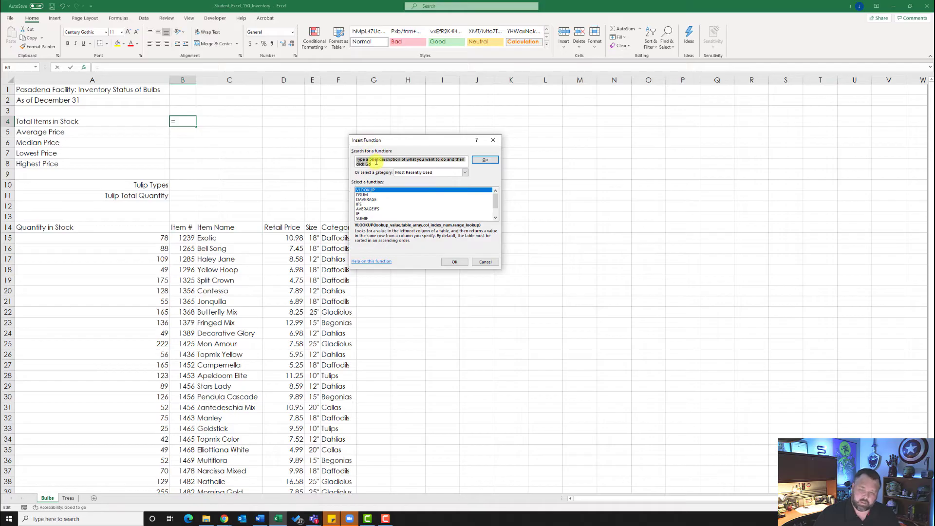
{"action": "type", "text": "sum"}
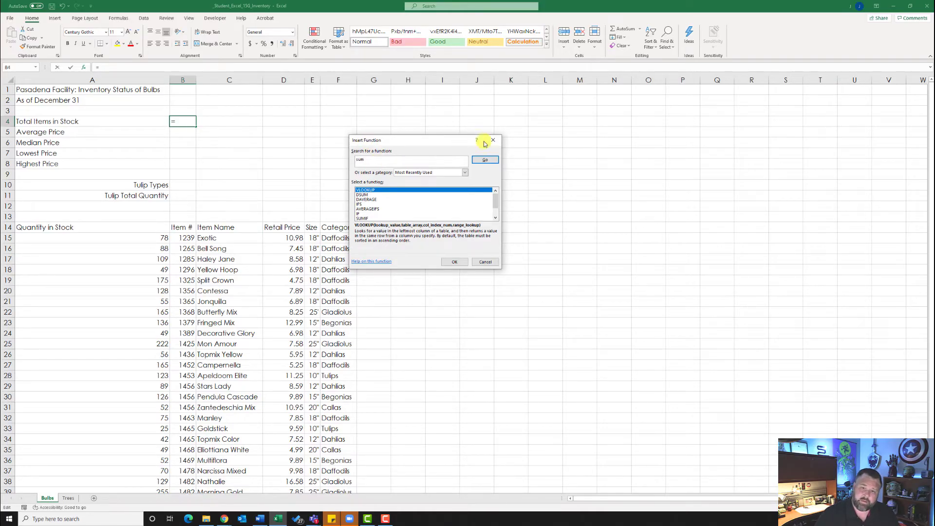
{"action": "left_click", "coordinate": [479, 161]}
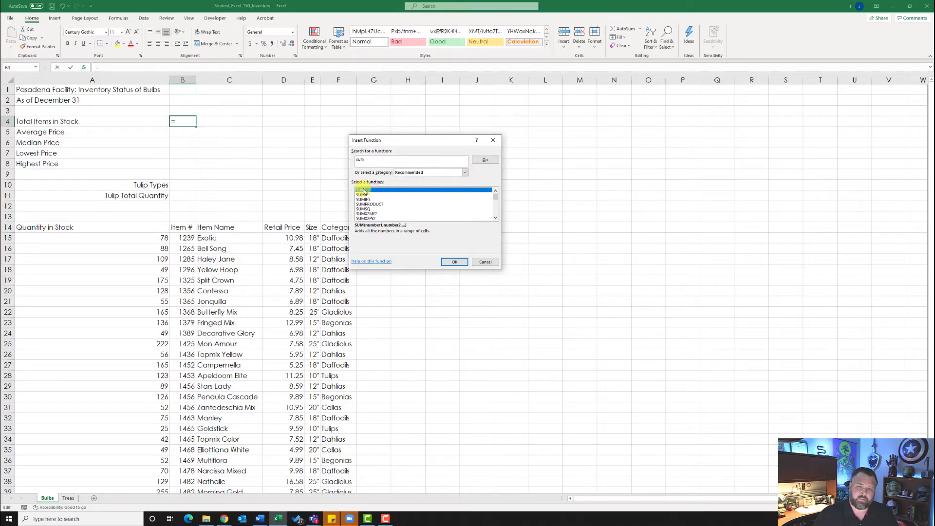
{"action": "left_click", "coordinate": [455, 263]}
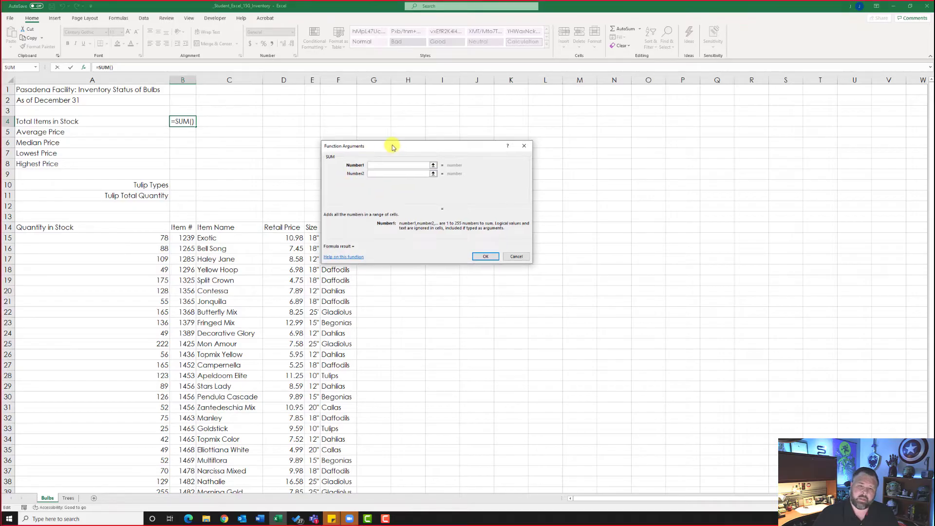
Set the SUM function's first argument to the Quantity in Stock range A15:A42 and complete the formula.
{"action": "left_click_drag", "start_coordinate": [389, 146], "coordinate": [599, 104]}
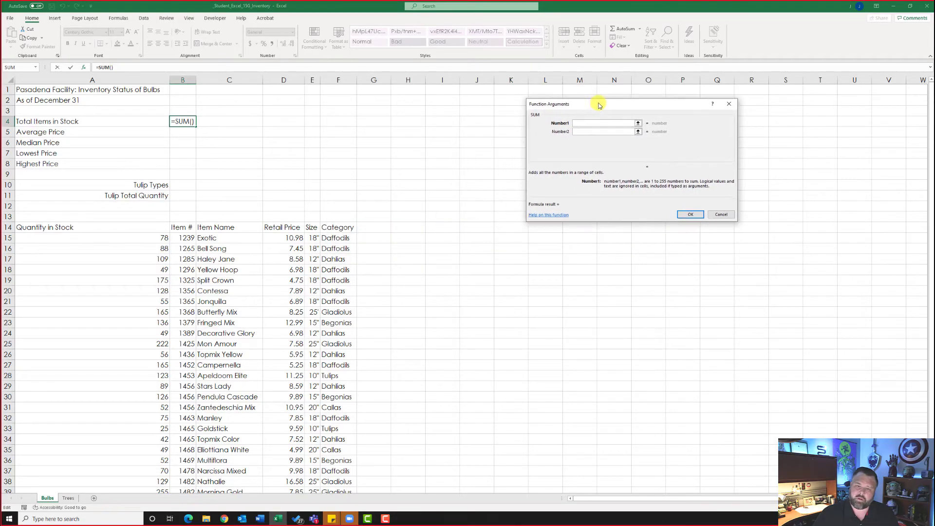
{"action": "left_click", "coordinate": [639, 124]}
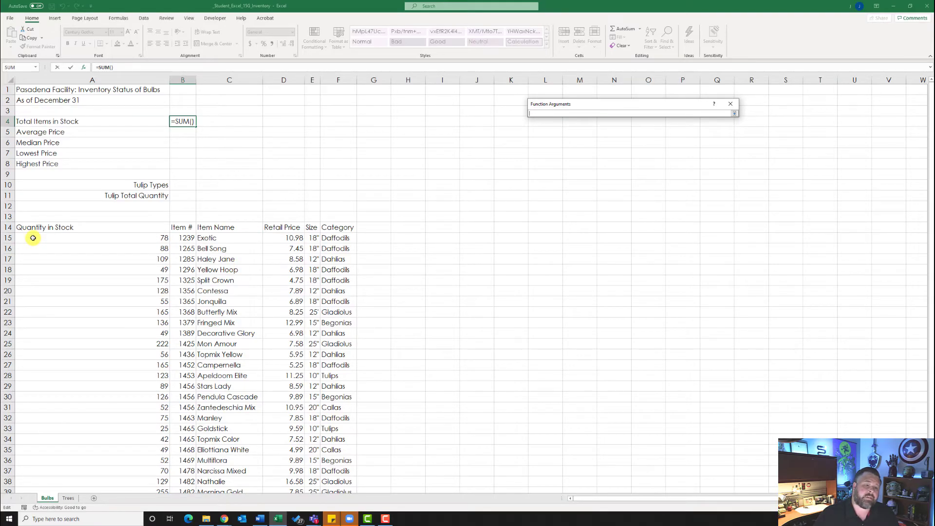
{"action": "left_click_drag", "start_coordinate": [32, 237], "coordinate": [35, 450]}
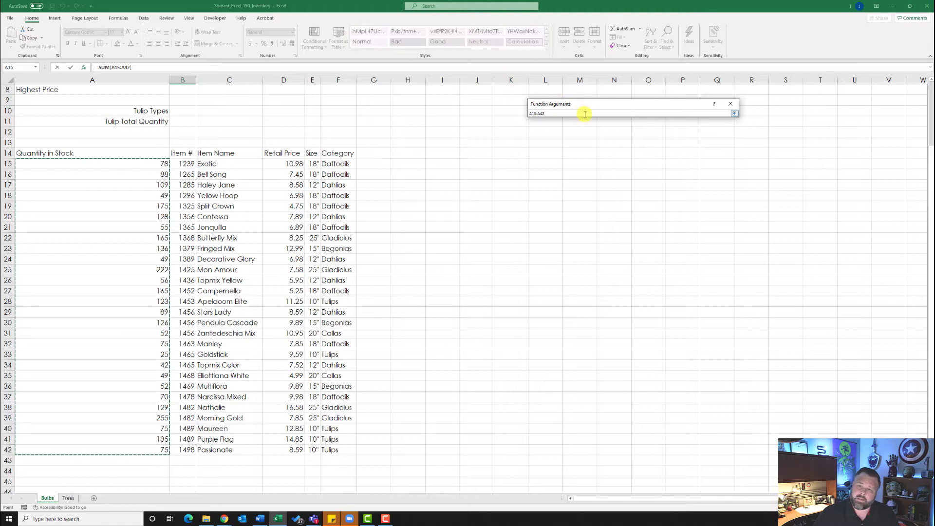
{"action": "left_click_drag", "start_coordinate": [582, 105], "coordinate": [510, 125]}
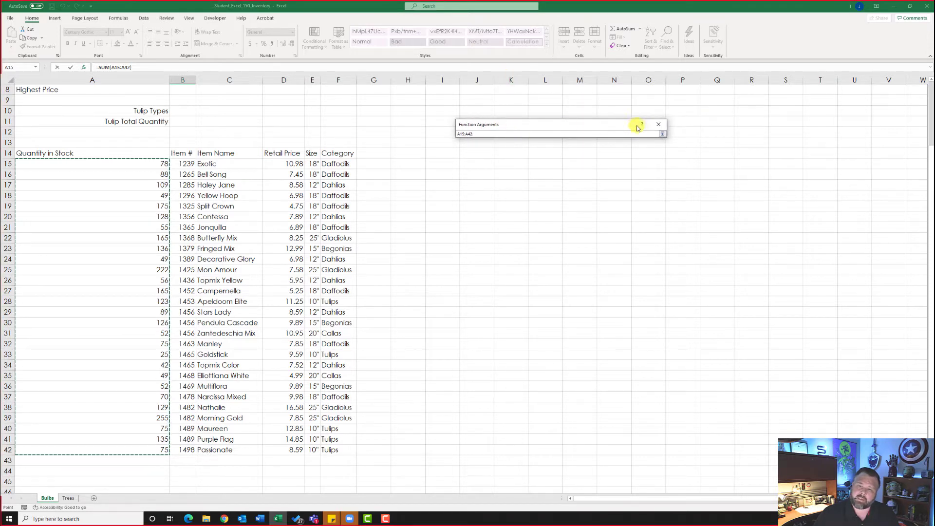
{"action": "left_click", "coordinate": [663, 134]}
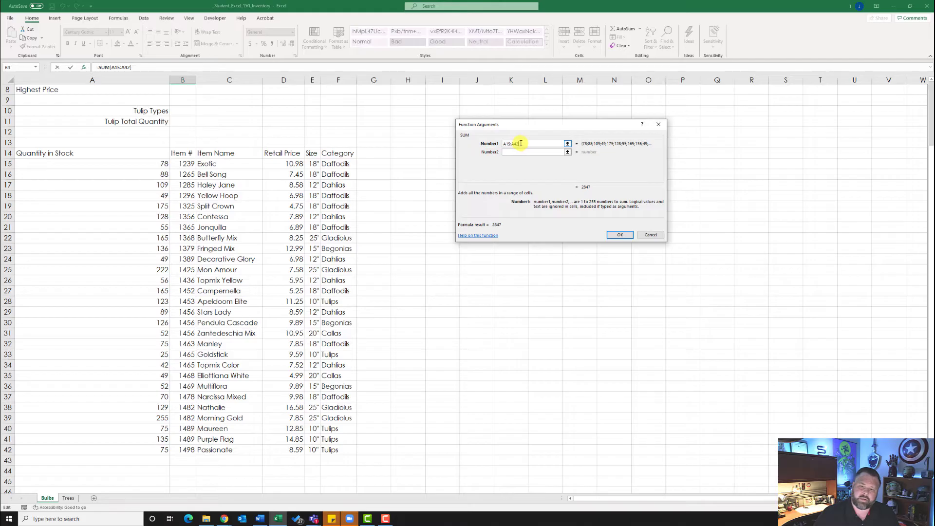
{"action": "scroll", "coordinate": [436, 209], "scroll_direction": "up", "scroll_amount": 3}
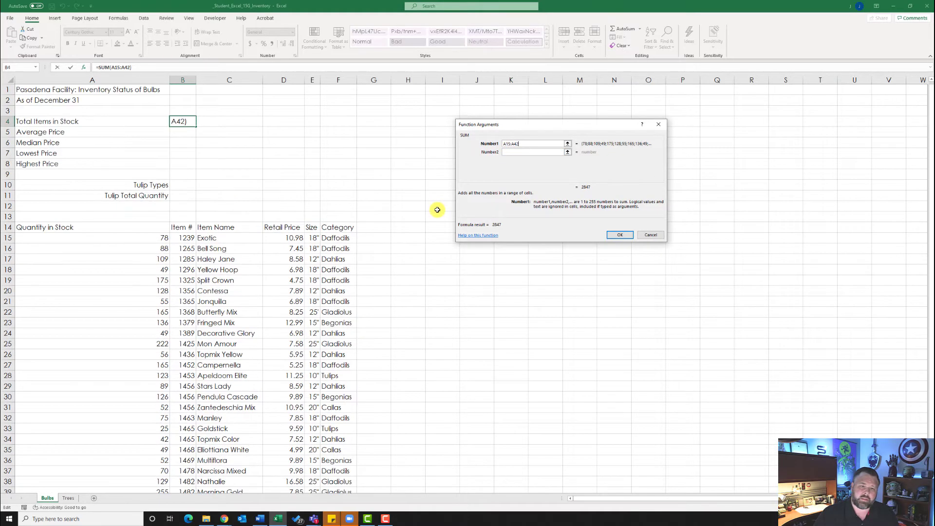
{"action": "left_click", "coordinate": [618, 235]}
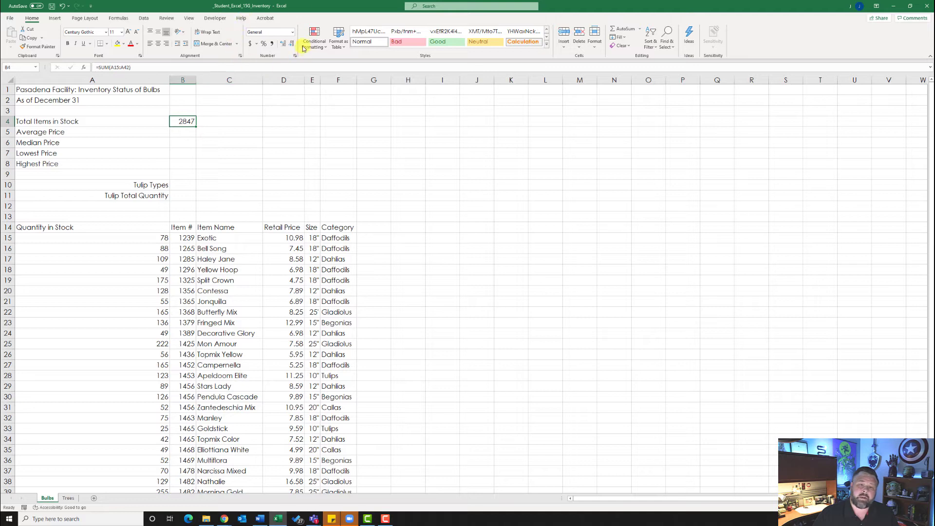
Apply Comma Style to the Total Items in Stock value in B4 and reduce it to zero decimal places.
{"action": "left_click", "coordinate": [273, 45]}
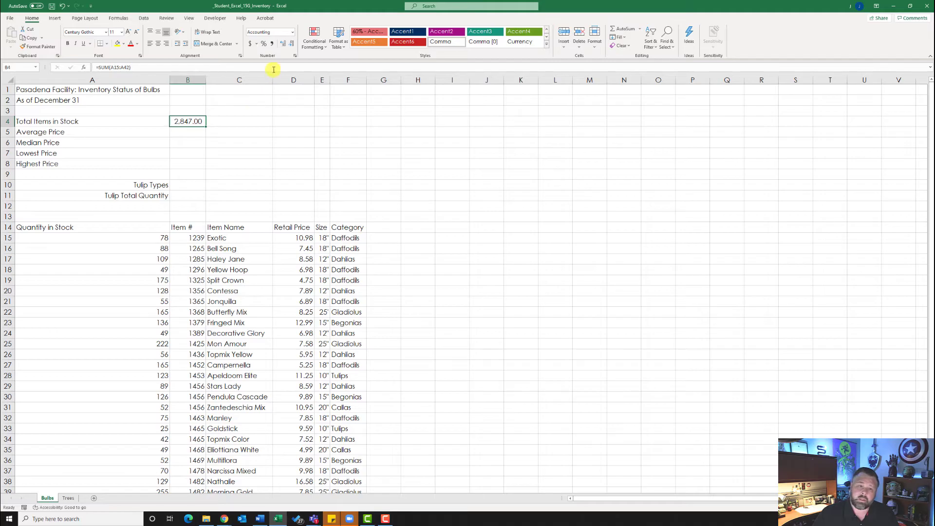
{"action": "left_click", "coordinate": [292, 46]}
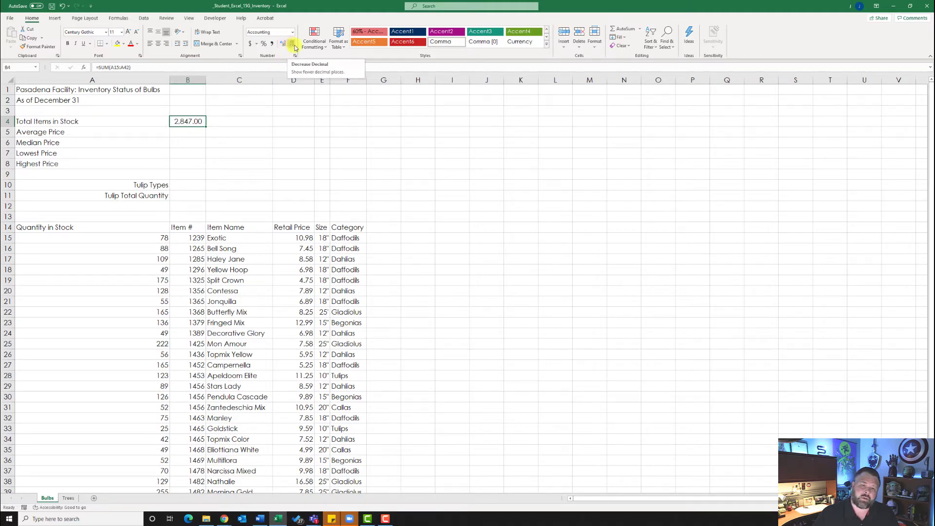
{"action": "left_click", "coordinate": [293, 46]}
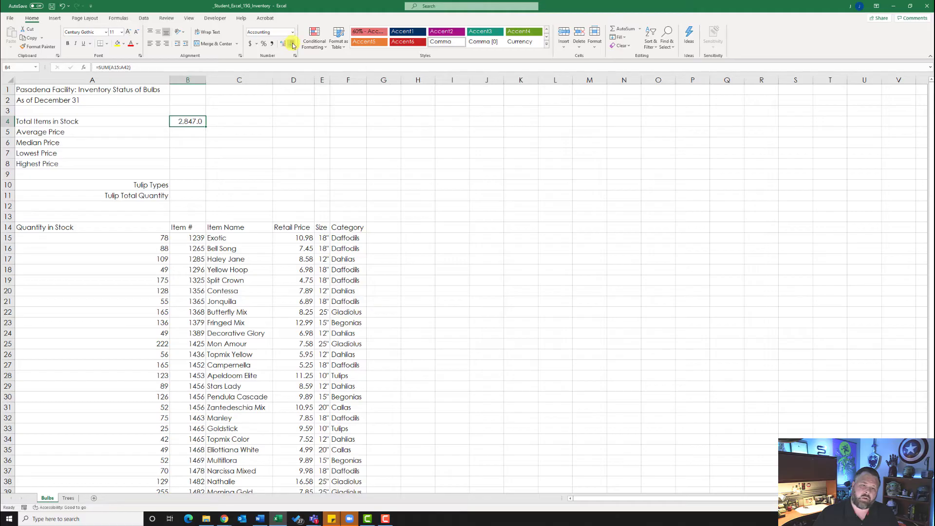
{"action": "left_click", "coordinate": [292, 45]}
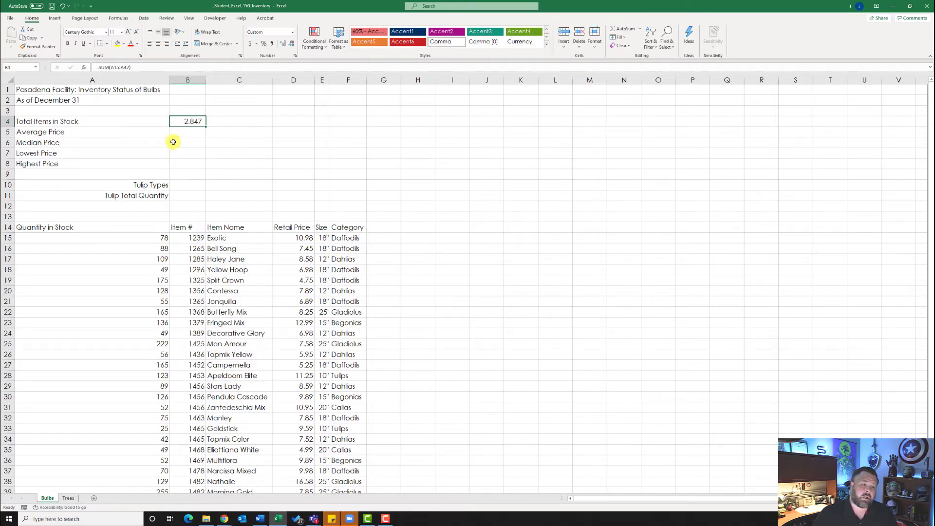
Search for the AVERAGE function and insert it in B5 for Average Price.
{"action": "left_click", "coordinate": [191, 133]}
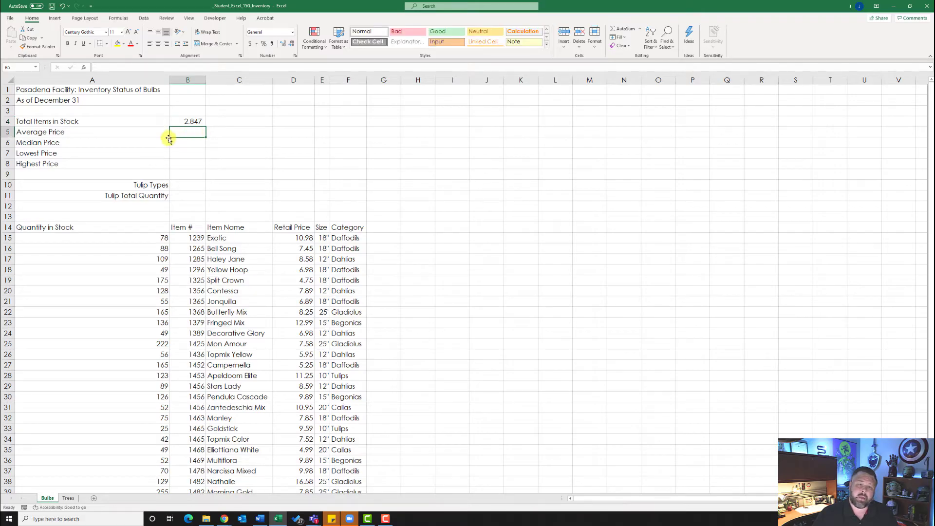
{"action": "left_click", "coordinate": [84, 68]}
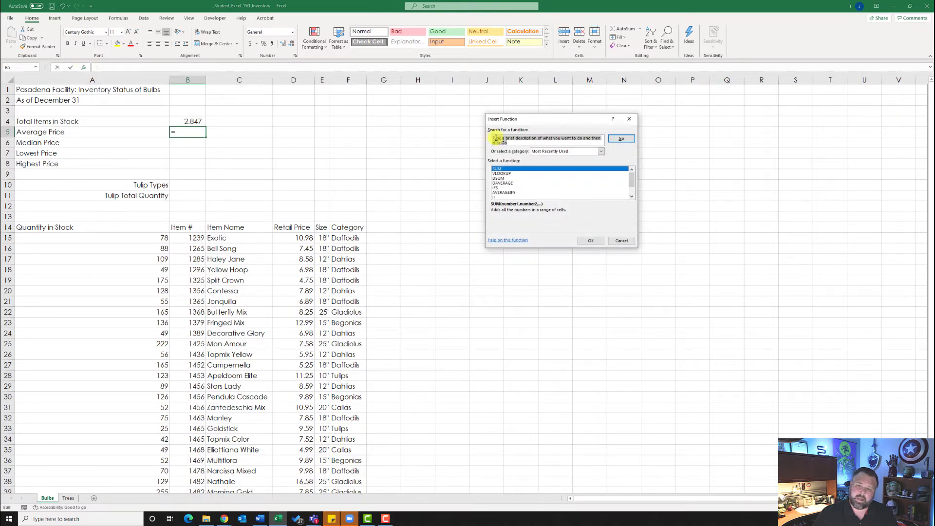
{"action": "type", "text": "average"}
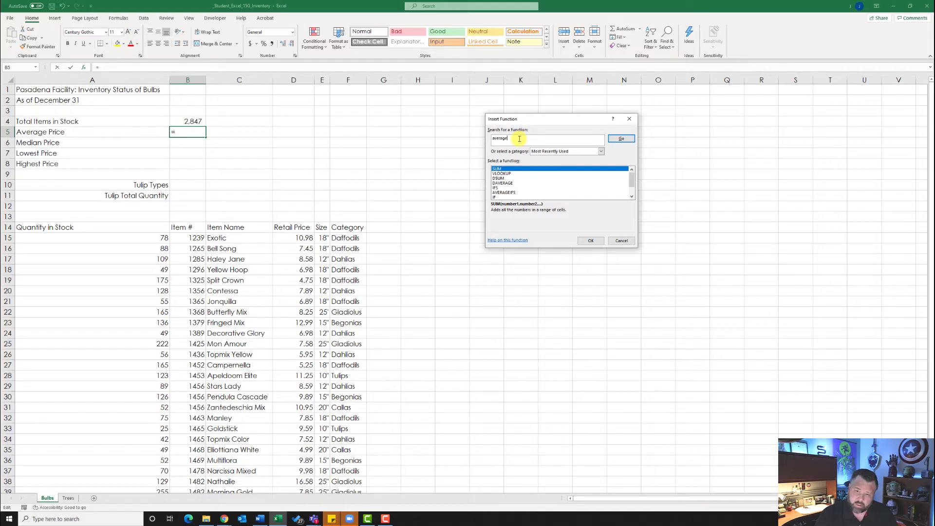
{"action": "key", "text": "Return"}
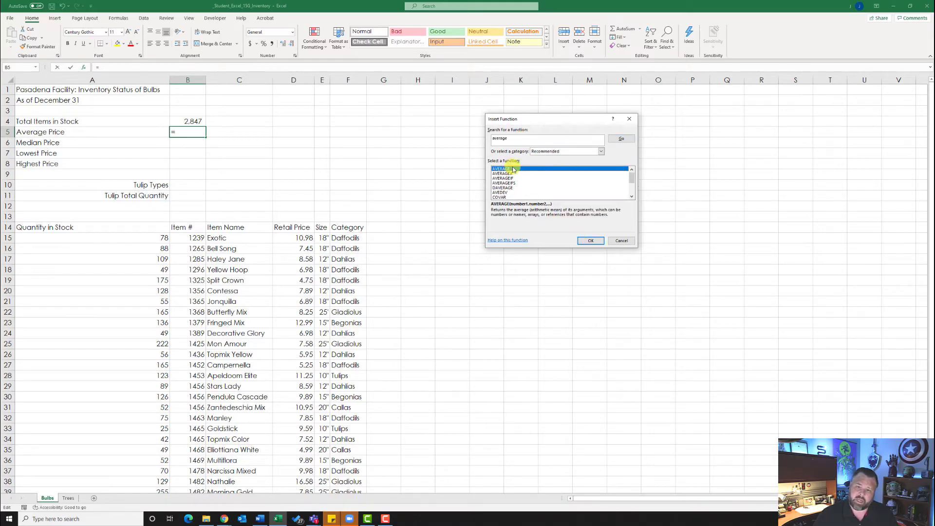
{"action": "left_click", "coordinate": [592, 241]}
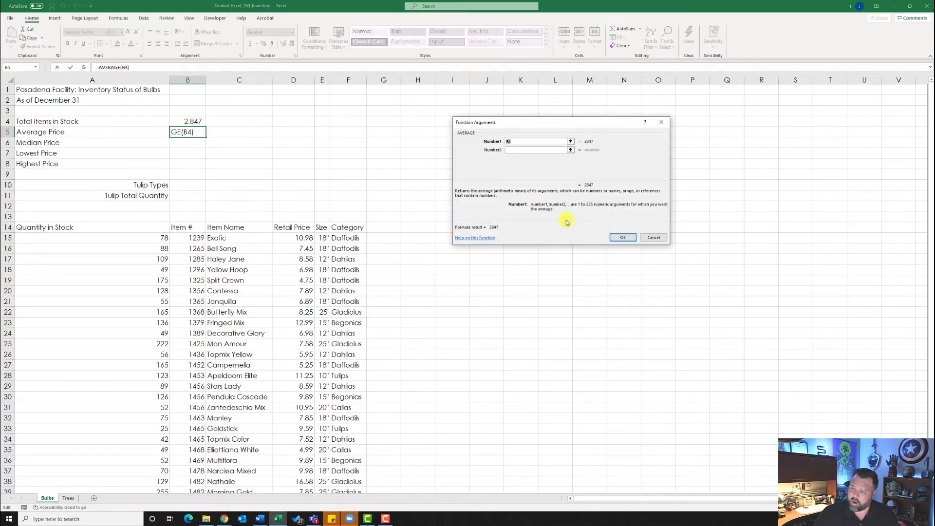
Set the AVERAGE function's first argument to the Retail Price range D15:D42 and complete the formula.
{"action": "left_click", "coordinate": [570, 142]}
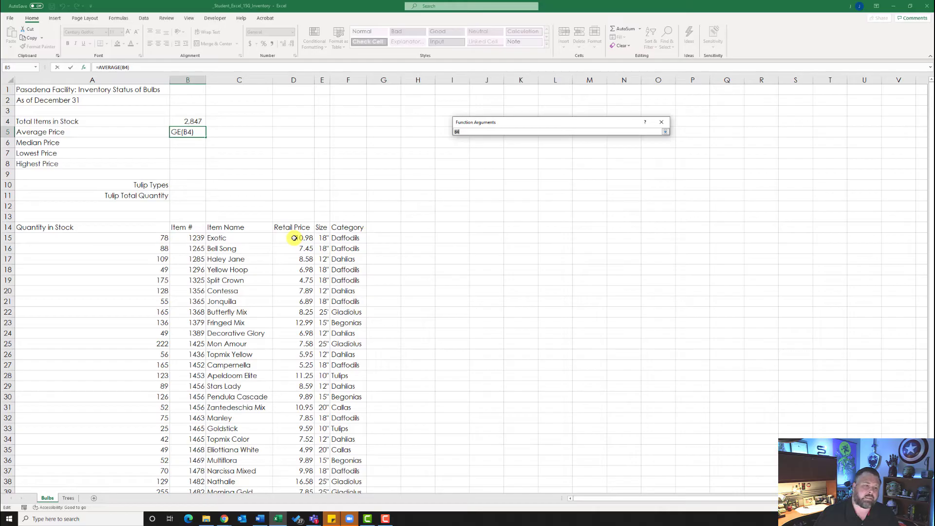
{"action": "left_click_drag", "start_coordinate": [292, 238], "coordinate": [295, 320]}
{"action": "left_click_drag", "start_coordinate": [301, 432], "coordinate": [307, 476]}
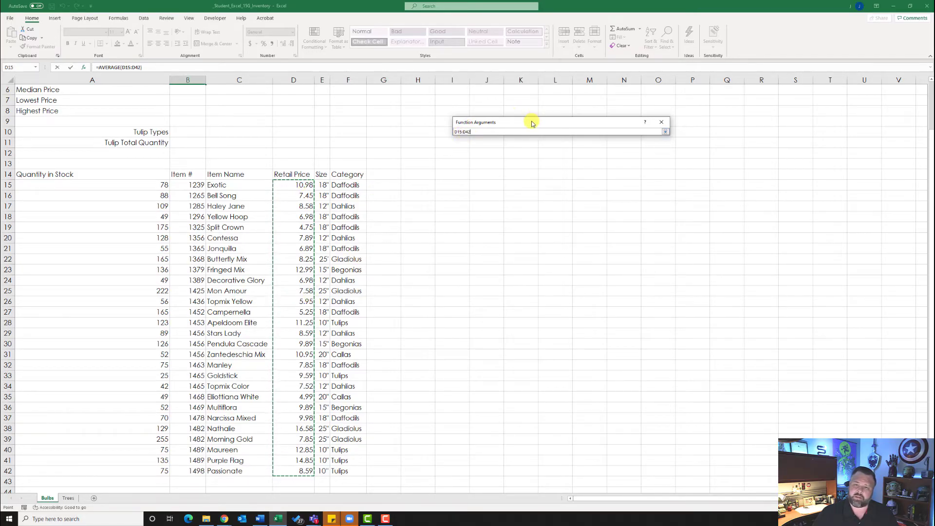
{"action": "left_click", "coordinate": [665, 132]}
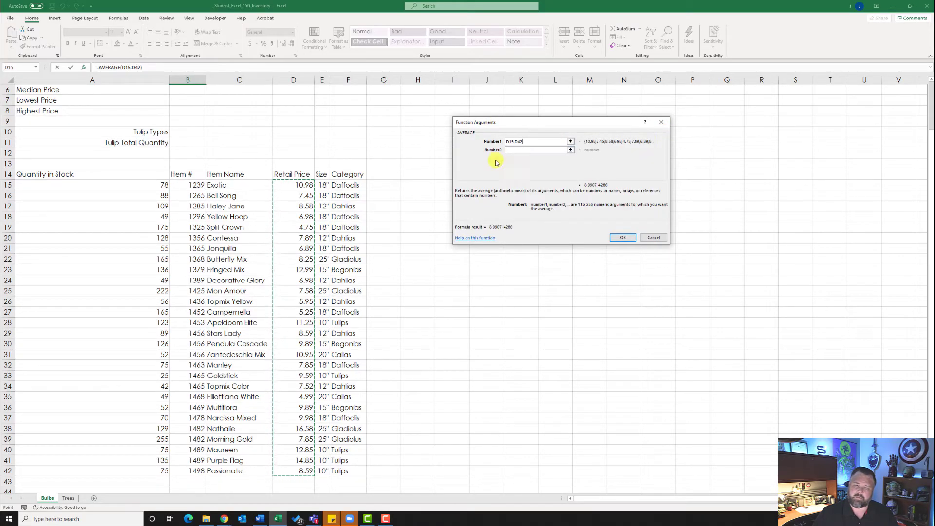
{"action": "left_click", "coordinate": [623, 238]}
{"action": "scroll", "coordinate": [536, 226], "scroll_direction": "up", "scroll_amount": 2}
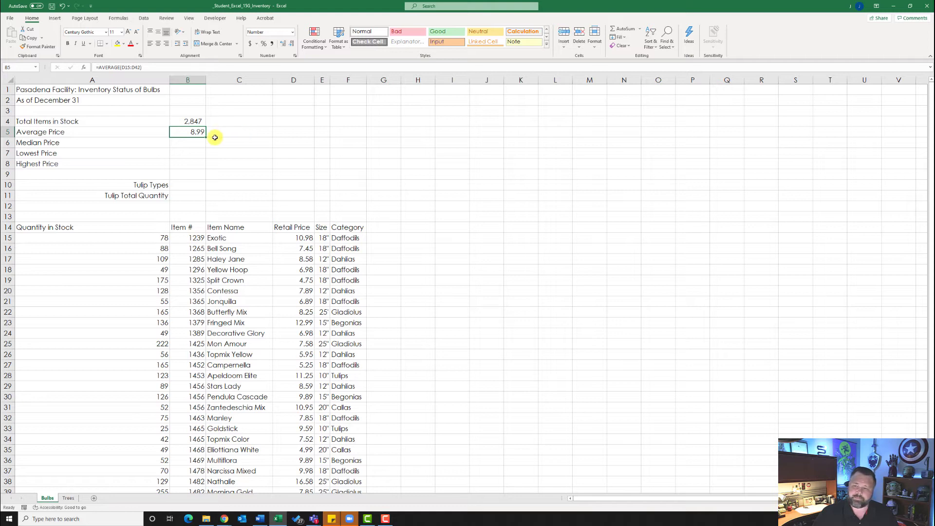
Apply the Accounting Number Format with a dollar sign to the Average Price in B5.
{"action": "left_click", "coordinate": [282, 91]}
{"action": "mouse_move", "coordinate": [282, 91]}
{"action": "left_mouse_down"}
{"action": "mouse_move", "coordinate": [285, 111]}
{"action": "mouse_move", "coordinate": [282, 91]}
{"action": "left_mouse_up"}
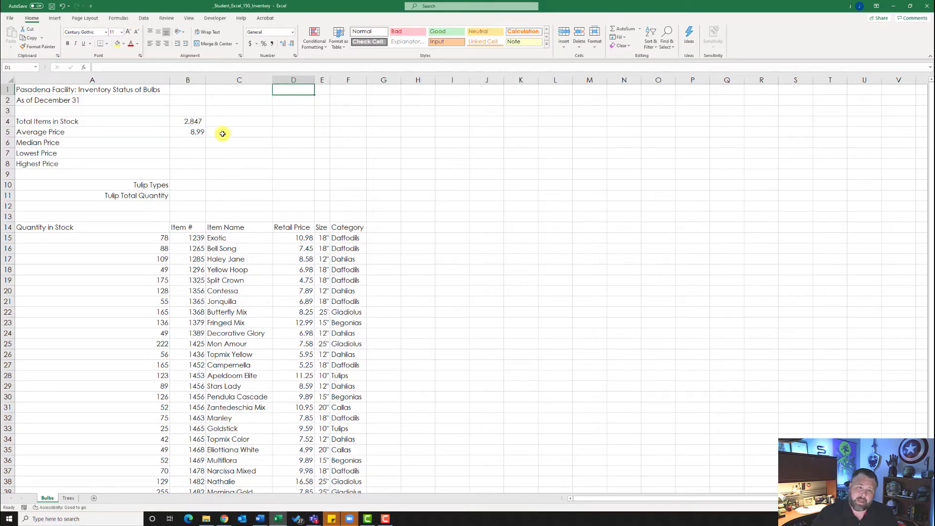
{"action": "left_click", "coordinate": [185, 132]}
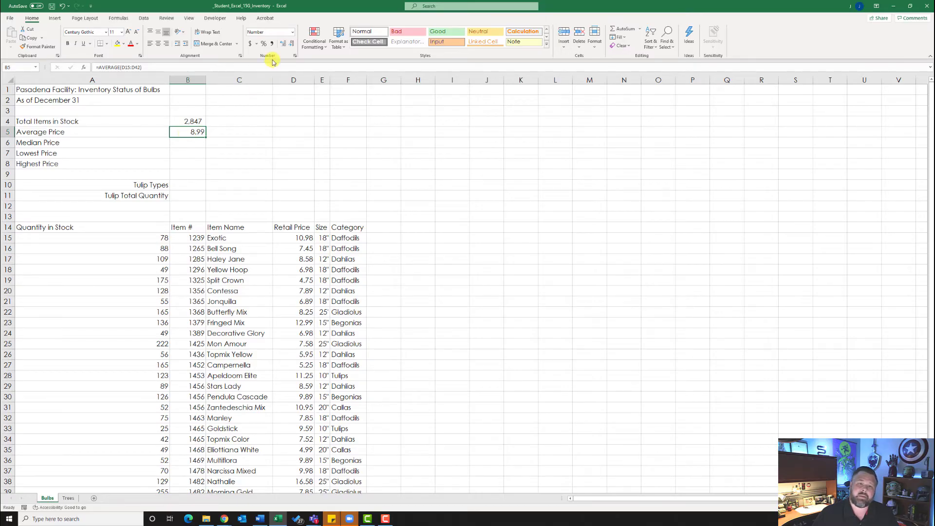
{"action": "left_click", "coordinate": [250, 44]}
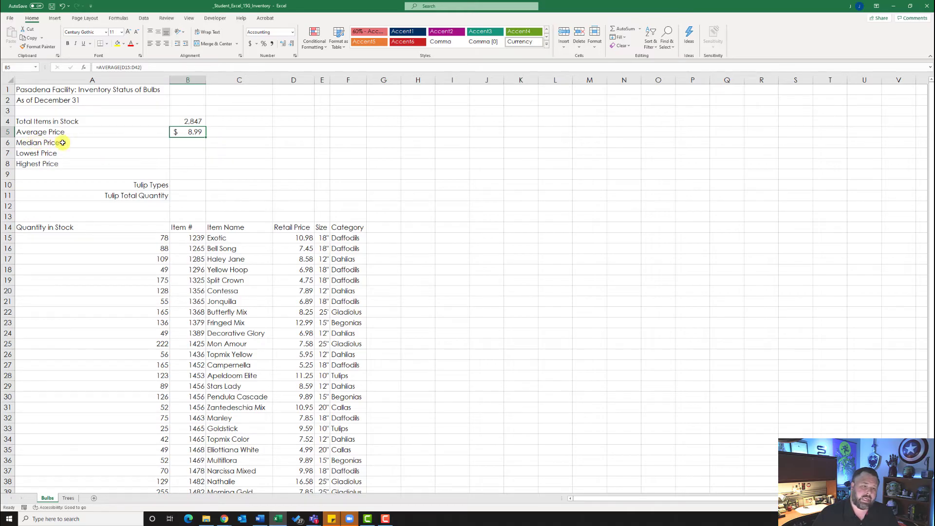
Search for the MEDIAN function and insert it in B6 for Median Price.
{"action": "left_click", "coordinate": [187, 145]}
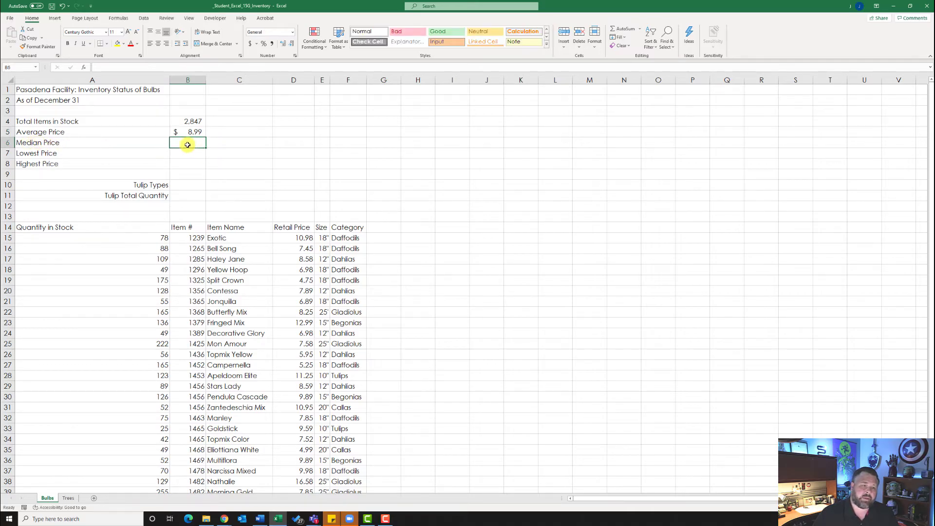
{"action": "left_click", "coordinate": [84, 68]}
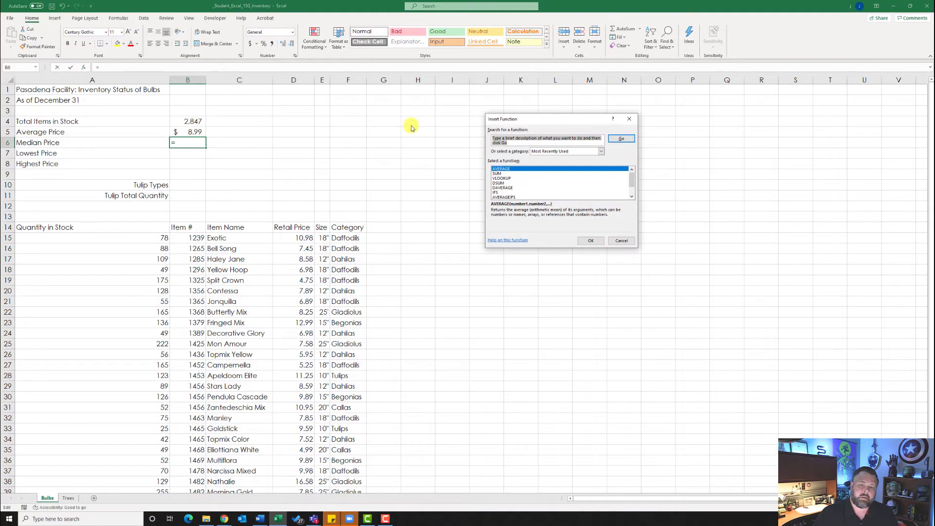
{"action": "type", "text": "media"}
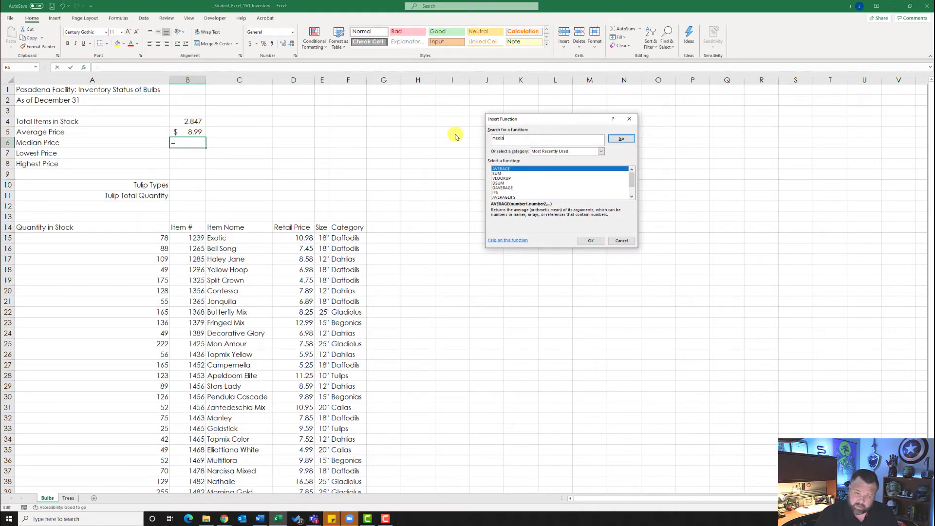
{"action": "type", "text": "n"}
{"action": "left_click", "coordinate": [618, 139]}
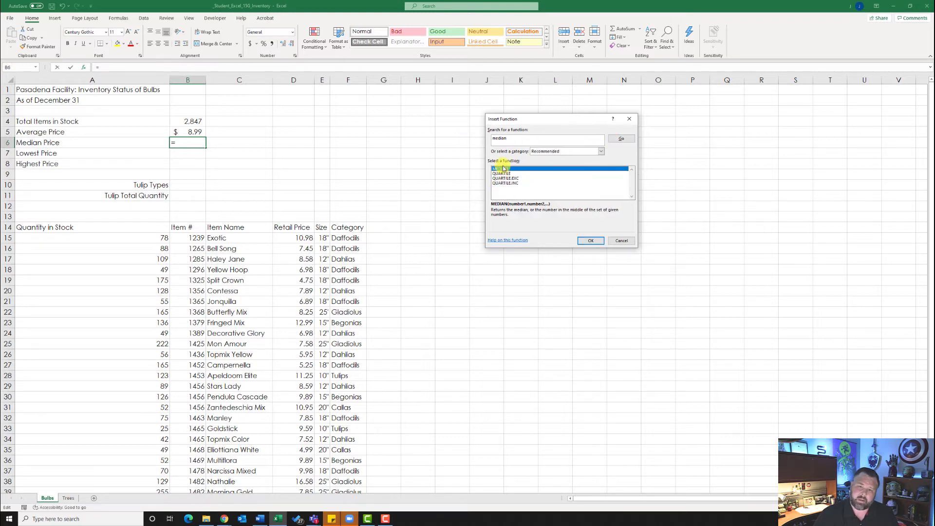
{"action": "left_click", "coordinate": [595, 241]}
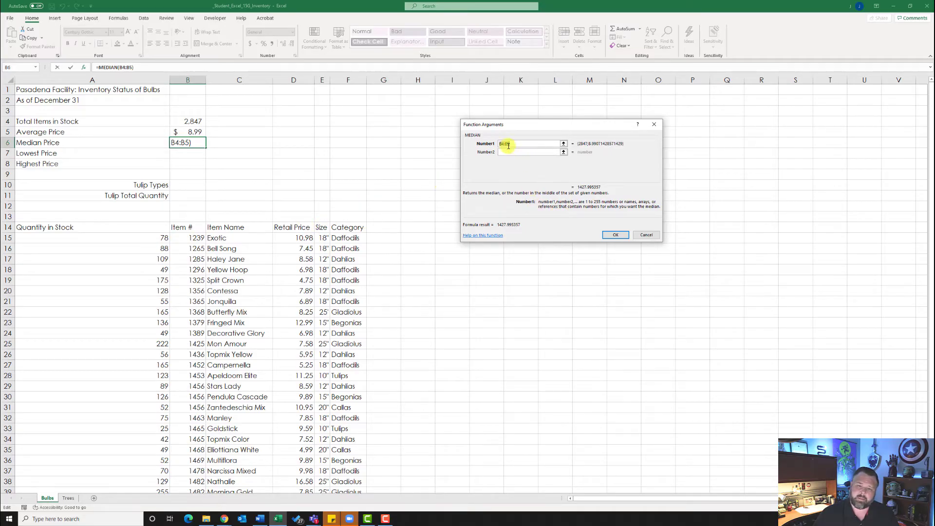
Complete the MEDIAN formula with the Retail Price range D15:D42 and apply the dollar Accounting Number Format to B6.
{"action": "left_click_drag", "start_coordinate": [511, 124], "coordinate": [528, 115]}
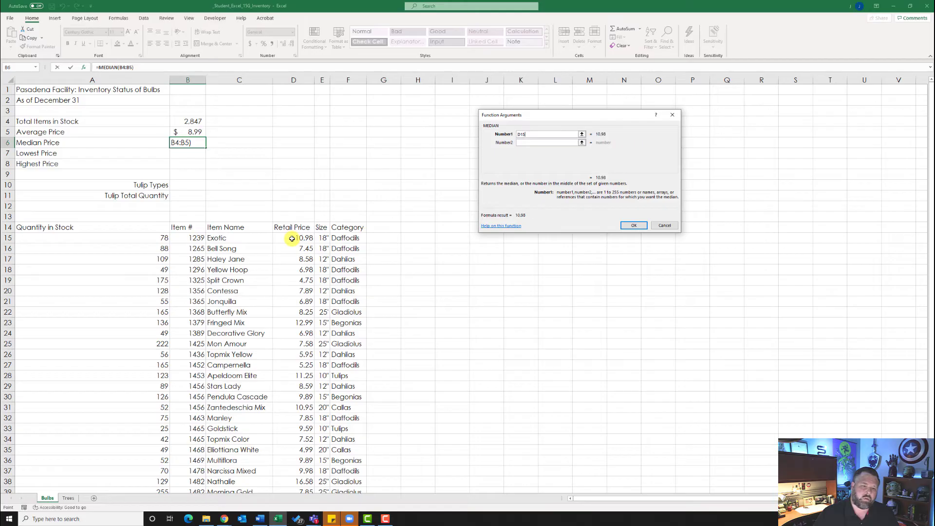
{"action": "left_click_drag", "start_coordinate": [292, 238], "coordinate": [295, 472]}
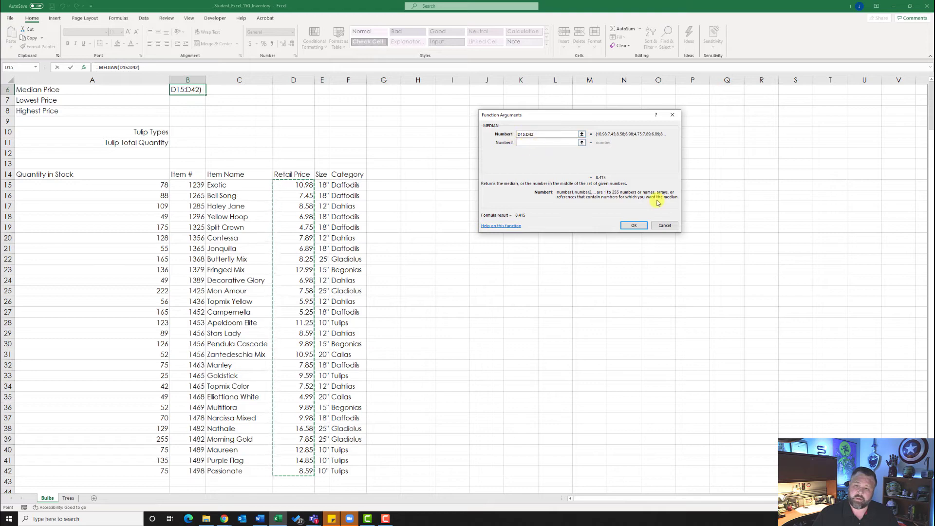
{"action": "left_click", "coordinate": [640, 226]}
{"action": "scroll", "coordinate": [374, 268], "scroll_direction": "up", "scroll_amount": 1}
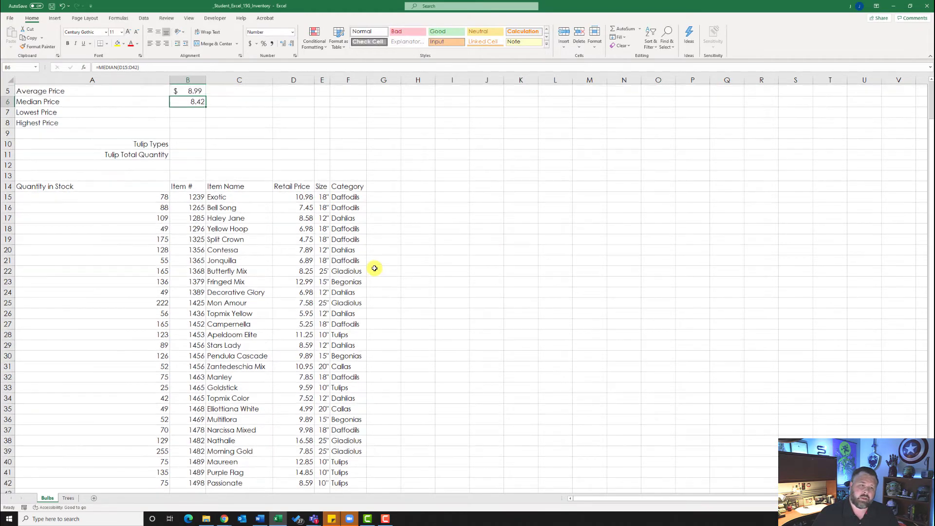
{"action": "scroll", "coordinate": [375, 268], "scroll_direction": "up", "scroll_amount": 2}
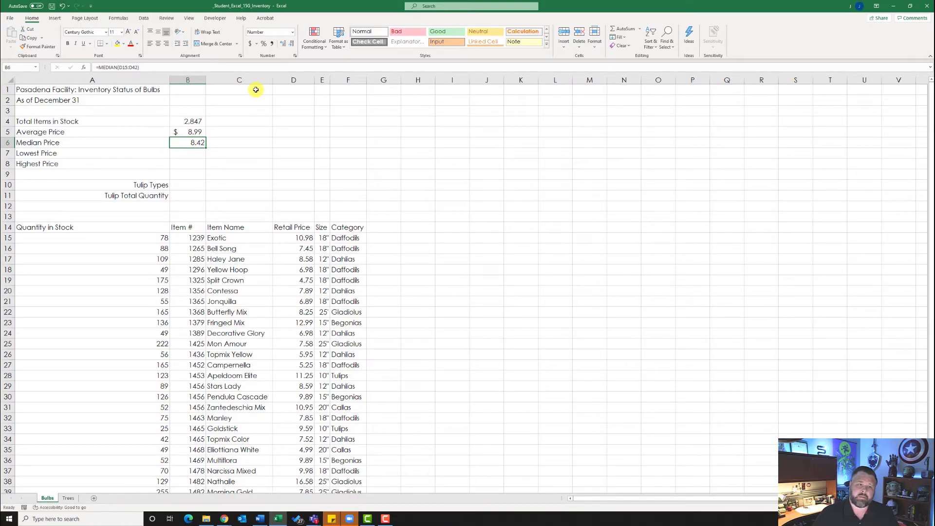
{"action": "left_click", "coordinate": [250, 44]}
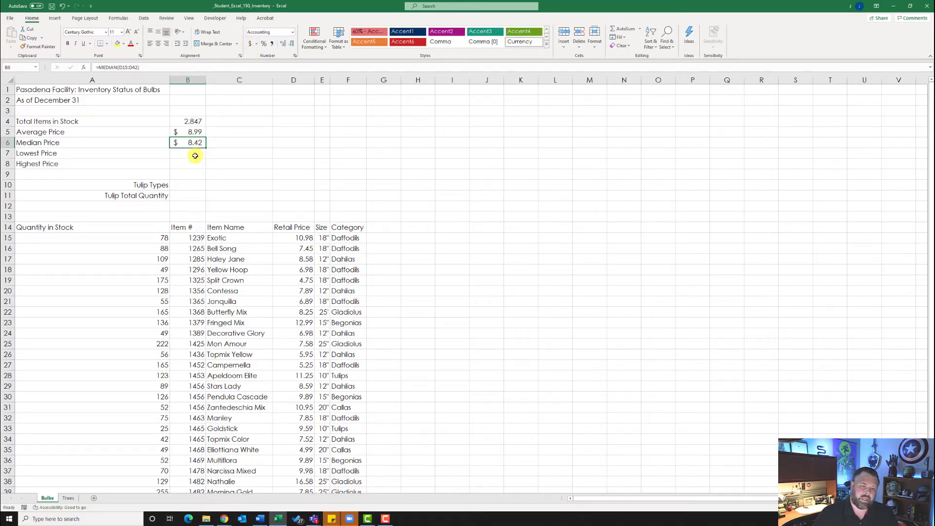
Search for the MIN function and insert it in B7 for Lowest Price.
{"action": "left_click", "coordinate": [195, 156]}
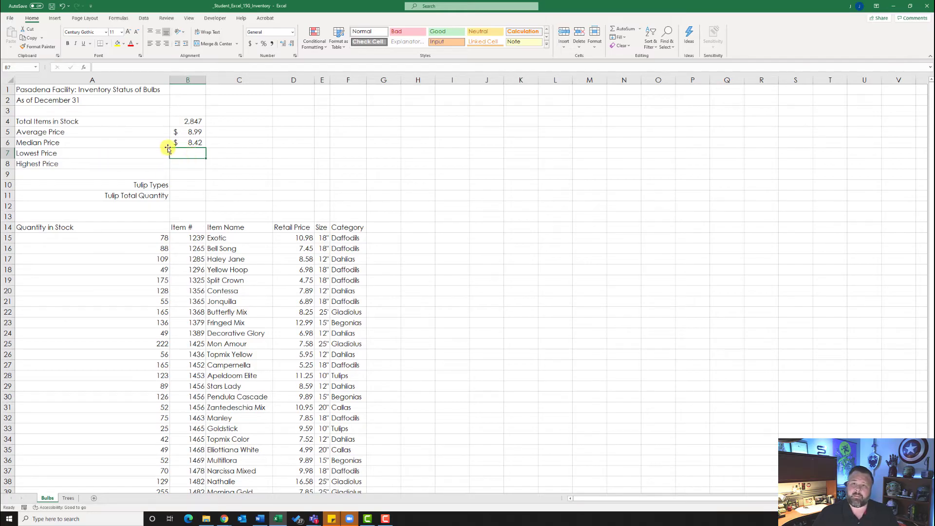
{"action": "left_click", "coordinate": [84, 69]}
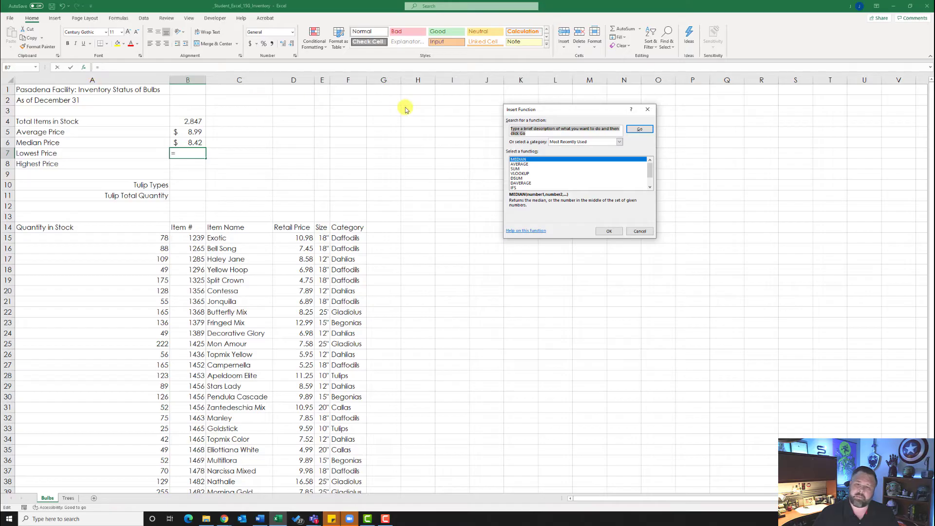
{"action": "type", "text": "min"}
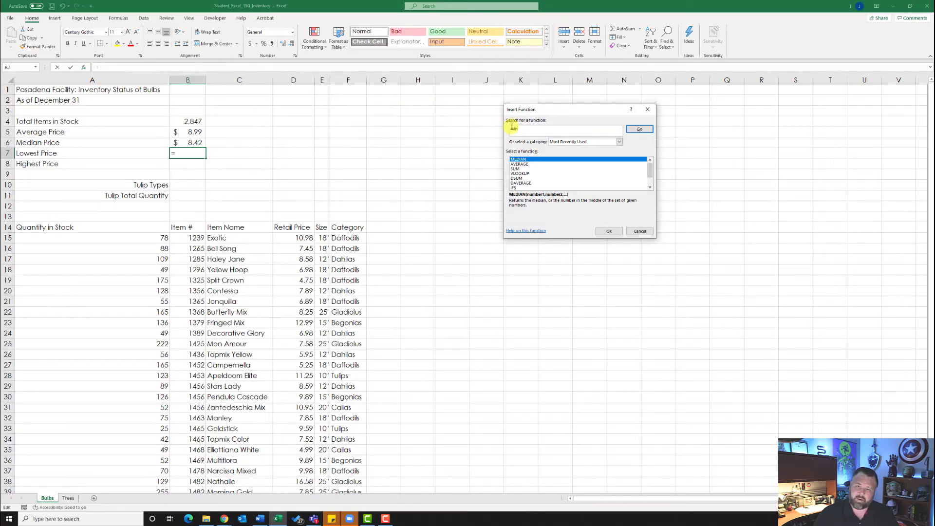
{"action": "left_click", "coordinate": [640, 130]}
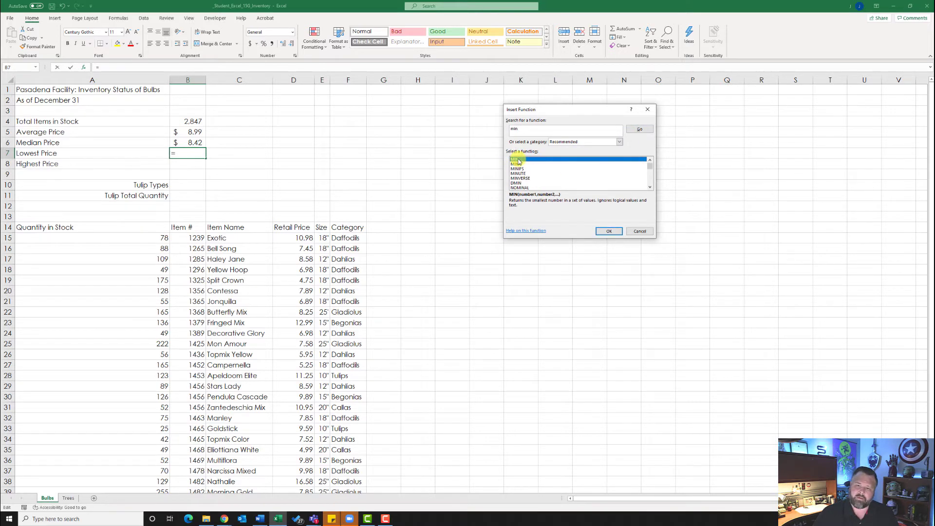
{"action": "left_click", "coordinate": [615, 235]}
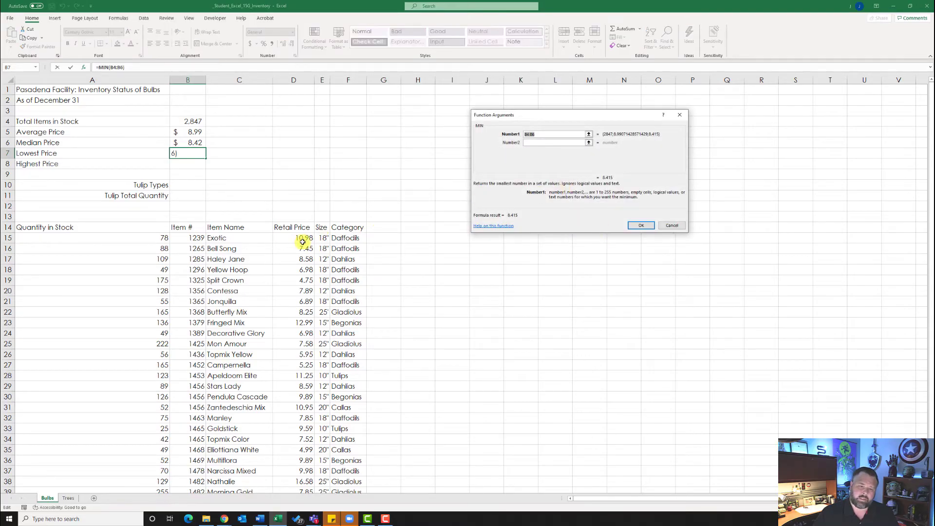
Complete the MIN formula with the Retail Price range D15:D42 and apply the dollar Accounting Number Format to B7.
{"action": "left_click_drag", "start_coordinate": [294, 238], "coordinate": [299, 470]}
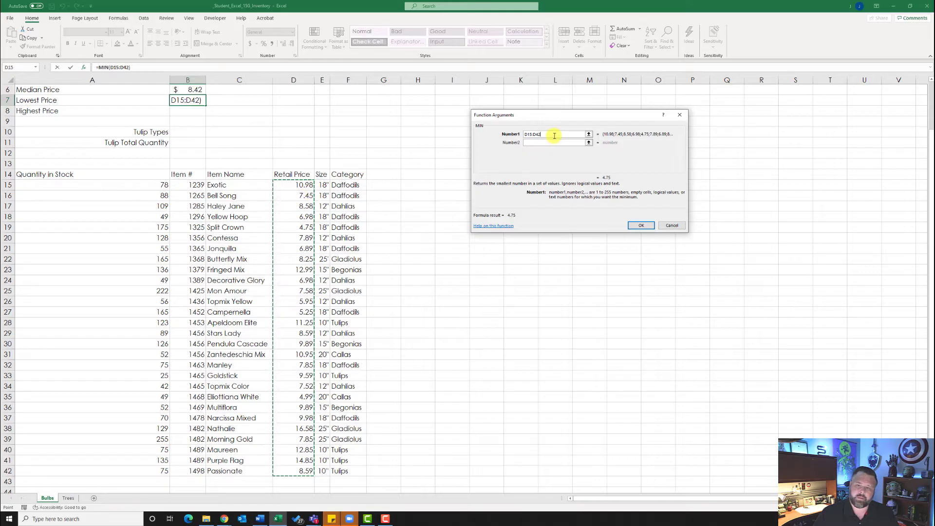
{"action": "left_click", "coordinate": [642, 226]}
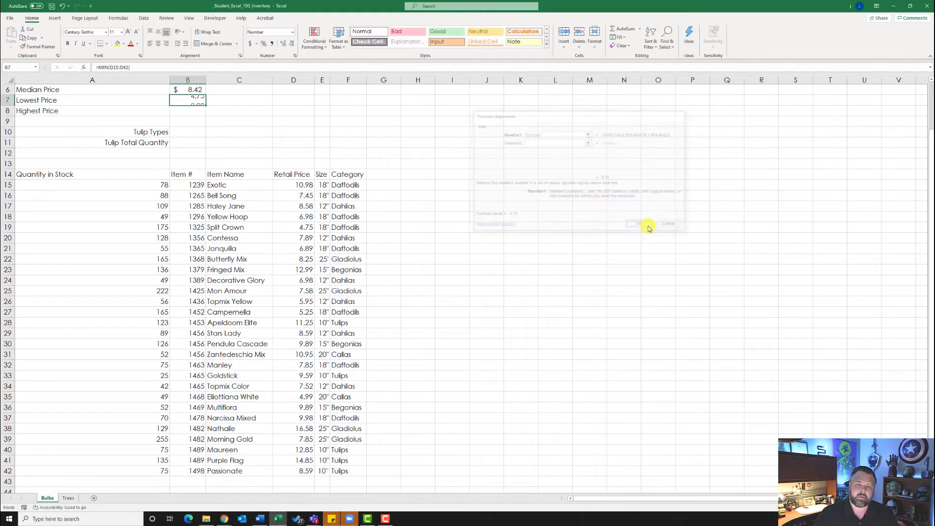
{"action": "left_click", "coordinate": [250, 44]}
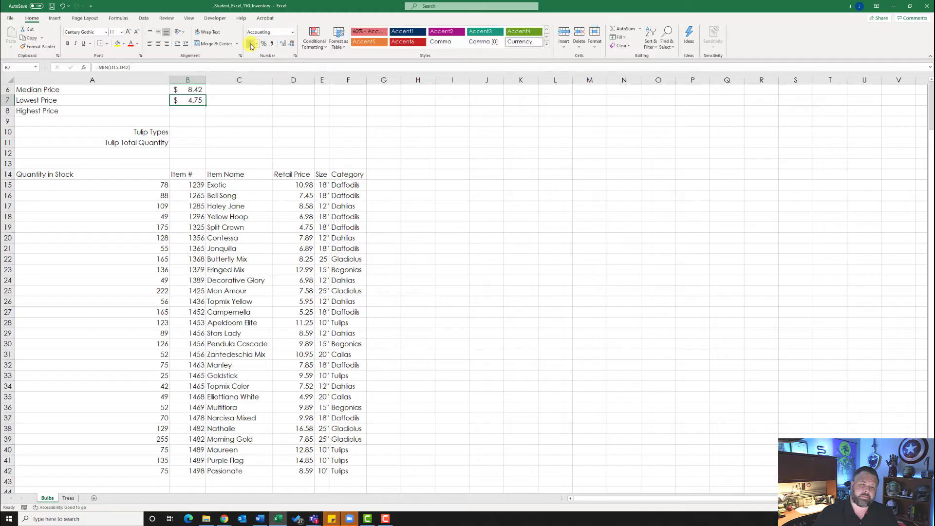
Search for the MAX function and insert it in B8 for Highest Price.
{"action": "left_click", "coordinate": [180, 112]}
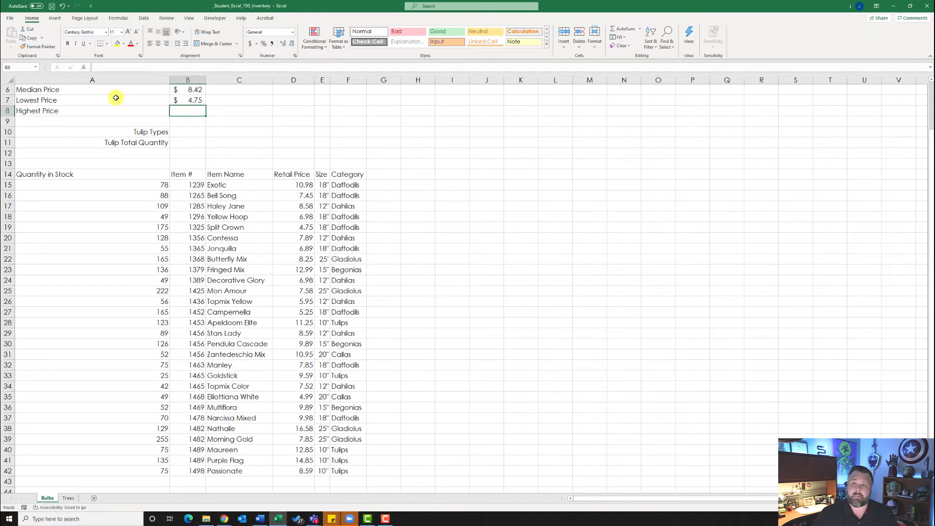
{"action": "left_click", "coordinate": [84, 68]}
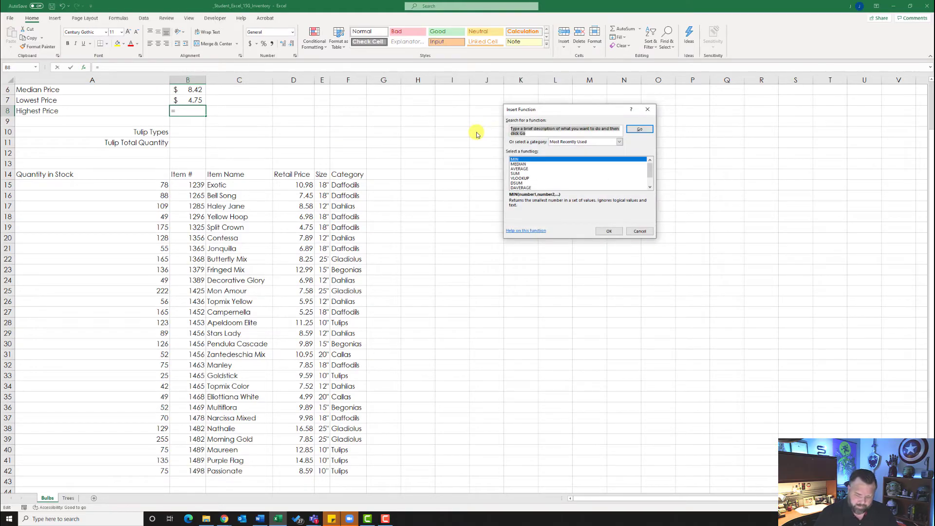
{"action": "type", "text": "max"}
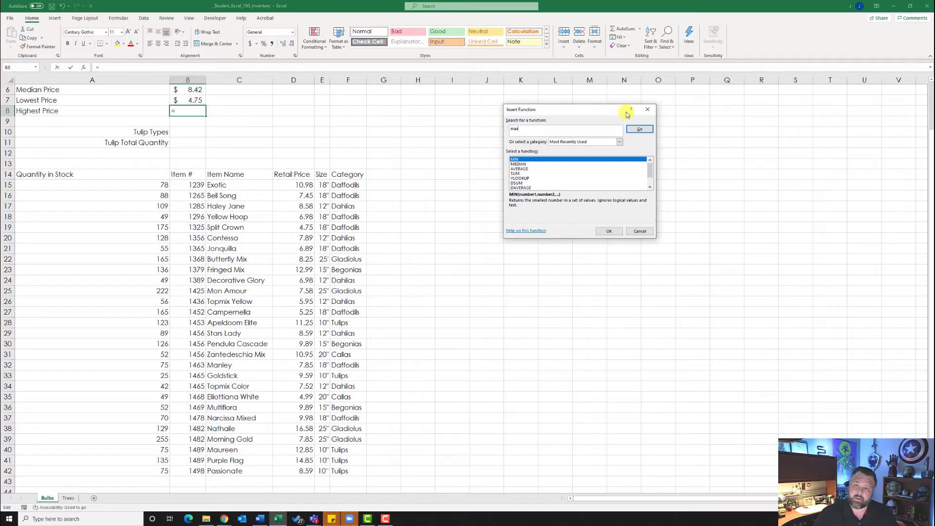
{"action": "left_click", "coordinate": [639, 129]}
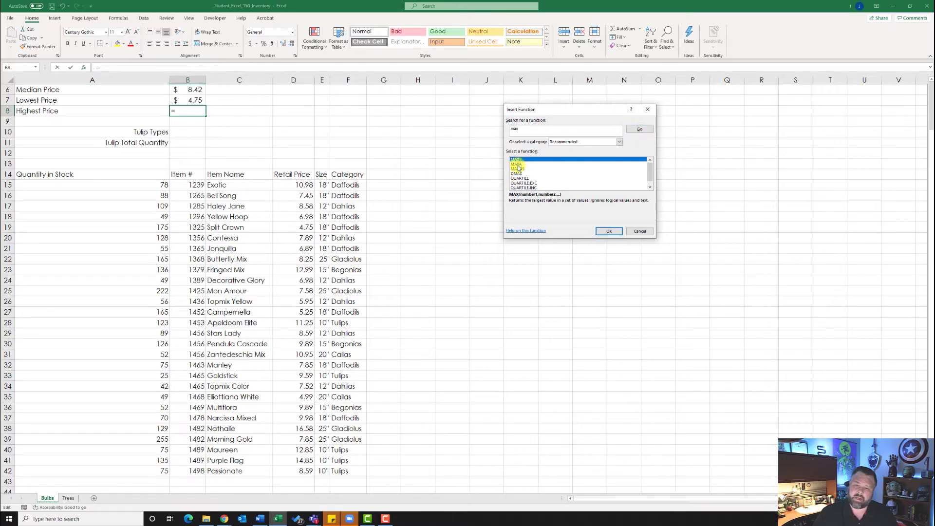
{"action": "left_click", "coordinate": [617, 231]}
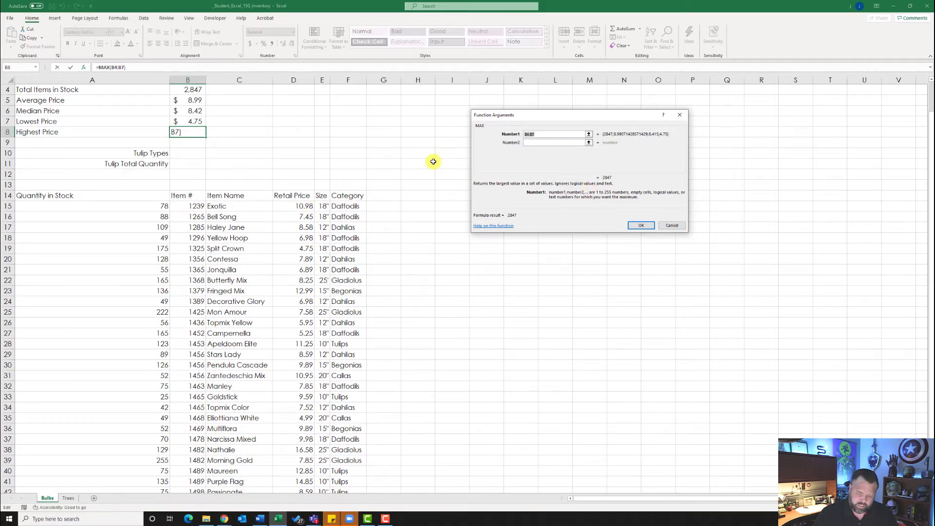
Complete the MAX formula with the Retail Price range D15:D42 and apply the dollar Accounting Number Format to B8.
{"action": "type", "text": "d15"}
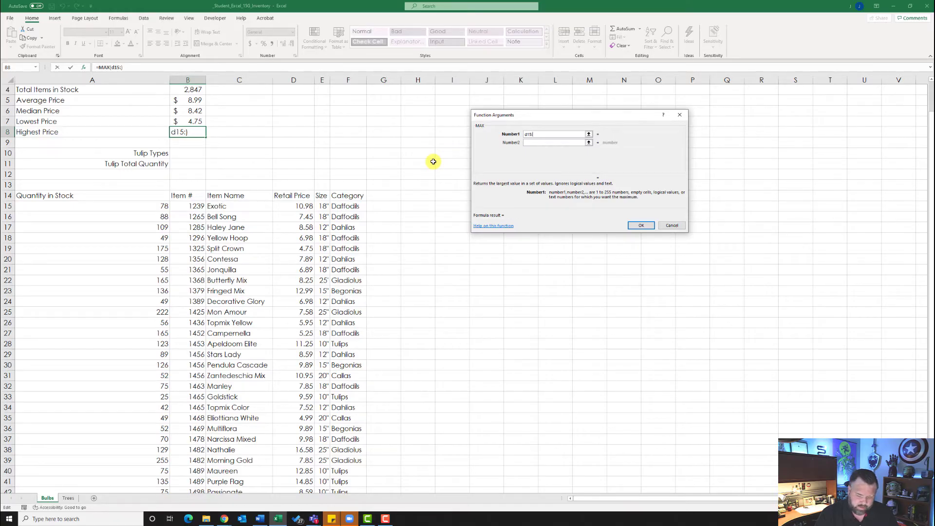
{"action": "type", "text": ":d45"}
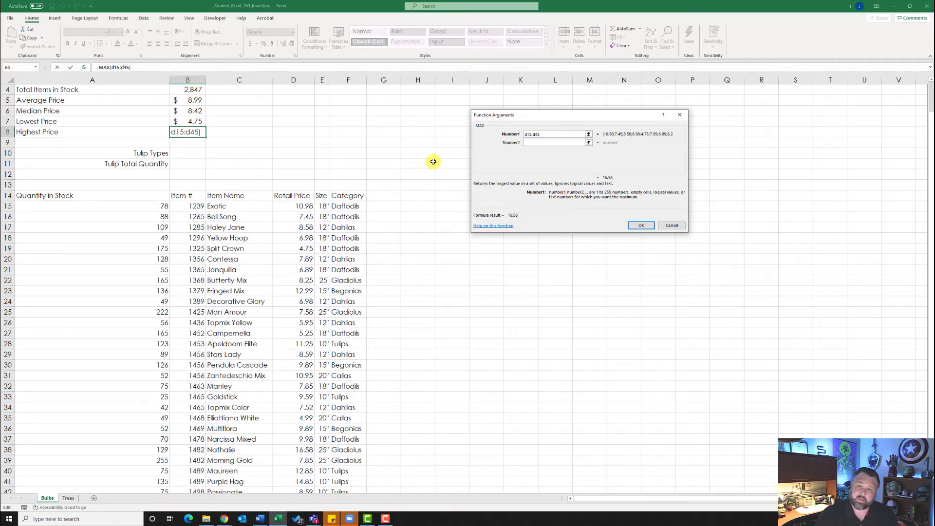
{"action": "scroll", "coordinate": [301, 269], "scroll_direction": "down", "scroll_amount": 6}
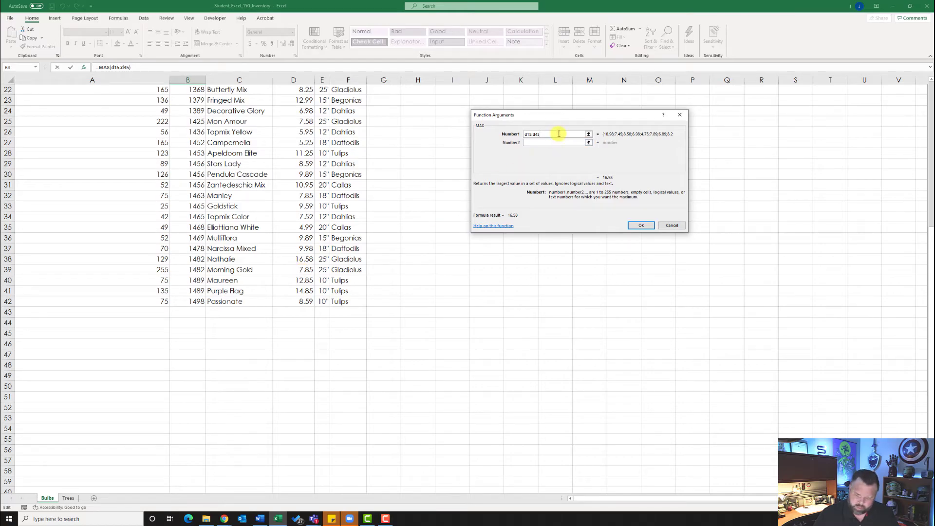
{"action": "key", "text": "BackSpace"}
{"action": "type", "text": "2"}
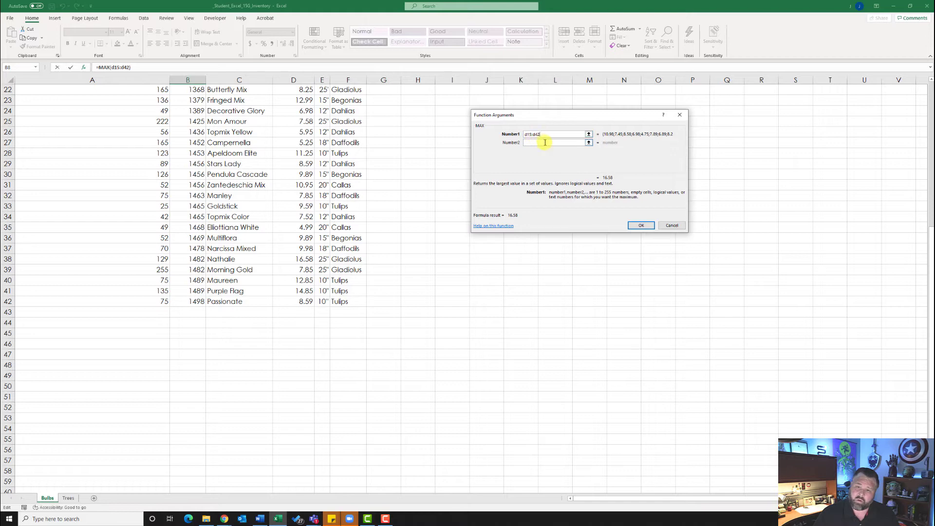
{"action": "left_click", "coordinate": [640, 226]}
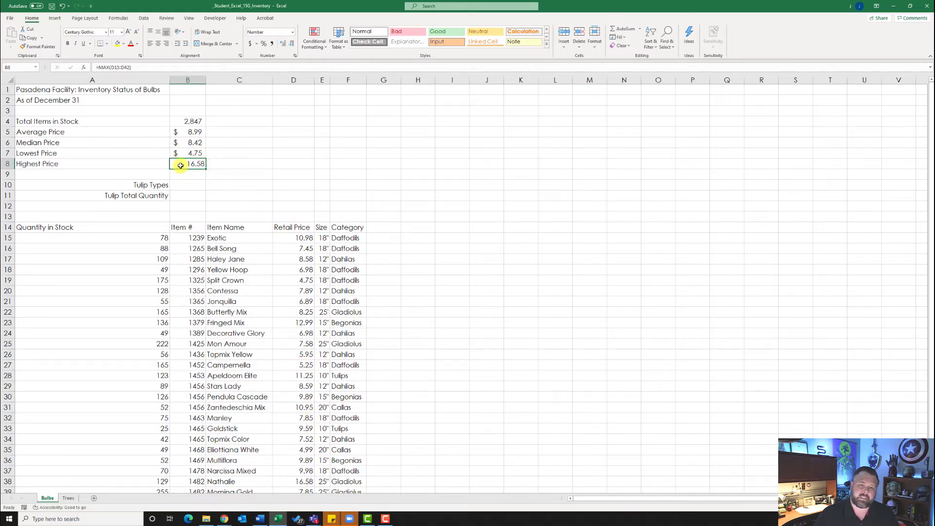
{"action": "left_click", "coordinate": [250, 44]}
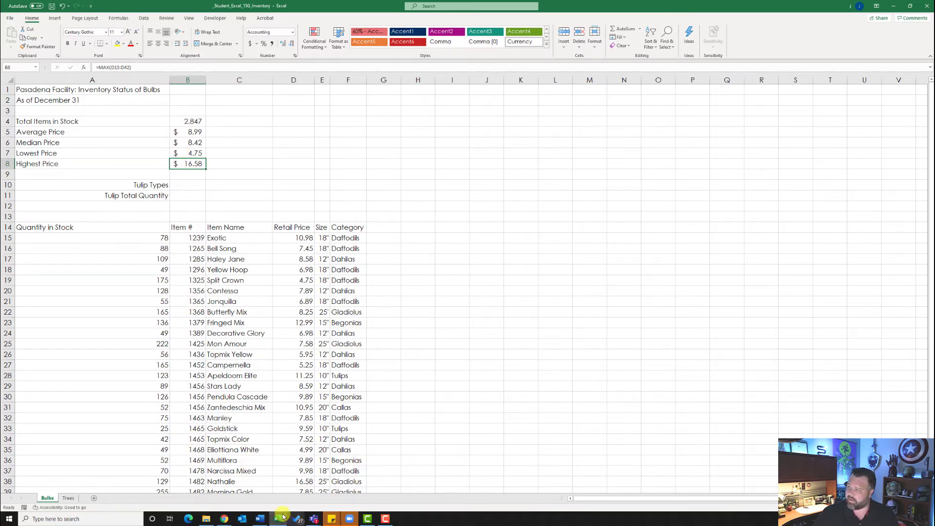
On the Trees sheet, insert the SUM function in B4 for Total Items in Stock.
{"action": "left_click", "coordinate": [69, 498]}
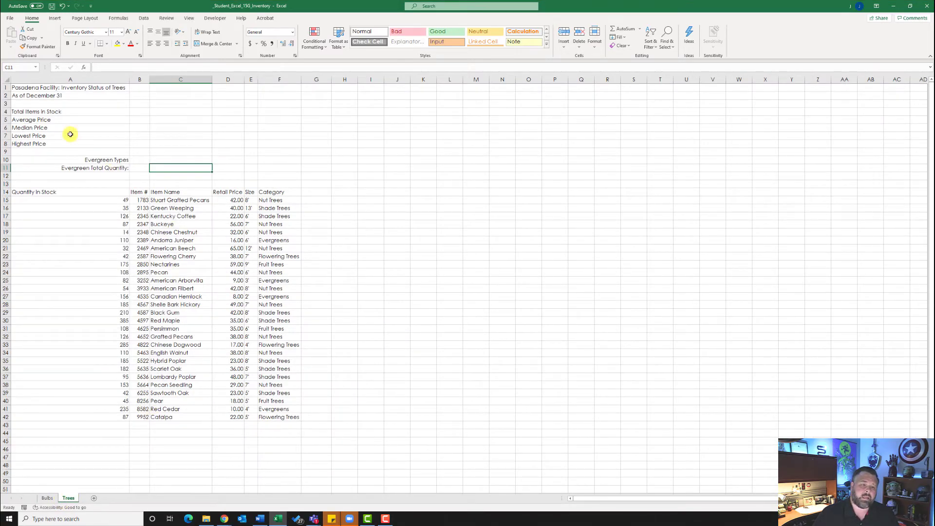
{"action": "left_click", "coordinate": [139, 113]}
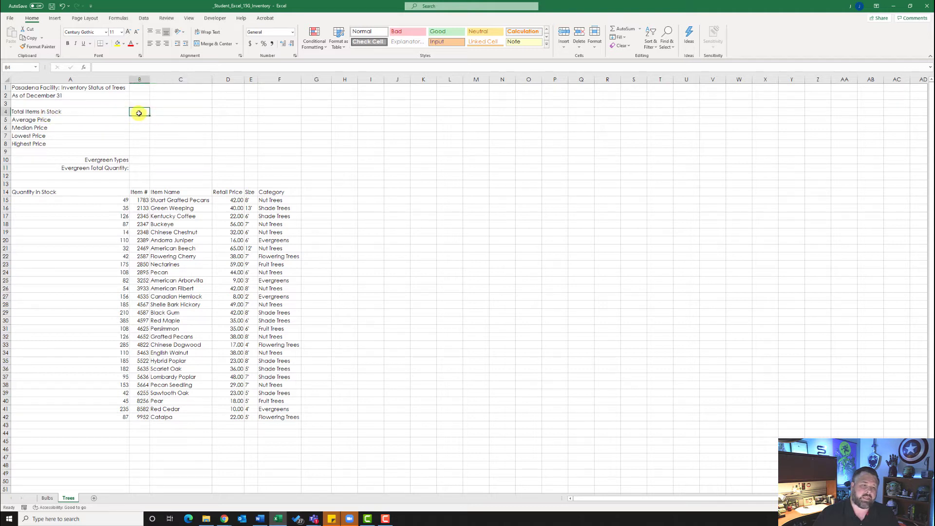
{"action": "left_click", "coordinate": [84, 69]}
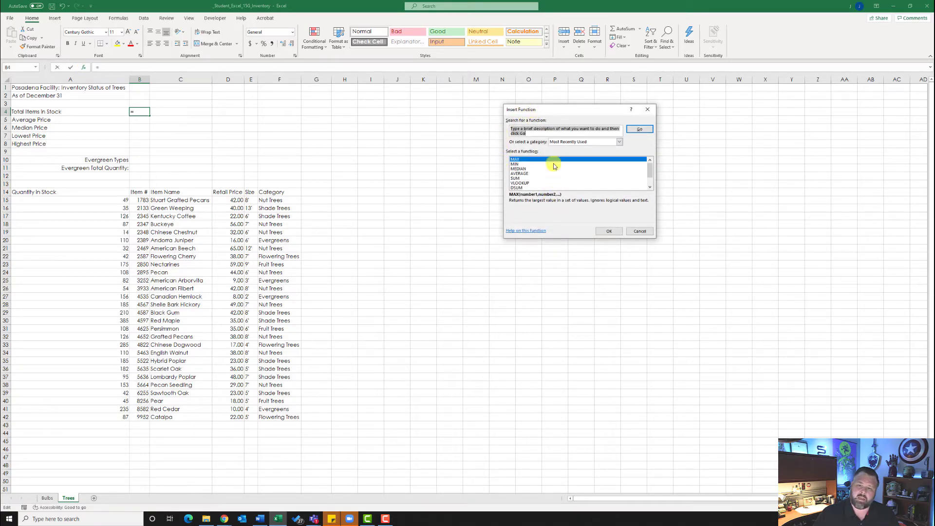
{"action": "left_click", "coordinate": [516, 179]}
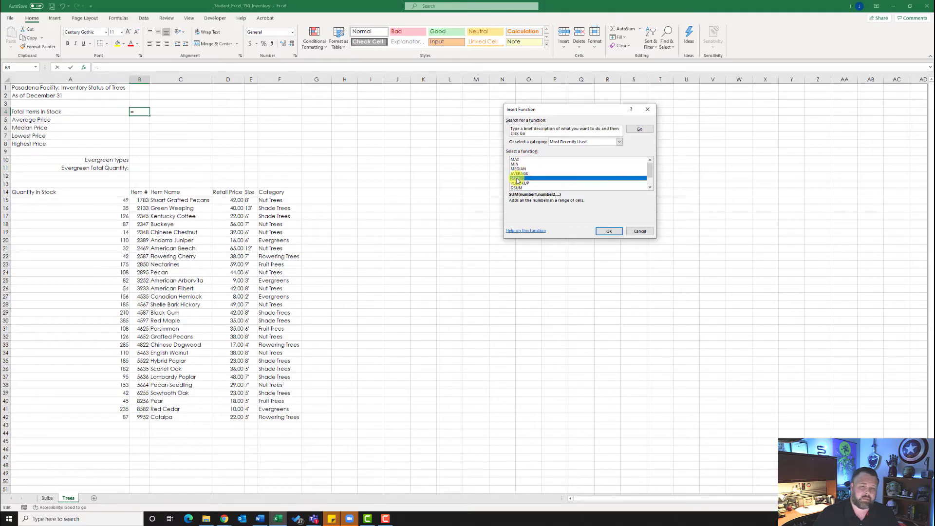
{"action": "left_click", "coordinate": [609, 231]}
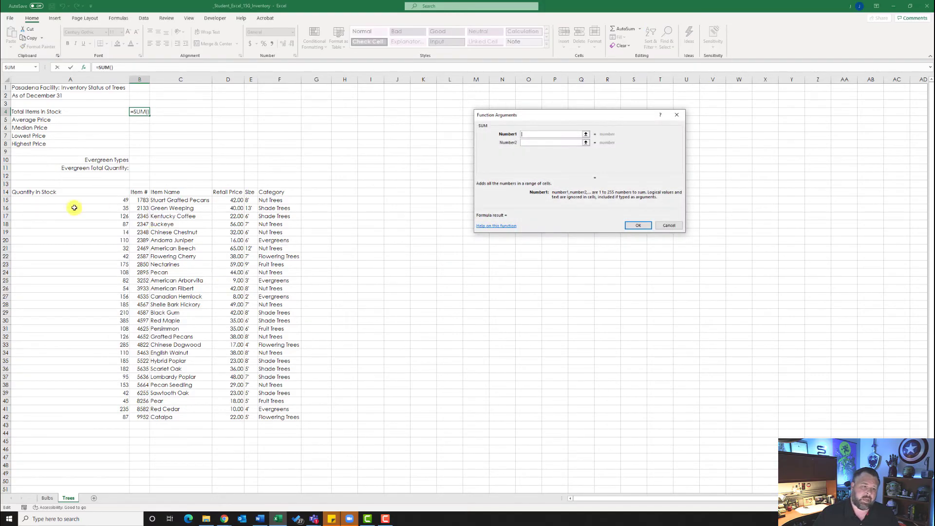
Complete the SUM formula with the quantity range A15:A42 and format B4 with Comma Style and no decimal places.
{"action": "left_click_drag", "start_coordinate": [76, 201], "coordinate": [63, 419]}
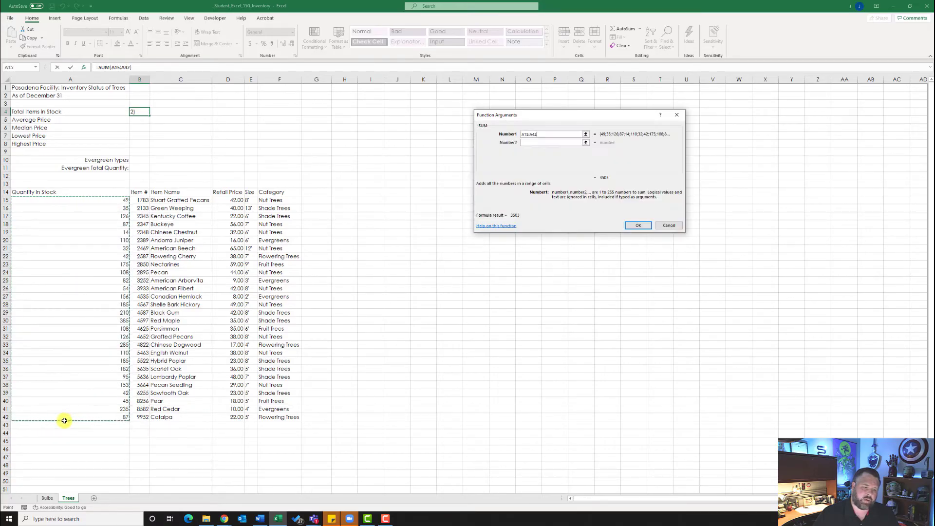
{"action": "left_click", "coordinate": [635, 225]}
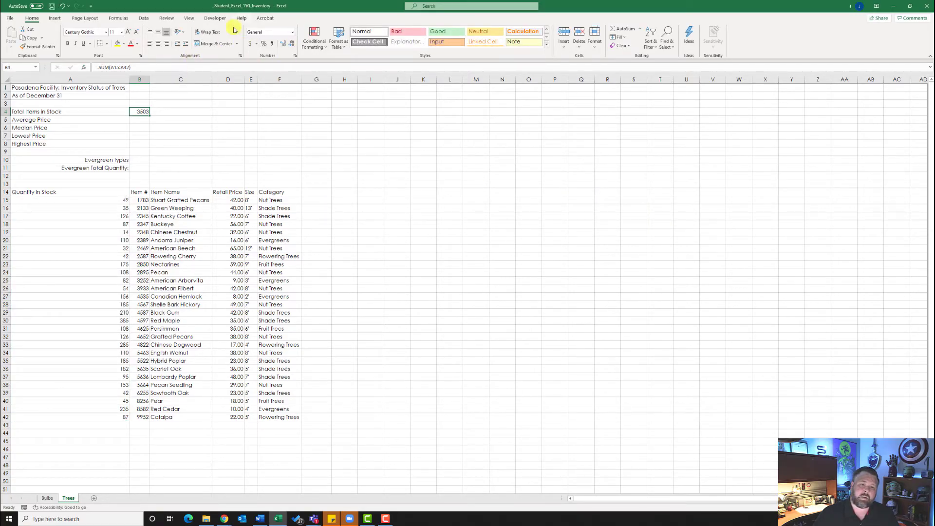
{"action": "left_click", "coordinate": [272, 45]}
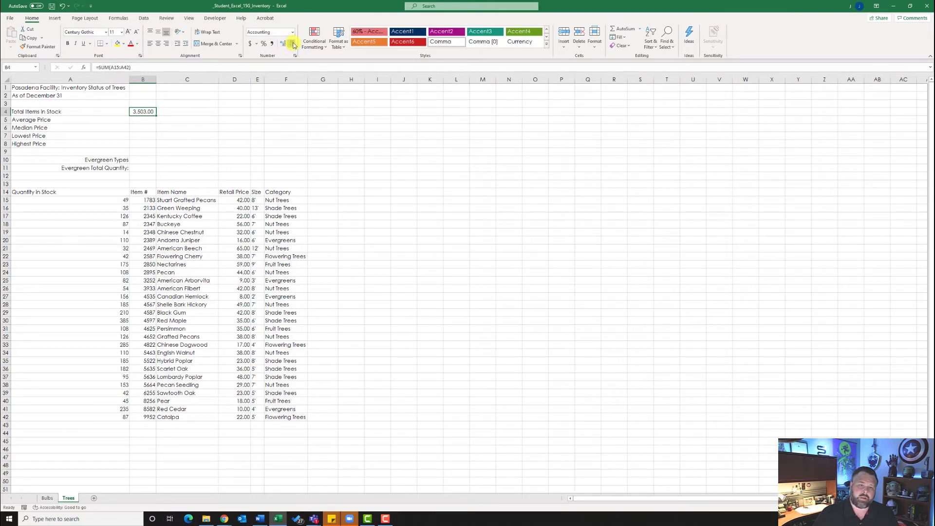
{"action": "left_click", "coordinate": [292, 44]}
Calculate the Average Price in B5 using the AVERAGE function on the Retail Price range D15:D42.
{"action": "left_click", "coordinate": [147, 123]}
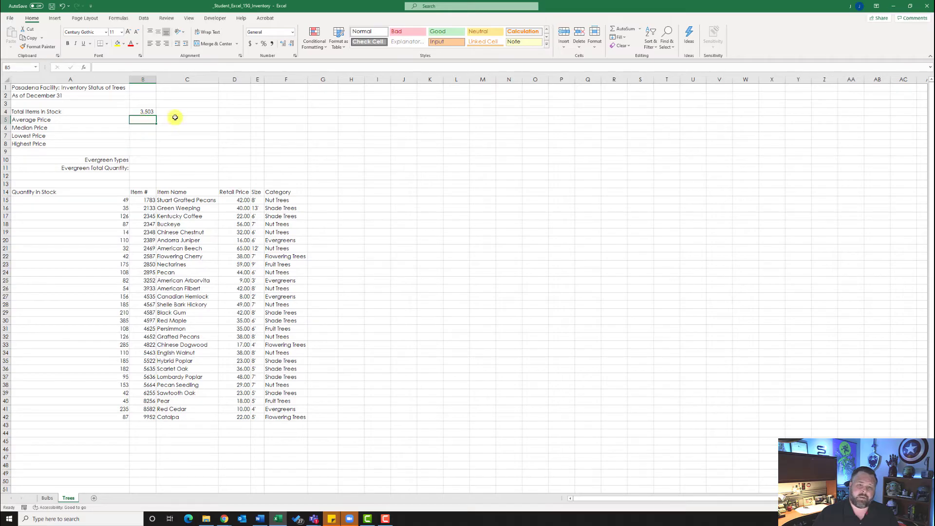
{"action": "left_click", "coordinate": [84, 68]}
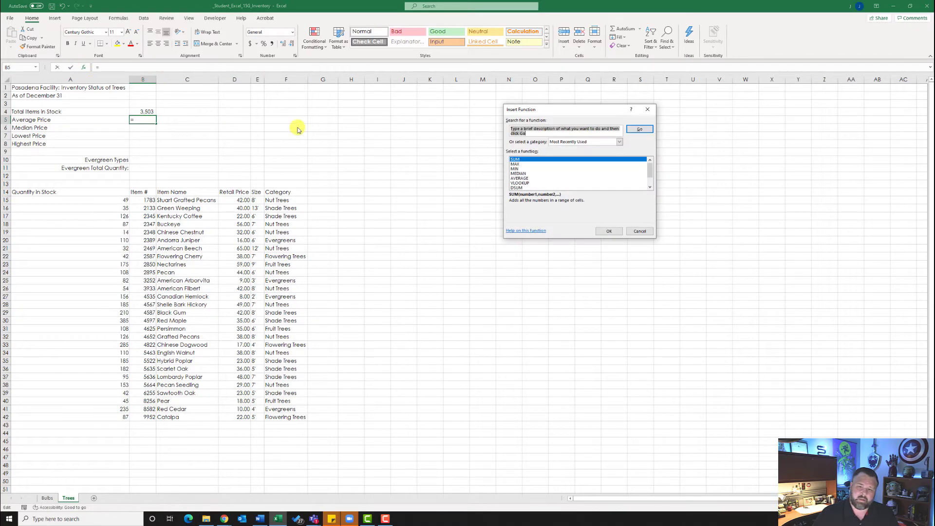
{"action": "left_click", "coordinate": [518, 178]}
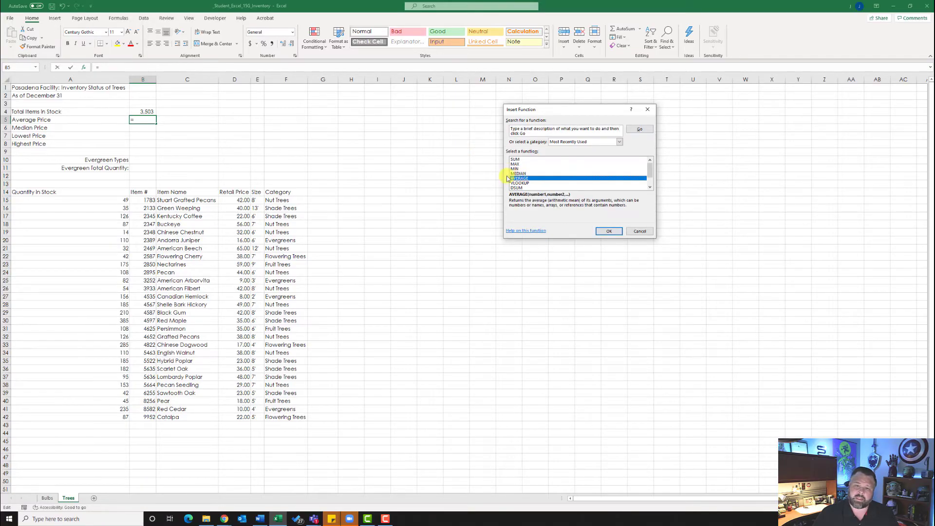
{"action": "left_click", "coordinate": [608, 231]}
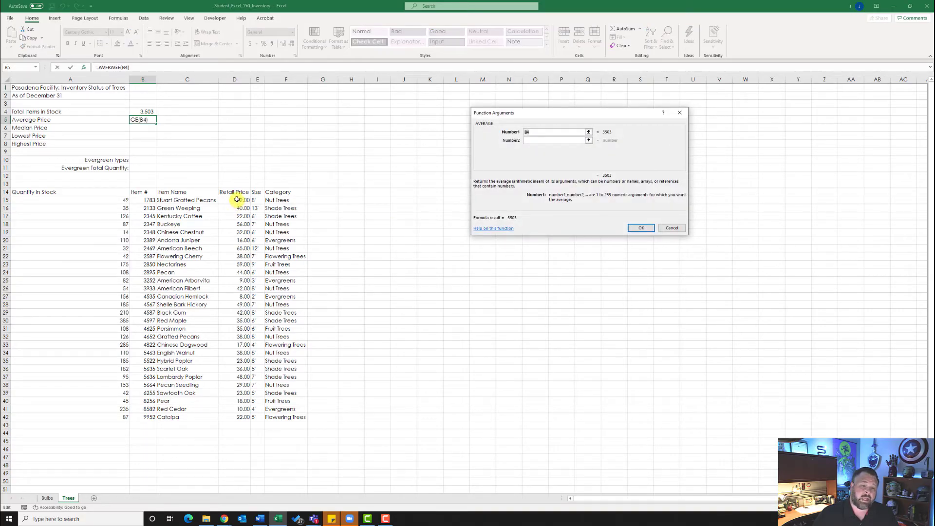
{"action": "left_click_drag", "start_coordinate": [237, 199], "coordinate": [247, 418]}
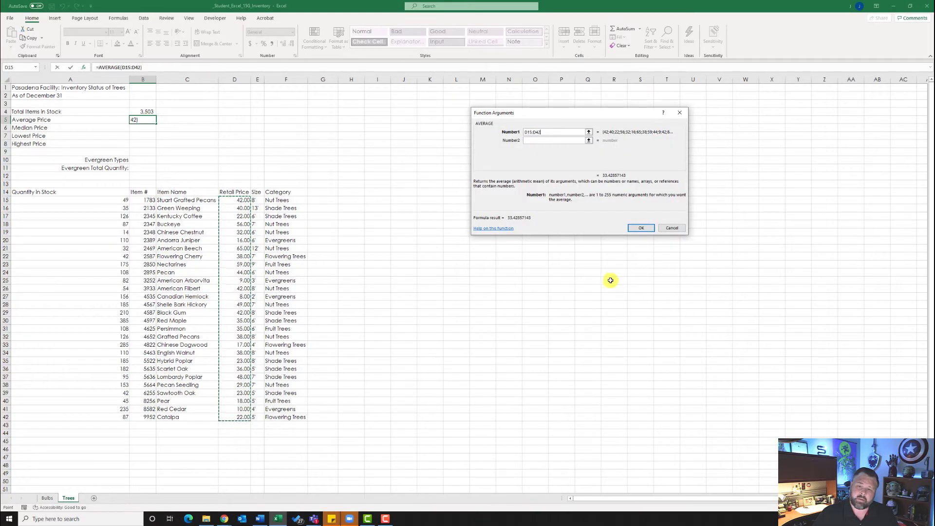
{"action": "left_click", "coordinate": [647, 229]}
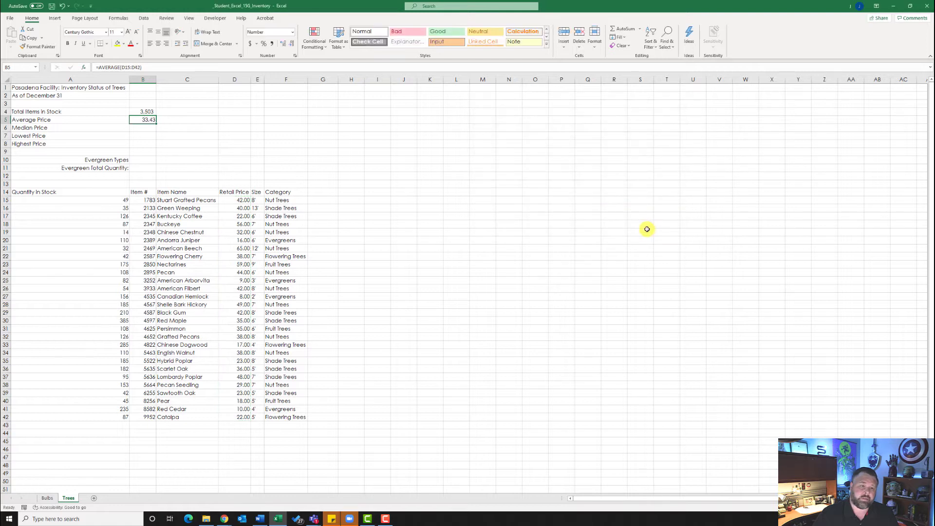
Calculate the Median Price in B6 using the MEDIAN function on the Retail Price range D15:D42.
{"action": "left_click", "coordinate": [141, 127]}
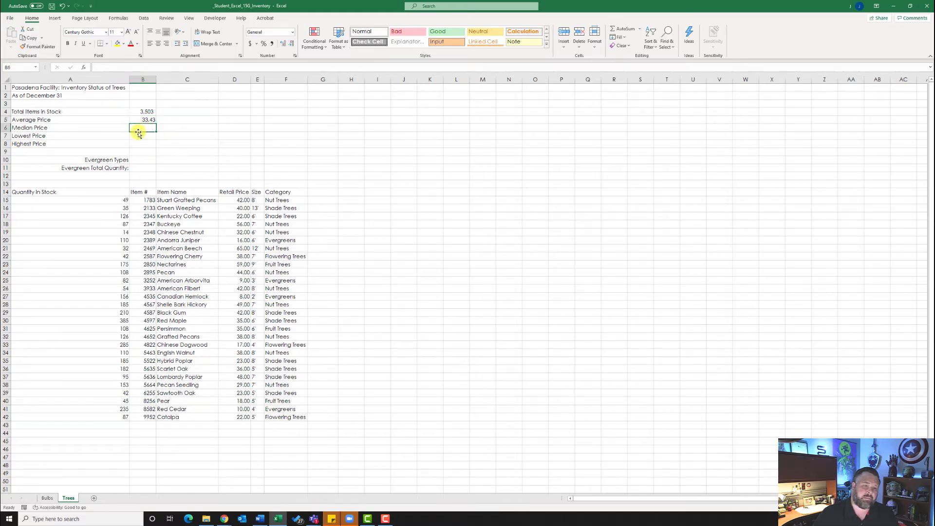
{"action": "left_click", "coordinate": [84, 68]}
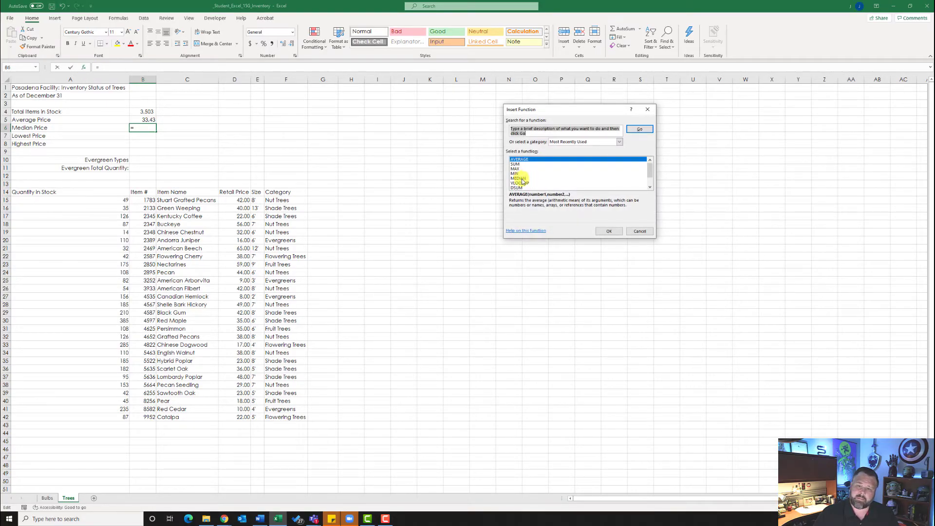
{"action": "left_click", "coordinate": [521, 179]}
{"action": "left_click", "coordinate": [608, 231]}
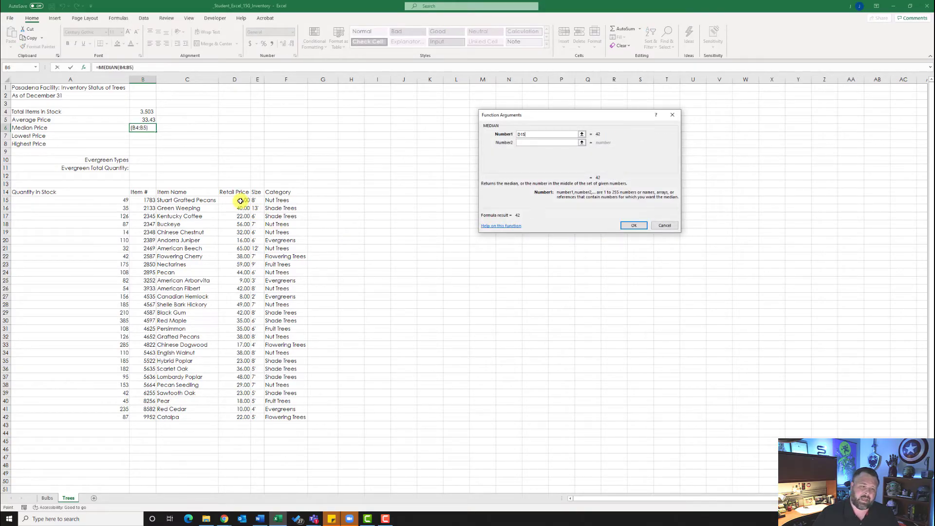
{"action": "left_click_drag", "start_coordinate": [240, 201], "coordinate": [244, 418]}
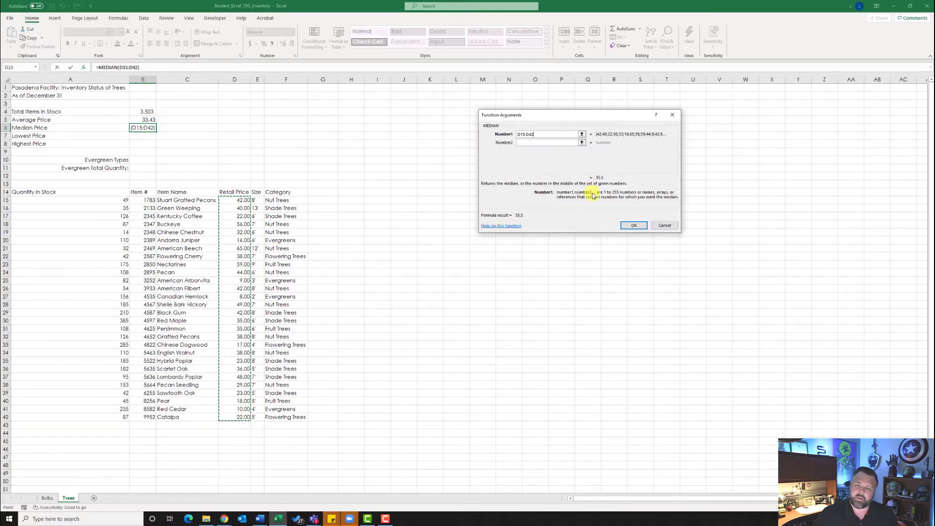
{"action": "left_click", "coordinate": [634, 225]}
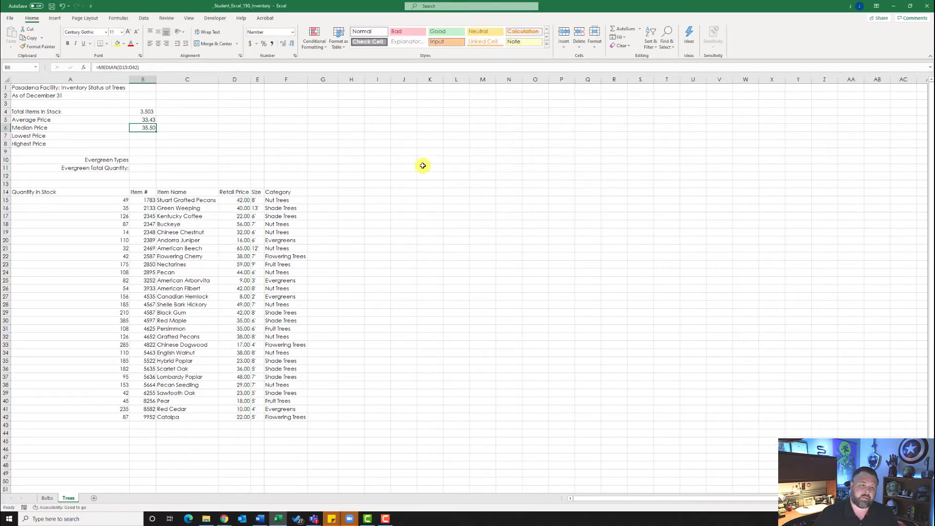
Calculate the Lowest Price in B7 using the MIN function on the Retail Price range D15:D42.
{"action": "left_click", "coordinate": [140, 136]}
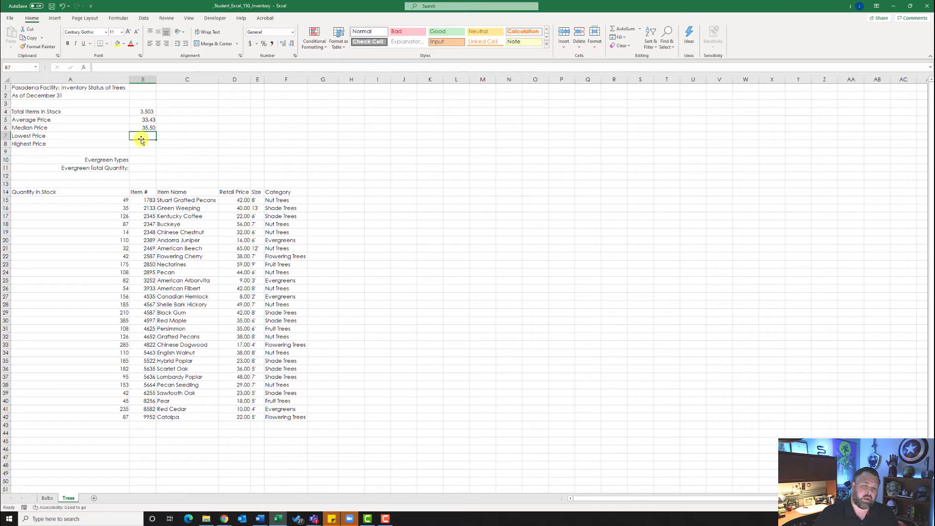
{"action": "left_click", "coordinate": [85, 68]}
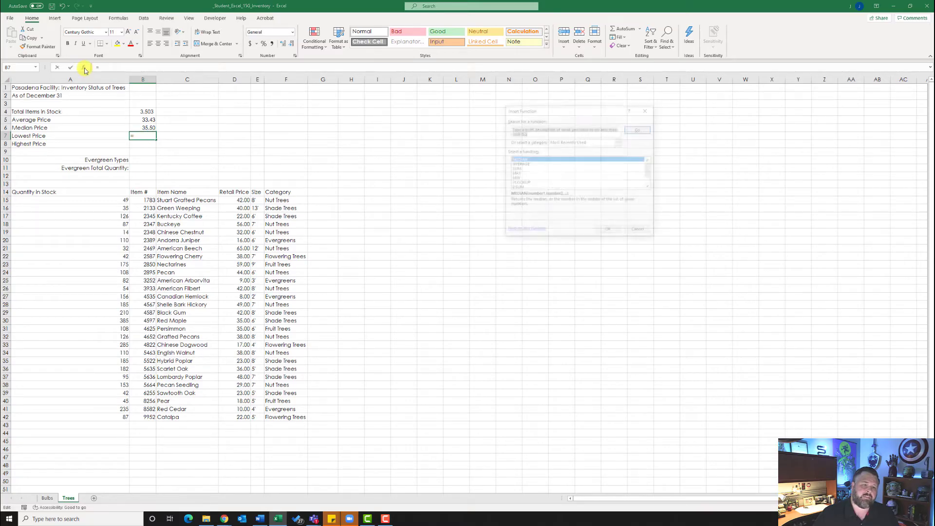
{"action": "left_click", "coordinate": [516, 178]}
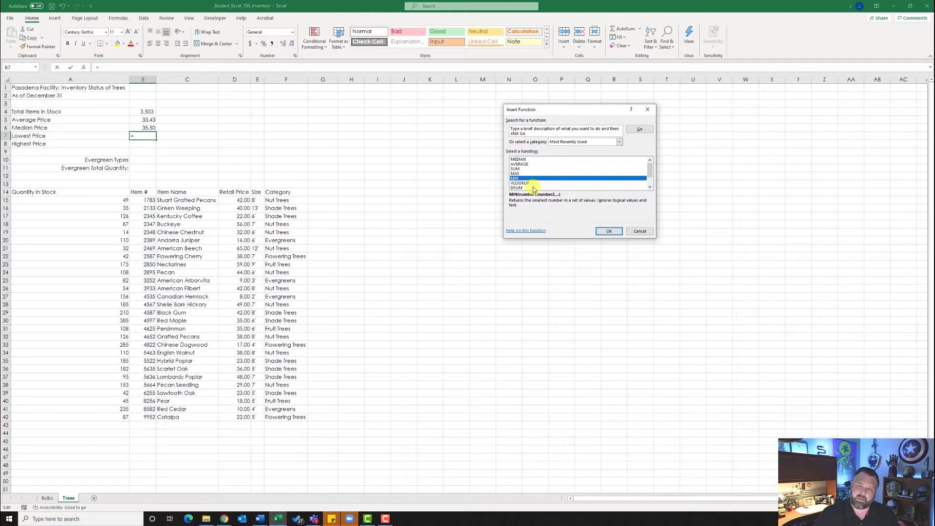
{"action": "left_click", "coordinate": [609, 232]}
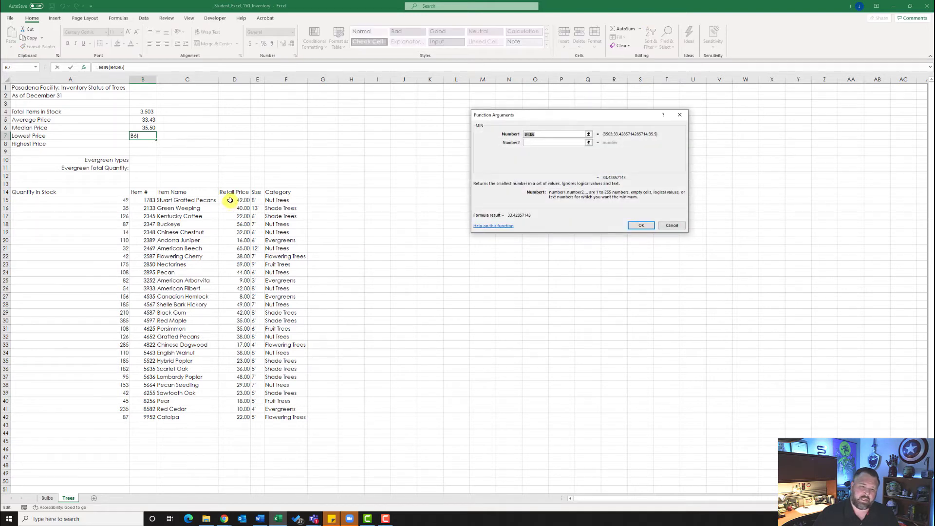
{"action": "left_click_drag", "start_coordinate": [230, 200], "coordinate": [238, 257]}
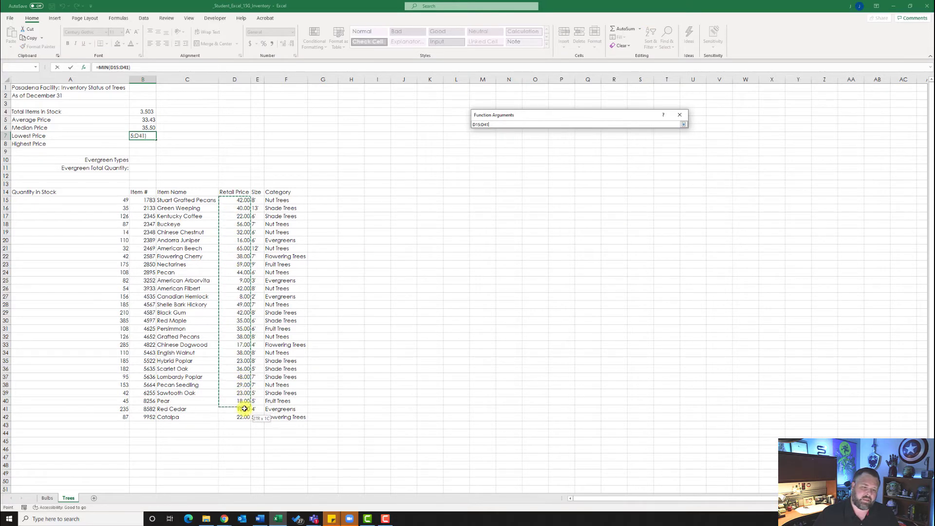
{"action": "left_click_drag", "start_coordinate": [242, 416], "coordinate": [242, 417]}
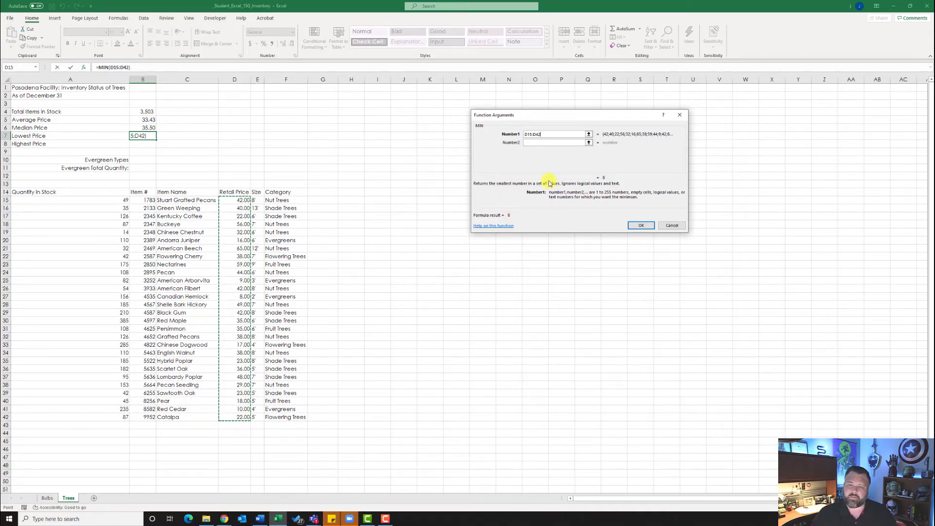
{"action": "left_click", "coordinate": [639, 227]}
Calculate the Highest Price in B8 using the MAX function on the Retail Price range D15:D42.
{"action": "left_click", "coordinate": [141, 144]}
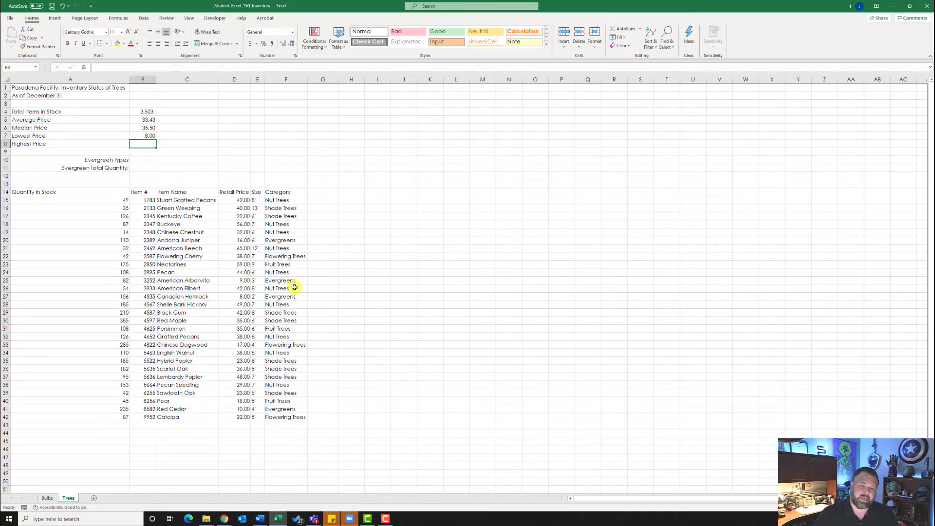
{"action": "left_click", "coordinate": [83, 67]}
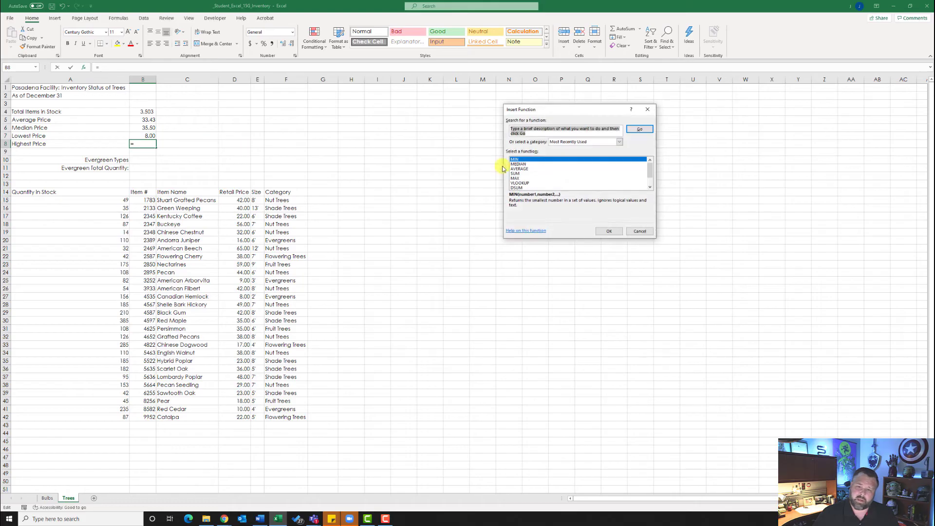
{"action": "left_click", "coordinate": [518, 178]}
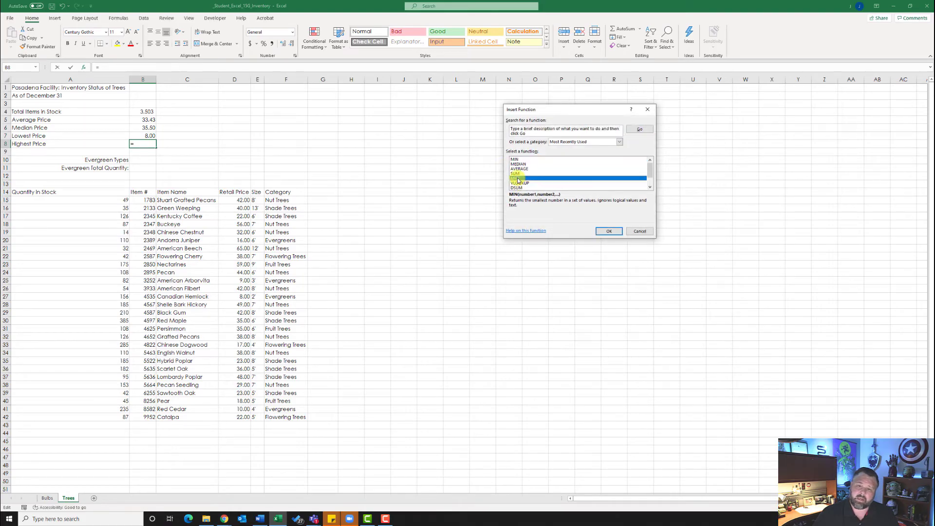
{"action": "left_click", "coordinate": [609, 230]}
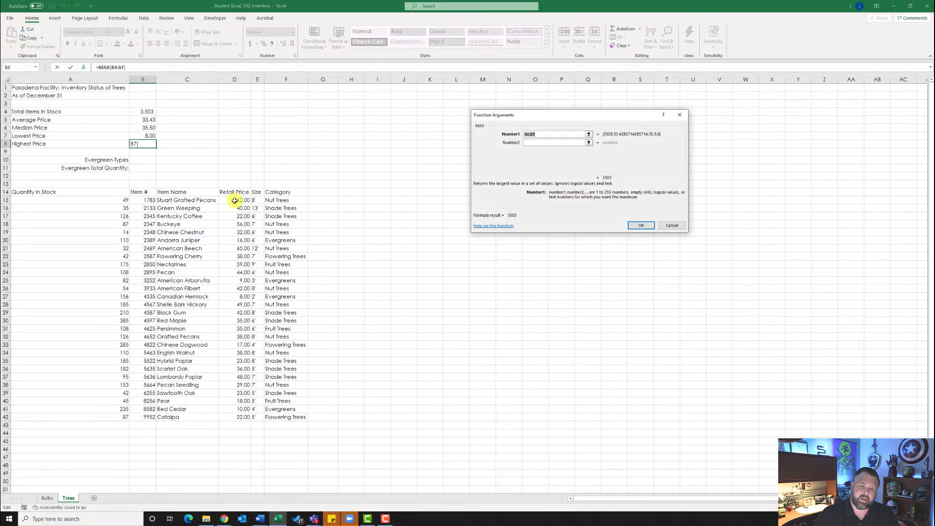
{"action": "left_click_drag", "start_coordinate": [235, 202], "coordinate": [244, 419]}
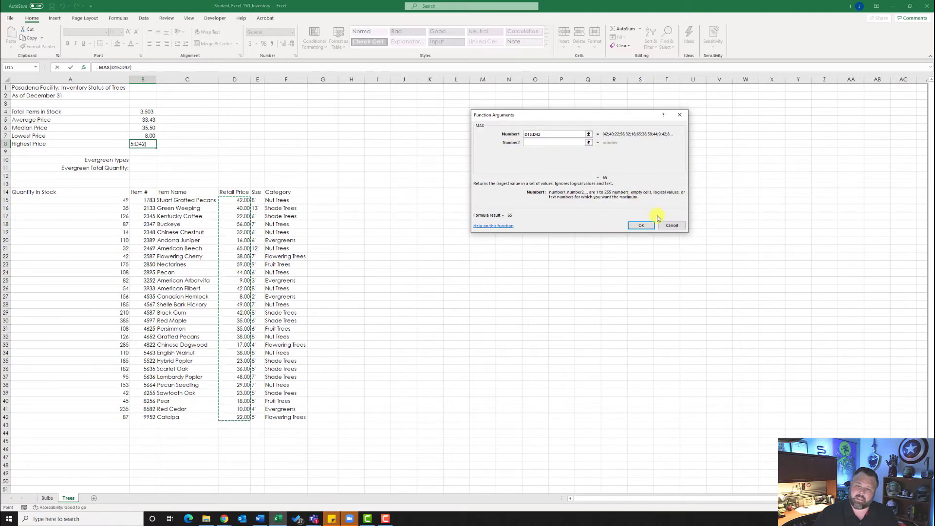
{"action": "left_click", "coordinate": [642, 226]}
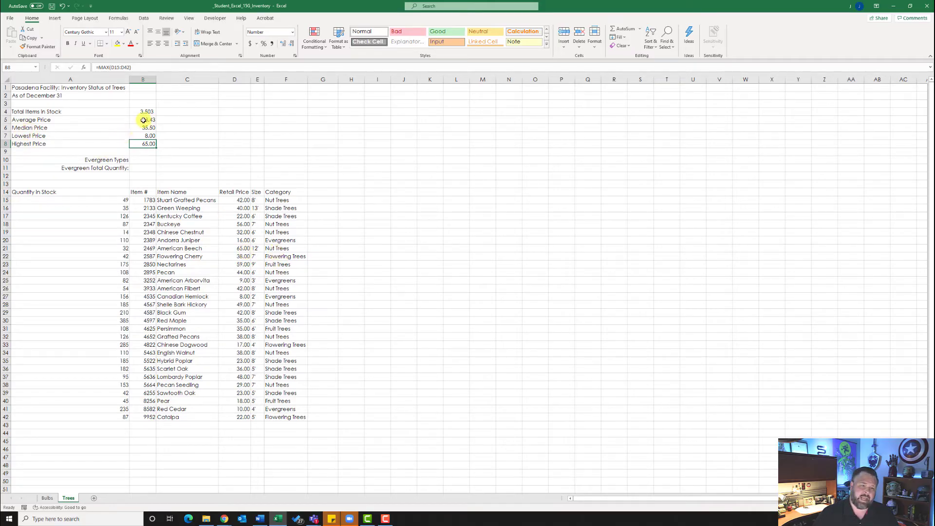
Apply the Accounting number format with dollar signs to the price statistics in B5:B8.
{"action": "left_click_drag", "start_coordinate": [140, 120], "coordinate": [149, 144]}
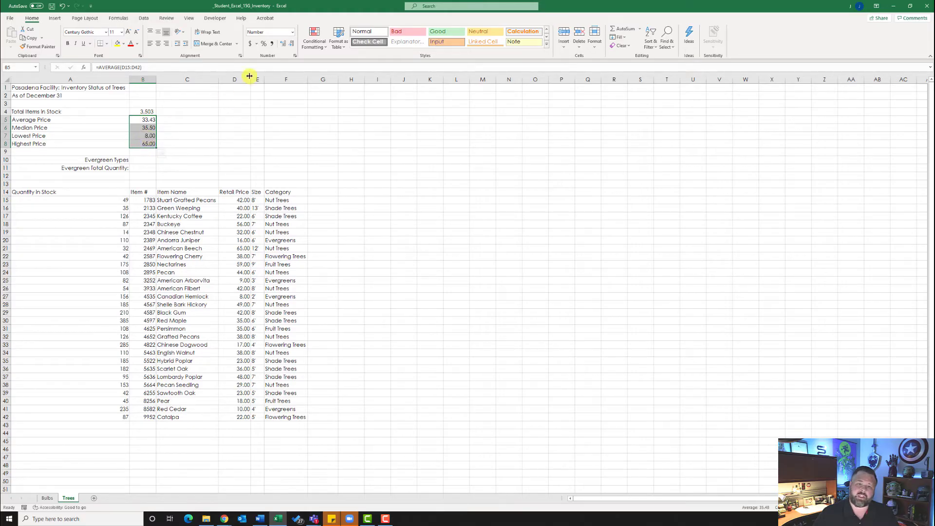
{"action": "left_click", "coordinate": [249, 45]}
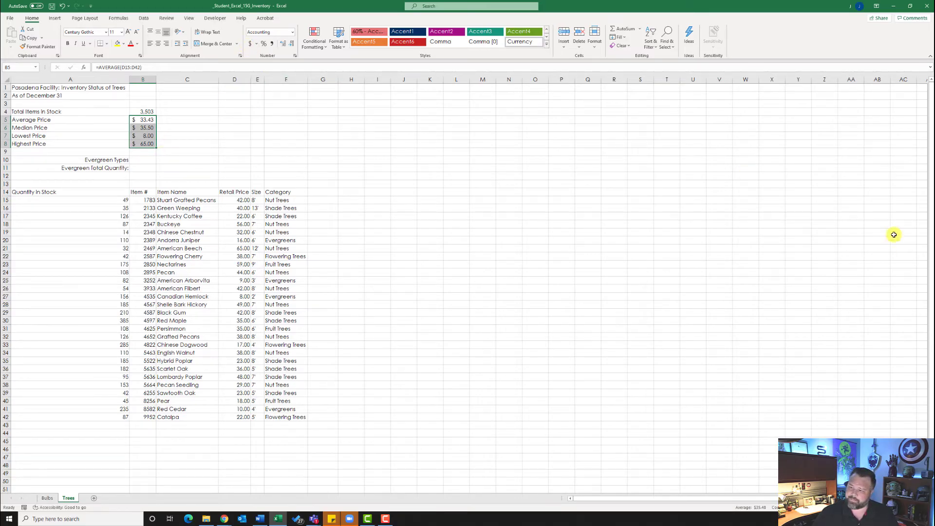
{"action": "left_click", "coordinate": [173, 130]}
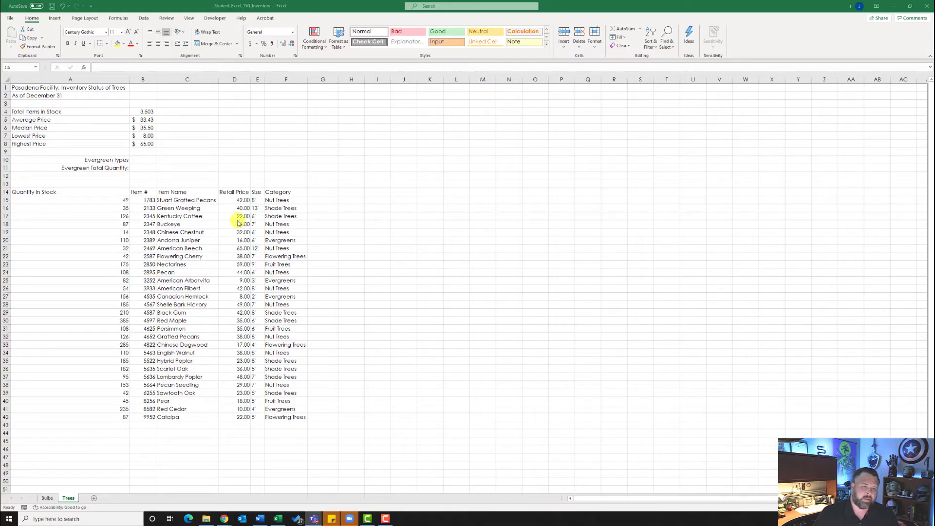
On the Bulbs sheet, search for the COUNTIF function and insert it in B10 for Tulip Types.
{"action": "left_click", "coordinate": [39, 499]}
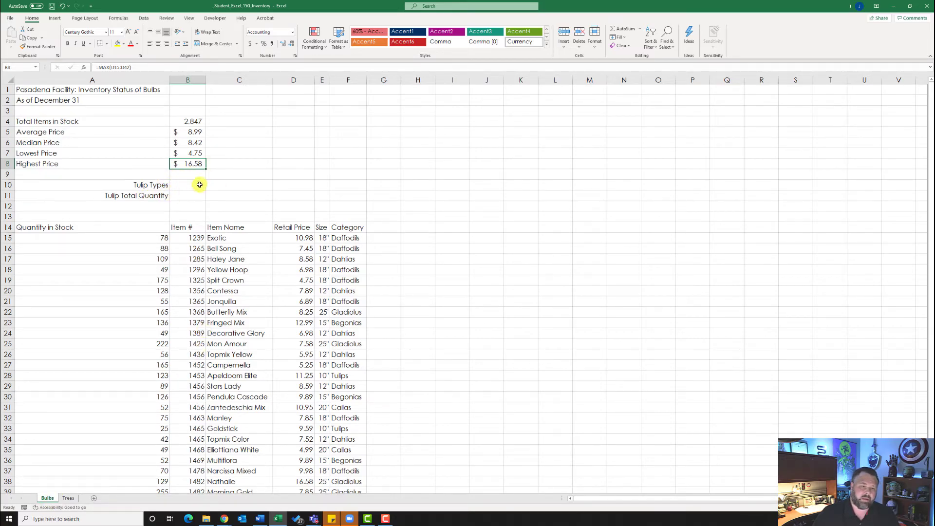
{"action": "left_click", "coordinate": [183, 187]}
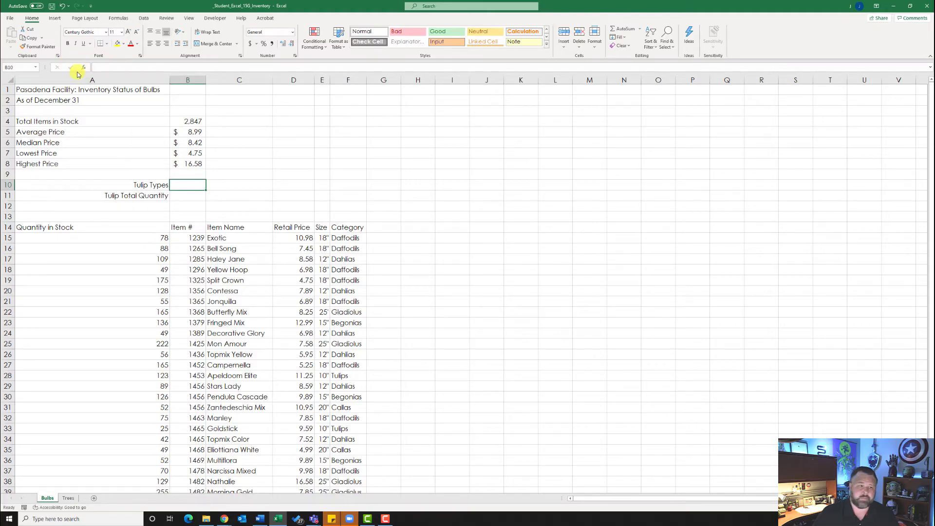
{"action": "left_click", "coordinate": [84, 67]}
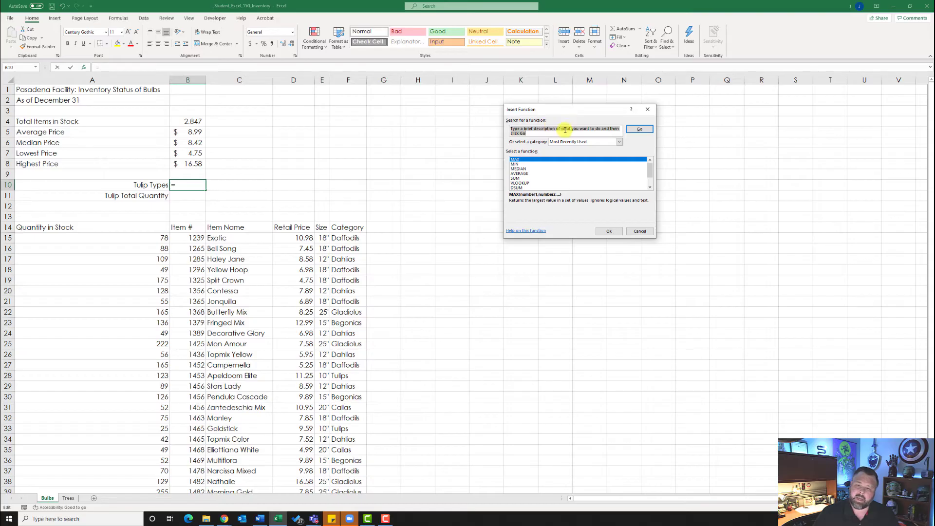
{"action": "type", "text": "cou"}
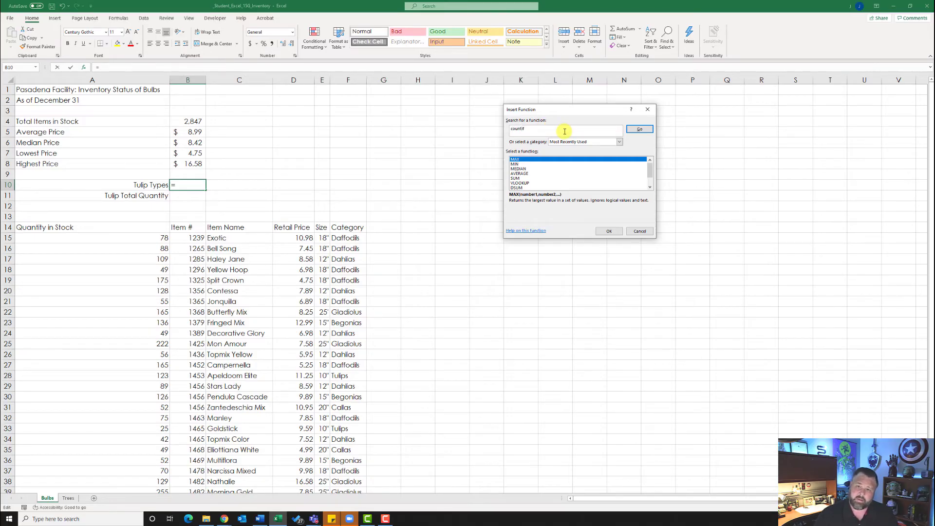
{"action": "type", "text": "ntif"}
{"action": "left_click", "coordinate": [639, 129]}
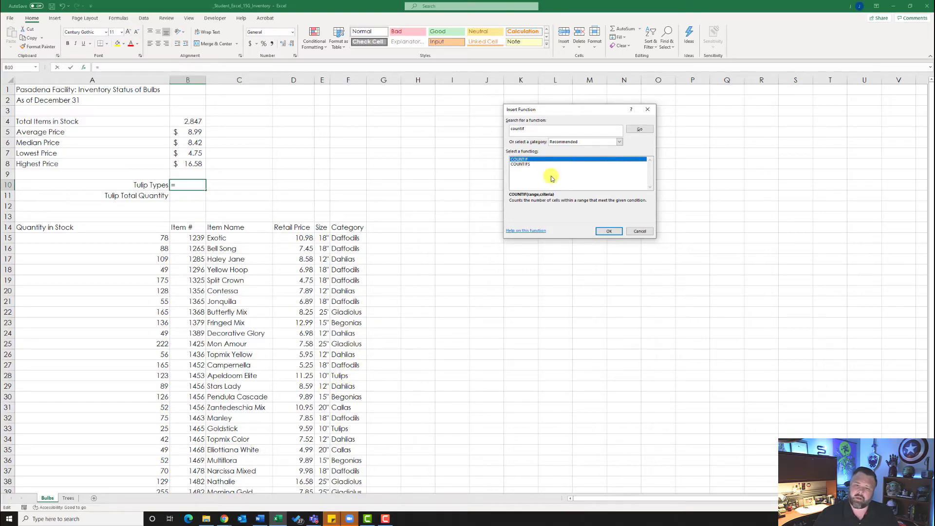
{"action": "left_click", "coordinate": [609, 232]}
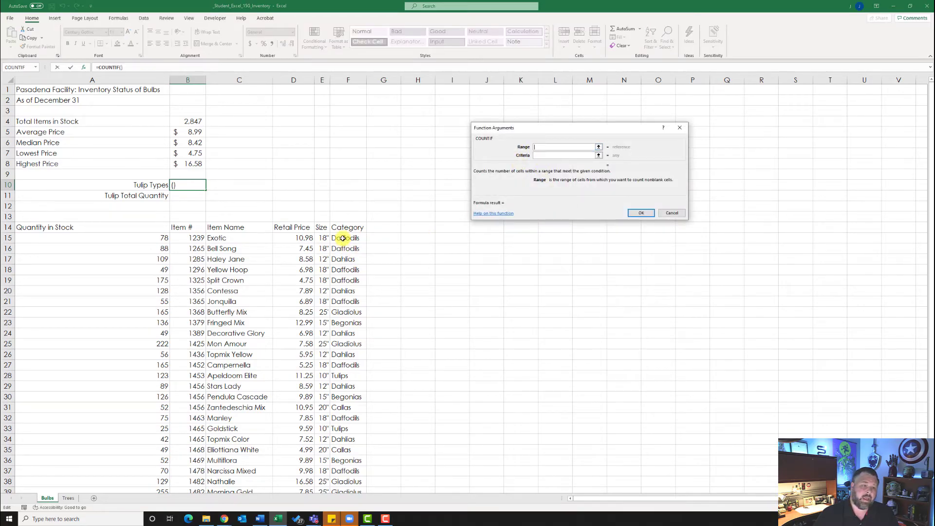
Complete the COUNTIF formula with the Category range F15:F42 and the criteria Tulips.
{"action": "left_click_drag", "start_coordinate": [343, 238], "coordinate": [342, 429]}
{"action": "scroll", "coordinate": [341, 370], "scroll_direction": "up", "scroll_amount": 3}
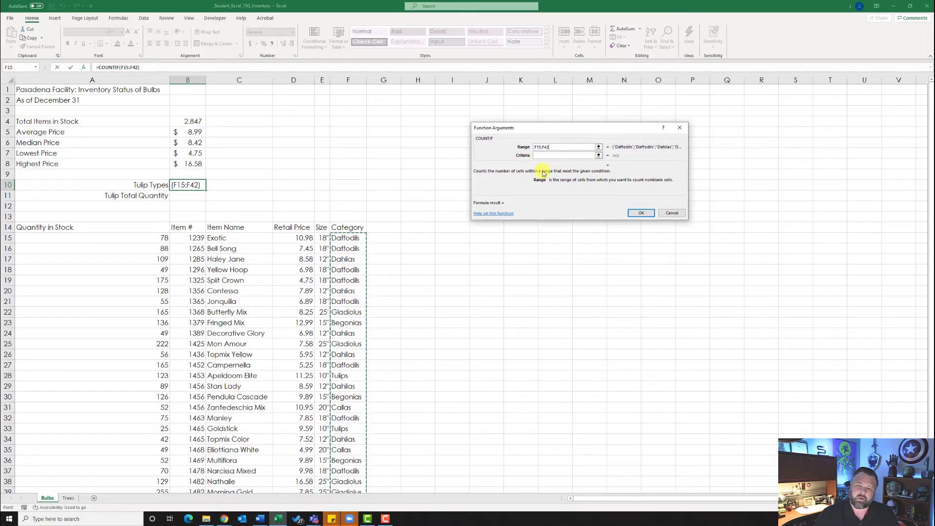
{"action": "left_click", "coordinate": [559, 157]}
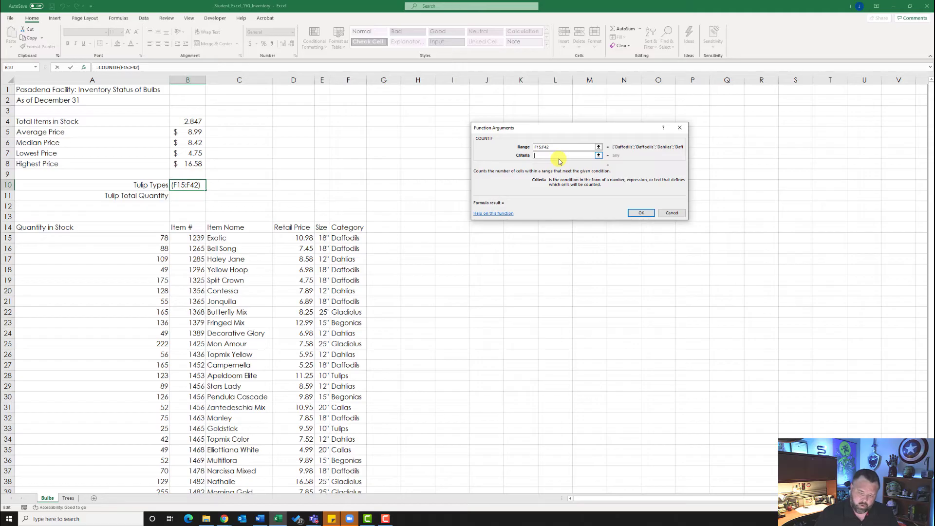
{"action": "type", "text": "Tupl"}
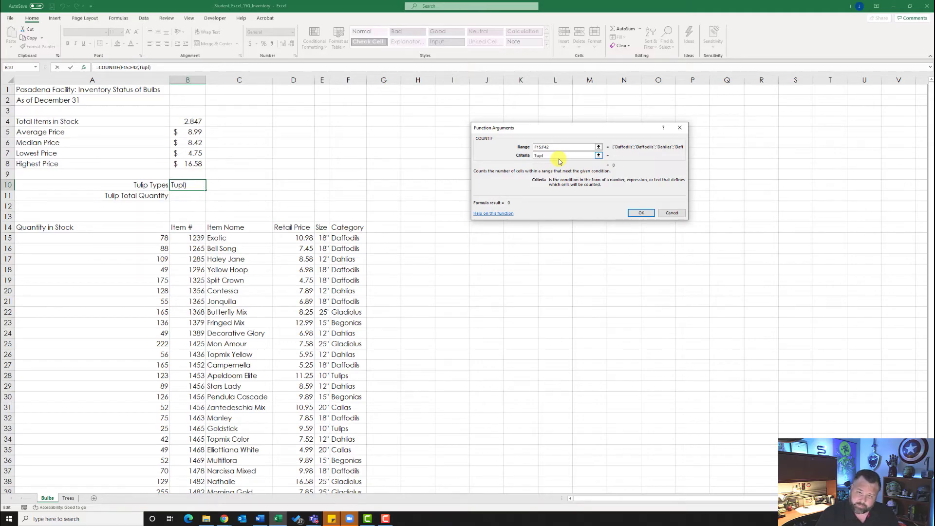
{"action": "key", "text": "BackSpace"}
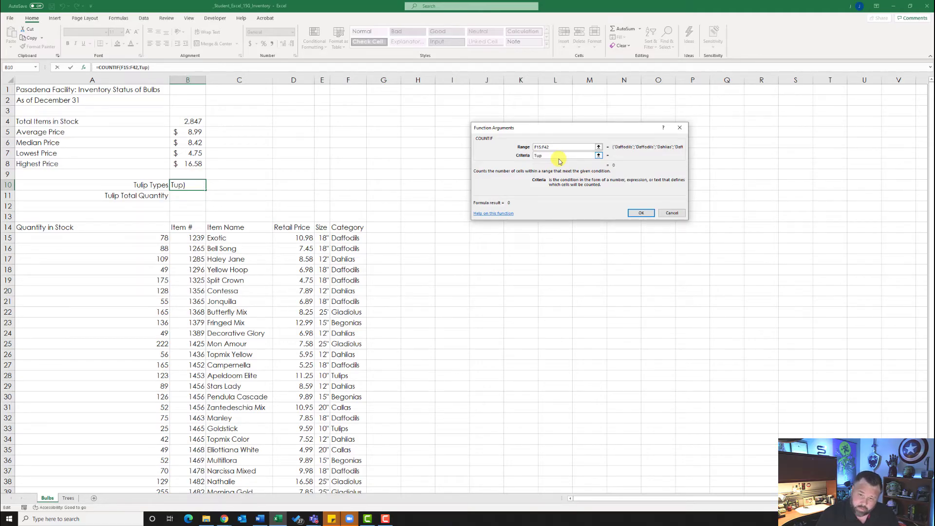
{"action": "key", "text": "BackSpace"}
{"action": "type", "text": "lips"}
{"action": "left_click", "coordinate": [558, 147]}
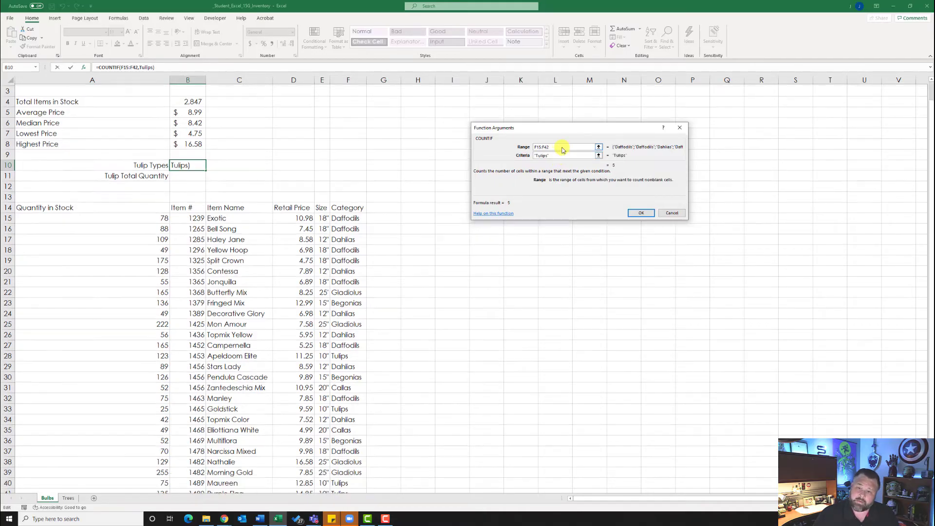
{"action": "left_click", "coordinate": [563, 155]}
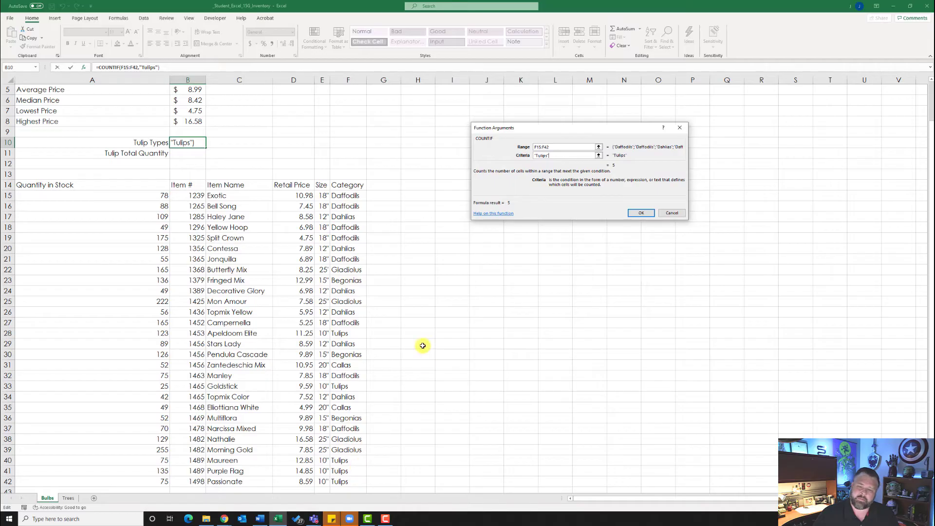
{"action": "left_click", "coordinate": [641, 213]}
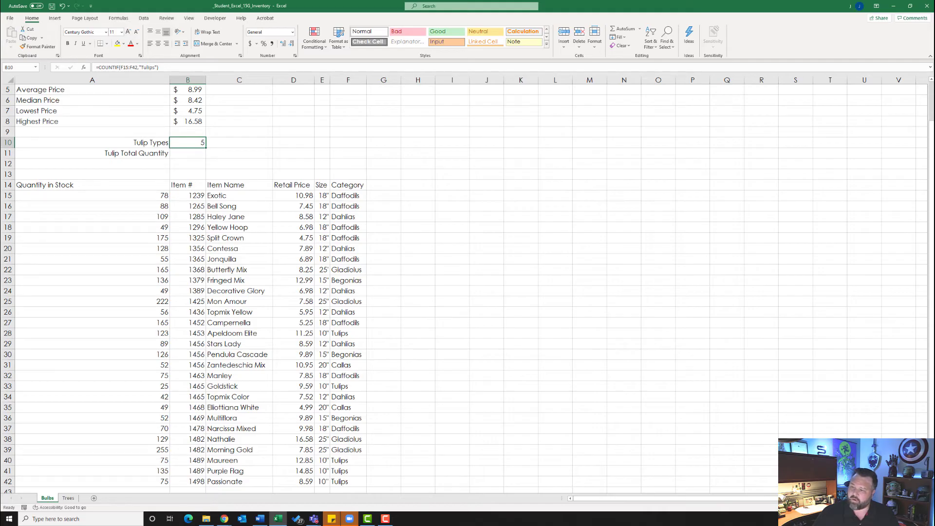
On the Trees sheet, insert the COUNTIF function in B10 for Evergreen Types.
{"action": "left_click", "coordinate": [68, 499]}
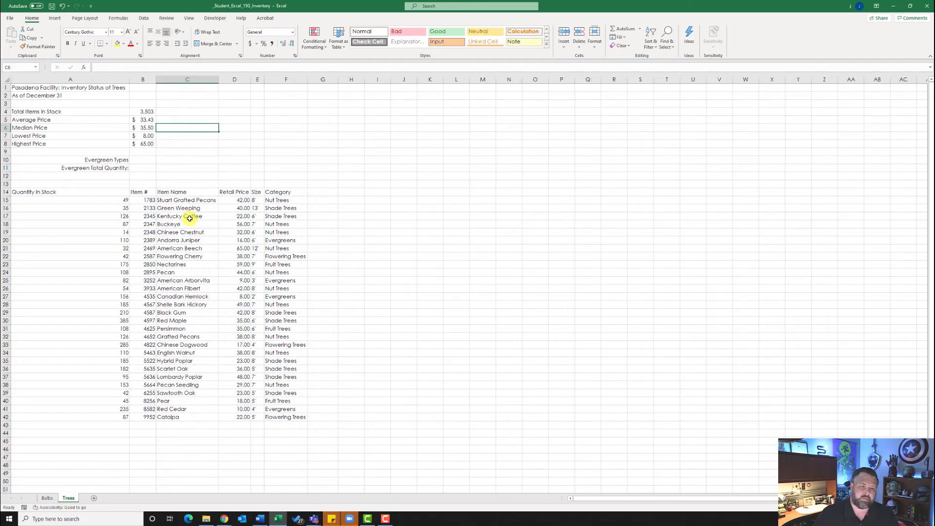
{"action": "left_click", "coordinate": [142, 160]}
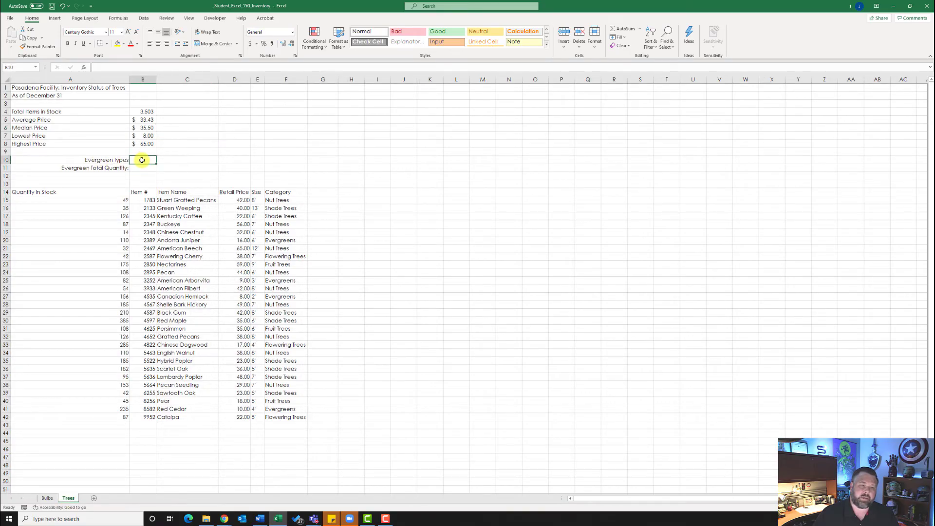
{"action": "left_click", "coordinate": [82, 67]}
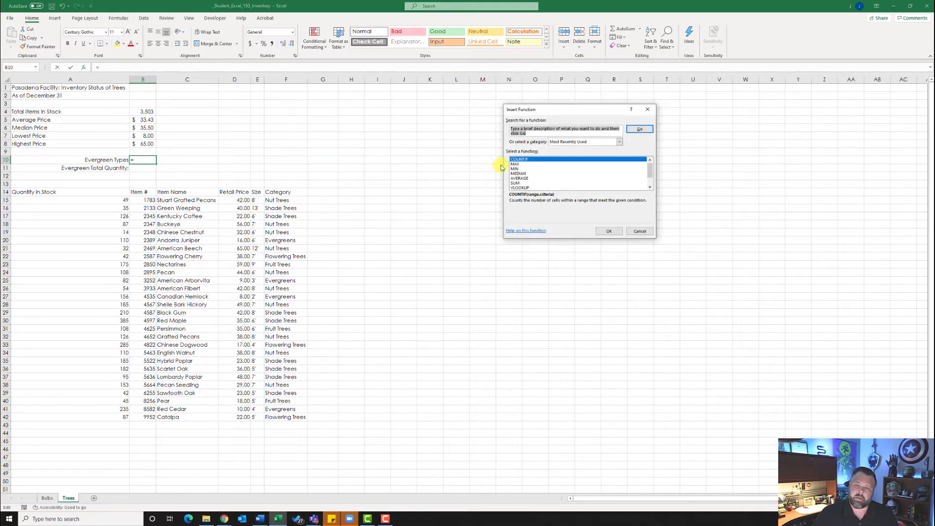
{"action": "left_click", "coordinate": [523, 161]}
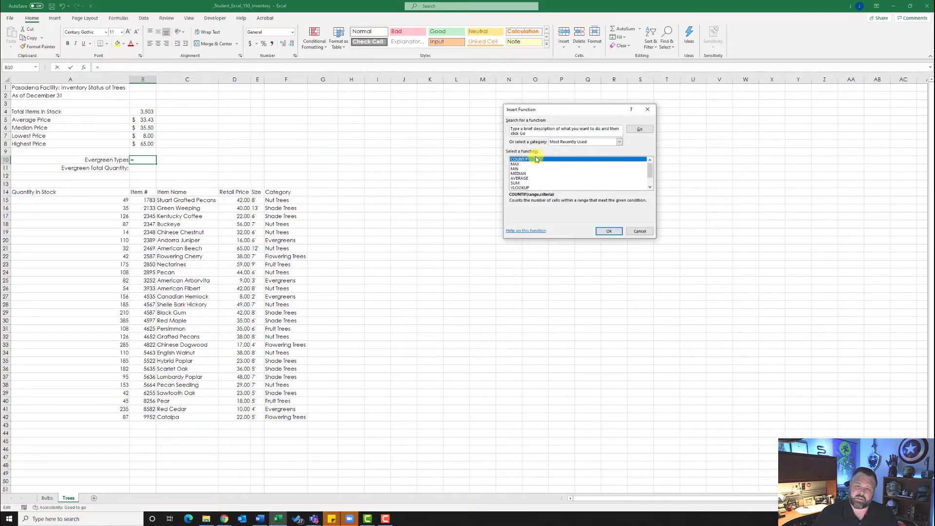
{"action": "left_click", "coordinate": [610, 231]}
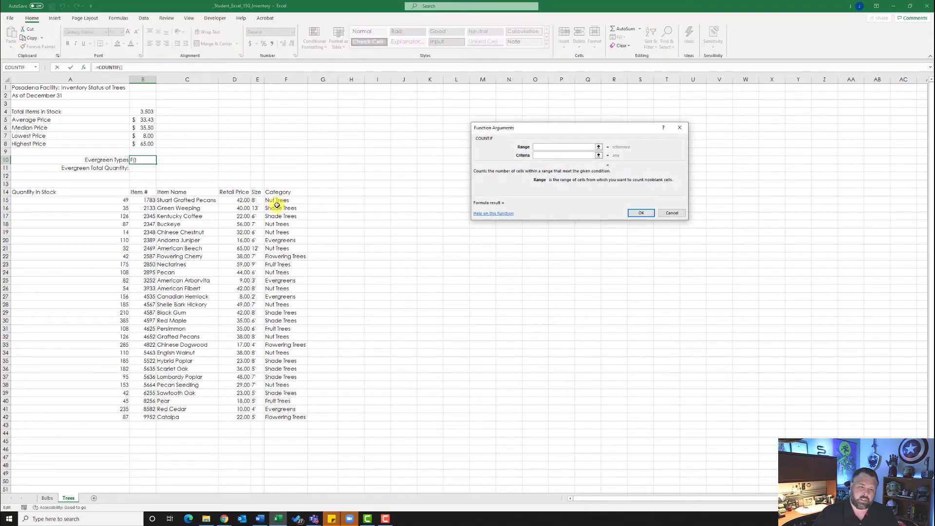
Complete the COUNTIF formula with the Category range F15:F42 and the criteria Evergreens.
{"action": "left_click_drag", "start_coordinate": [275, 202], "coordinate": [282, 416]}
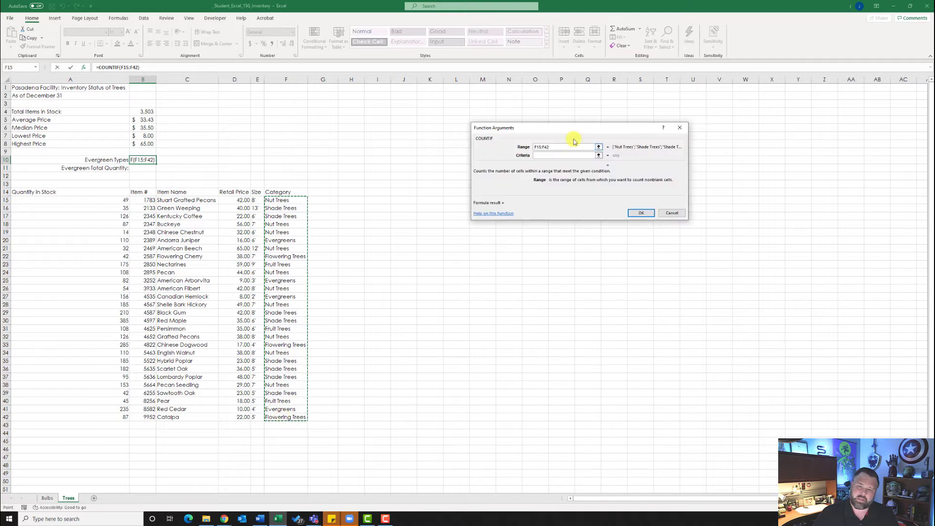
{"action": "left_click", "coordinate": [563, 155]}
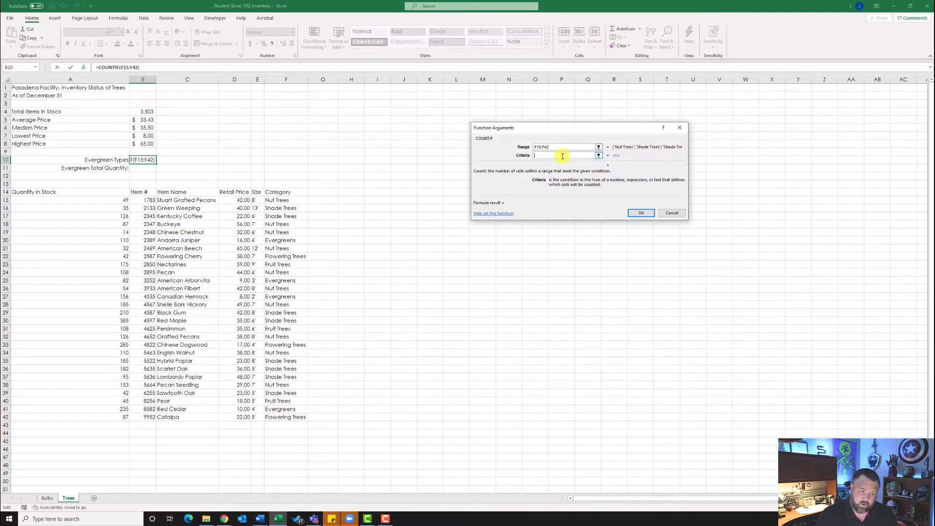
{"action": "type", "text": "Ever"}
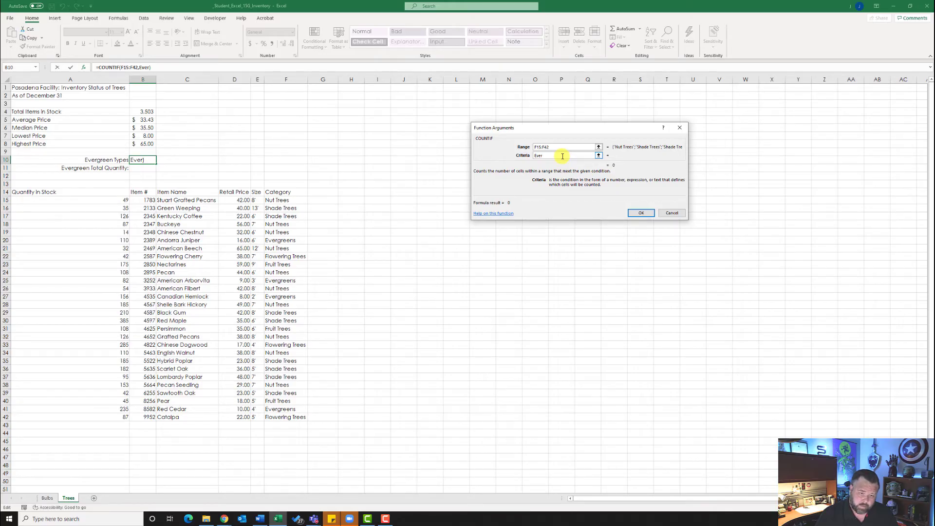
{"action": "type", "text": "green"}
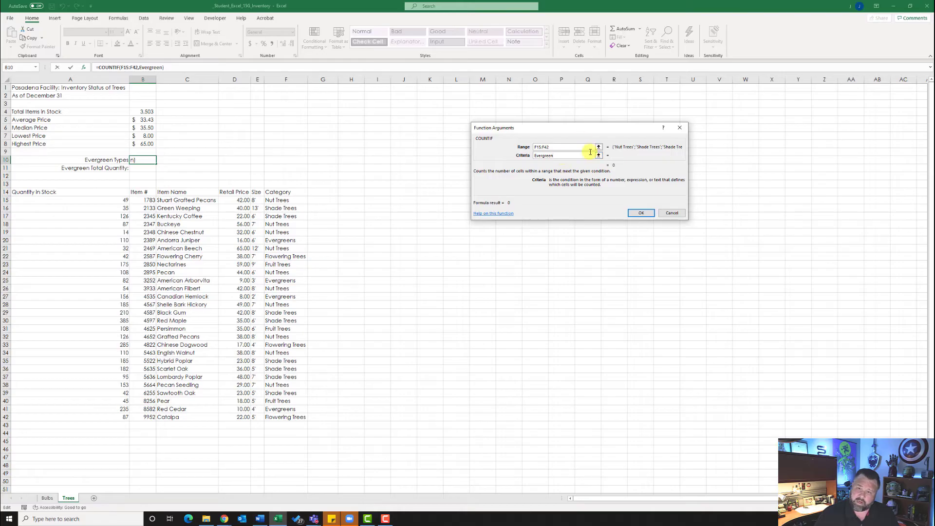
{"action": "left_click", "coordinate": [556, 146]}
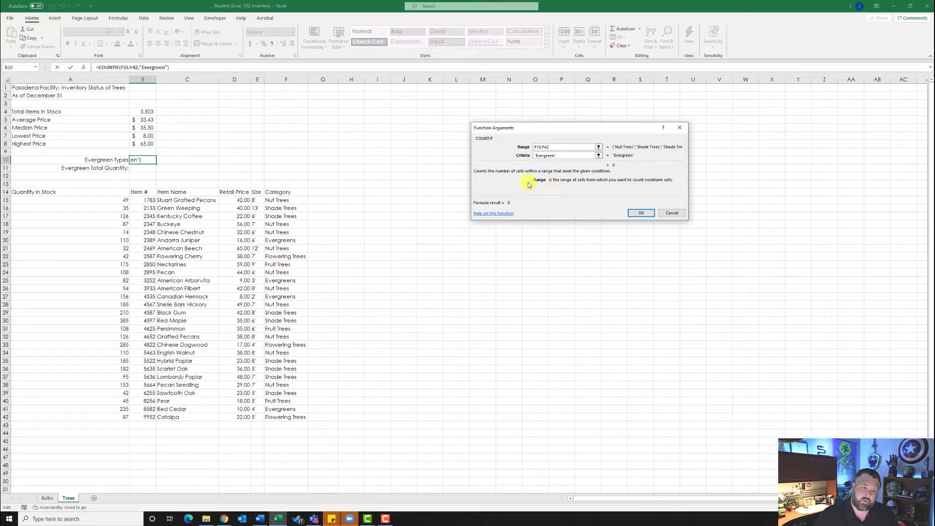
{"action": "left_click", "coordinate": [554, 156]}
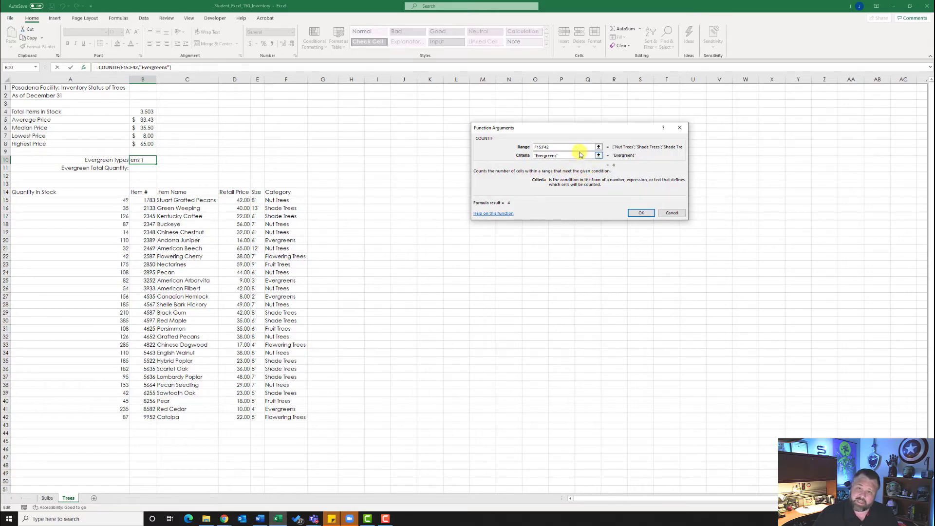
{"action": "type", "text": "s"}
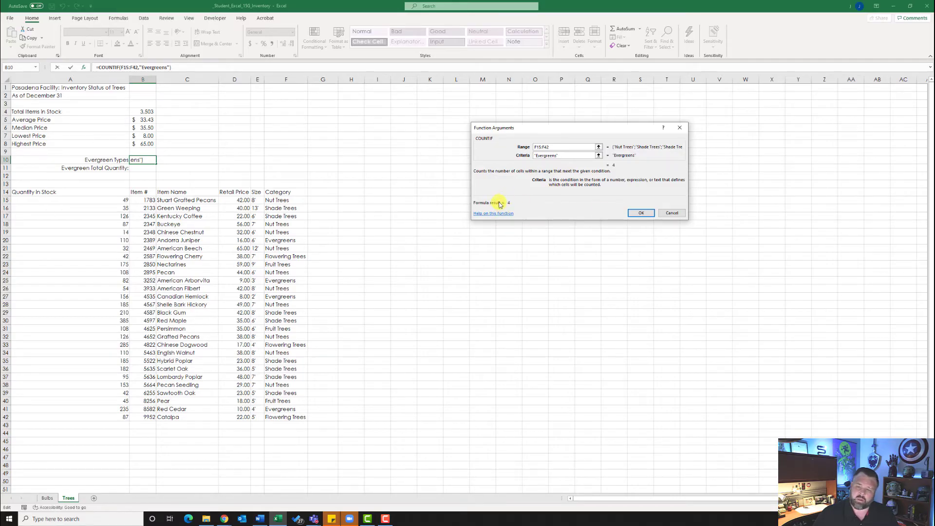
{"action": "left_click", "coordinate": [642, 214]}
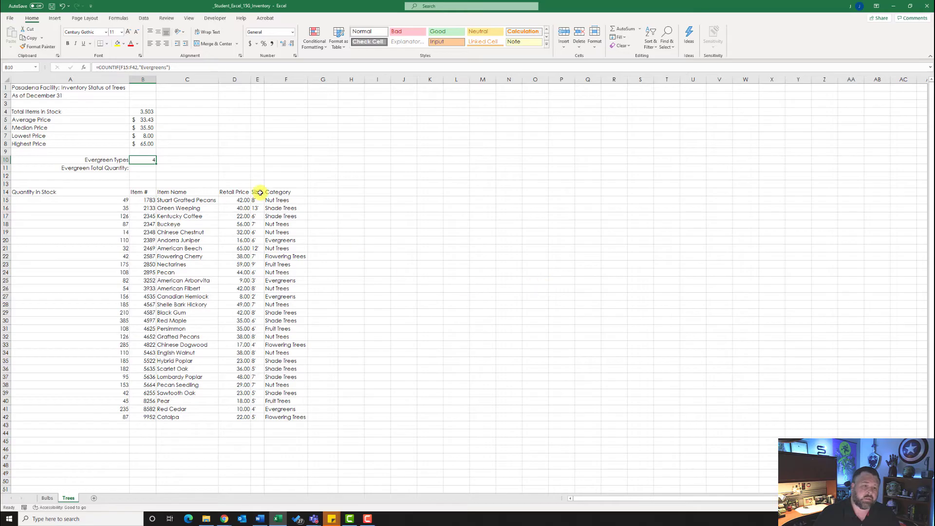
Enter the column heading Stock Level in G14 beside the Category heading.
{"action": "left_click", "coordinate": [321, 193]}
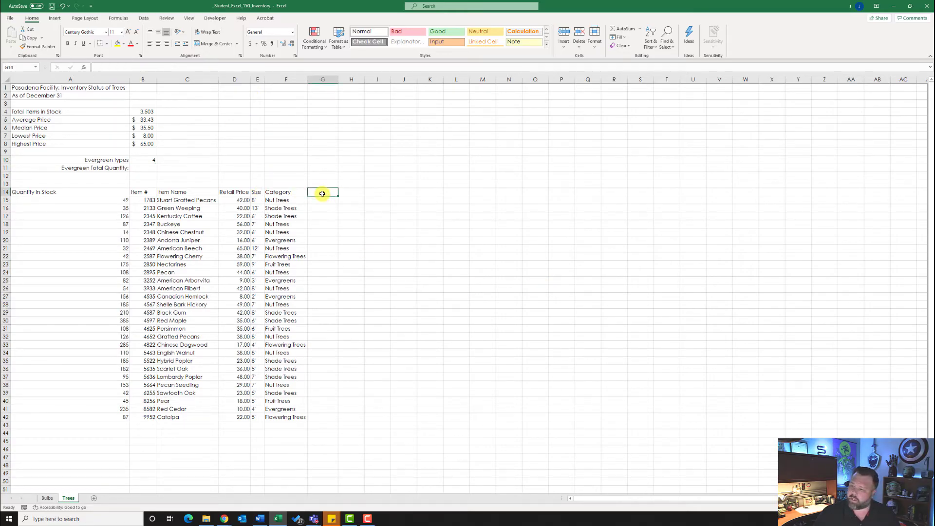
{"action": "type", "text": "S"}
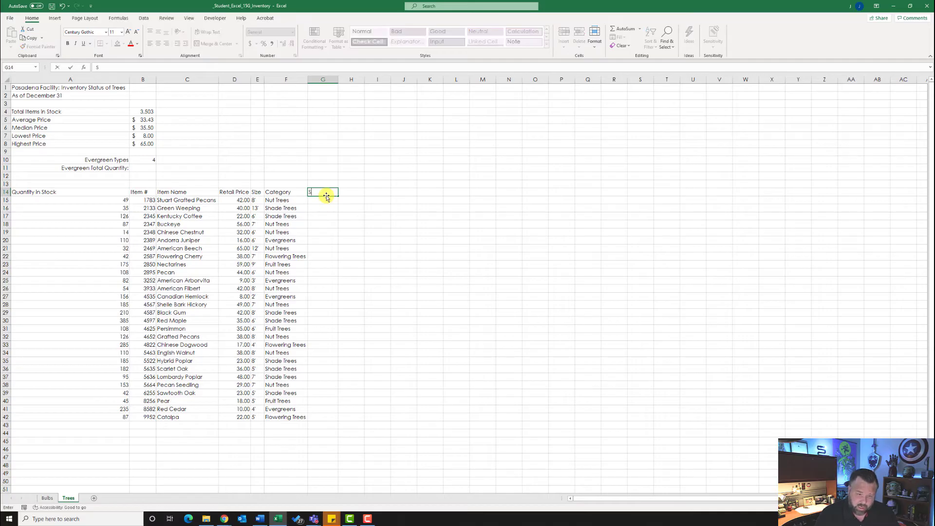
{"action": "type", "text": "tock"}
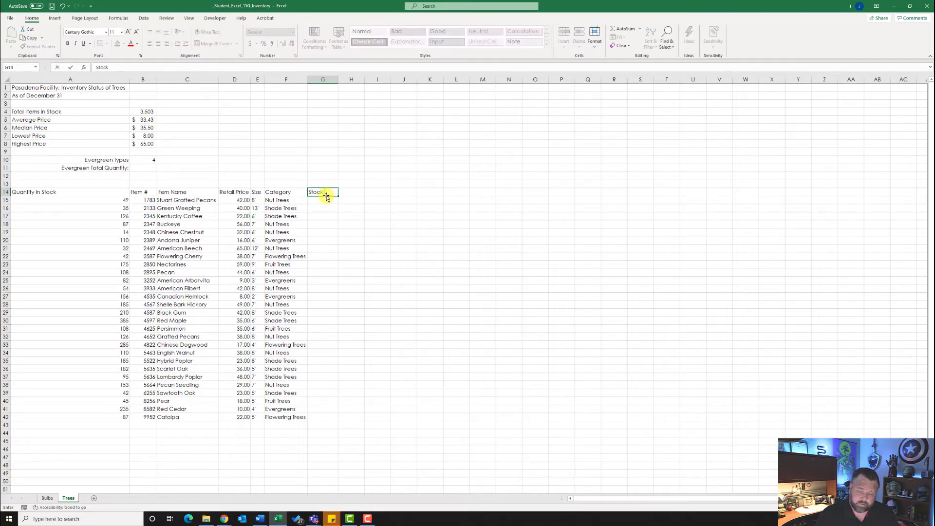
{"action": "type", "text": " Level"}
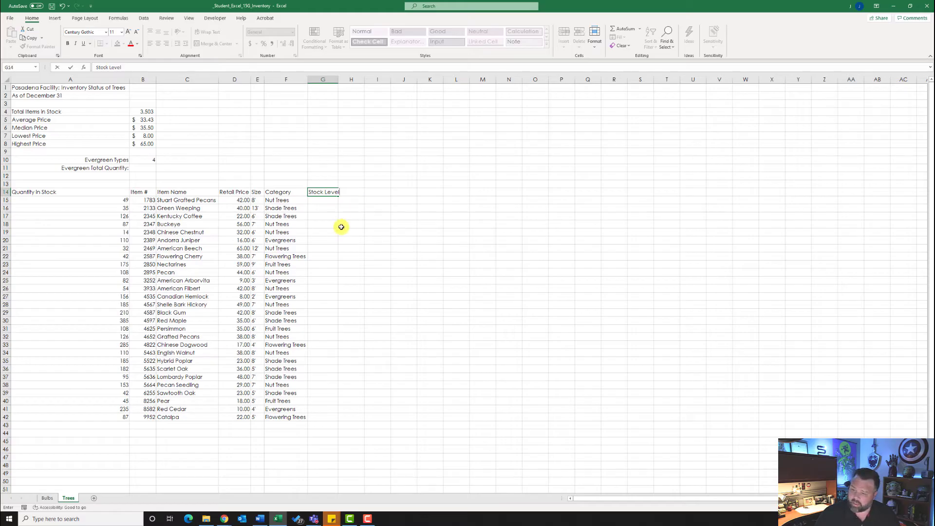
{"action": "key", "text": "Return"}
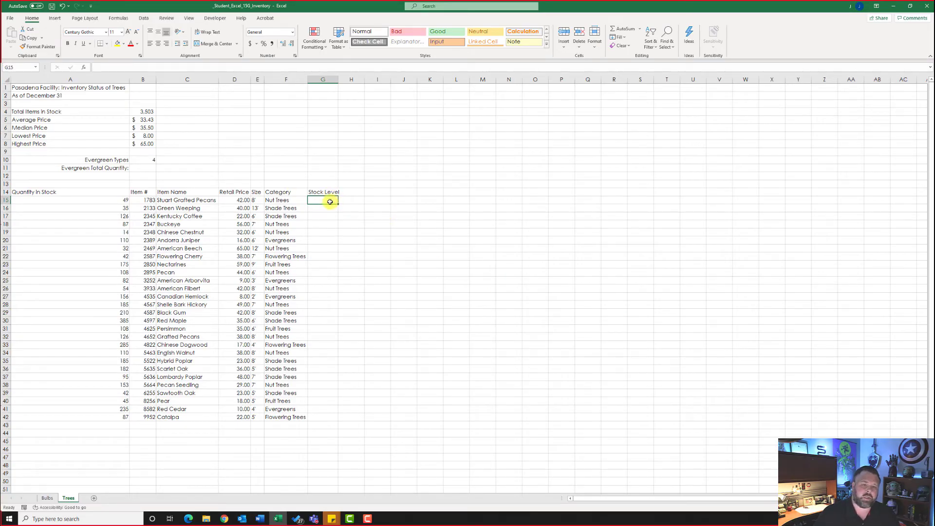
Search for the IF function and insert it in G15 under Stock Level.
{"action": "left_click", "coordinate": [84, 67]}
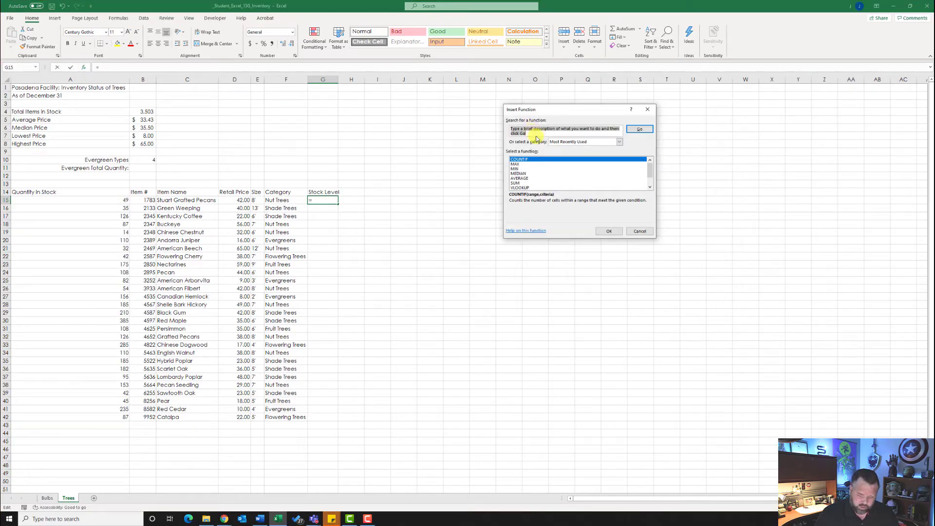
{"action": "type", "text": "if"}
{"action": "key", "text": "Return"}
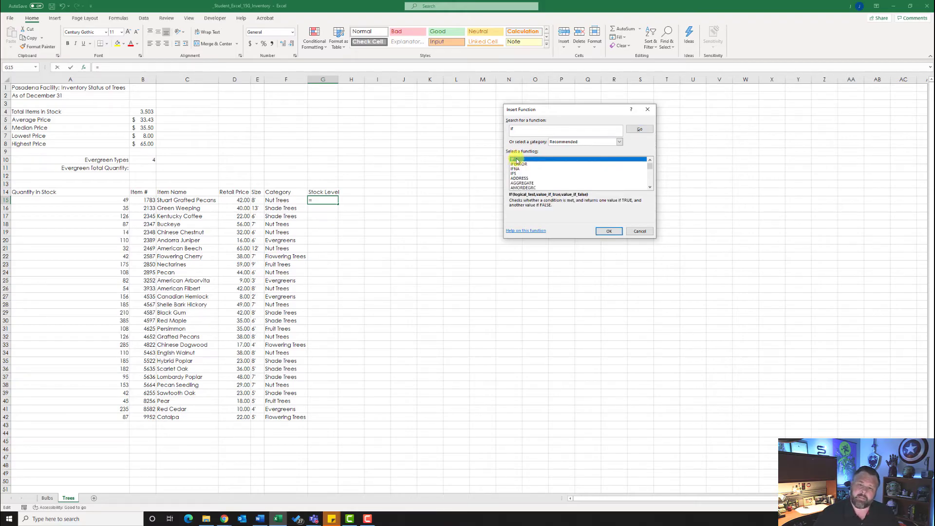
{"action": "left_click", "coordinate": [615, 231]}
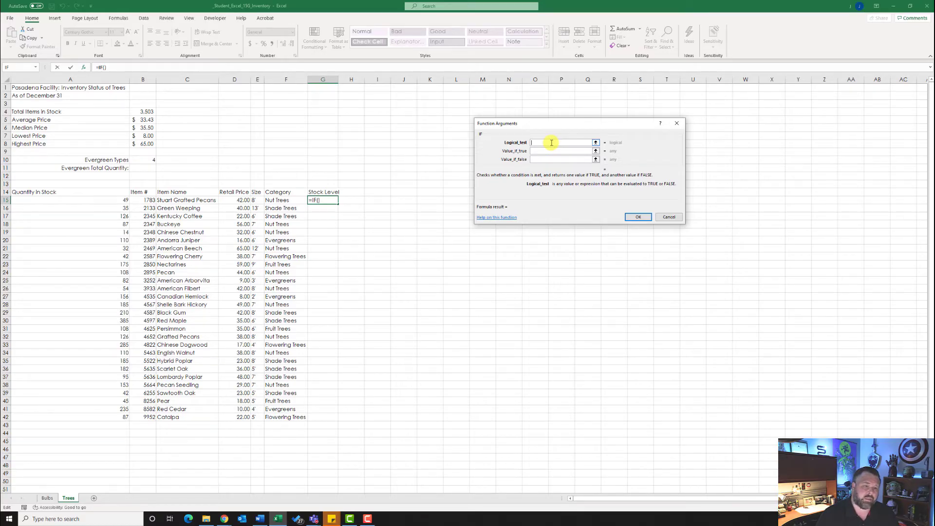
Complete the IF formula with the logical test A15<75, returning "Order" if true and "OK" if false.
{"action": "type", "text": "A15"}
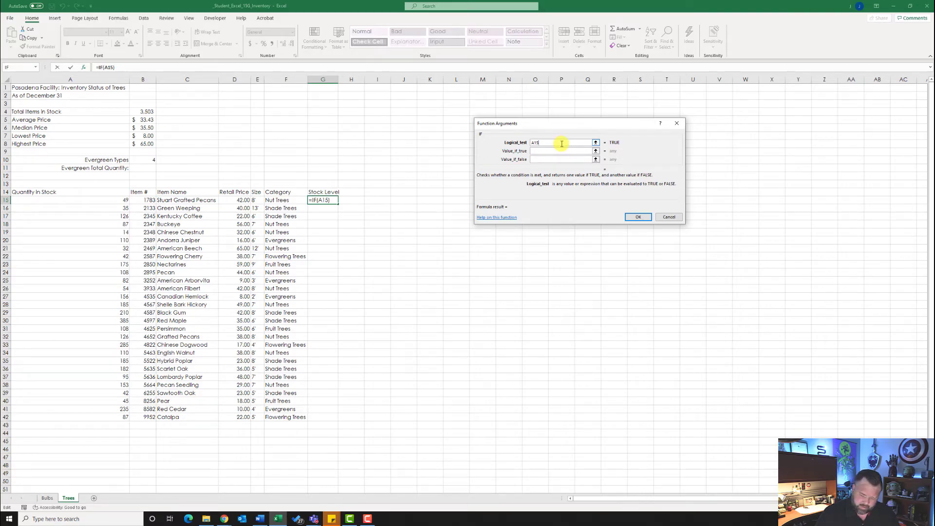
{"action": "type", "text": "<"}
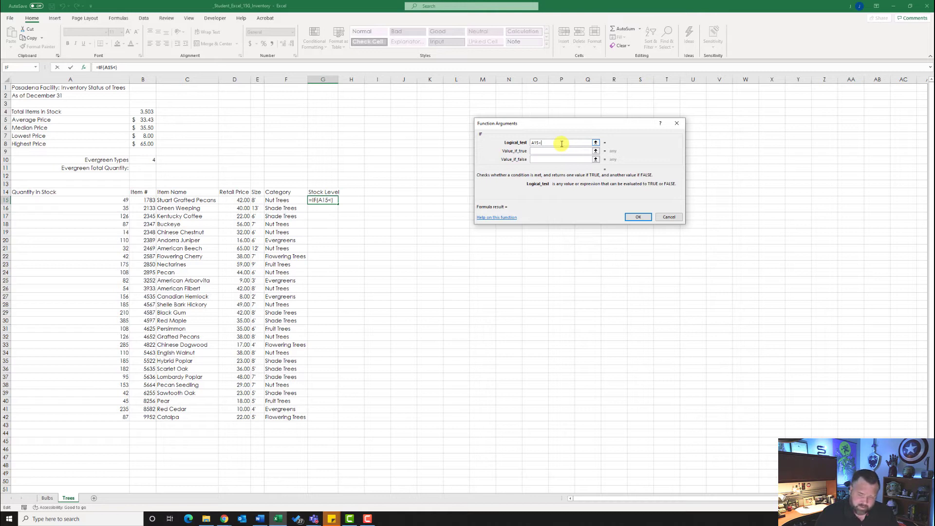
{"action": "type", "text": "75"}
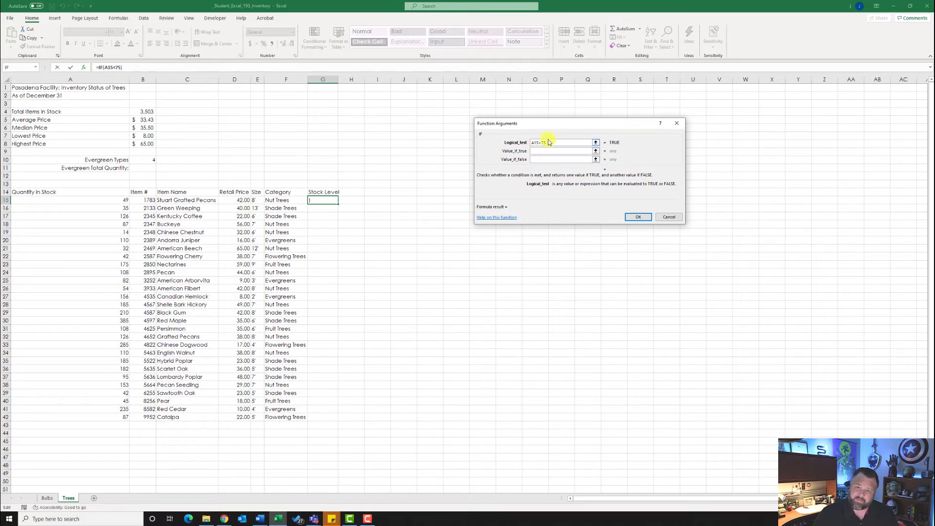
{"action": "left_click", "coordinate": [553, 152]}
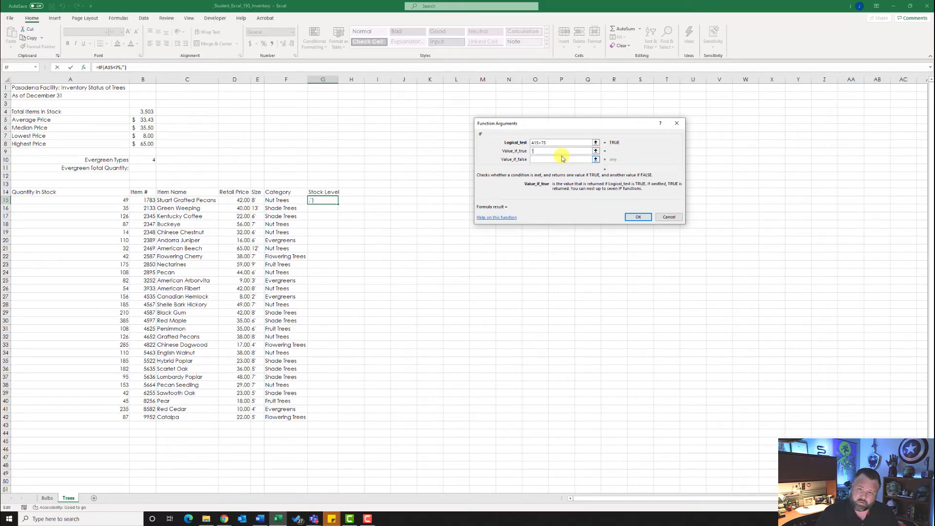
{"action": "type", "text": "\"Order"}
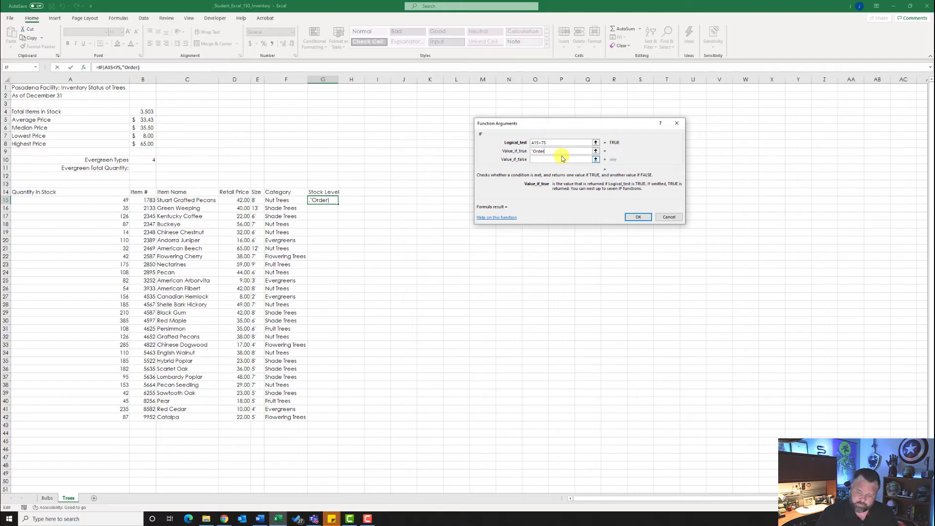
{"action": "type", "text": "\""}
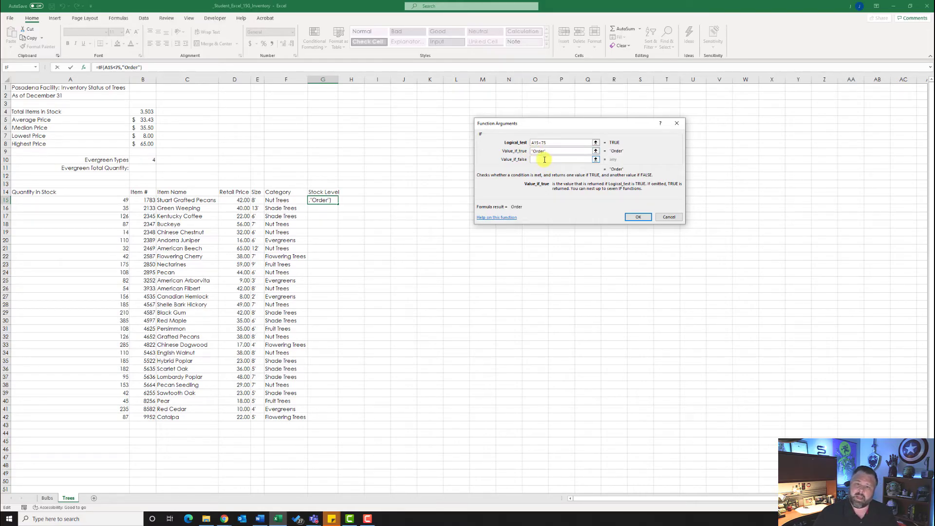
{"action": "left_click", "coordinate": [545, 159]}
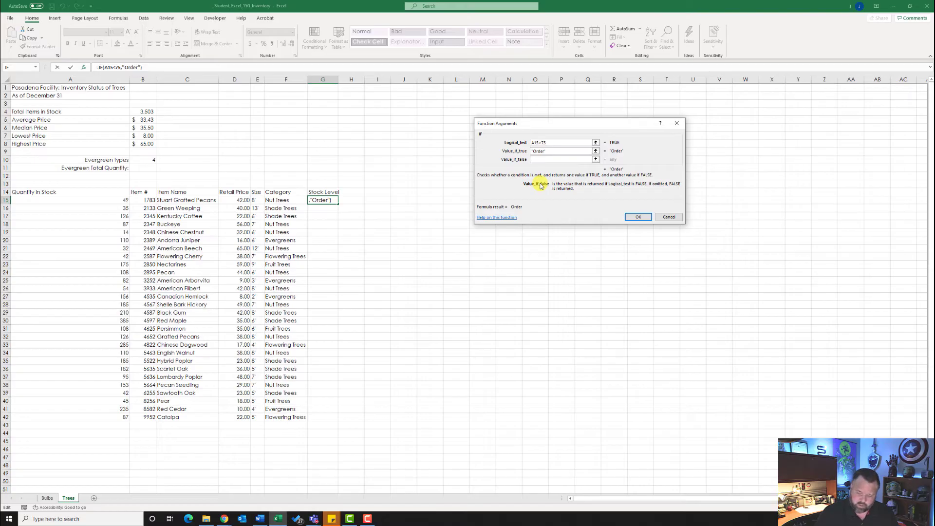
{"action": "type", "text": "\"OK"}
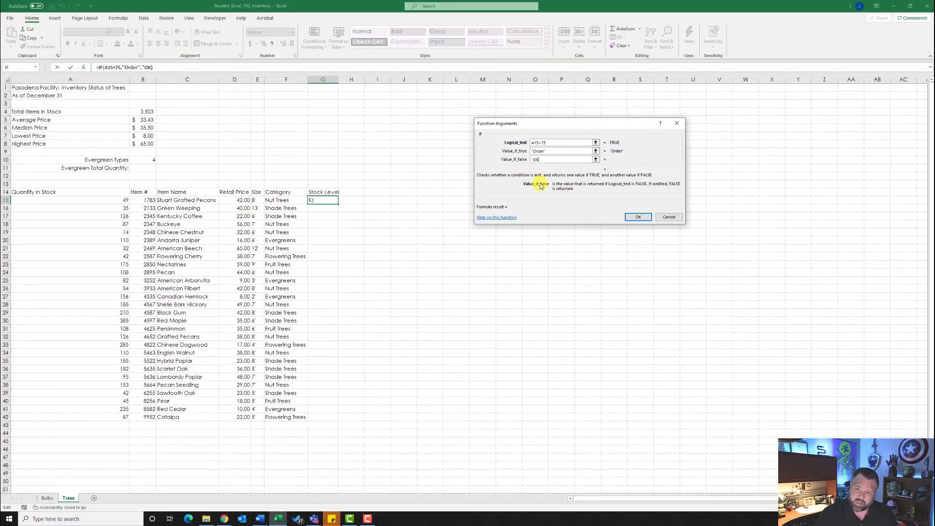
{"action": "type", "text": "\""}
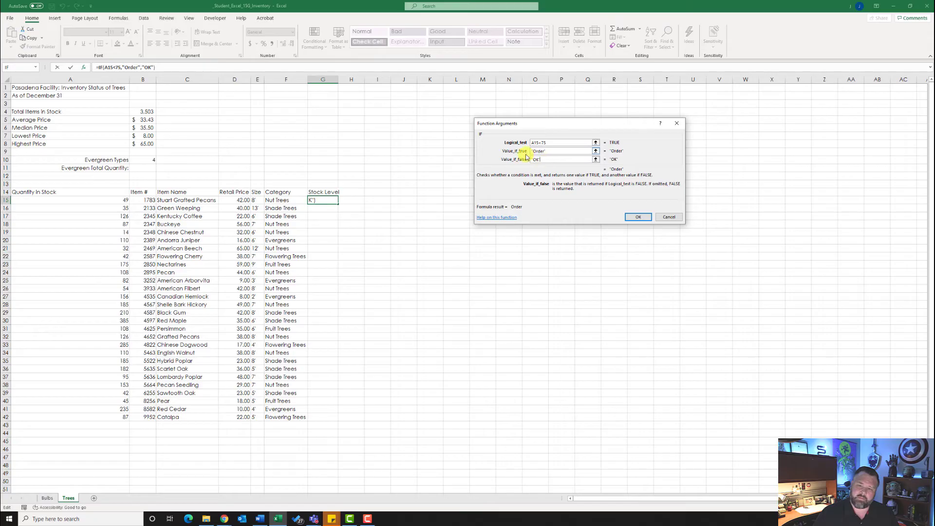
{"action": "left_click", "coordinate": [638, 217]}
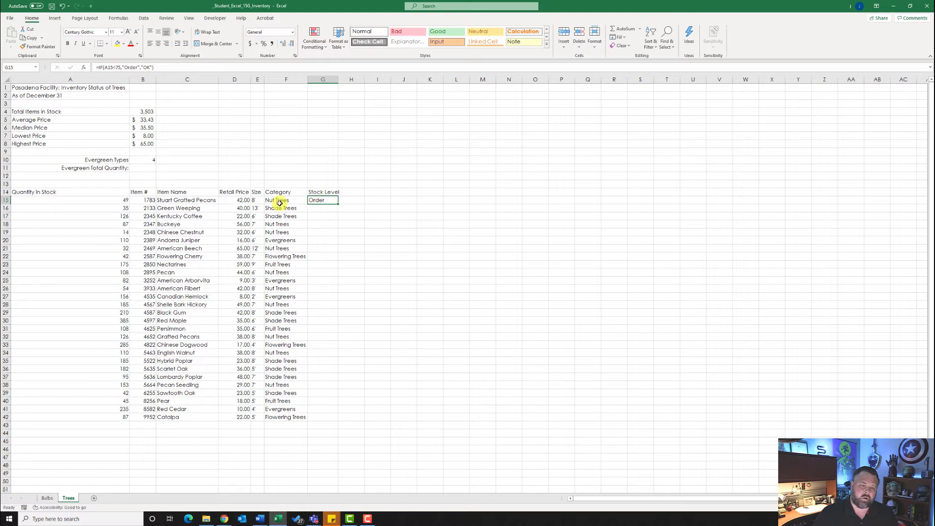
Fill the Stock Level formula from G15 down through G42.
{"action": "left_click", "coordinate": [123, 203]}
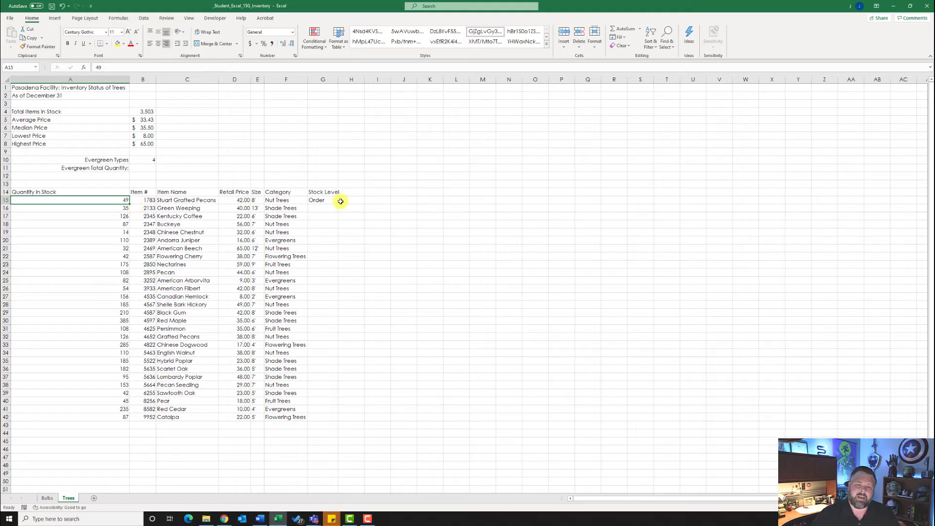
{"action": "left_click", "coordinate": [323, 205]}
{"action": "left_click", "coordinate": [324, 200]}
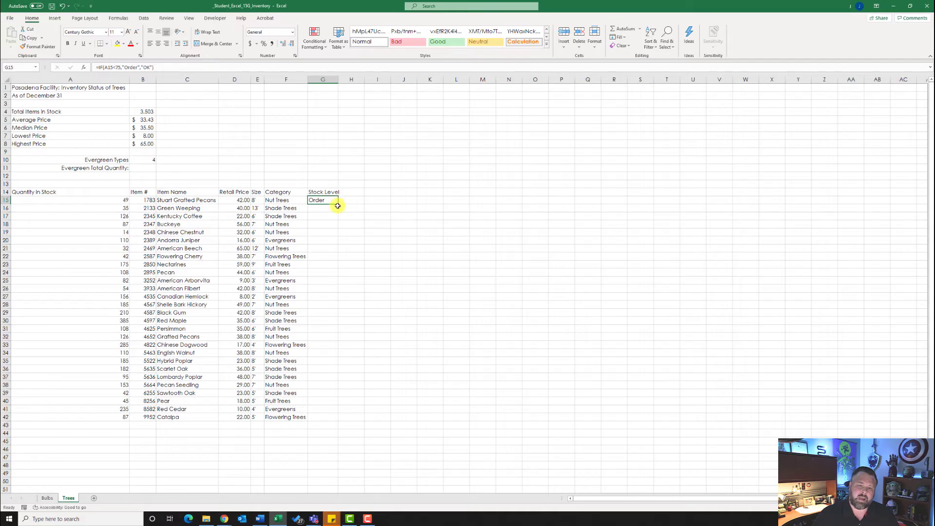
{"action": "left_click_drag", "start_coordinate": [338, 204], "coordinate": [338, 421]}
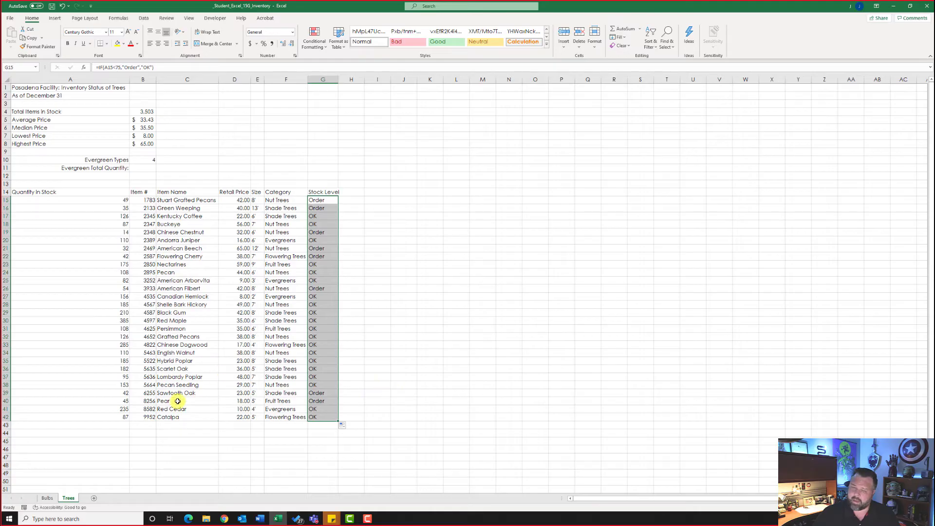
On the Bulbs sheet, enter the column heading Stock Level in G14 beside the Category heading.
{"action": "left_click", "coordinate": [49, 498]}
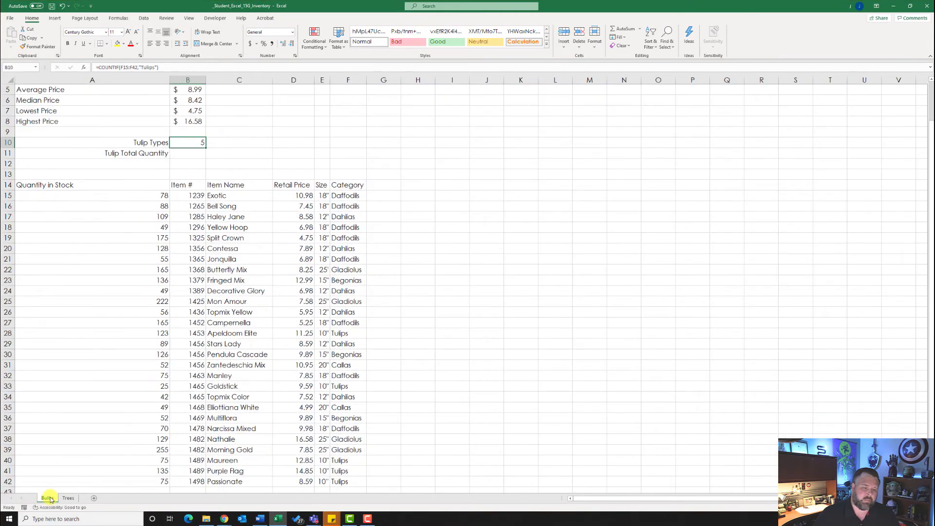
{"action": "left_click", "coordinate": [383, 184]}
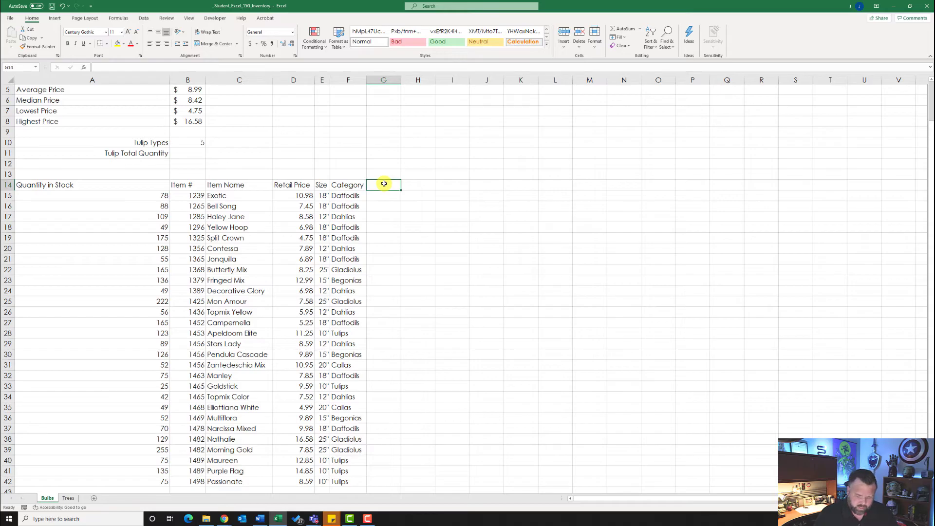
{"action": "type", "text": "Stock Level"}
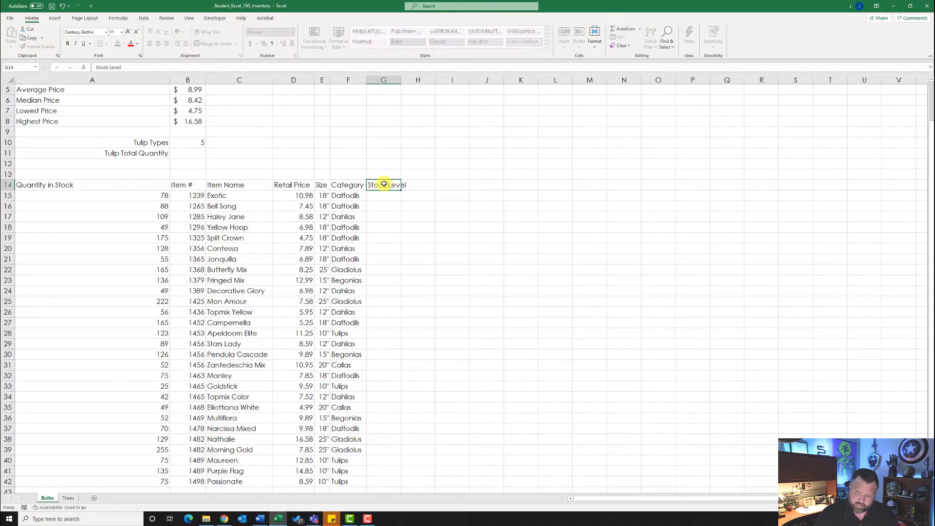
{"action": "key", "text": "Return"}
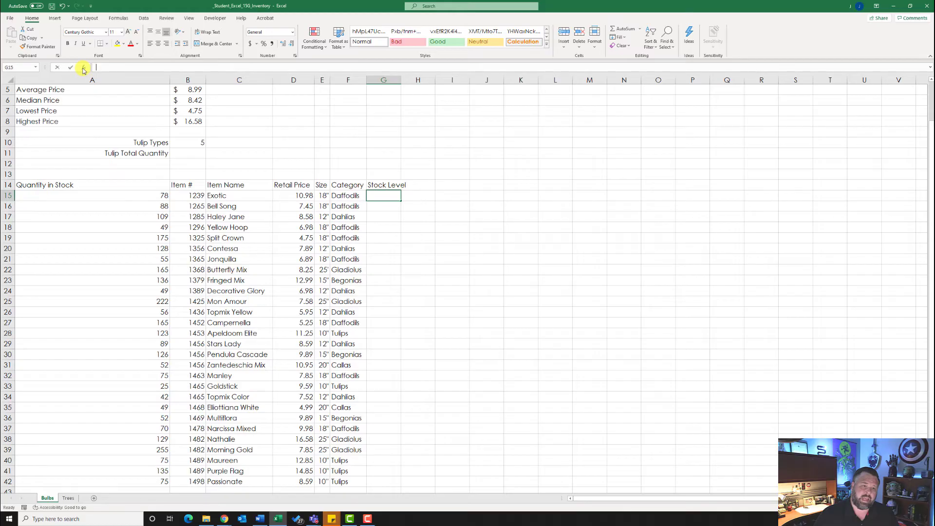
Insert the IF function in G15 of the Bulbs sheet with the logical test A15<75.
{"action": "left_click", "coordinate": [84, 70]}
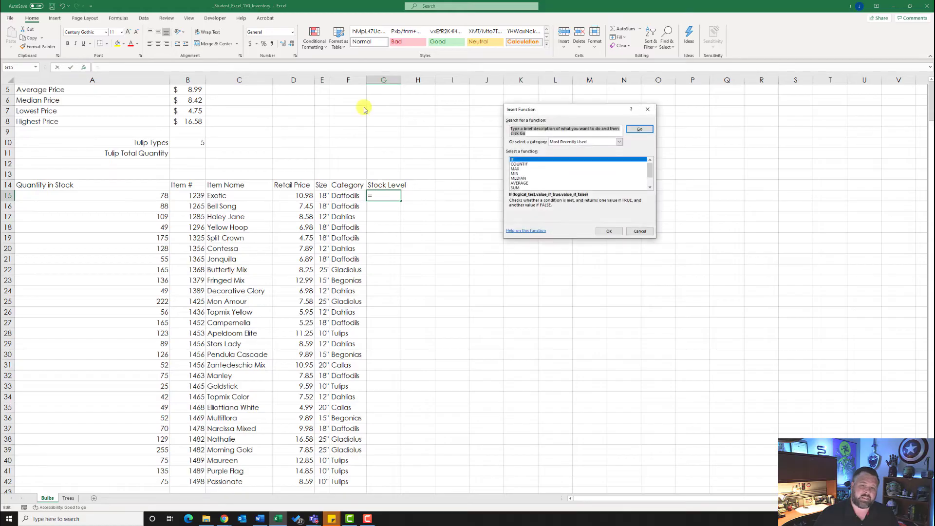
{"action": "left_click", "coordinate": [619, 233]}
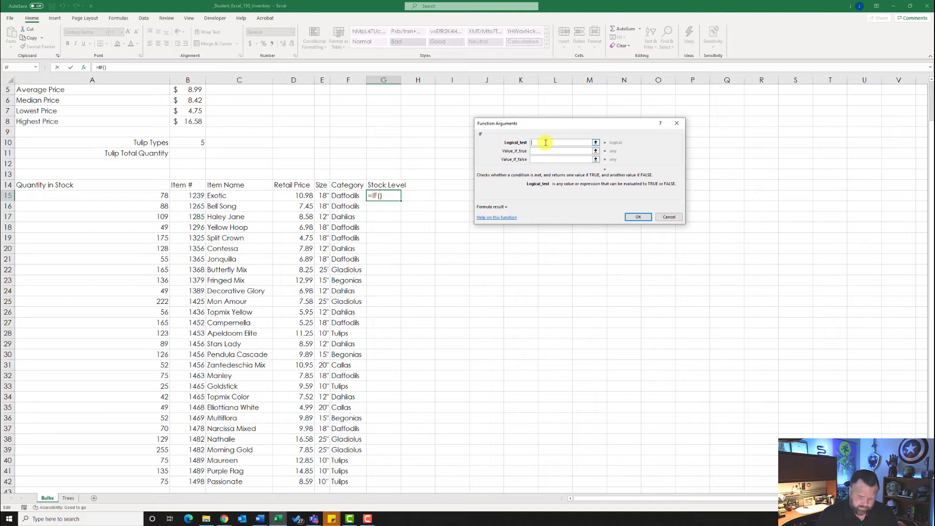
{"action": "type", "text": "A15"}
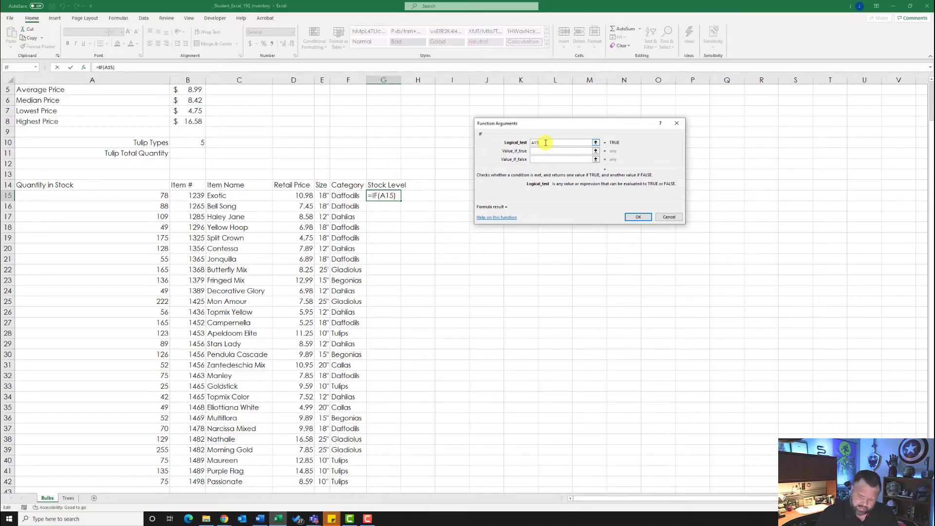
{"action": "type", "text": "<75"}
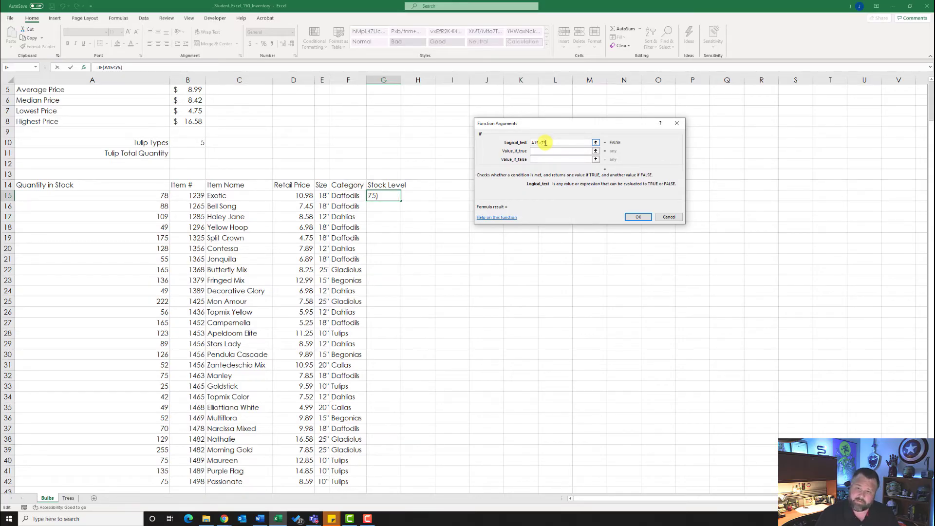
Set the IF function to return "Order" if true and "OK" if false, and fill the formula from G15 down through G42.
{"action": "left_click", "coordinate": [555, 151]}
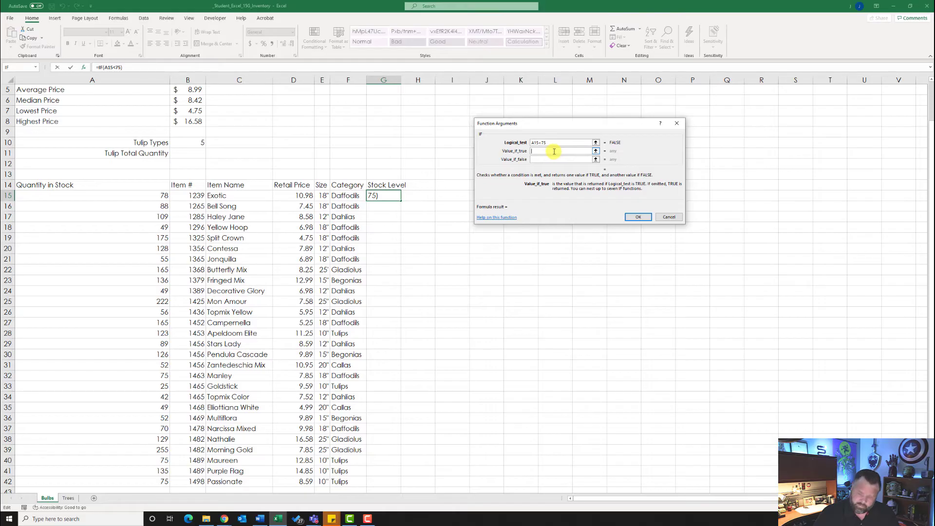
{"action": "type", "text": "\"Order\""}
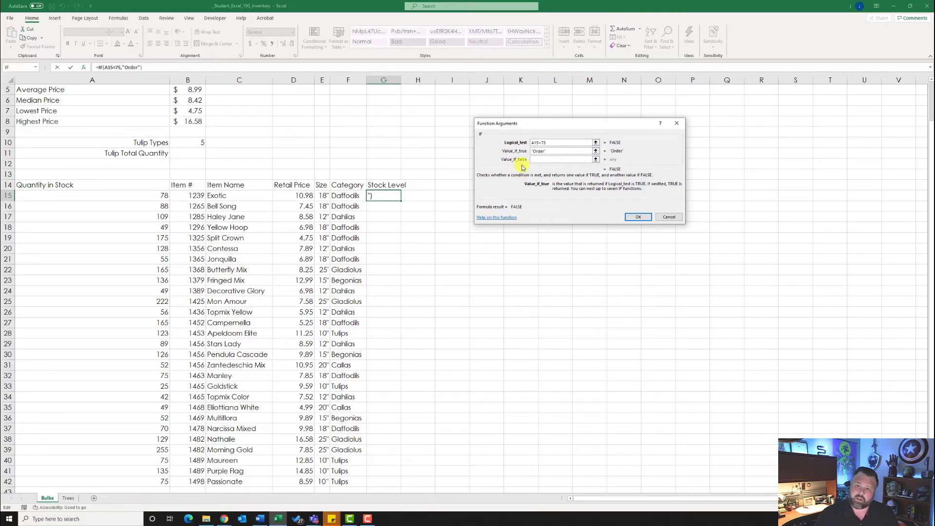
{"action": "left_click", "coordinate": [542, 160]}
{"action": "type", "text": "\""}
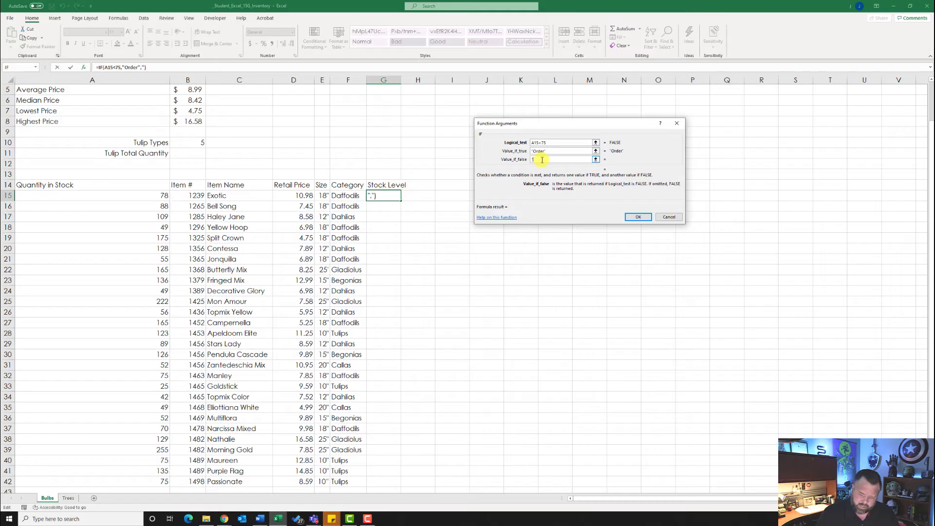
{"action": "type", "text": "OK"}
{"action": "left_click", "coordinate": [641, 219]}
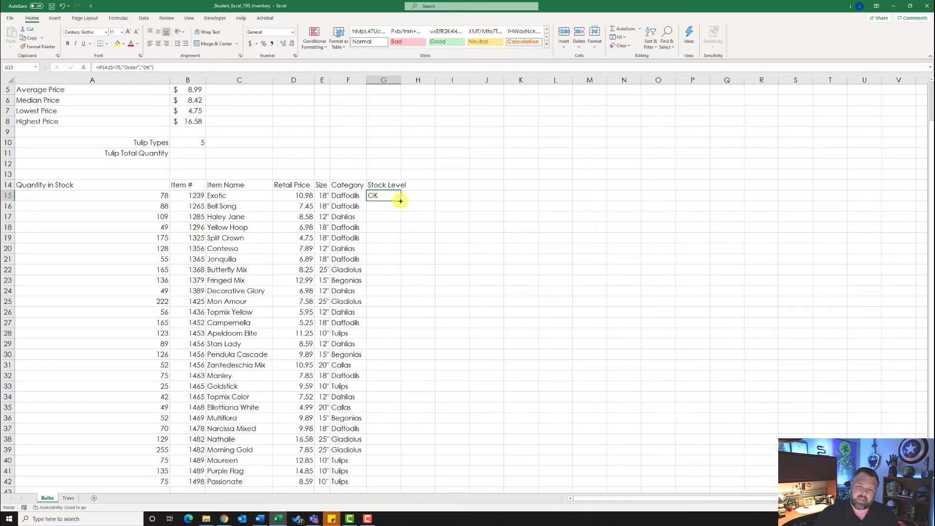
{"action": "left_click_drag", "start_coordinate": [400, 201], "coordinate": [426, 484]}
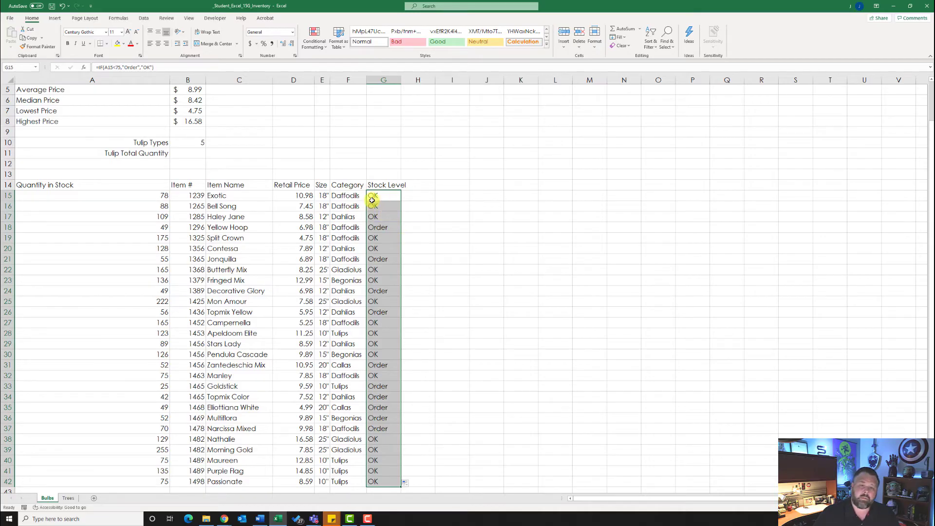
Start a Text That Contains conditional formatting rule on G15:G42 of the Bulbs sheet for the text Order.
{"action": "scroll", "coordinate": [367, 184], "scroll_direction": "down", "scroll_amount": 2}
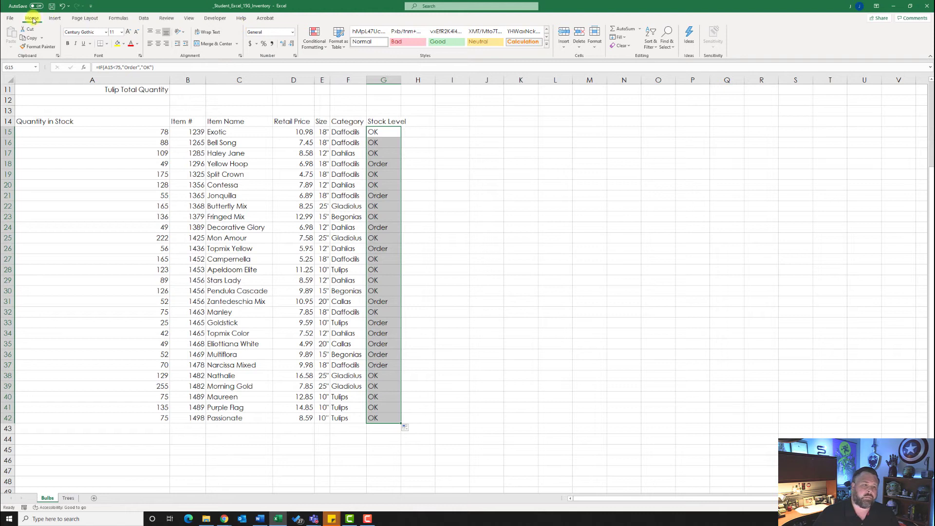
{"action": "left_click", "coordinate": [315, 46]}
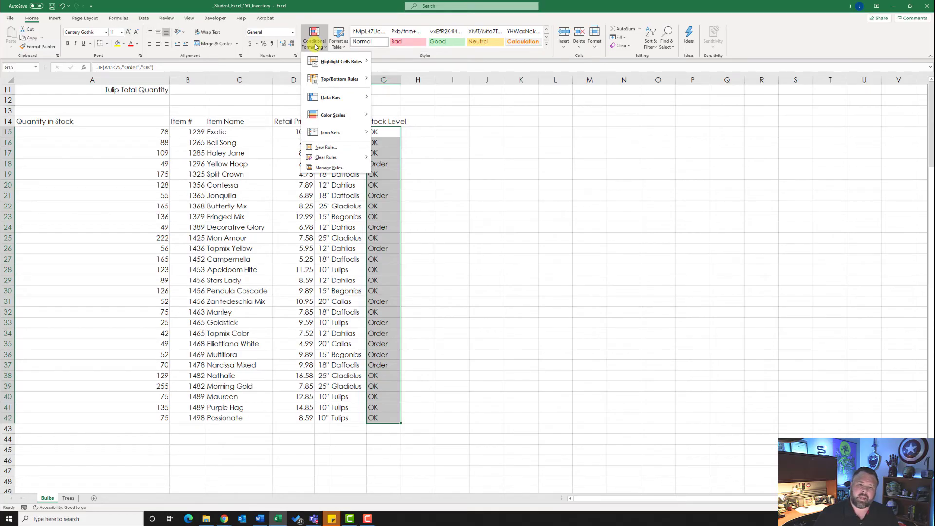
{"action": "mouse_move", "coordinate": [335, 61]}
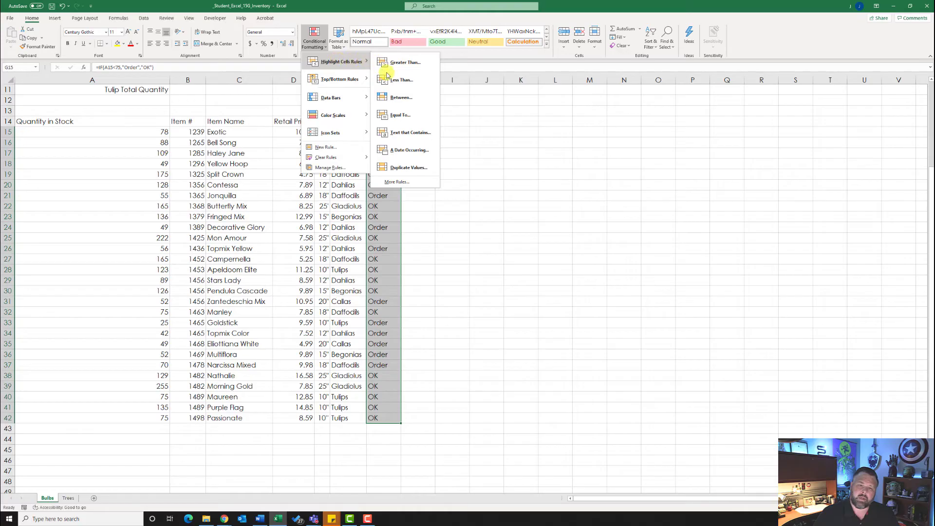
{"action": "left_click", "coordinate": [409, 135]}
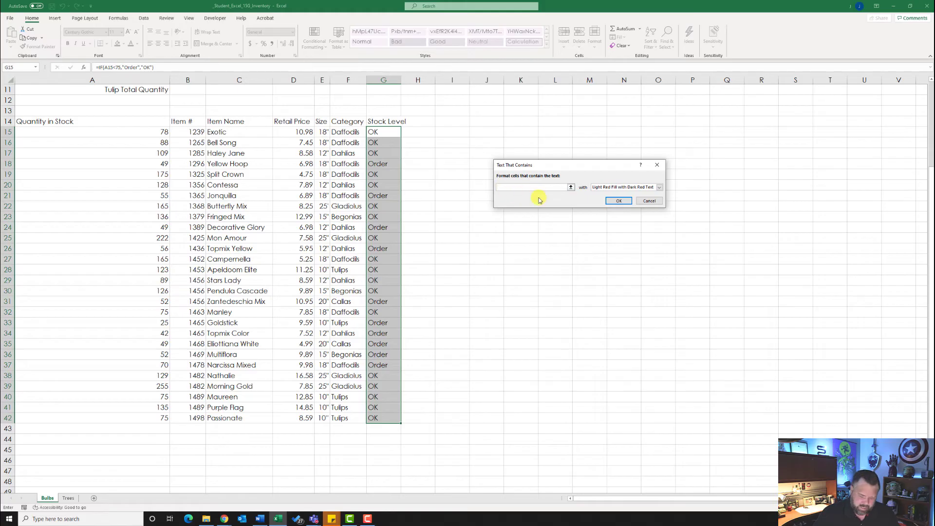
{"action": "type", "text": "Order"}
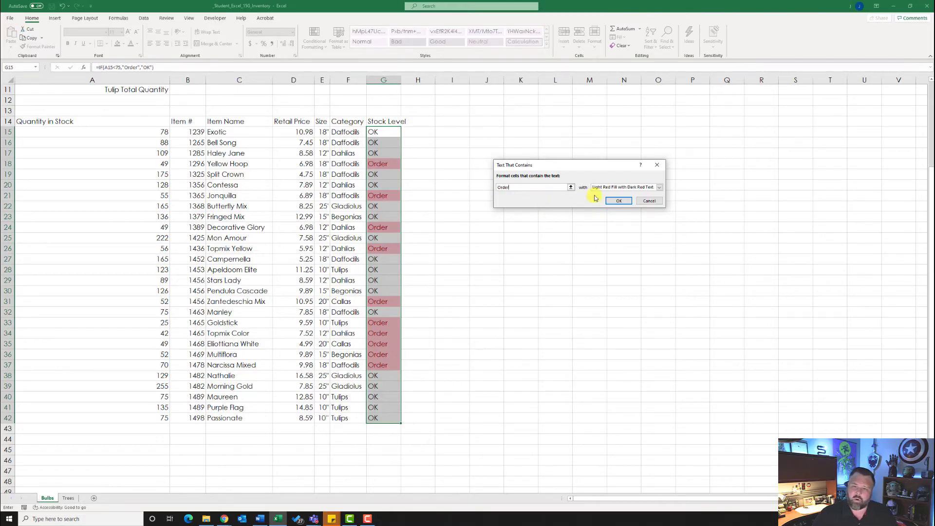
Choose a custom format for the Order rule with the Bold Italic font style and the Automatic font color.
{"action": "left_click", "coordinate": [660, 188]}
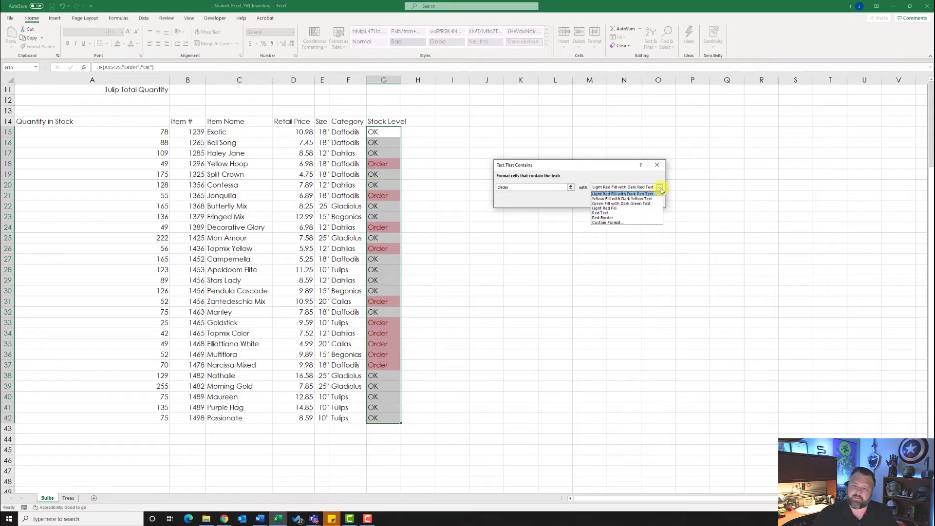
{"action": "left_click", "coordinate": [609, 223]}
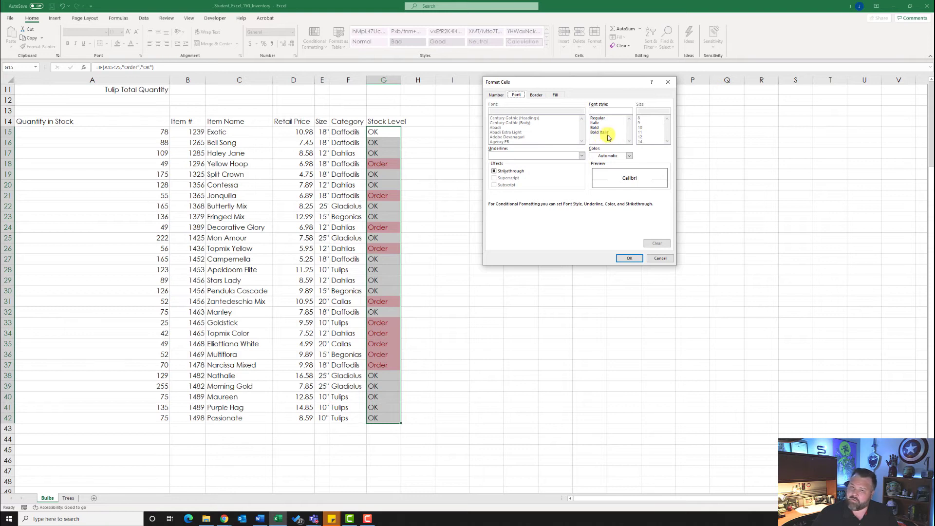
{"action": "left_click", "coordinate": [604, 132]}
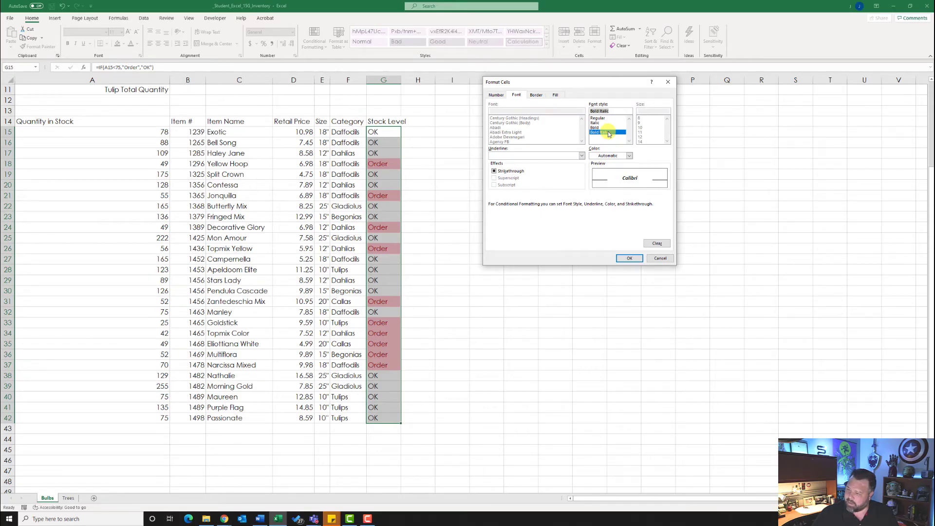
{"action": "left_click", "coordinate": [615, 155]}
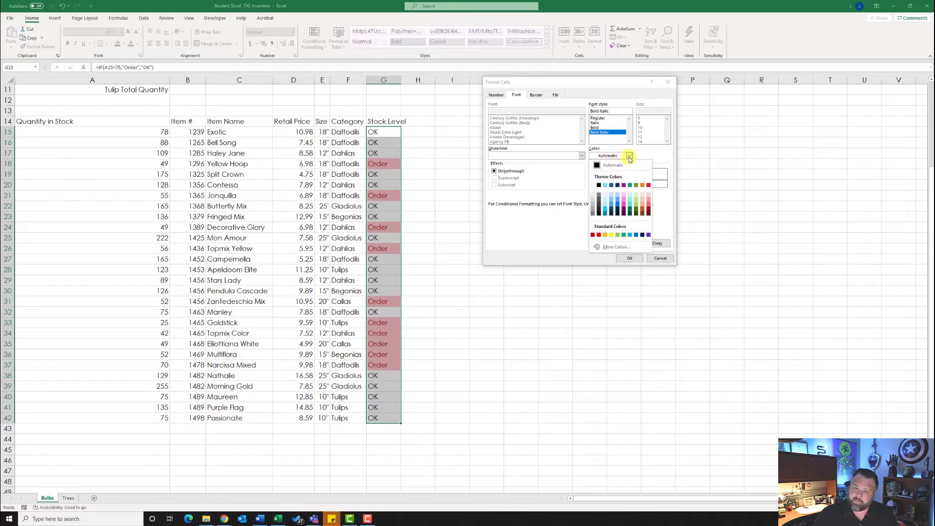
{"action": "left_click", "coordinate": [630, 156]}
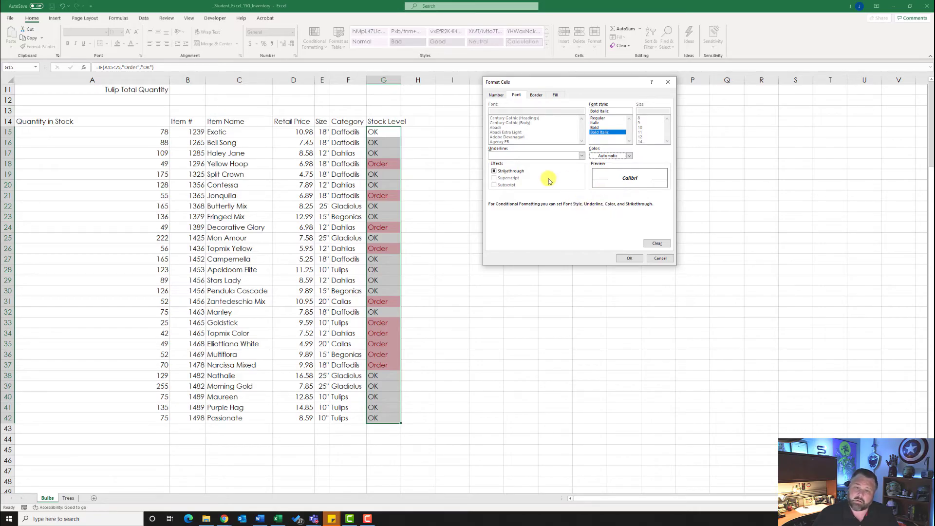
Keep the custom format's background fill at No Color and apply the conditional formatting rule to the Bulbs Stock Level cells.
{"action": "left_click", "coordinate": [555, 95]}
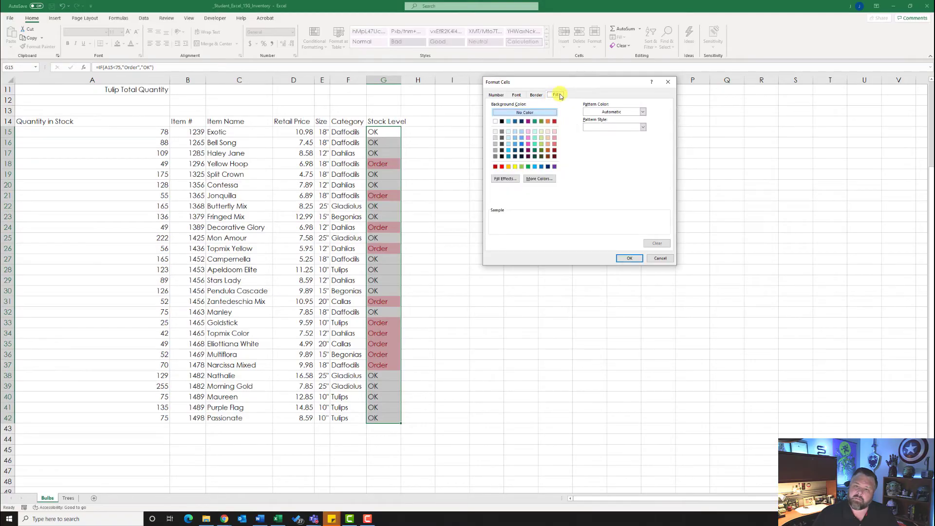
{"action": "left_click", "coordinate": [643, 112]}
{"action": "left_click", "coordinate": [643, 113]}
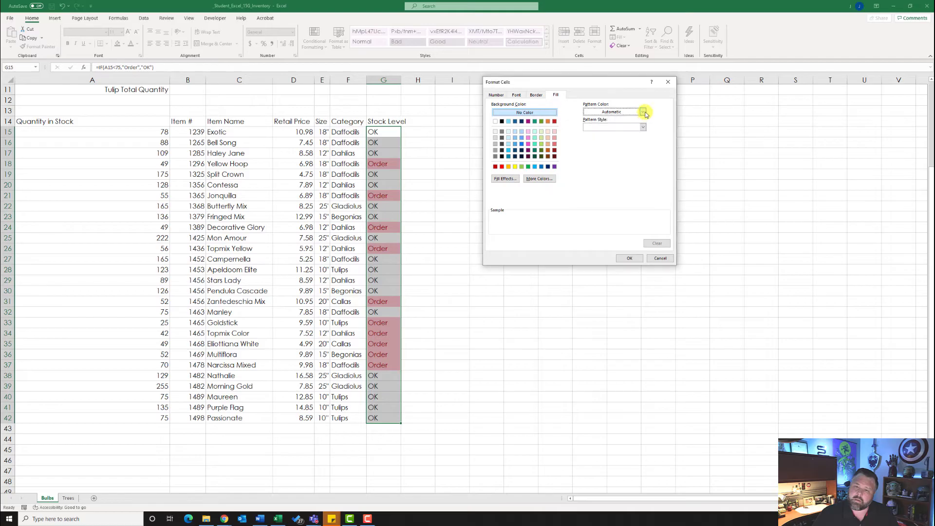
{"action": "left_click", "coordinate": [529, 114]}
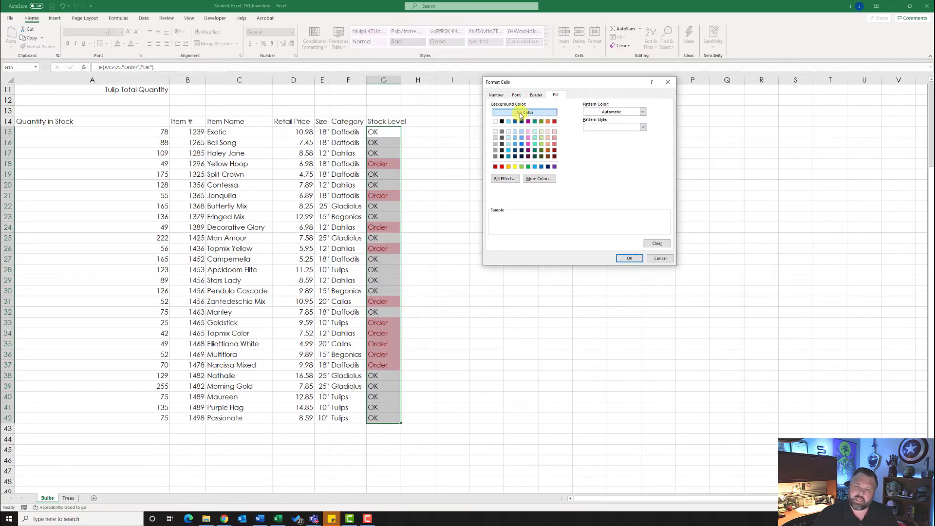
{"action": "left_click", "coordinate": [628, 258]}
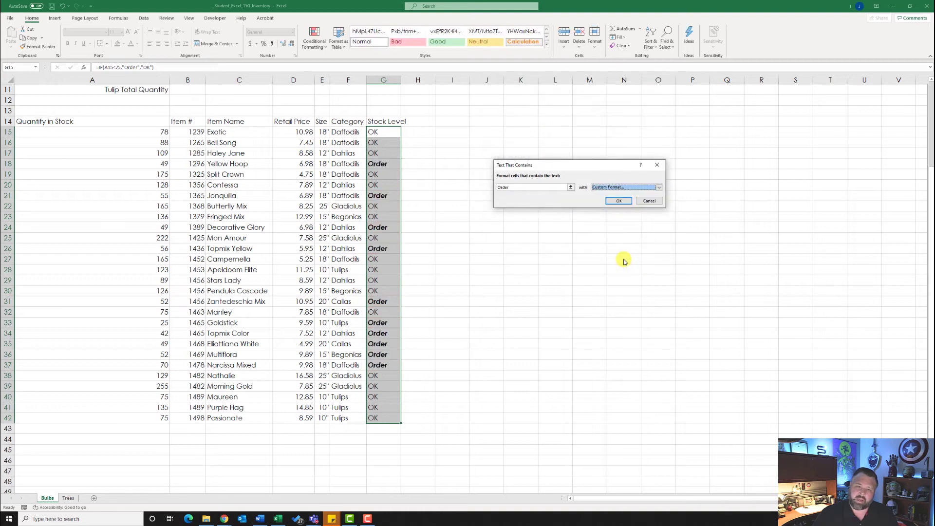
{"action": "left_click", "coordinate": [619, 201]}
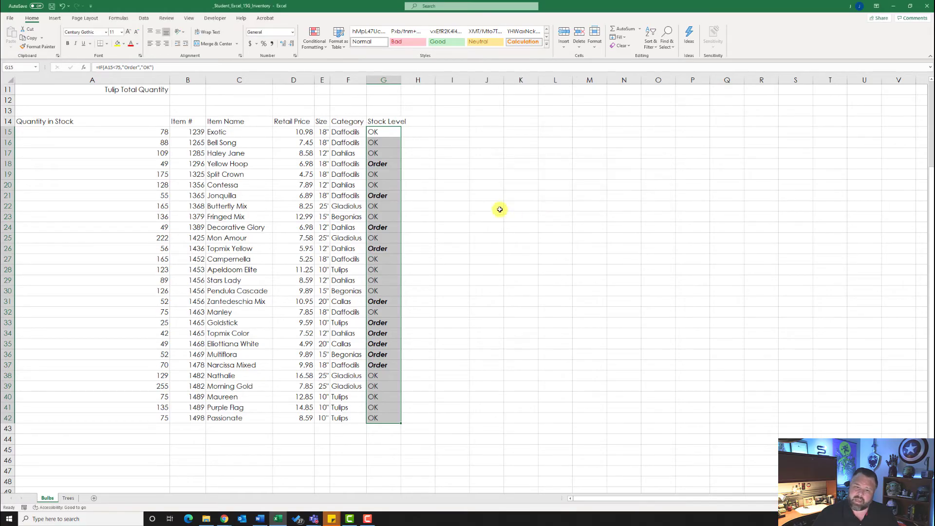
{"action": "left_click", "coordinate": [387, 167]}
{"action": "right_click", "coordinate": [391, 213]}
{"action": "left_click", "coordinate": [381, 142]}
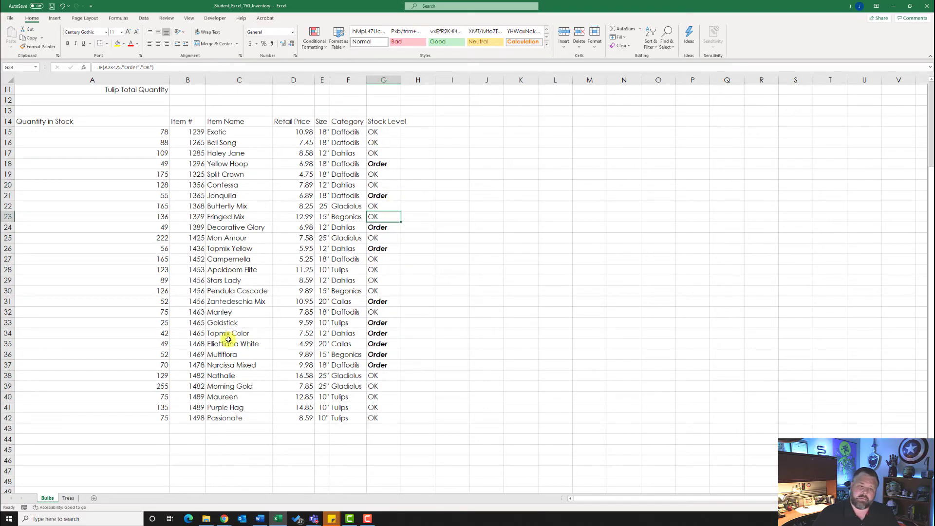
Start a Text That Contains conditional formatting rule on G15:G42 of the Trees sheet for the text Order.
{"action": "left_click", "coordinate": [69, 499]}
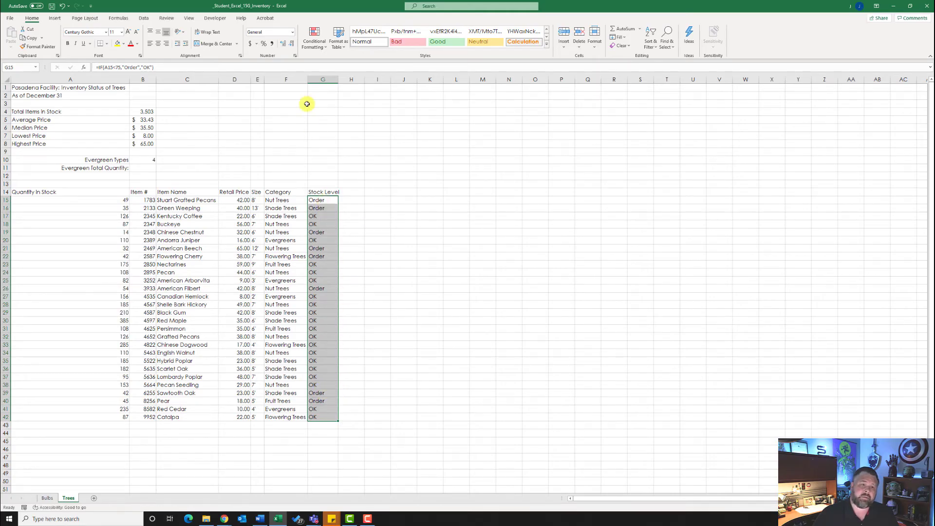
{"action": "left_click", "coordinate": [318, 41]}
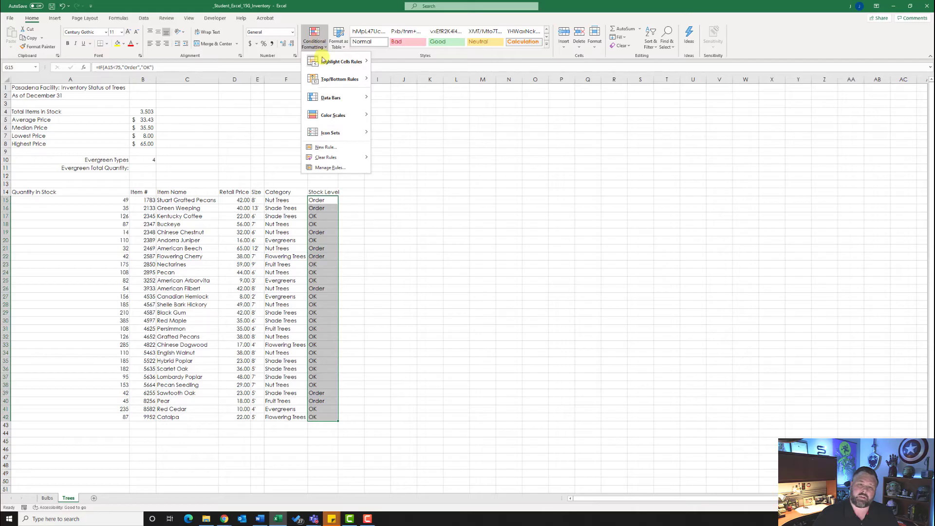
{"action": "mouse_move", "coordinate": [341, 61]}
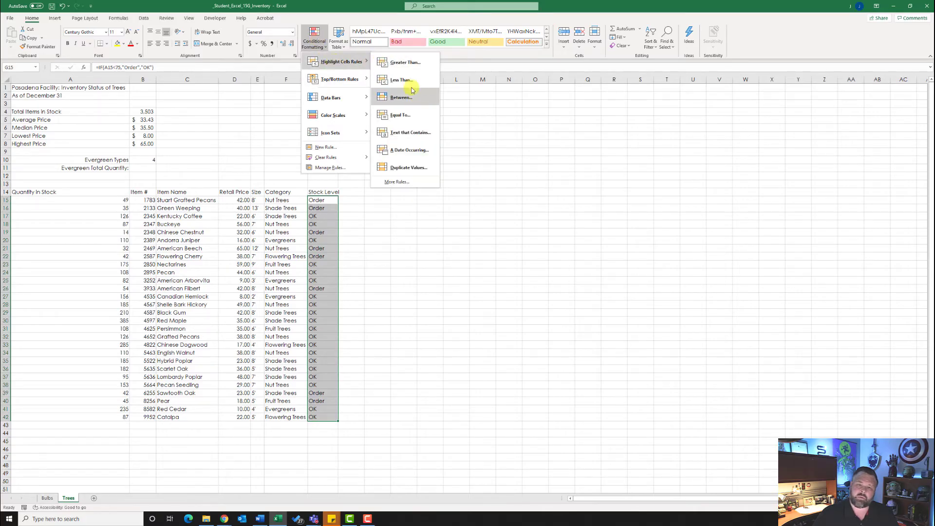
{"action": "left_click", "coordinate": [411, 136]}
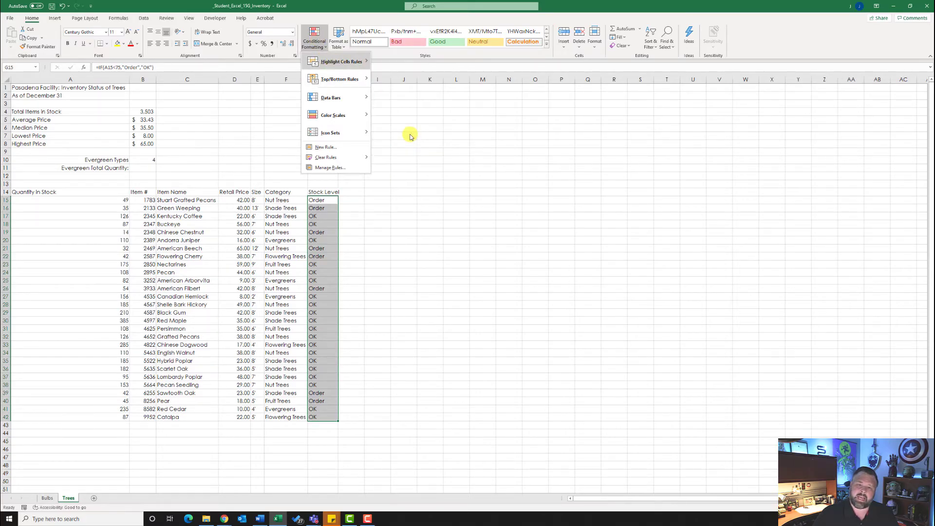
{"action": "type", "text": "Order"}
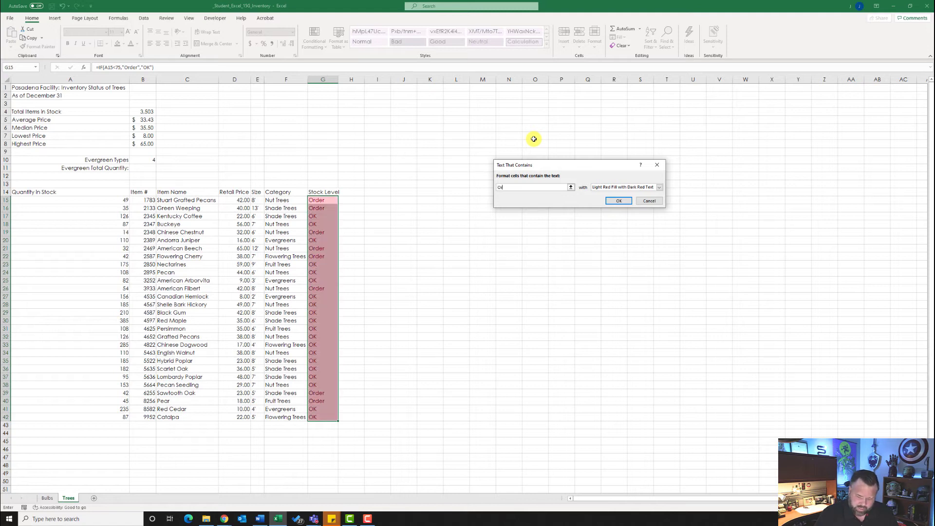
Give the Trees Order rule a custom format with Bold Italic font style and No Color background, and apply the rule.
{"action": "left_click", "coordinate": [661, 189]}
{"action": "left_click", "coordinate": [618, 220]}
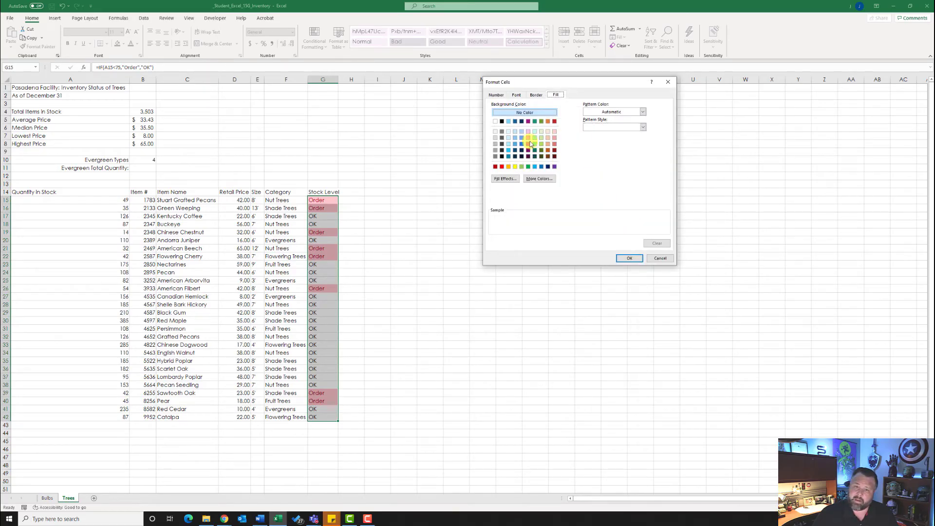
{"action": "left_click", "coordinate": [516, 95]}
{"action": "left_click", "coordinate": [604, 132]}
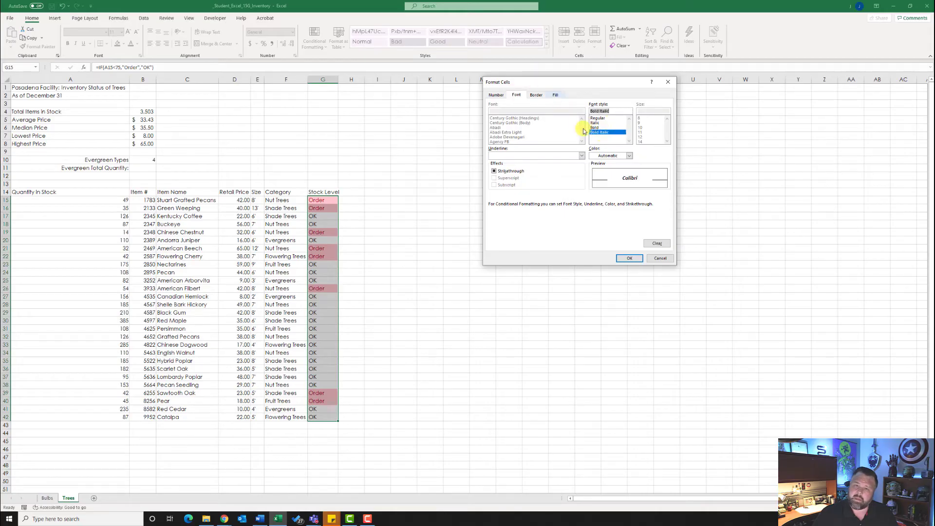
{"action": "left_click", "coordinate": [554, 95]}
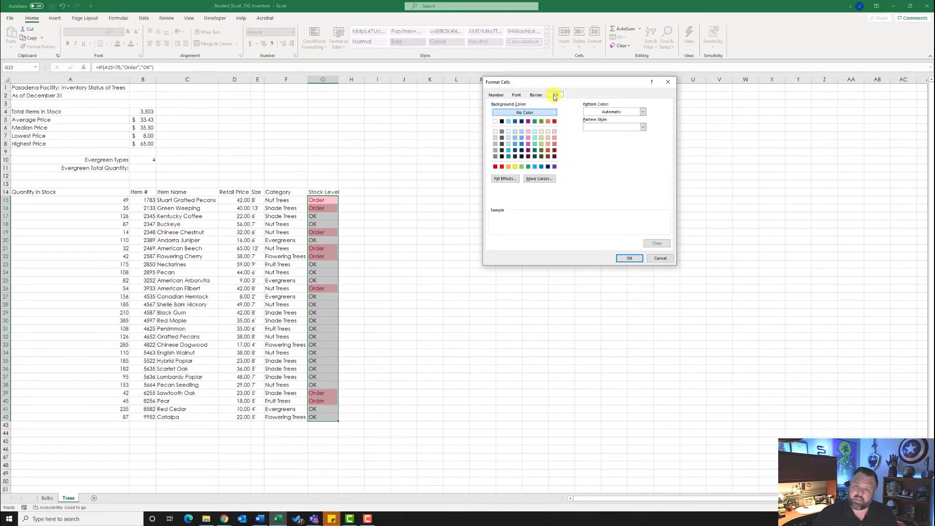
{"action": "left_click", "coordinate": [511, 114]}
{"action": "left_click", "coordinate": [629, 257]}
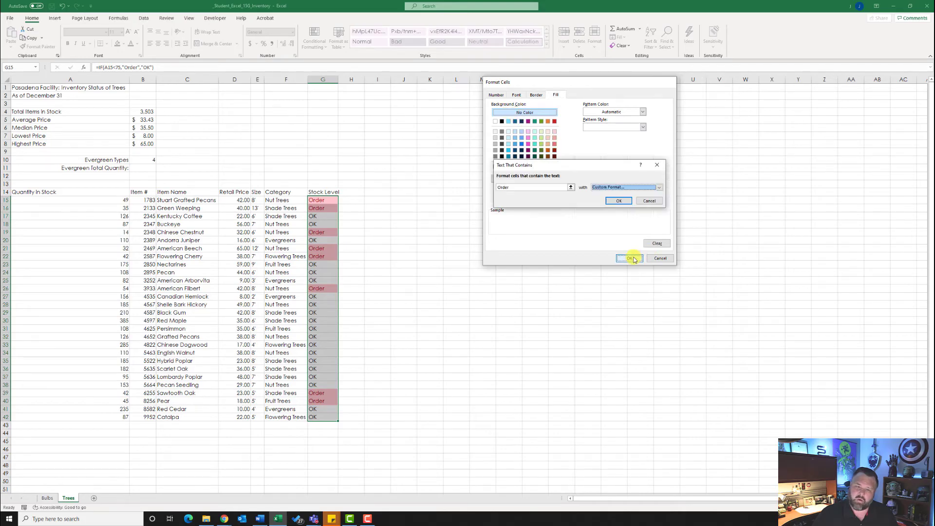
{"action": "left_click", "coordinate": [618, 201]}
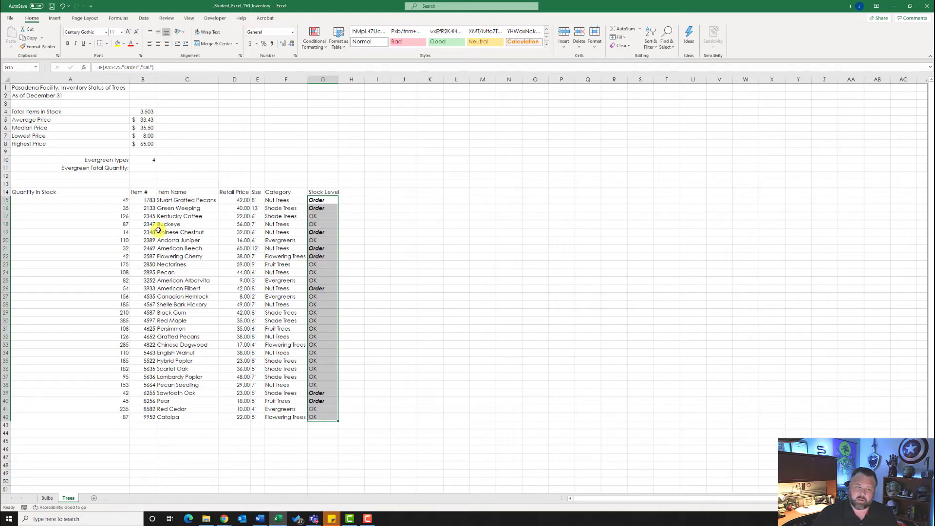
Apply Blue Data Bar gradient fill conditional formatting to the Quantity in Stock values in A15:A42 of the Trees sheet.
{"action": "left_click", "coordinate": [27, 201]}
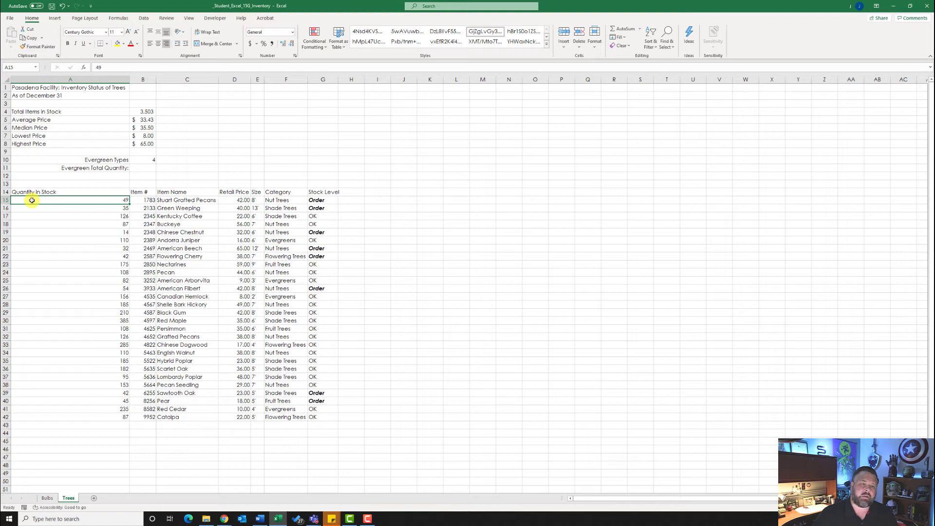
{"action": "left_click_drag", "start_coordinate": [33, 203], "coordinate": [55, 417]}
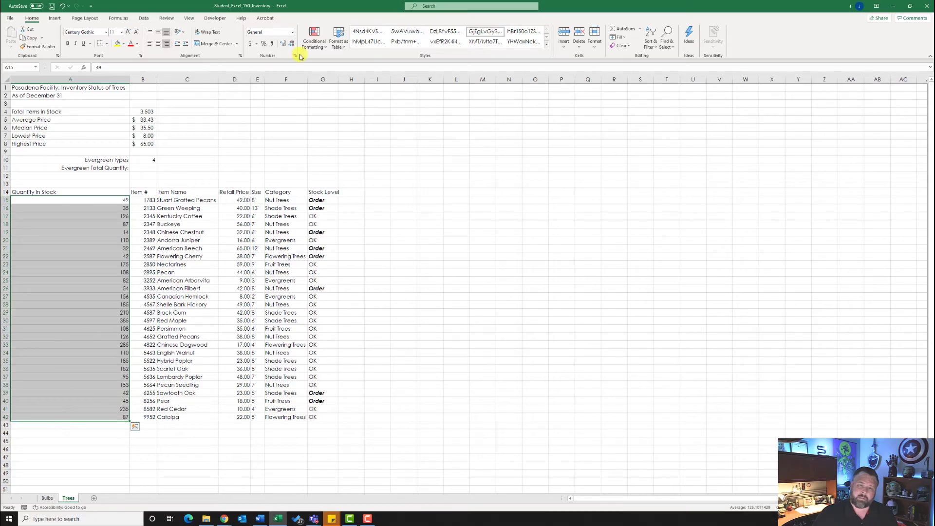
{"action": "left_click", "coordinate": [319, 45]}
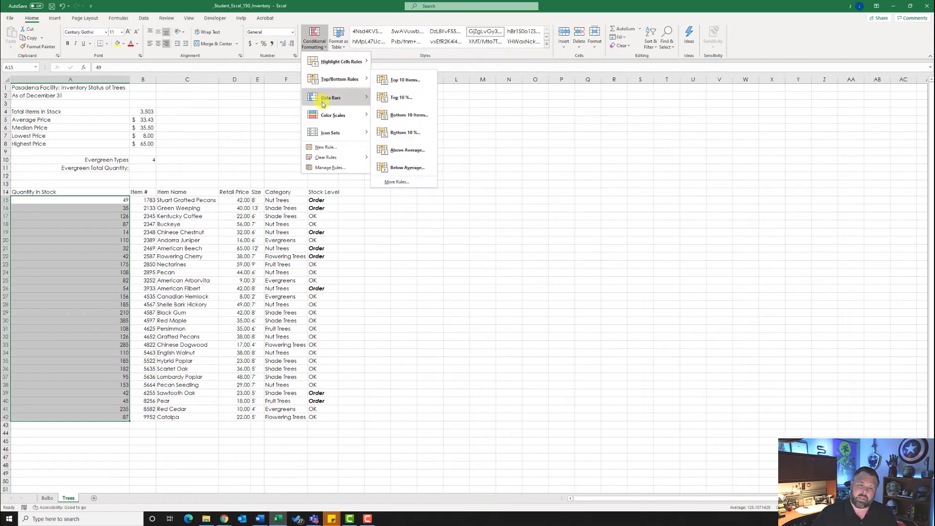
{"action": "mouse_move", "coordinate": [331, 99]}
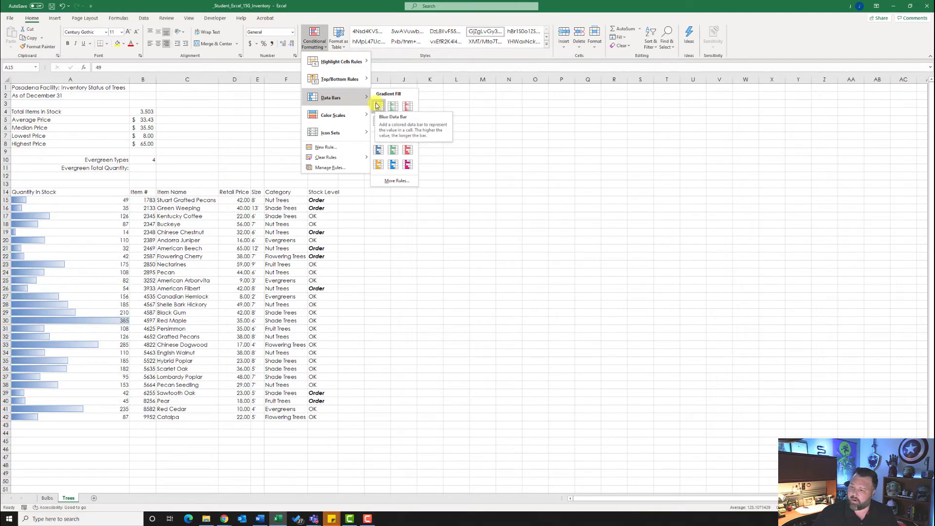
{"action": "left_click", "coordinate": [377, 107]}
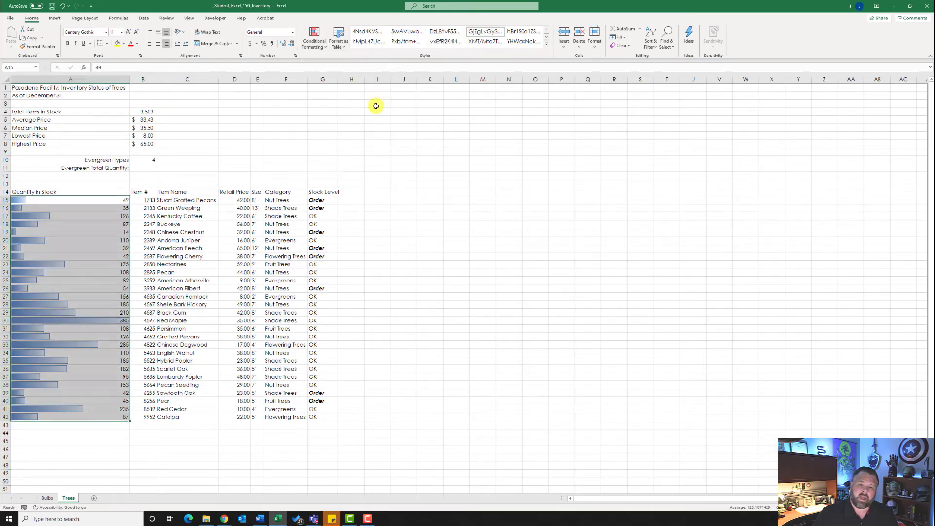
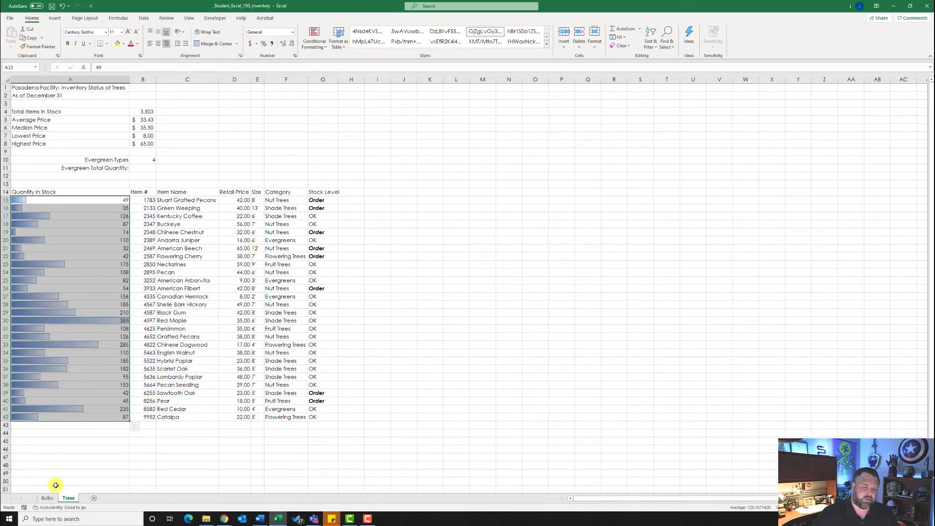
Switch to the Bulbs sheet.
{"action": "left_click", "coordinate": [47, 497]}
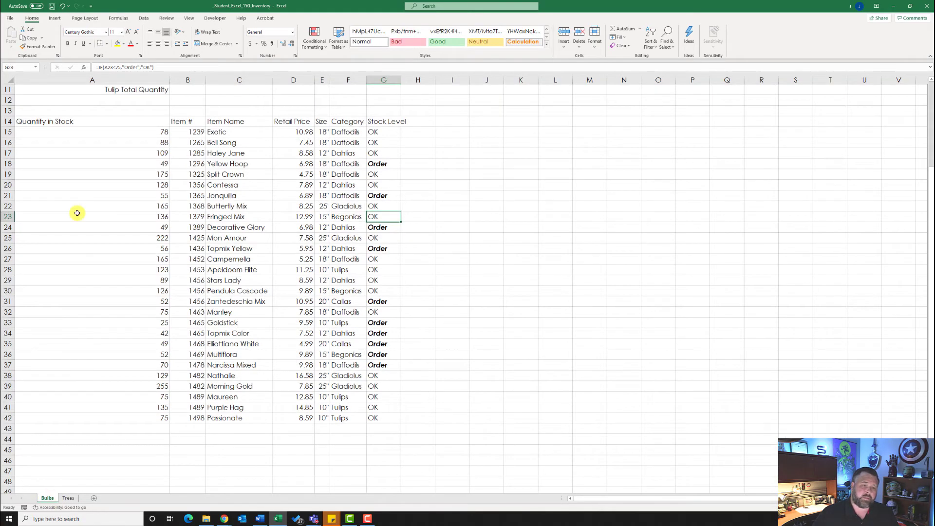
Apply the blue gradient-fill data bars to the Quantity in Stock values in A15:A42.
{"action": "left_click", "coordinate": [54, 132]}
{"action": "mouse_move", "coordinate": [53, 132]}
{"action": "left_mouse_down"}
{"action": "mouse_move", "coordinate": [51, 382]}
{"action": "mouse_move", "coordinate": [65, 416]}
{"action": "left_mouse_up"}
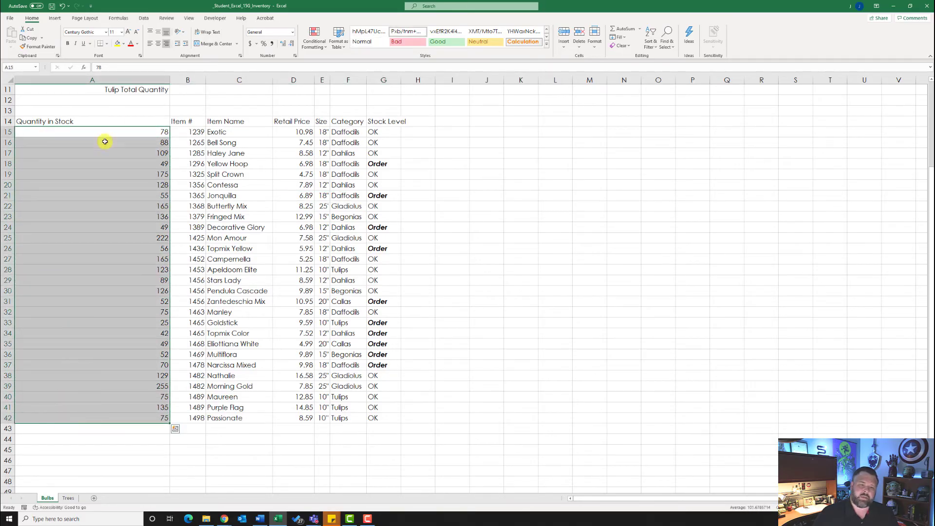
{"action": "left_click", "coordinate": [314, 44]}
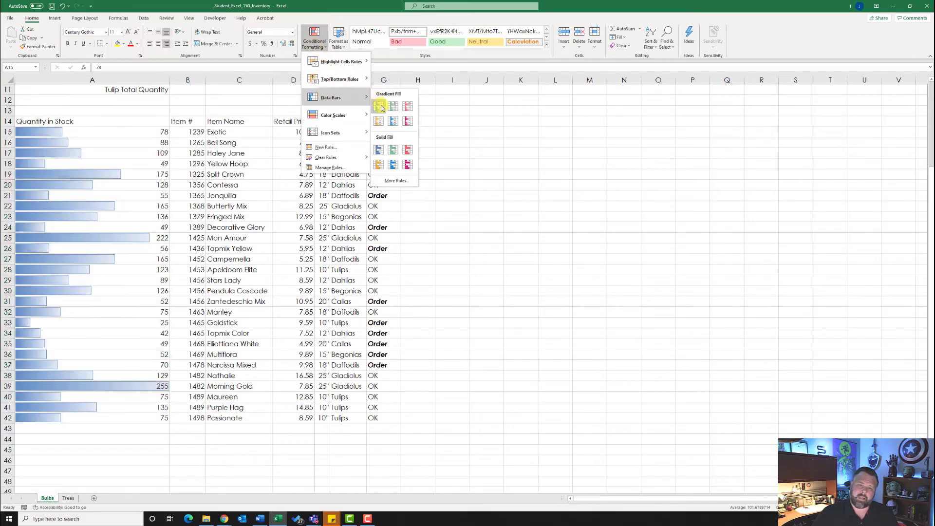
{"action": "left_click", "coordinate": [378, 108]}
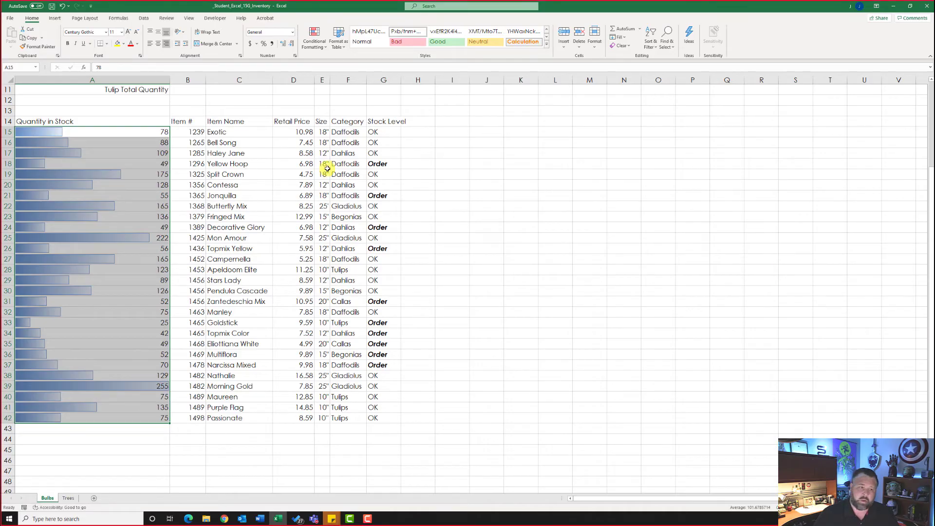
Convert the range A14:G42 into a table, treating its first row as headers.
{"action": "left_click", "coordinate": [35, 122]}
{"action": "left_click_drag", "start_coordinate": [34, 121], "coordinate": [390, 419]}
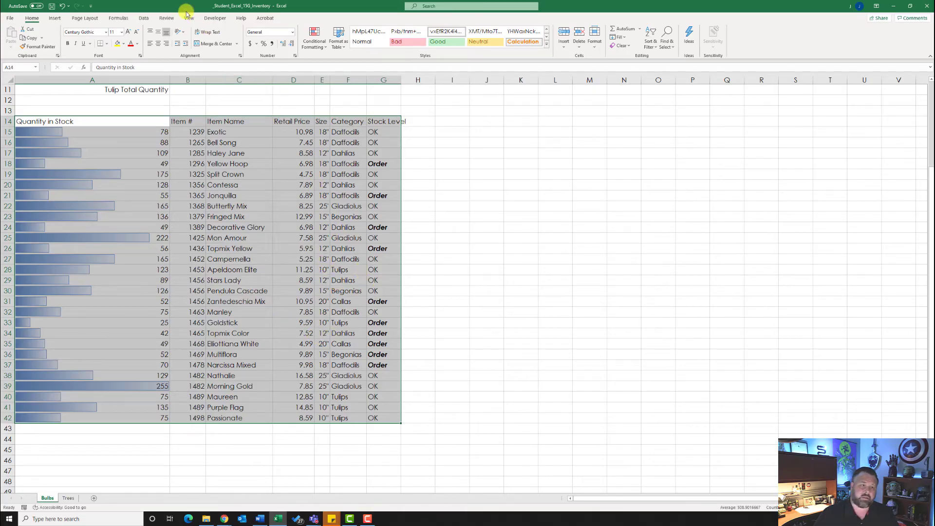
{"action": "left_click", "coordinate": [59, 19]}
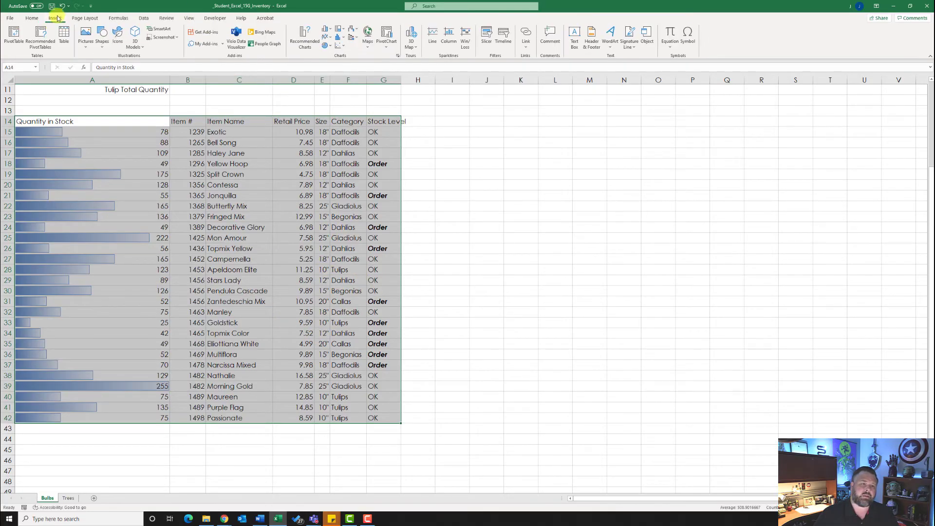
{"action": "left_click", "coordinate": [62, 42]}
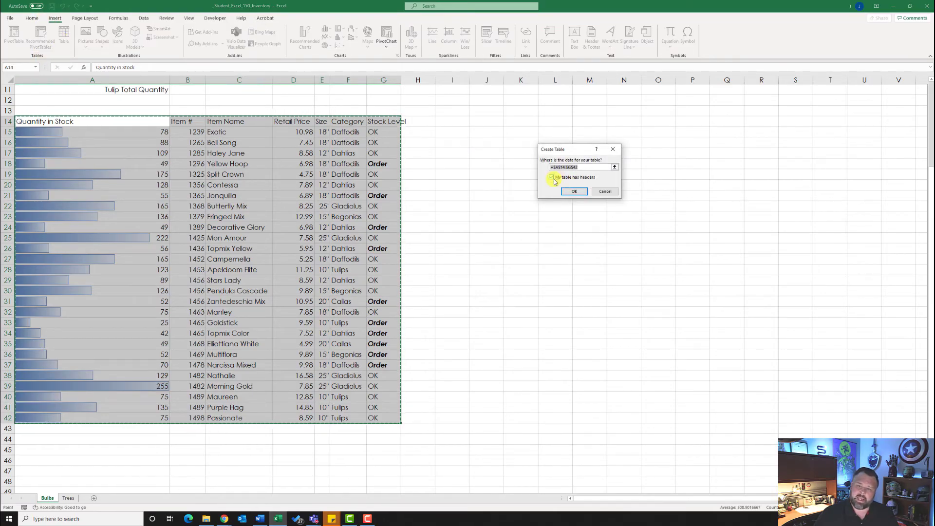
{"action": "left_click", "coordinate": [576, 193]}
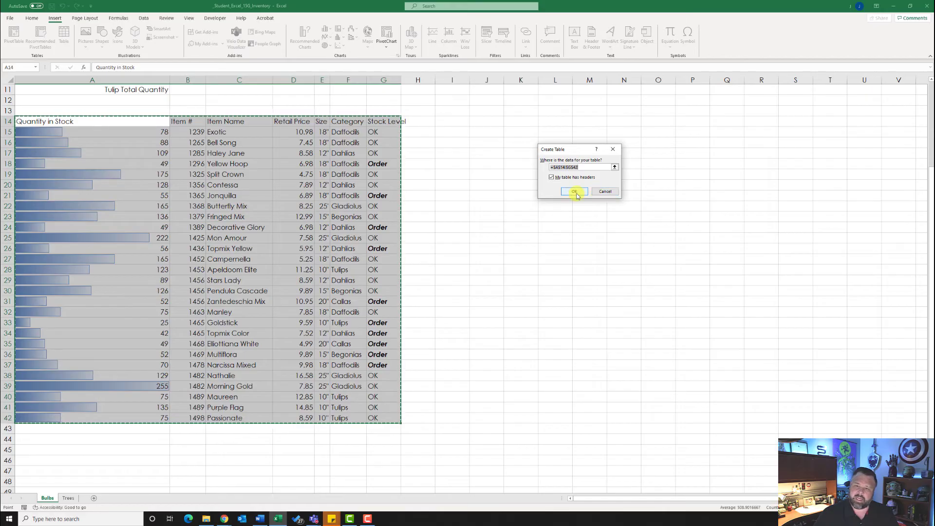
{"action": "left_click", "coordinate": [575, 192]}
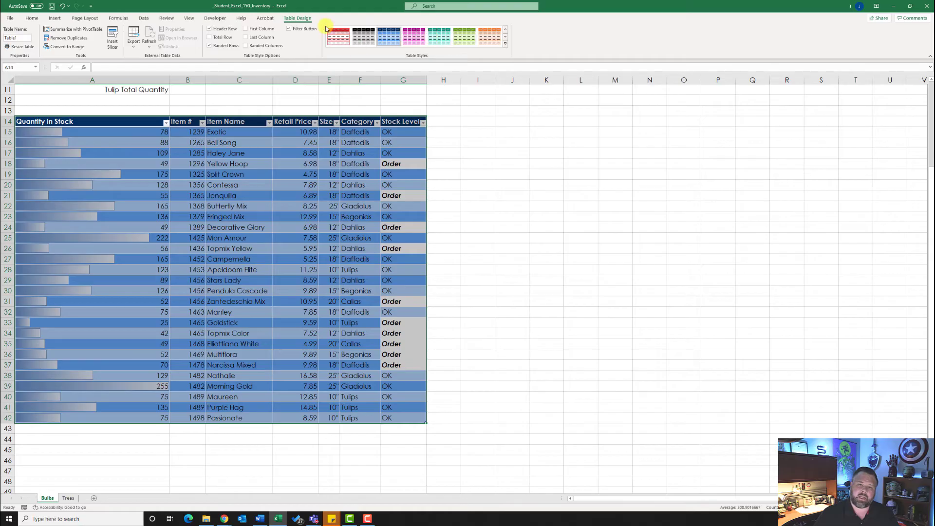
Apply the light orange table style with borders and banded rows, and add a Total Row to the table.
{"action": "left_click", "coordinate": [505, 43]}
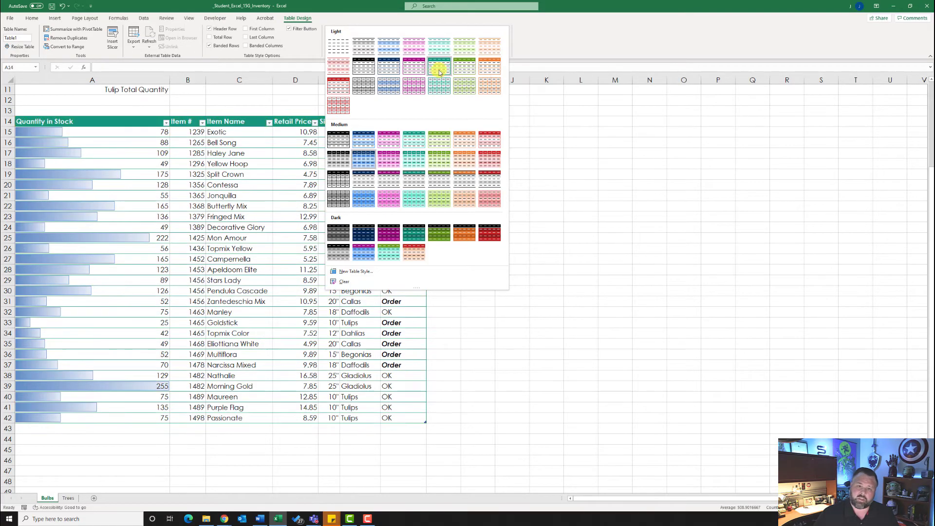
{"action": "left_click", "coordinate": [492, 85]}
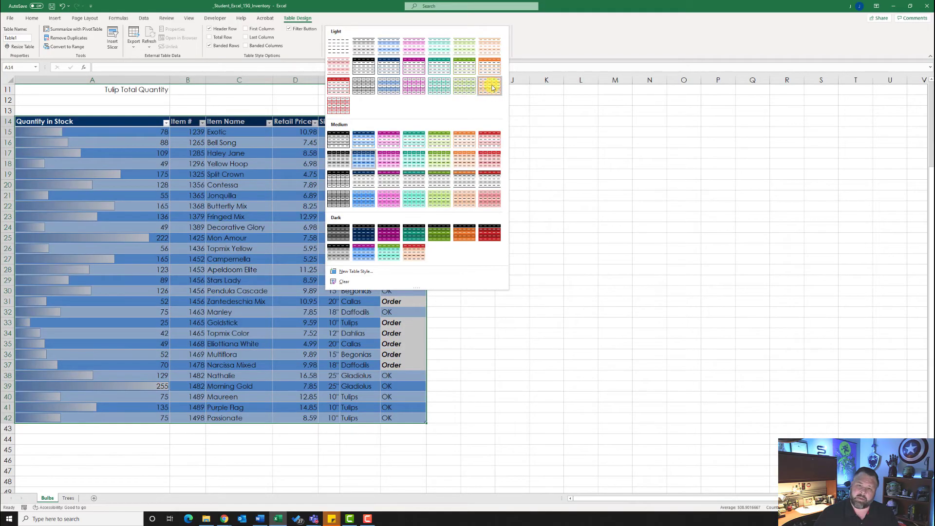
{"action": "left_click", "coordinate": [489, 86]}
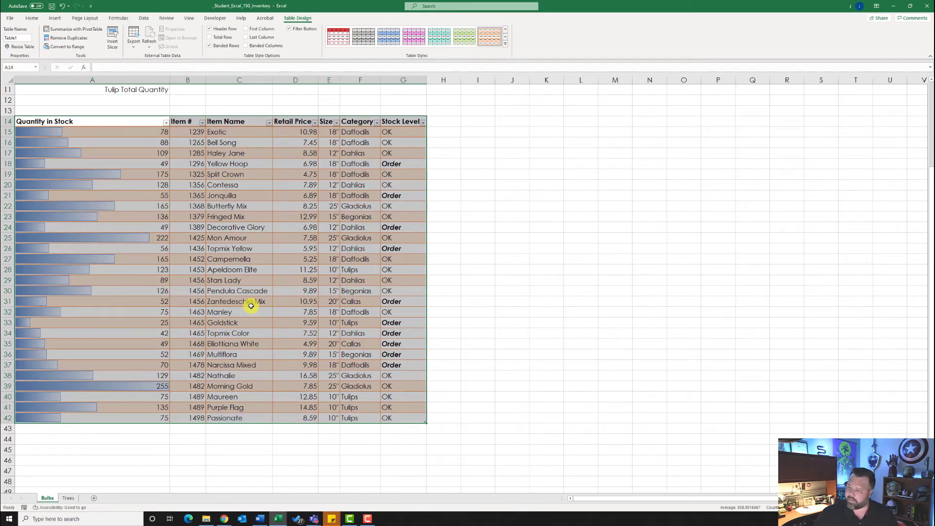
{"action": "left_click", "coordinate": [255, 207]}
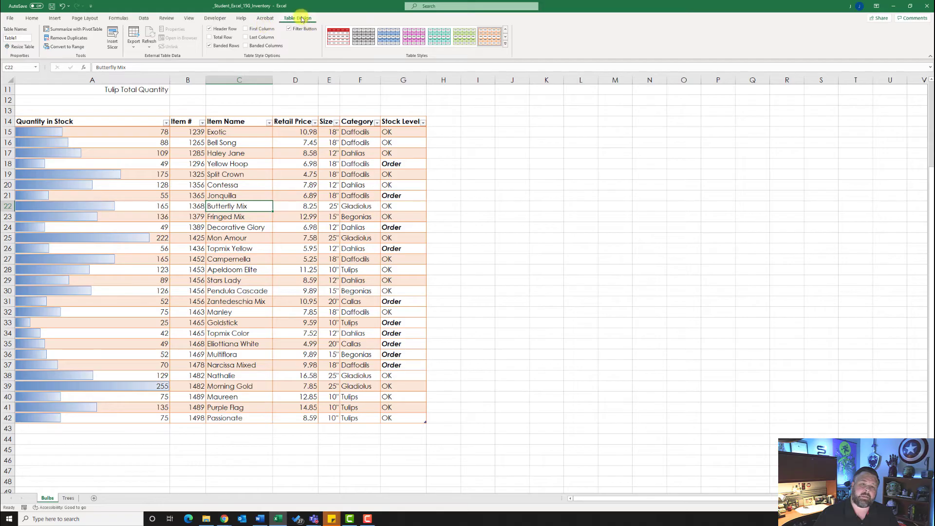
{"action": "left_click", "coordinate": [210, 38]}
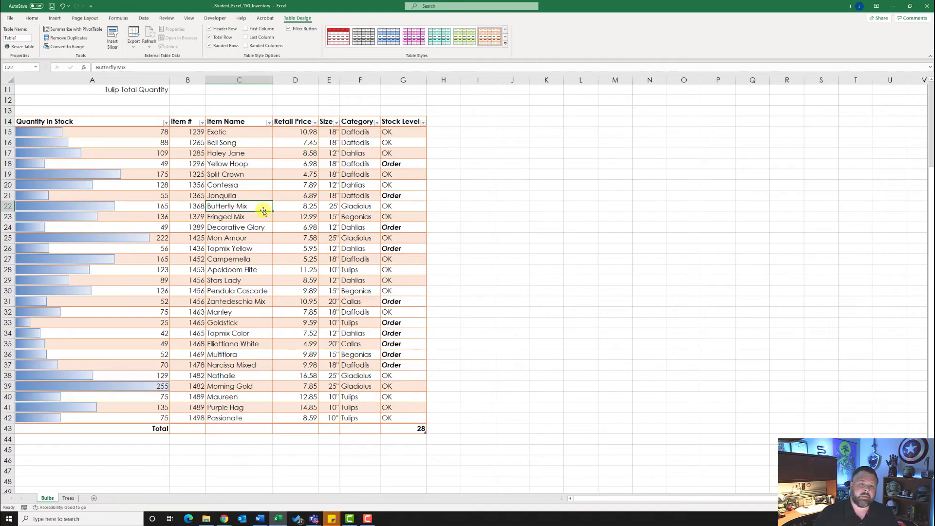
Filter the table's Category column to show only Tulips.
{"action": "left_click", "coordinate": [378, 123]}
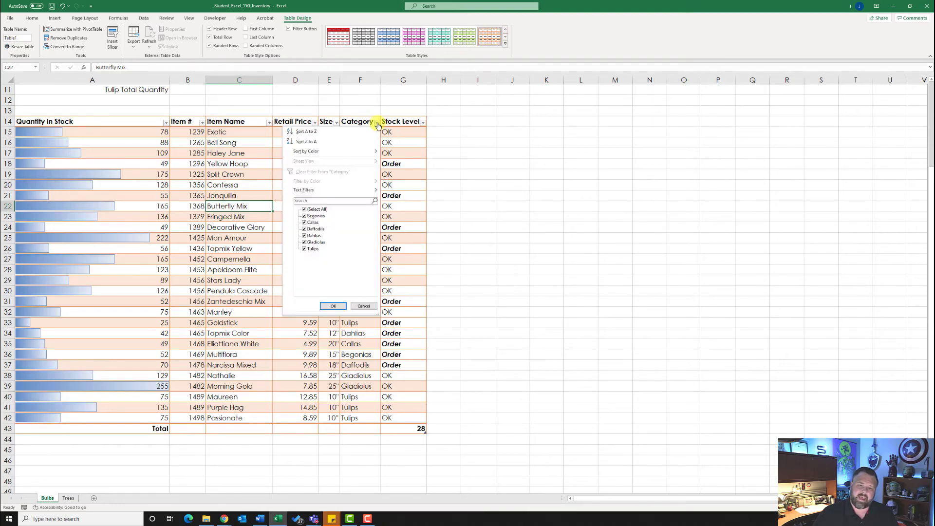
{"action": "left_click", "coordinate": [304, 216]}
{"action": "left_click", "coordinate": [303, 222]}
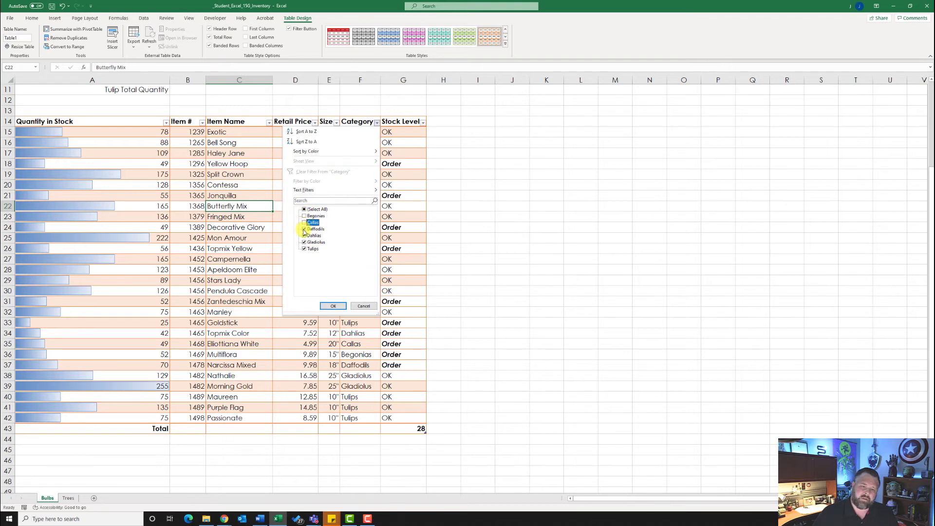
{"action": "left_click", "coordinate": [304, 229]}
{"action": "left_click", "coordinate": [304, 235]}
{"action": "left_click", "coordinate": [304, 242]}
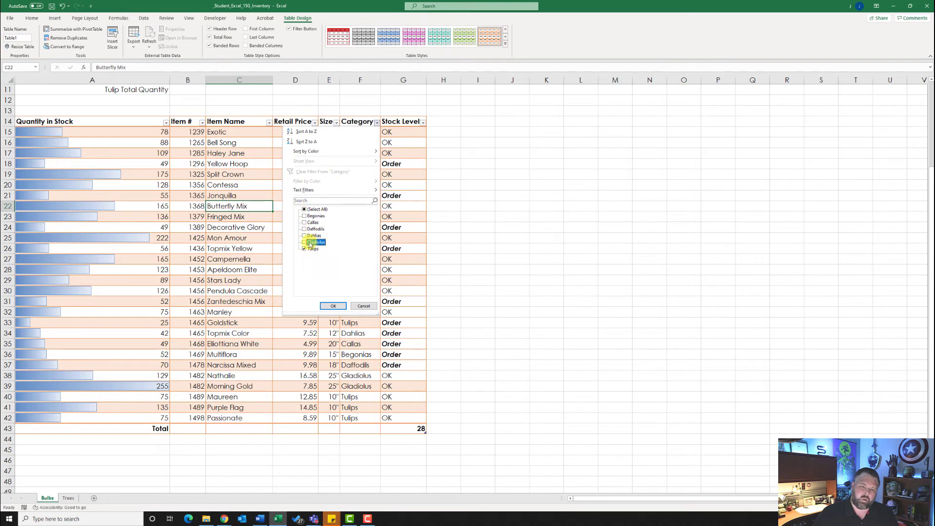
{"action": "left_click", "coordinate": [333, 305]}
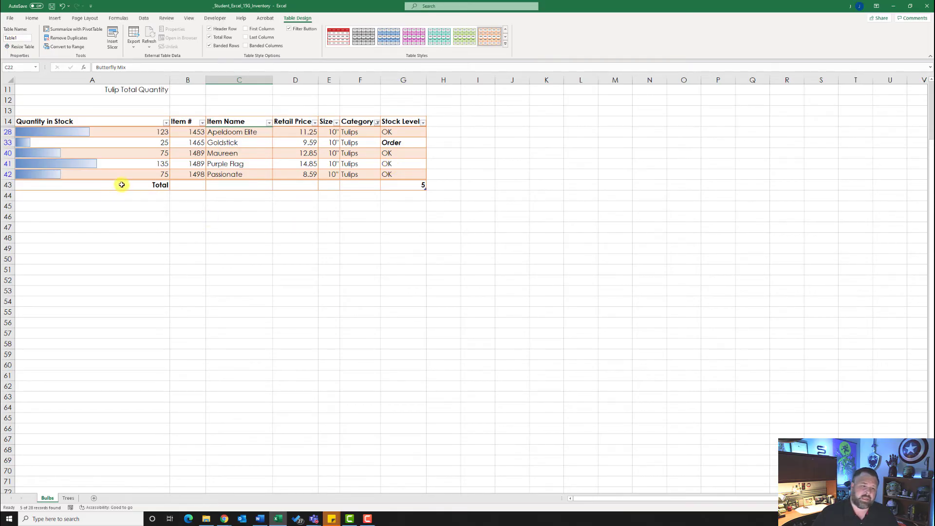
Set the Total Row cell of the Quantity in Stock column to the Sum function.
{"action": "left_click", "coordinate": [150, 184]}
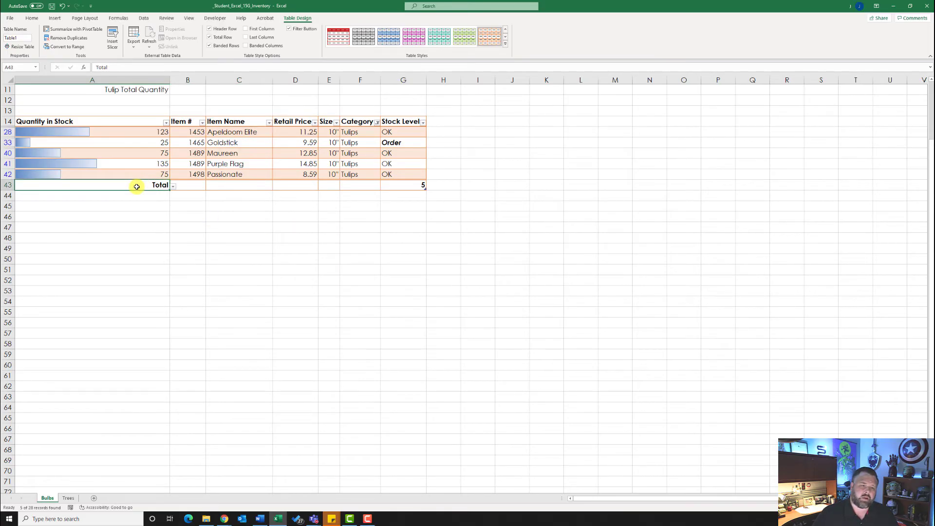
{"action": "left_click", "coordinate": [174, 187]}
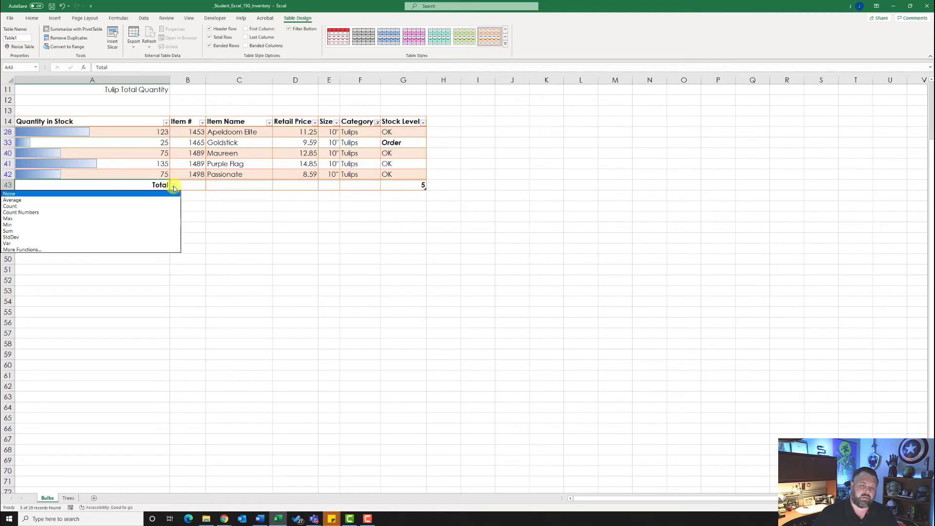
{"action": "left_click", "coordinate": [39, 231]}
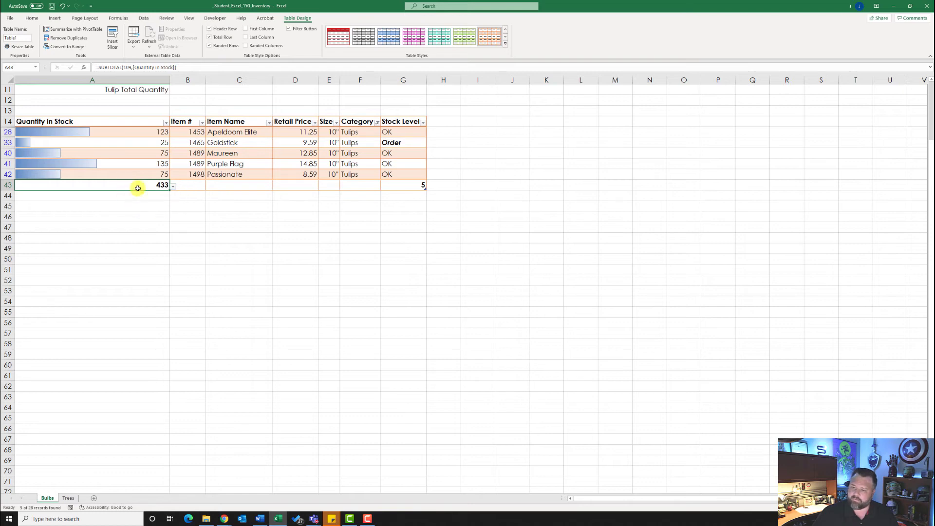
Enter 433 as the Tulip Total Quantity in cell B11.
{"action": "scroll", "coordinate": [156, 182], "scroll_direction": "up", "scroll_amount": 1}
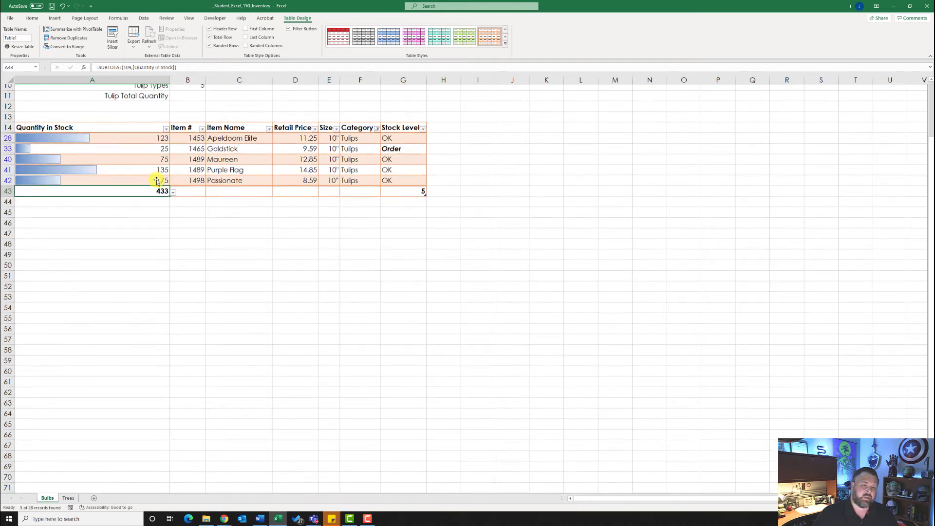
{"action": "scroll", "coordinate": [156, 182], "scroll_direction": "up", "scroll_amount": 2}
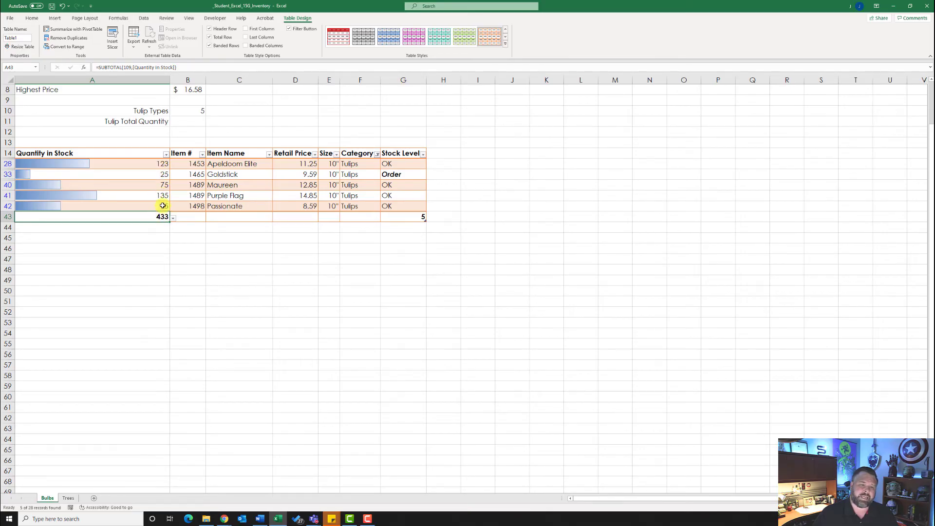
{"action": "left_click", "coordinate": [193, 121]}
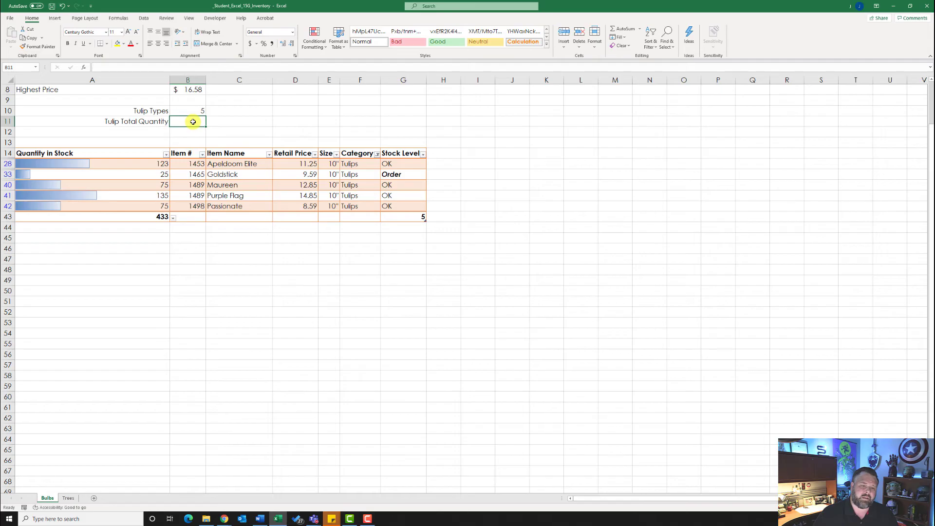
{"action": "type", "text": "433"}
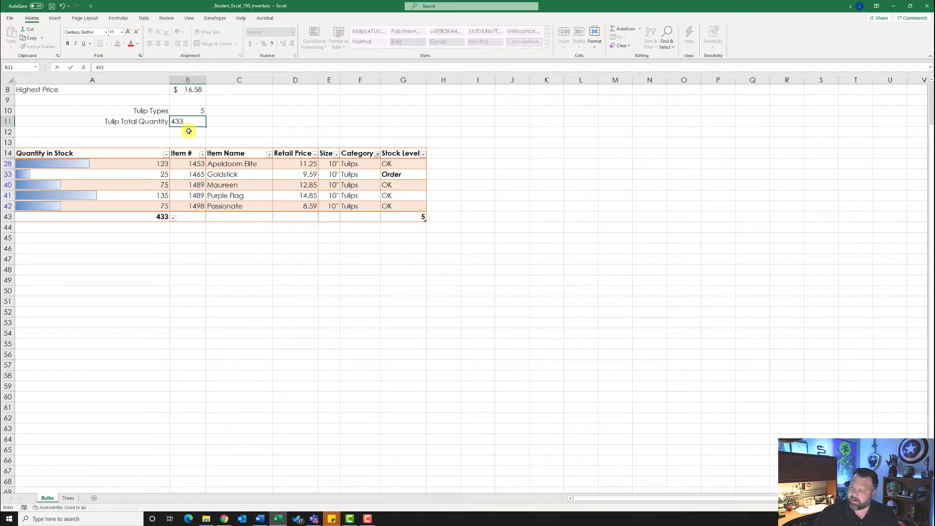
{"action": "key", "text": "Return"}
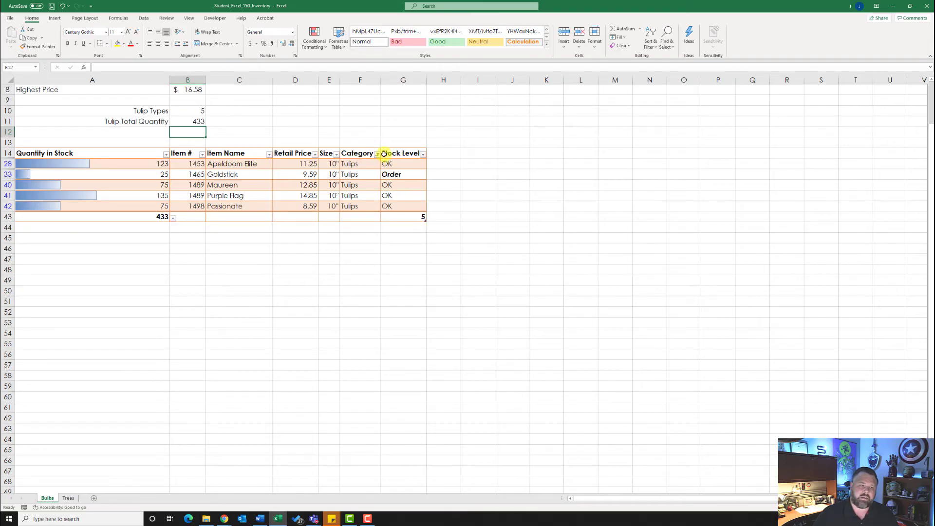
Clear the filter from Category and sort the table by Item # from smallest to largest.
{"action": "mouse_move", "coordinate": [377, 157]}
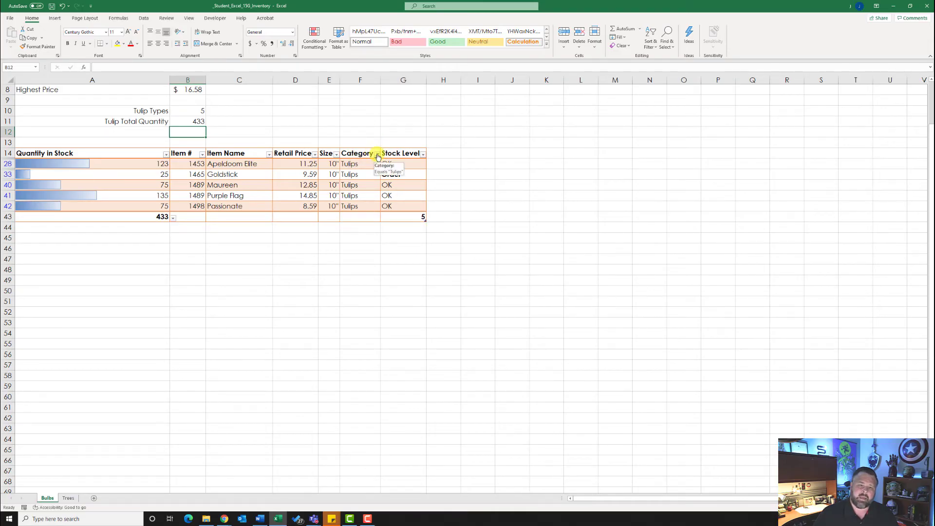
{"action": "left_click", "coordinate": [377, 156]}
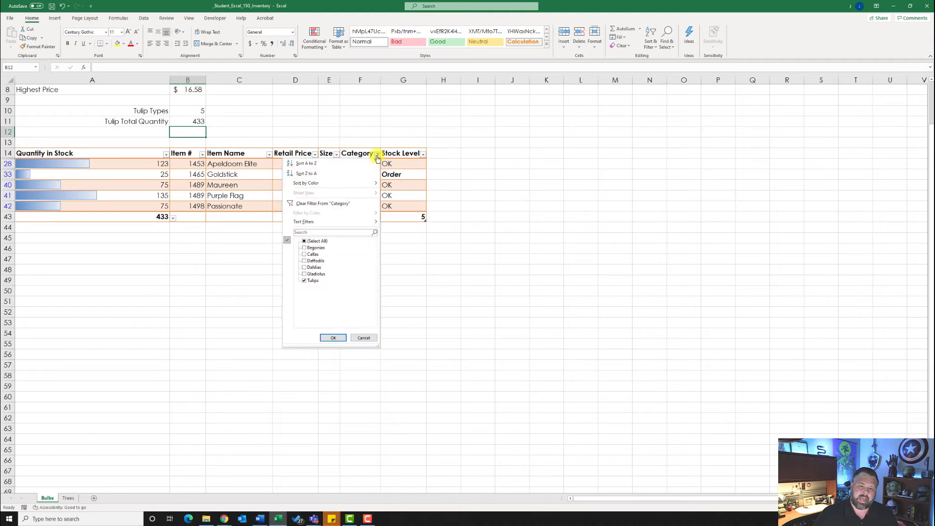
{"action": "left_click", "coordinate": [337, 204]}
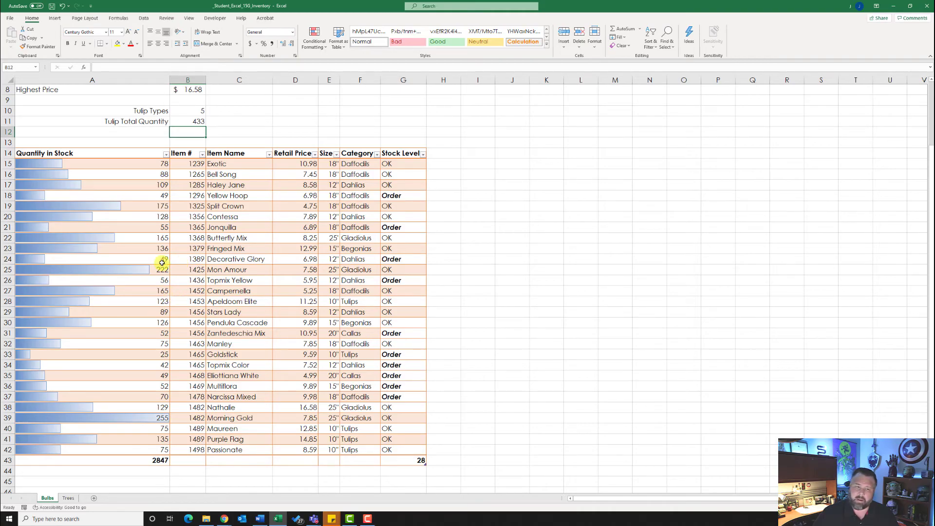
{"action": "left_click", "coordinate": [203, 155]}
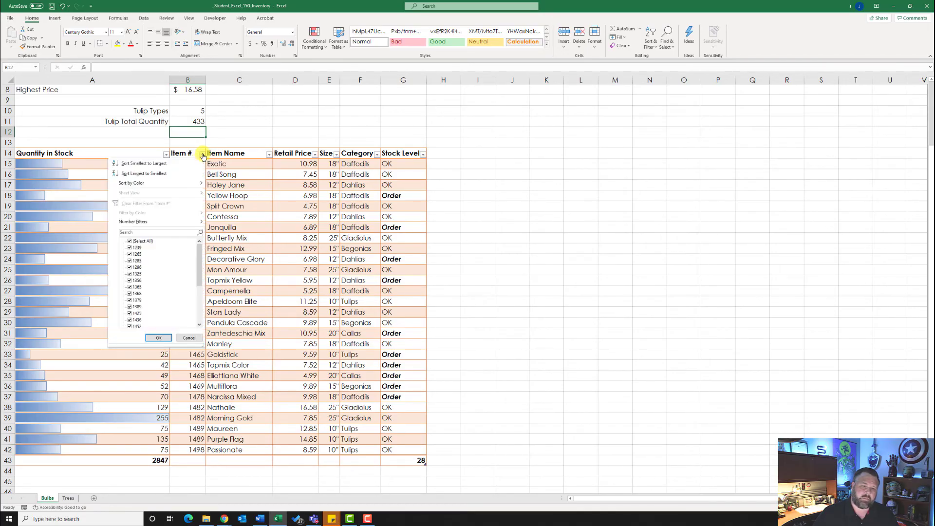
{"action": "left_click", "coordinate": [157, 164]}
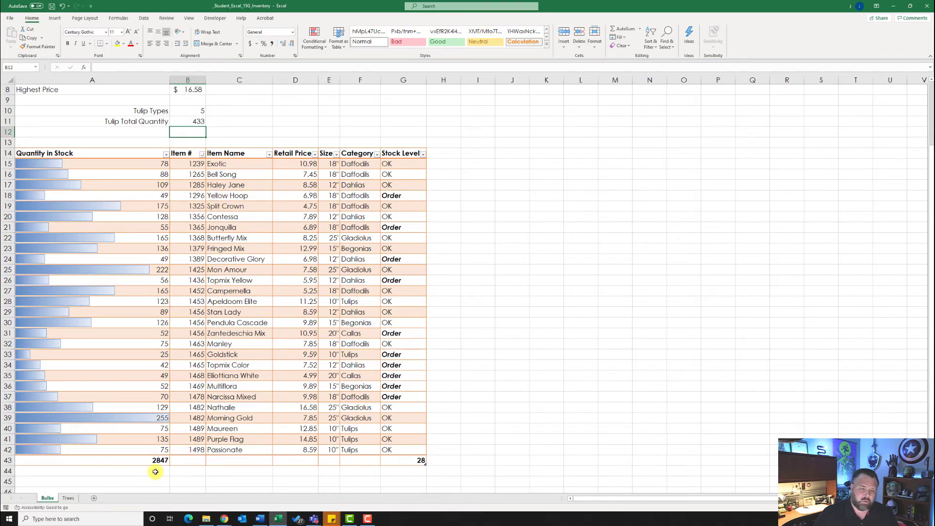
Remove the Total Row from the bulbs inventory table.
{"action": "left_click", "coordinate": [245, 204]}
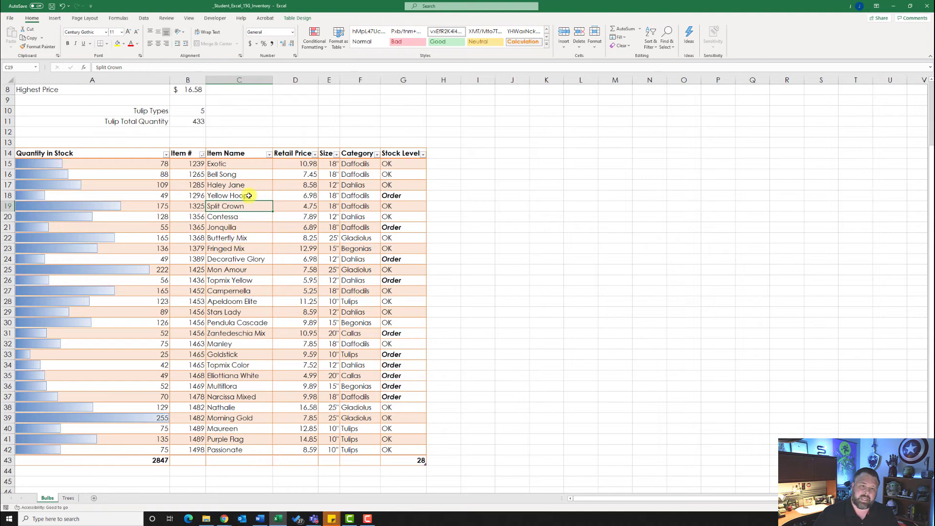
{"action": "left_click", "coordinate": [298, 17]}
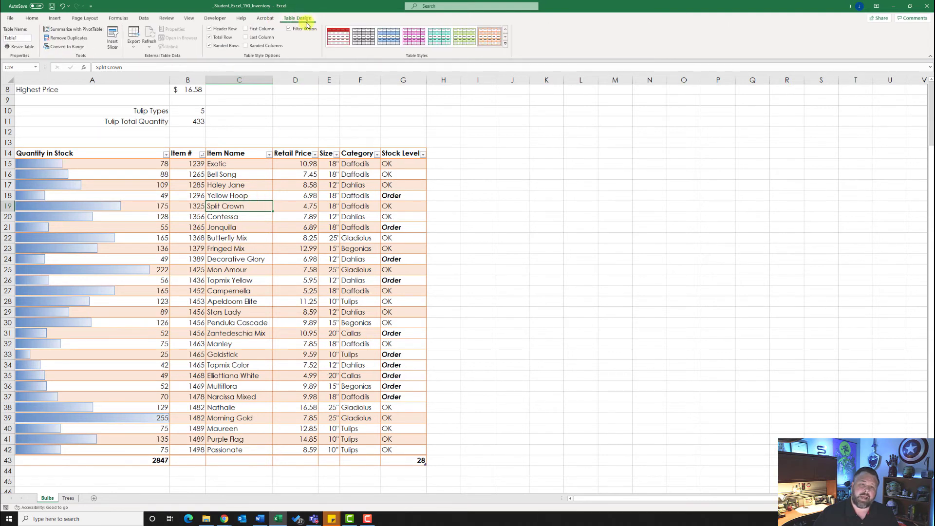
{"action": "left_click", "coordinate": [210, 38]}
{"action": "left_click", "coordinate": [237, 322]}
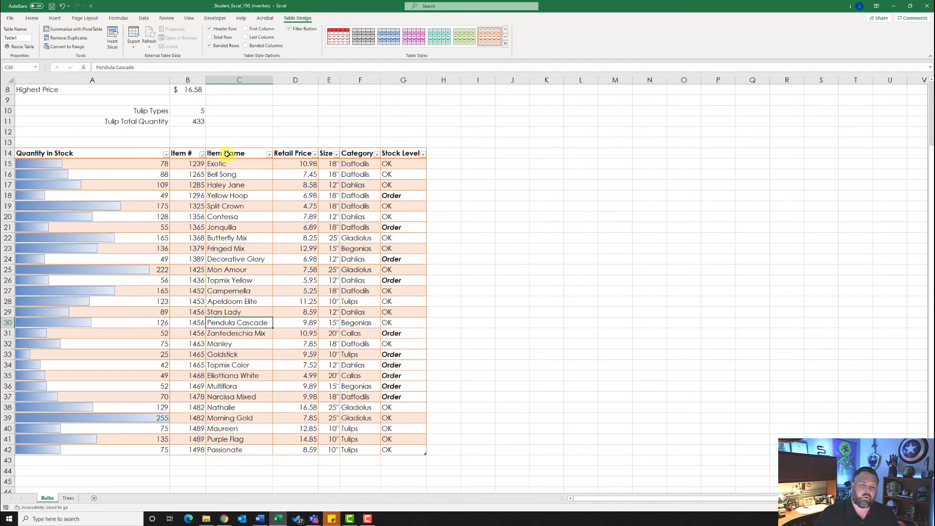
{"action": "left_click", "coordinate": [162, 156]}
{"action": "right_click", "coordinate": [122, 156]}
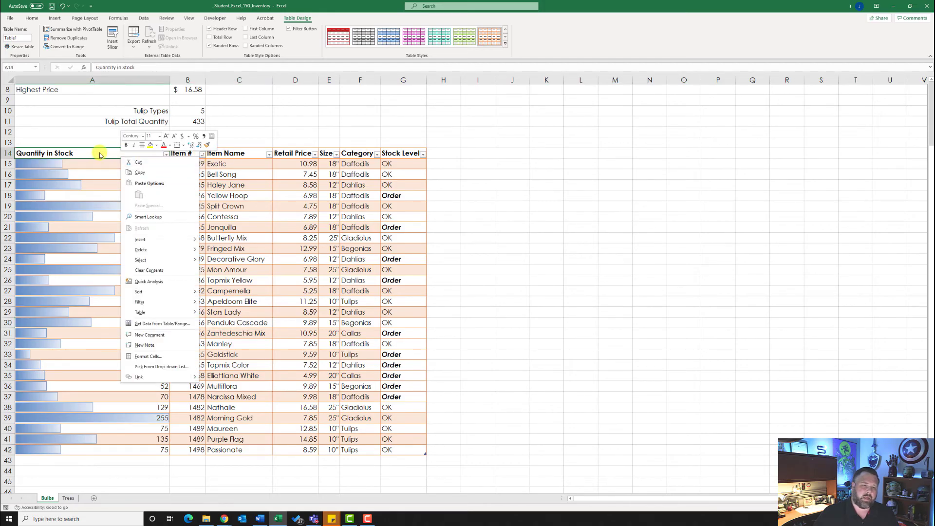
{"action": "key", "text": "Escape"}
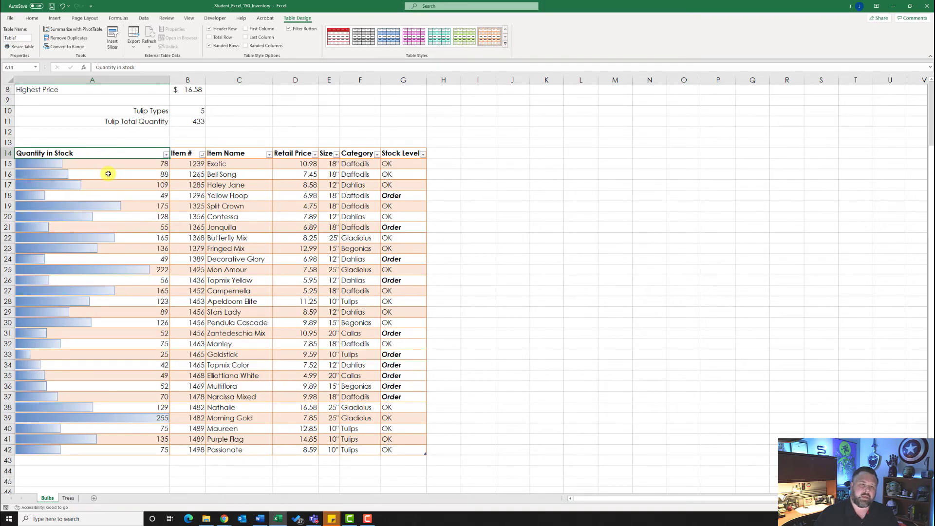
Set row 14 ($14:$14) of the Bulbs sheet as the print title row repeated at the top of each page.
{"action": "left_click", "coordinate": [91, 20]}
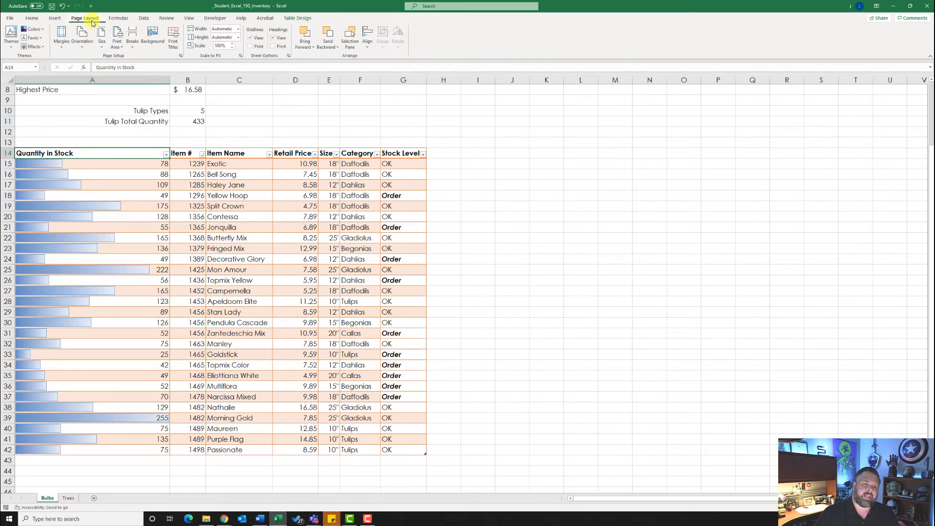
{"action": "left_click", "coordinate": [181, 56]}
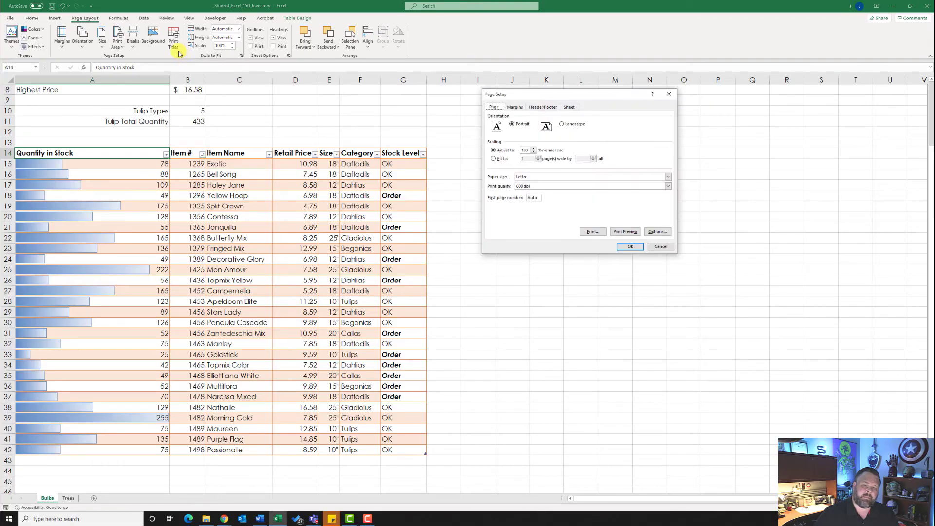
{"action": "left_click", "coordinate": [571, 107]}
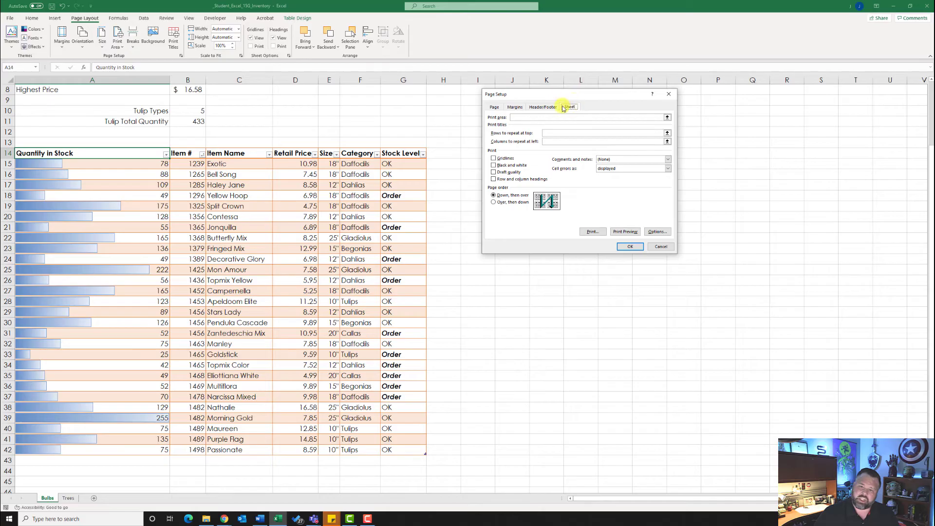
{"action": "left_click_drag", "start_coordinate": [575, 93], "coordinate": [555, 102]}
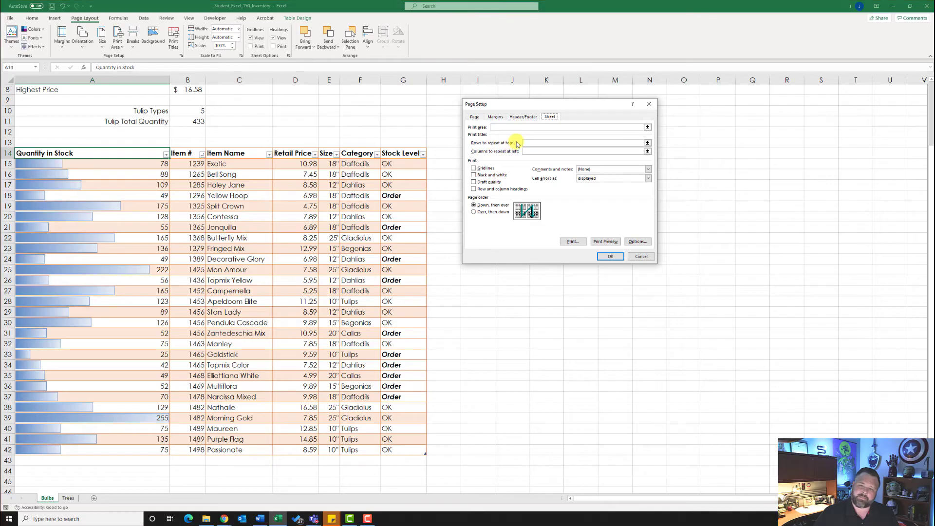
{"action": "left_click", "coordinate": [563, 144]}
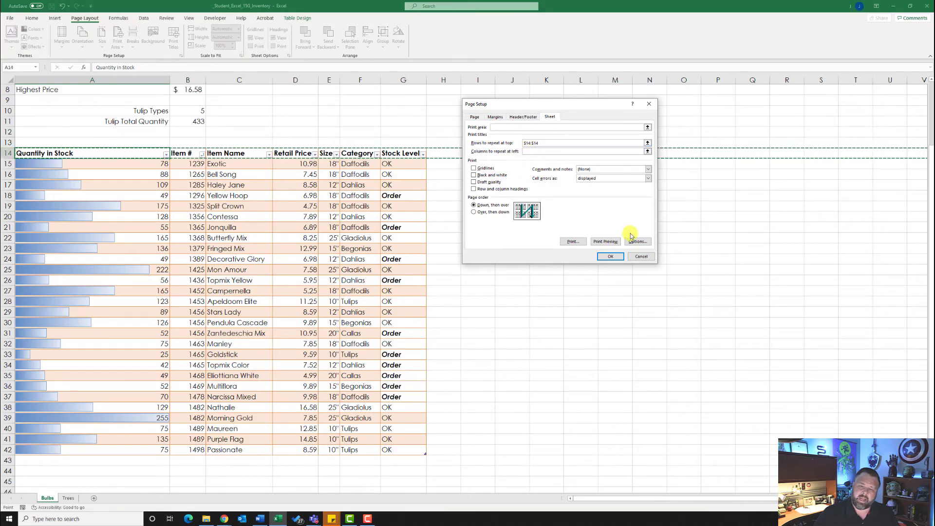
{"action": "left_click", "coordinate": [608, 258]}
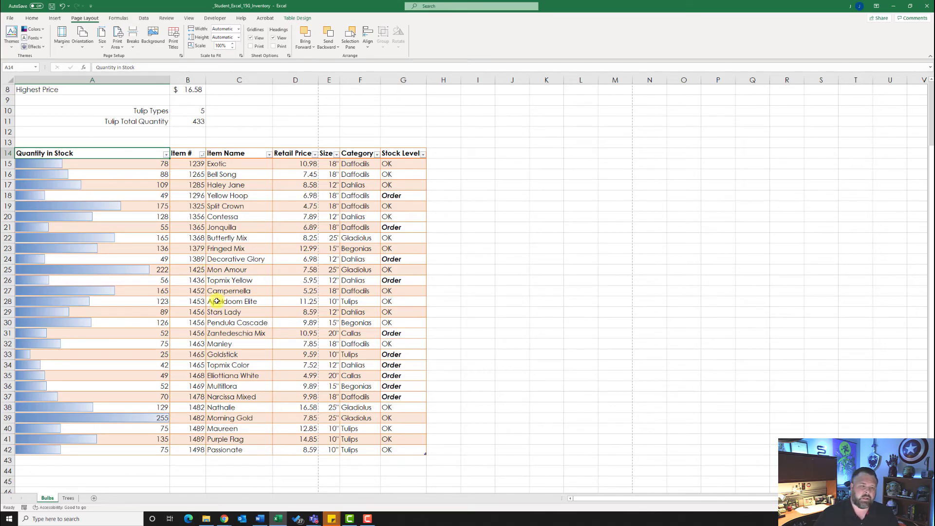
On the Trees sheet, convert the inventory range A14:G42 into a table with headers.
{"action": "left_click", "coordinate": [68, 499]}
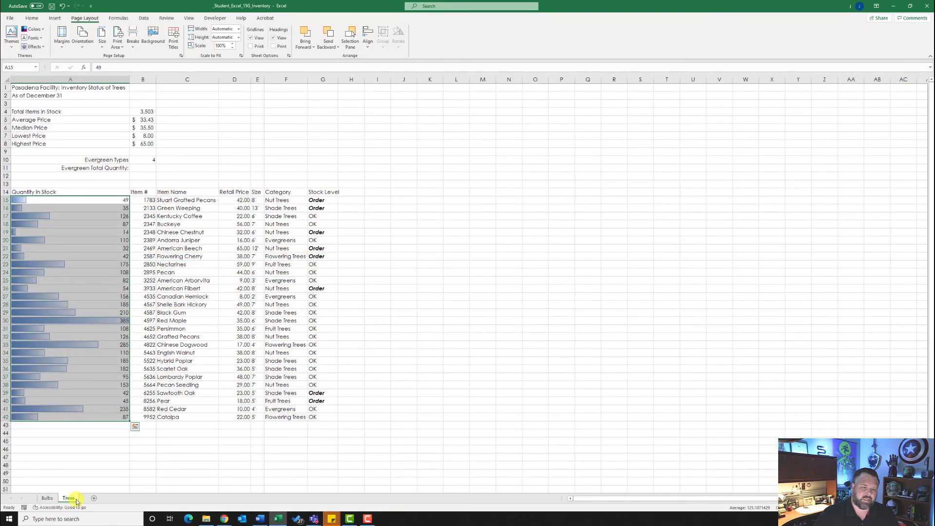
{"action": "left_click", "coordinate": [31, 192]}
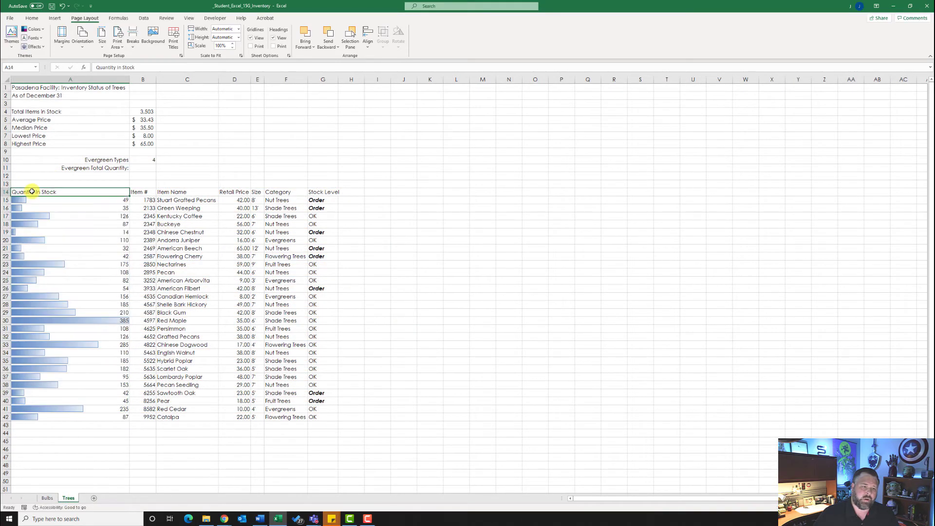
{"action": "left_click_drag", "start_coordinate": [32, 192], "coordinate": [321, 416]}
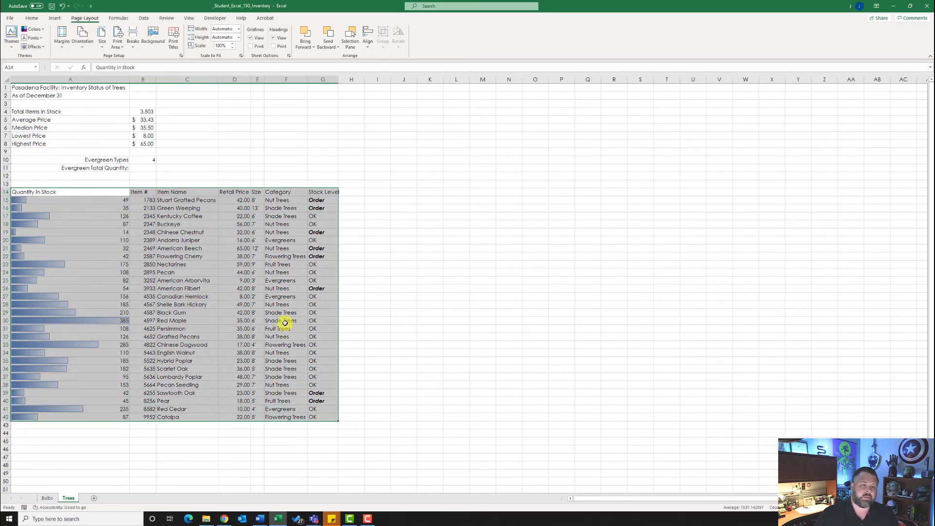
{"action": "left_click", "coordinate": [55, 18]}
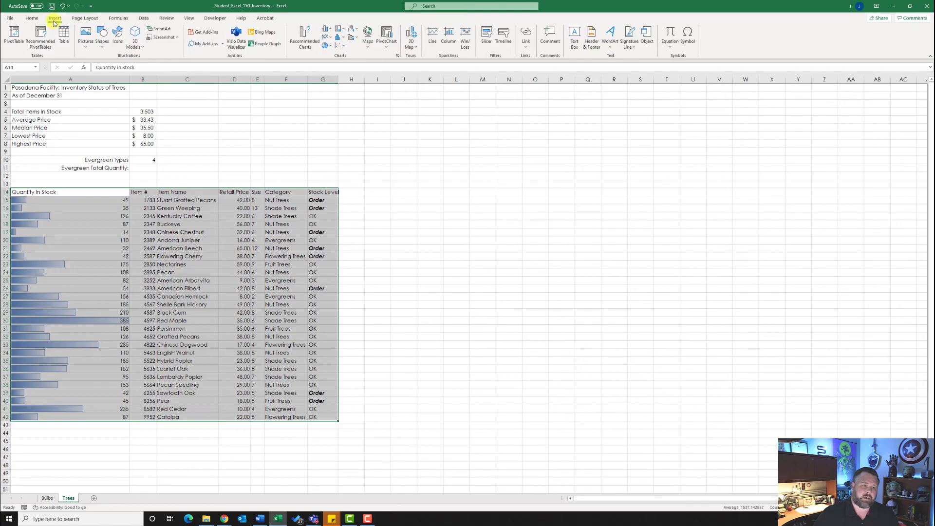
{"action": "left_click", "coordinate": [64, 35]}
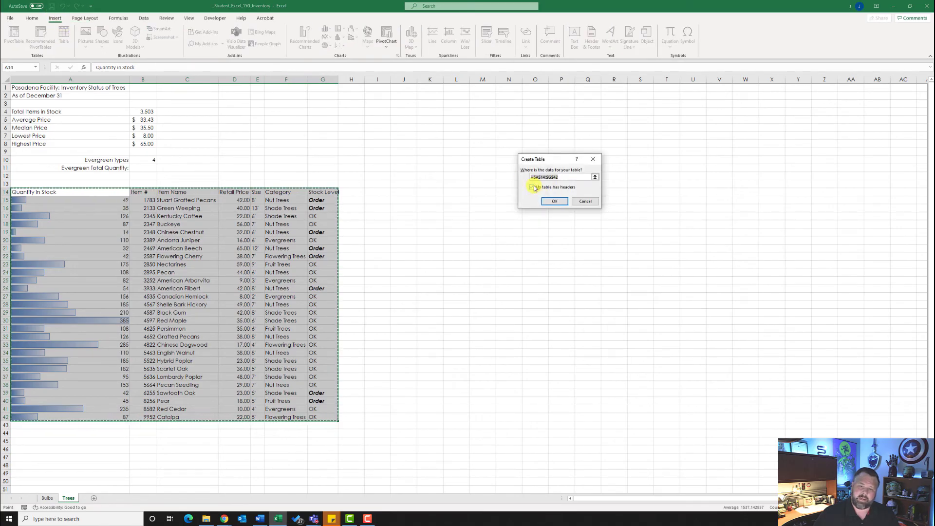
{"action": "left_click", "coordinate": [557, 202]}
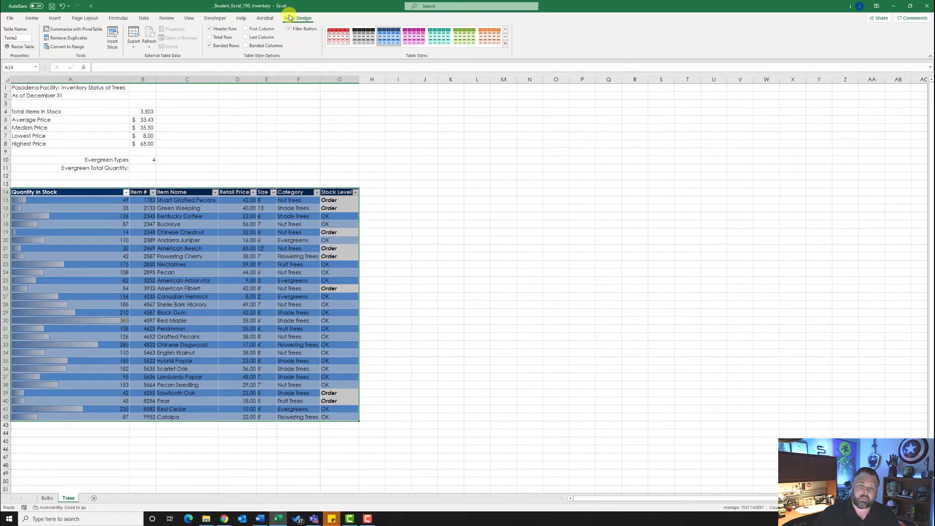
Apply the green banded style from the Light group's third row to the trees table and add a Total Row.
{"action": "left_click", "coordinate": [506, 45]}
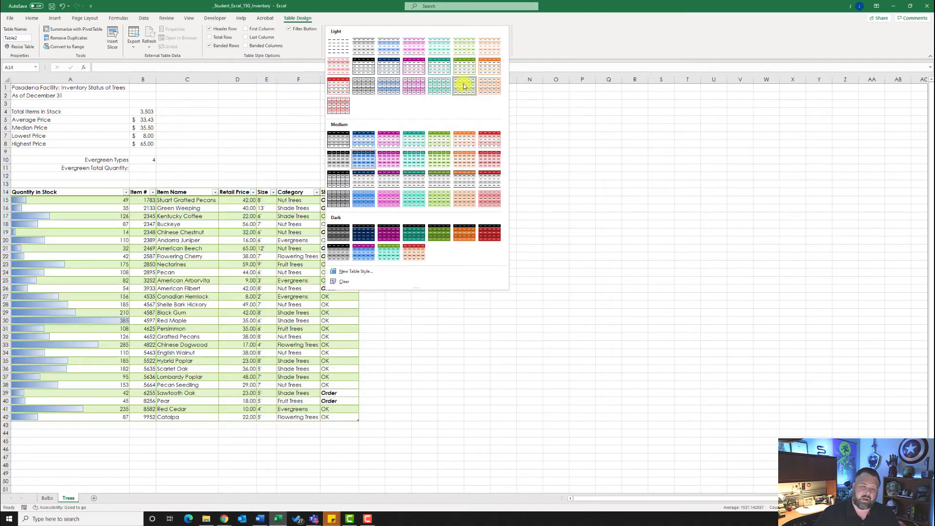
{"action": "left_click", "coordinate": [463, 84]}
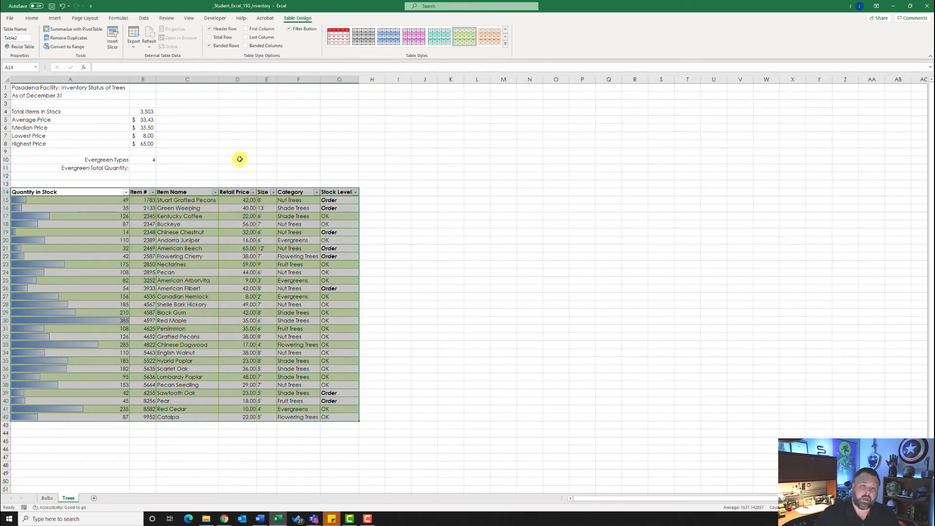
{"action": "left_click", "coordinate": [183, 255]}
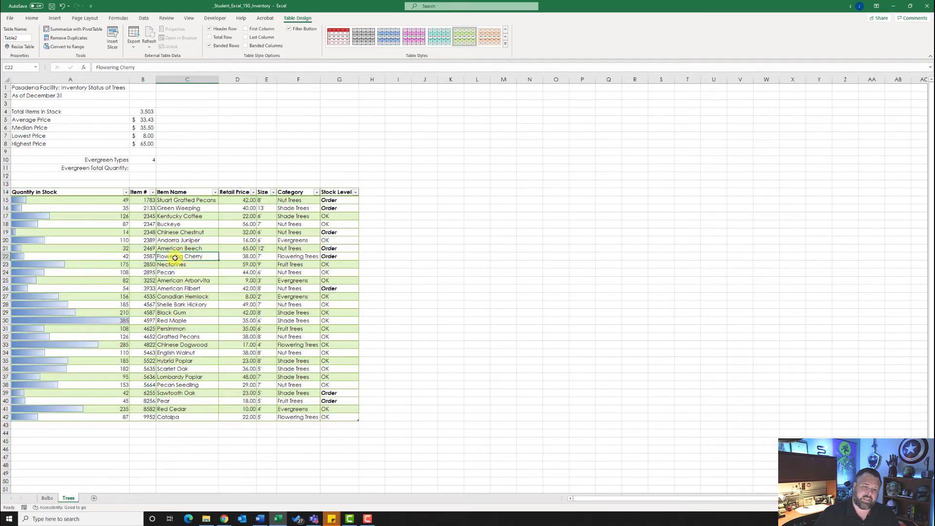
{"action": "left_click", "coordinate": [212, 37]}
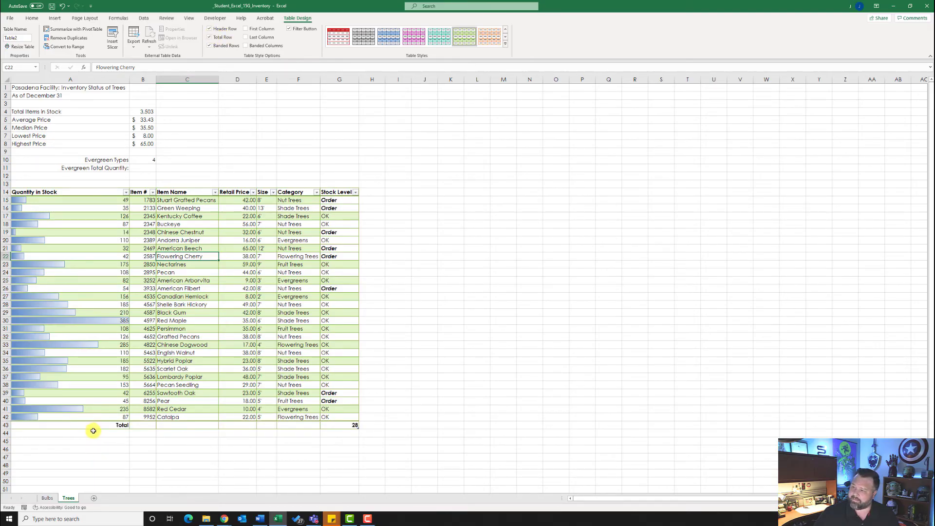
Filter the Category column of the trees table to show only Evergreens.
{"action": "left_click", "coordinate": [316, 193]}
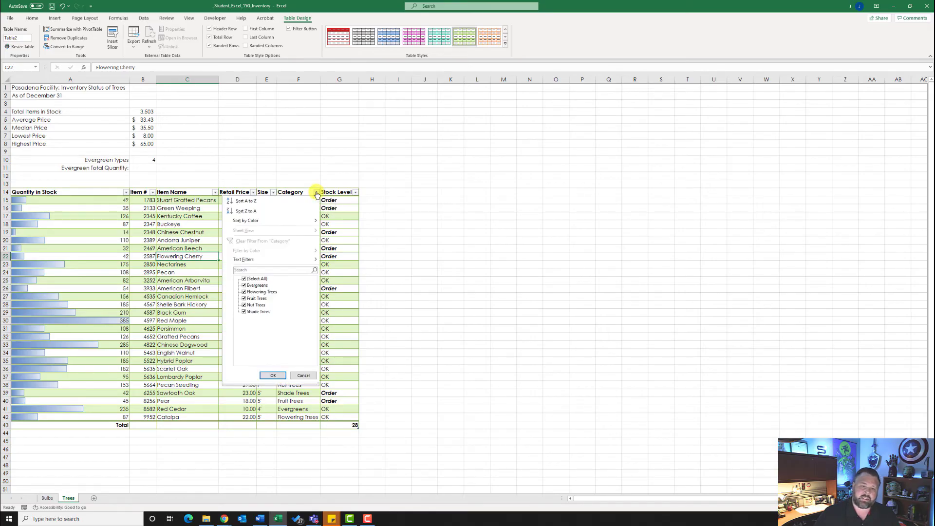
{"action": "left_click", "coordinate": [244, 286]}
{"action": "left_click", "coordinate": [245, 292]}
{"action": "left_click", "coordinate": [244, 298]}
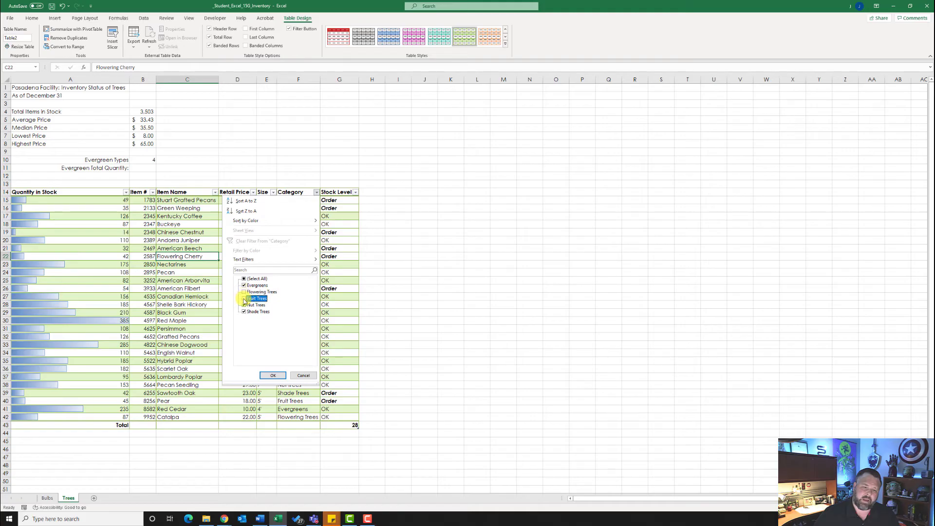
{"action": "left_click", "coordinate": [245, 305]}
{"action": "left_click", "coordinate": [244, 311]}
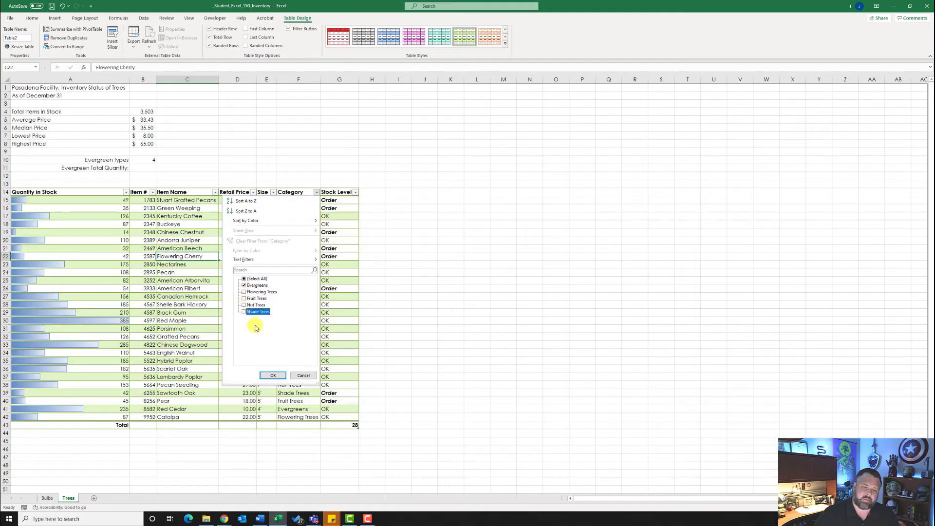
{"action": "left_click", "coordinate": [273, 376]}
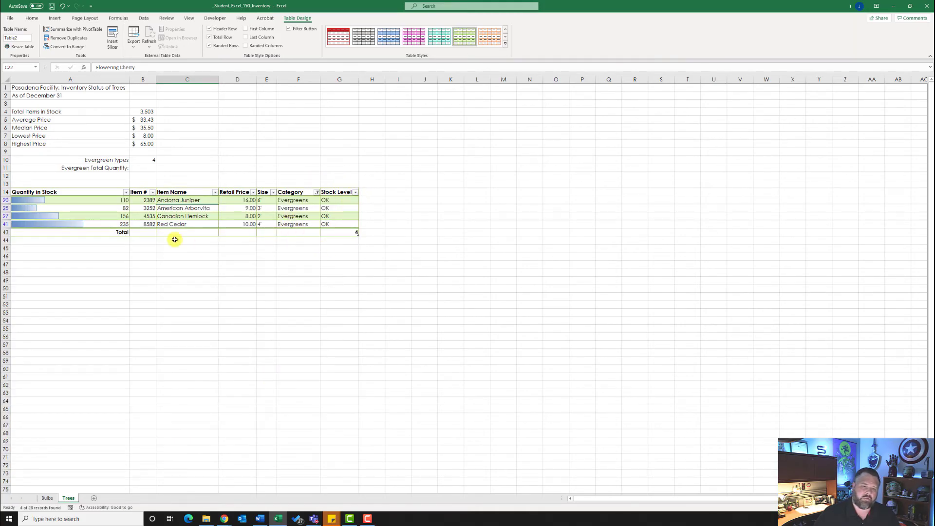
Set the Total Row cell of the trees table's Quantity in Stock column to the Sum function.
{"action": "left_click", "coordinate": [90, 232]}
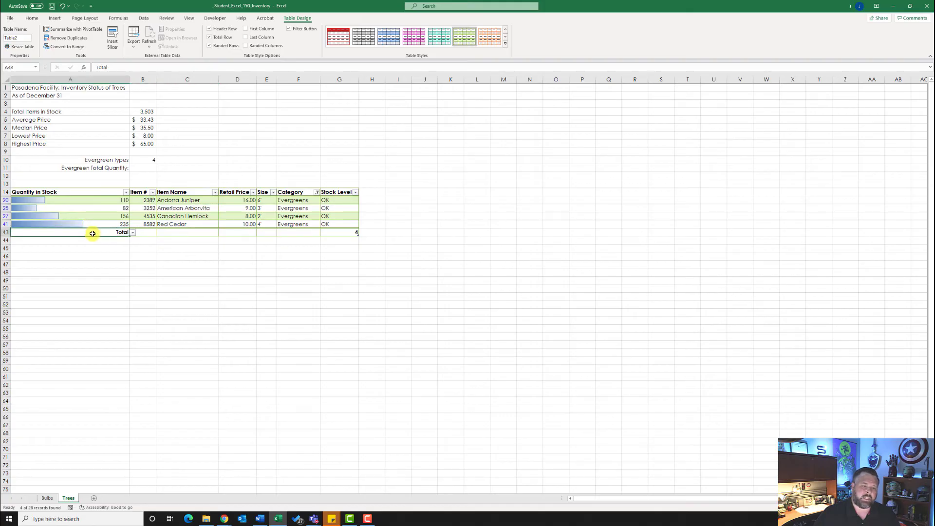
{"action": "left_click", "coordinate": [132, 233]}
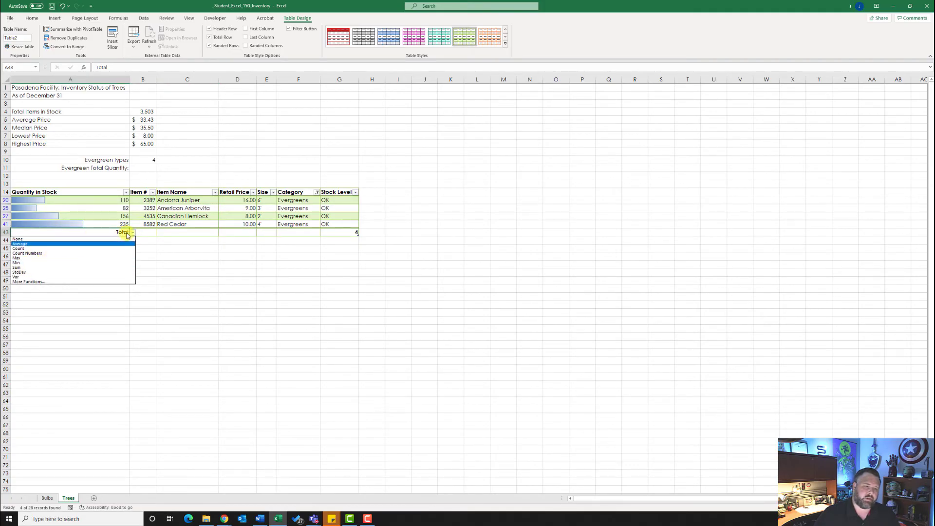
{"action": "left_click", "coordinate": [39, 267]}
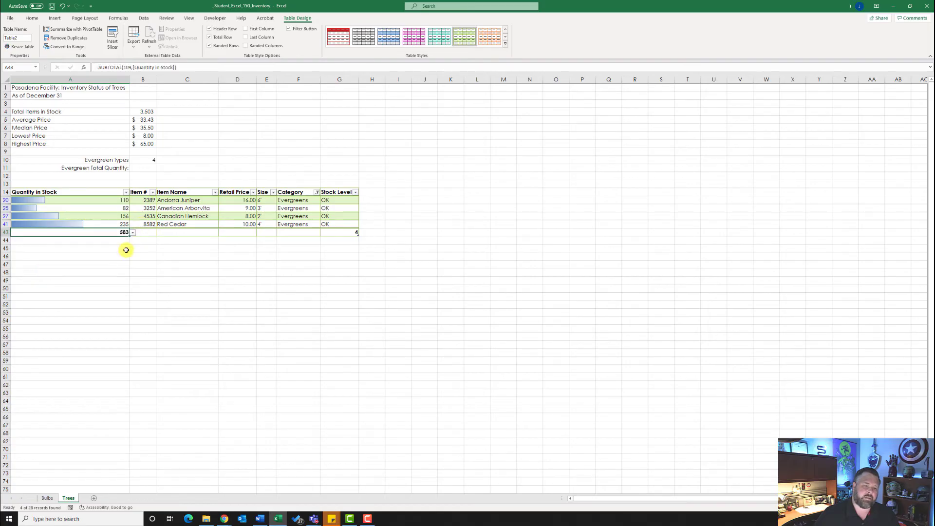
Enter 583 as the Evergreen Total Quantity in cell B11.
{"action": "left_click", "coordinate": [142, 167]}
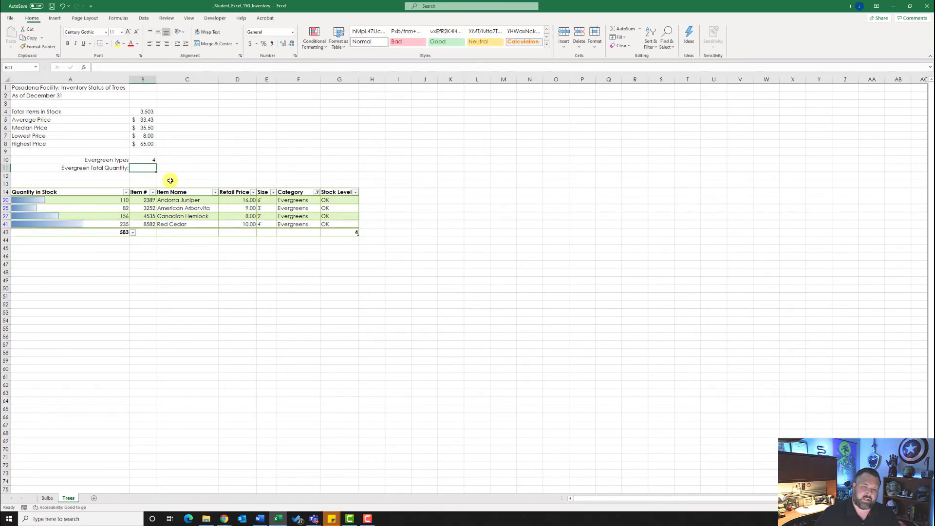
{"action": "type", "text": "583"}
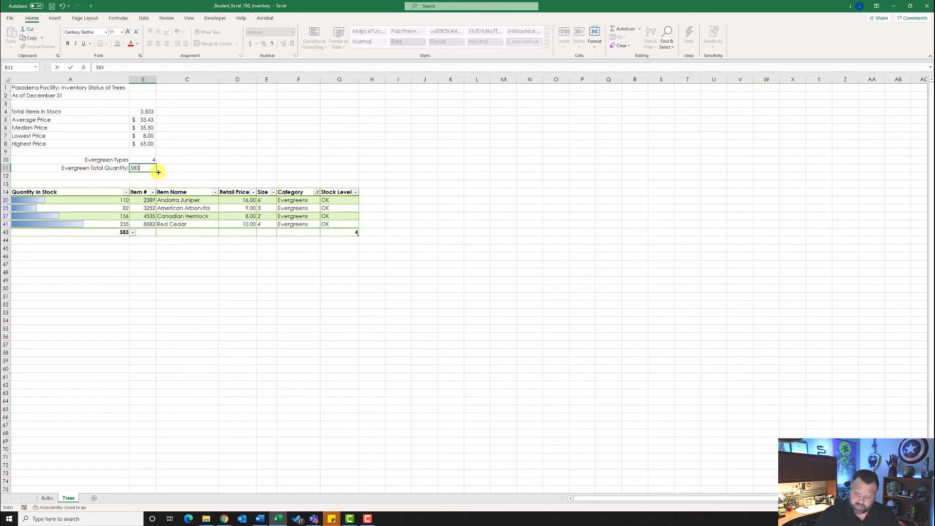
{"action": "key", "text": "Return"}
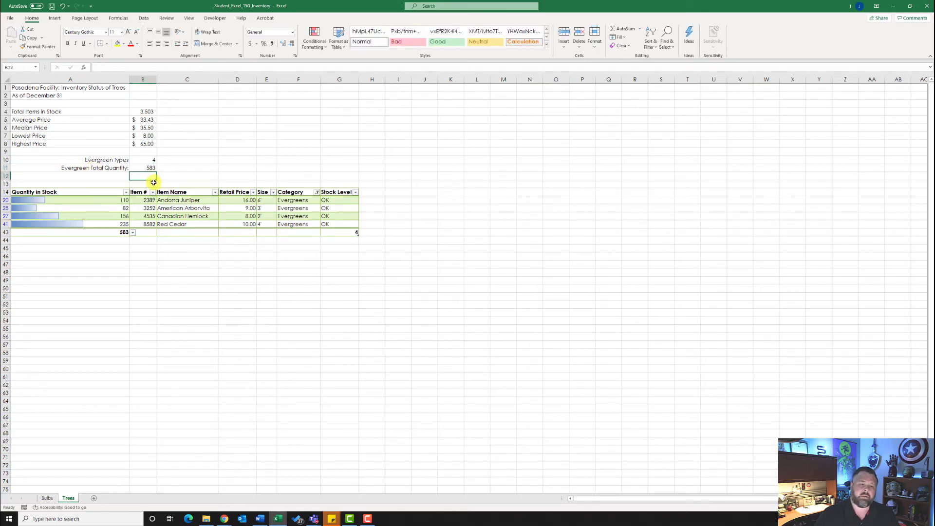
Clear the Category filter from the trees table and sort it by Item # from smallest to largest.
{"action": "left_click", "coordinate": [316, 193]}
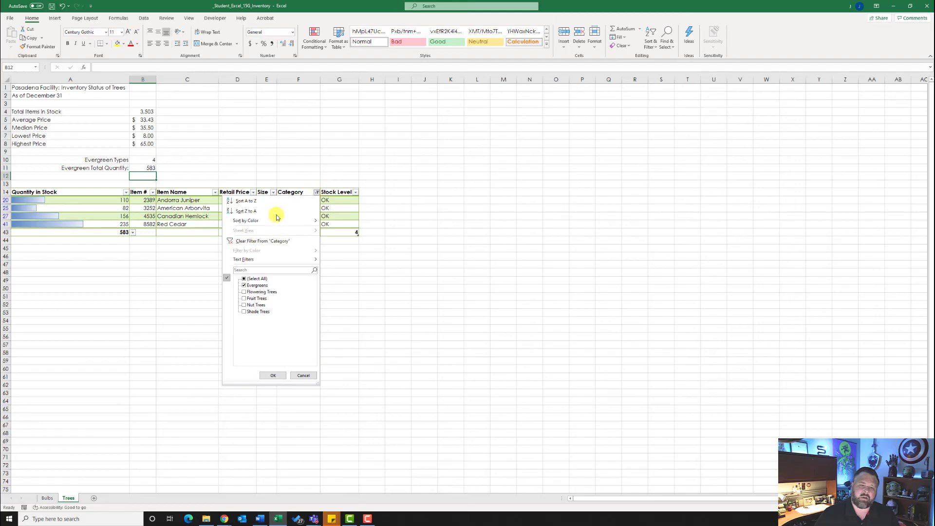
{"action": "left_click", "coordinate": [268, 242]}
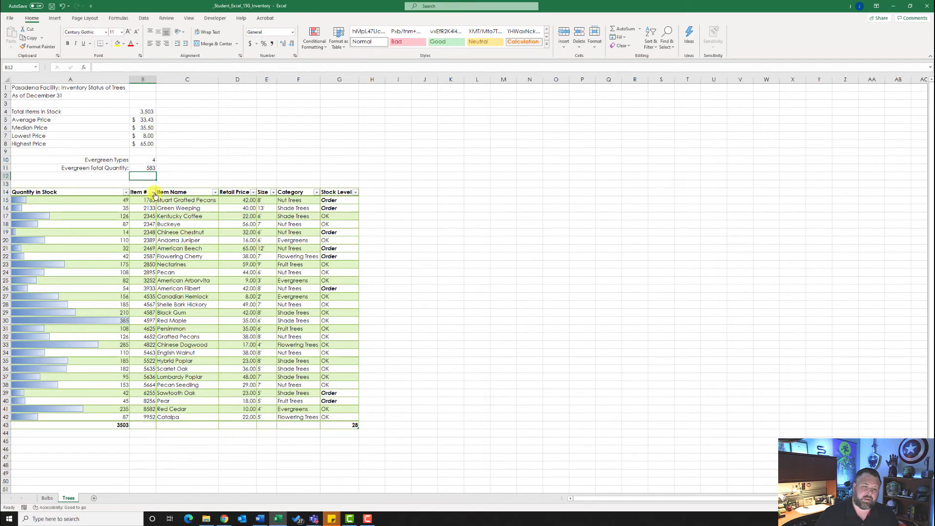
{"action": "left_click", "coordinate": [152, 193]}
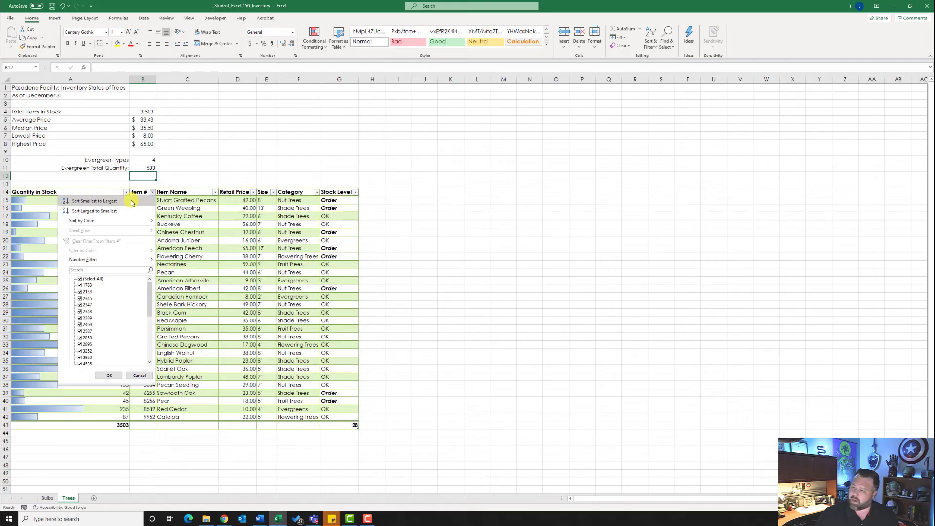
{"action": "left_click", "coordinate": [132, 202]}
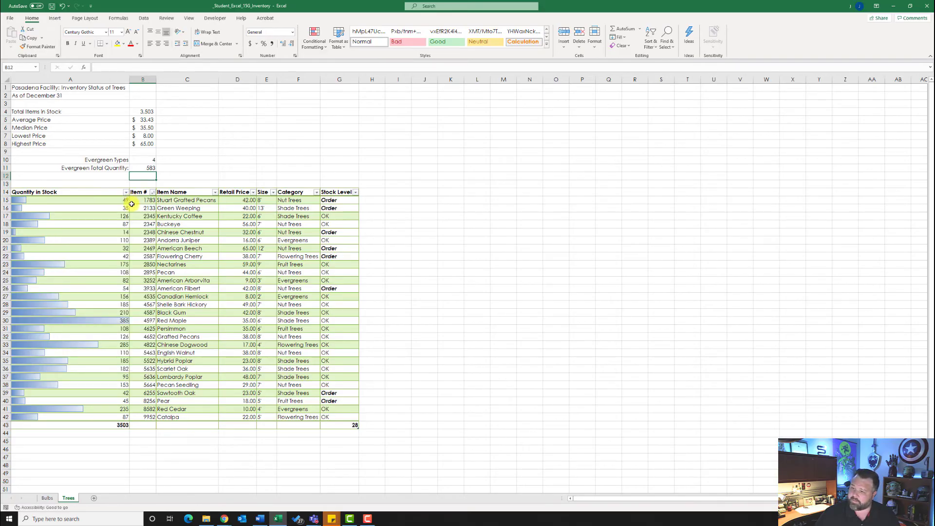
Remove the Total Row from the trees inventory table.
{"action": "left_click", "coordinate": [214, 289]}
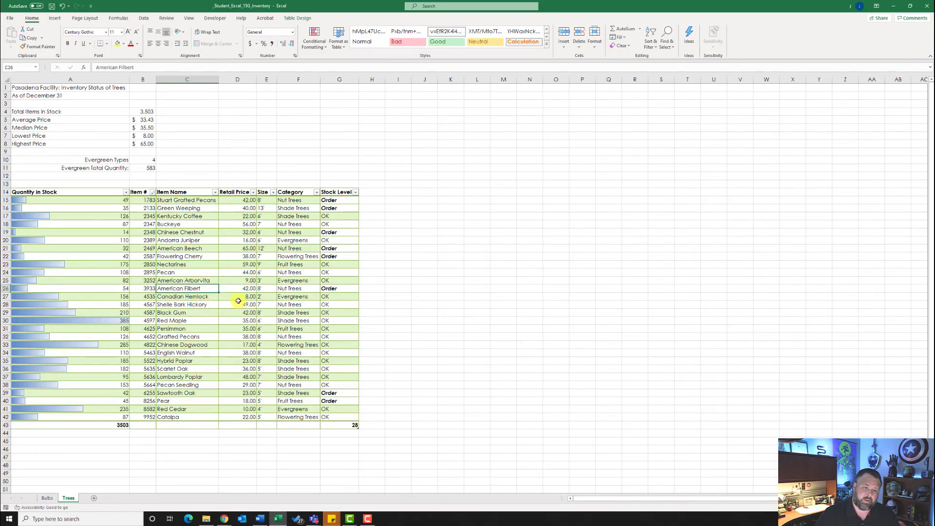
{"action": "left_click", "coordinate": [298, 18]}
{"action": "left_click", "coordinate": [209, 38]}
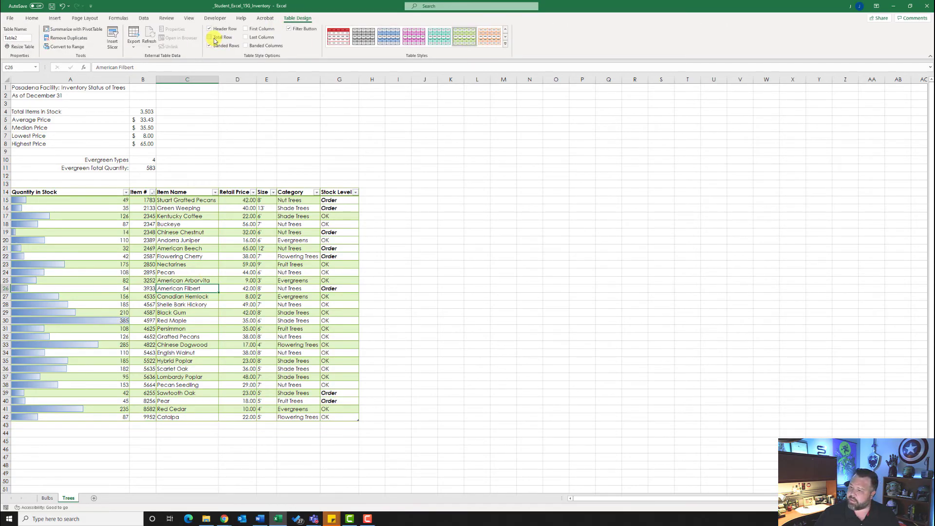
Set row 14 of the Trees sheet to repeat at the top of printed pages and save the workbook.
{"action": "left_click", "coordinate": [90, 19]}
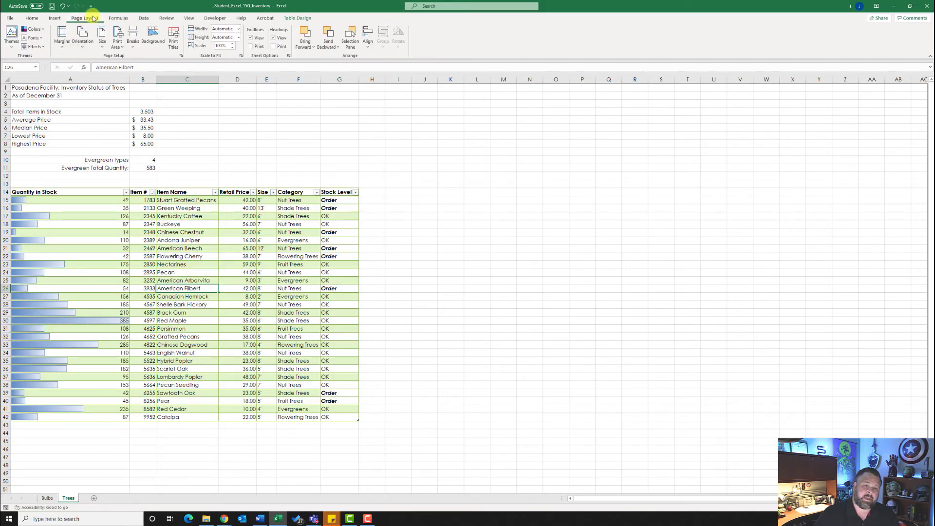
{"action": "left_click", "coordinate": [180, 57]}
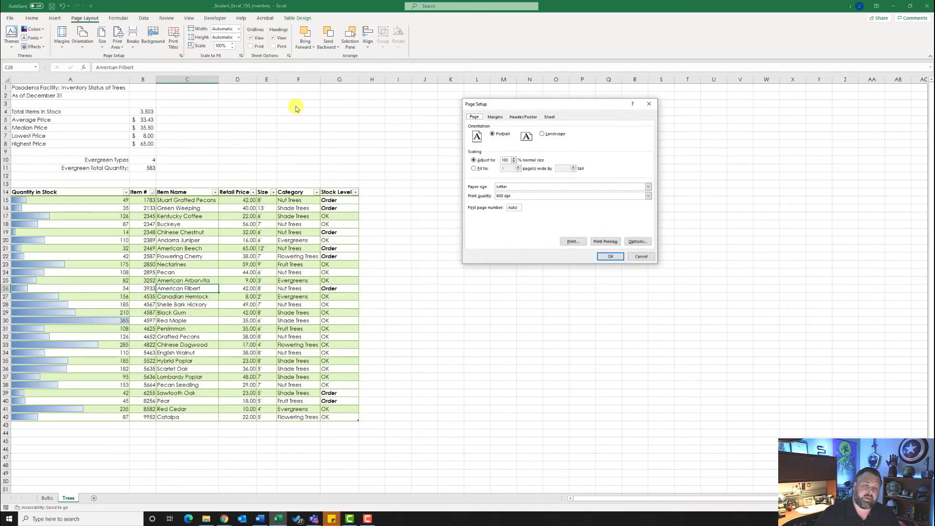
{"action": "left_click", "coordinate": [550, 118]}
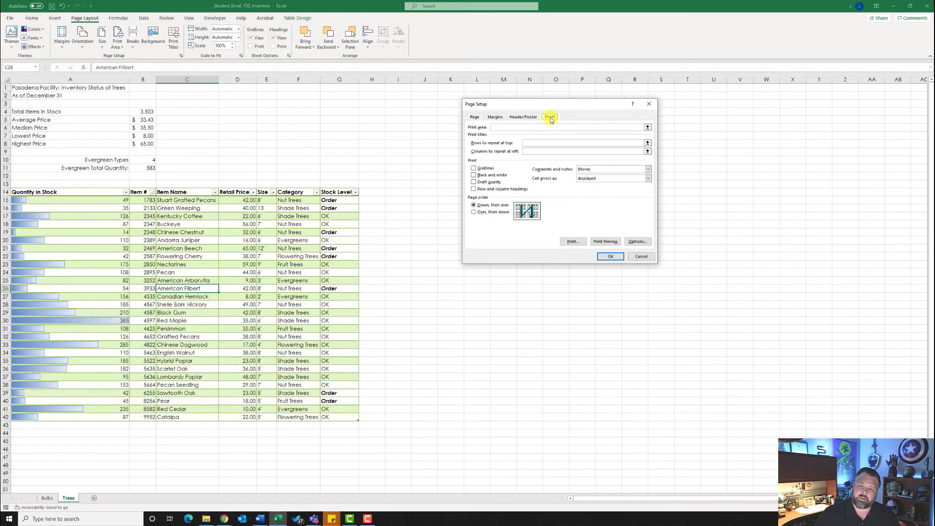
{"action": "left_click", "coordinate": [534, 142]}
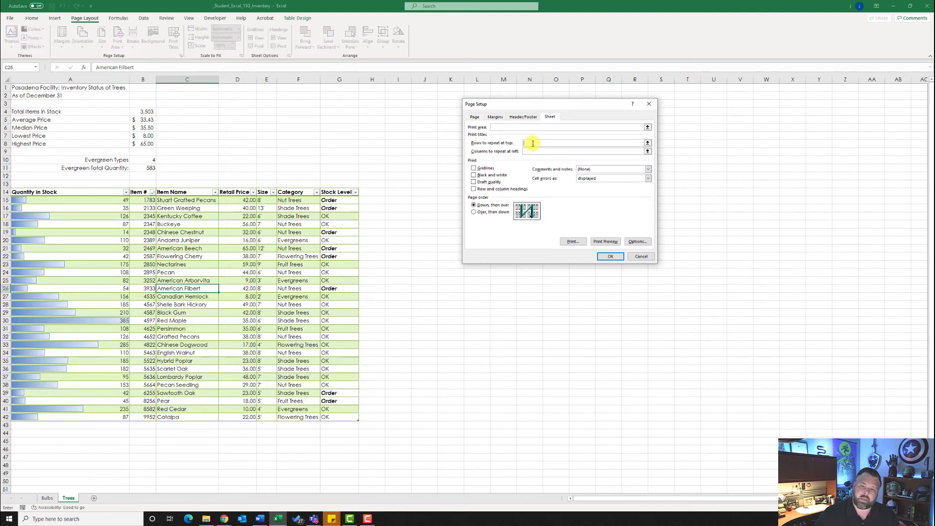
{"action": "left_click", "coordinate": [5, 192]}
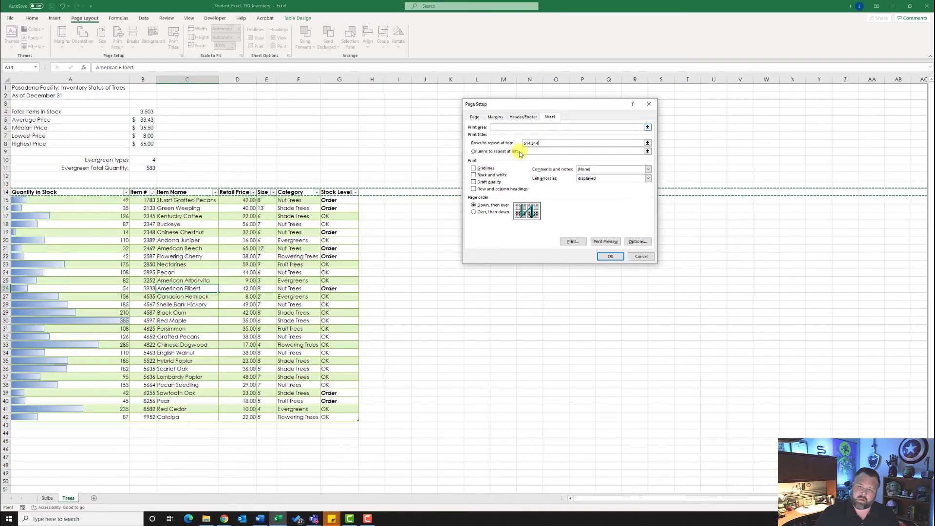
{"action": "left_click", "coordinate": [611, 257]}
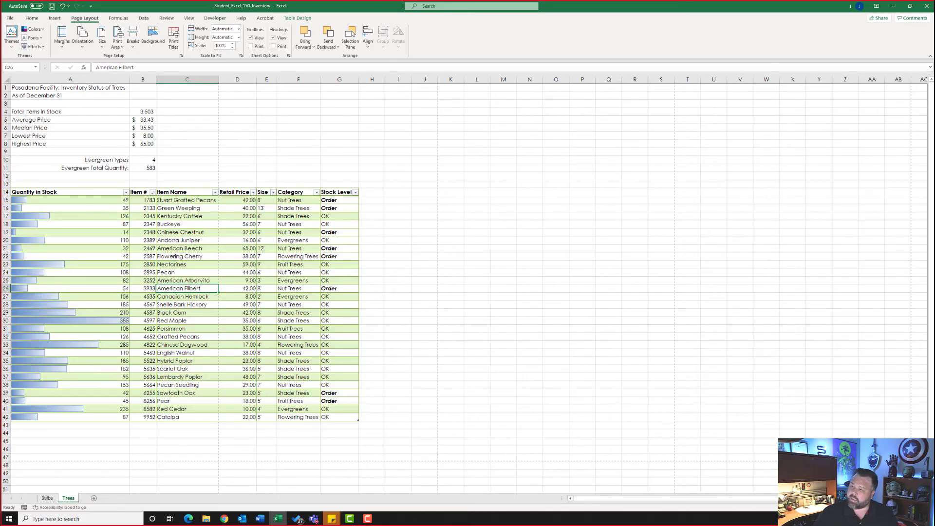
{"action": "left_click", "coordinate": [50, 7]}
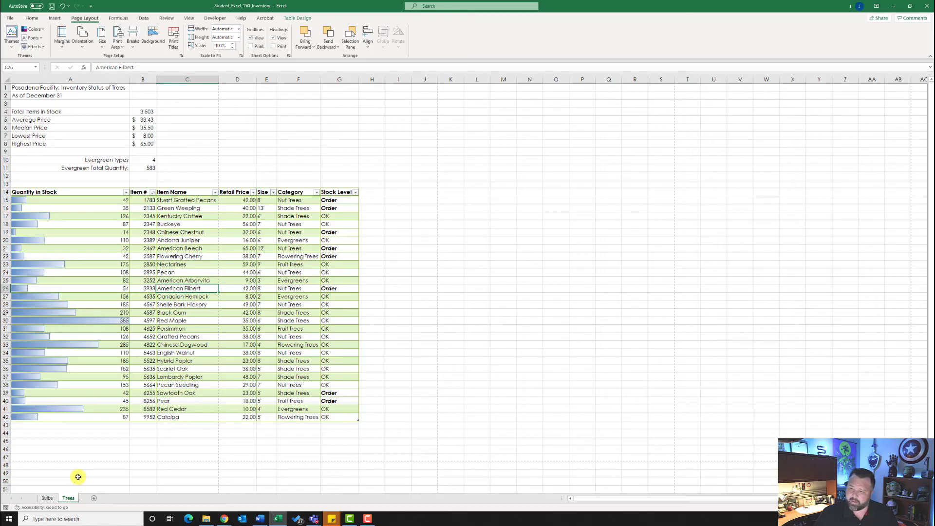
Group all sheets, then merge and center the title across A1:G1 with the Title cell style.
{"action": "right_click", "coordinate": [68, 499]}
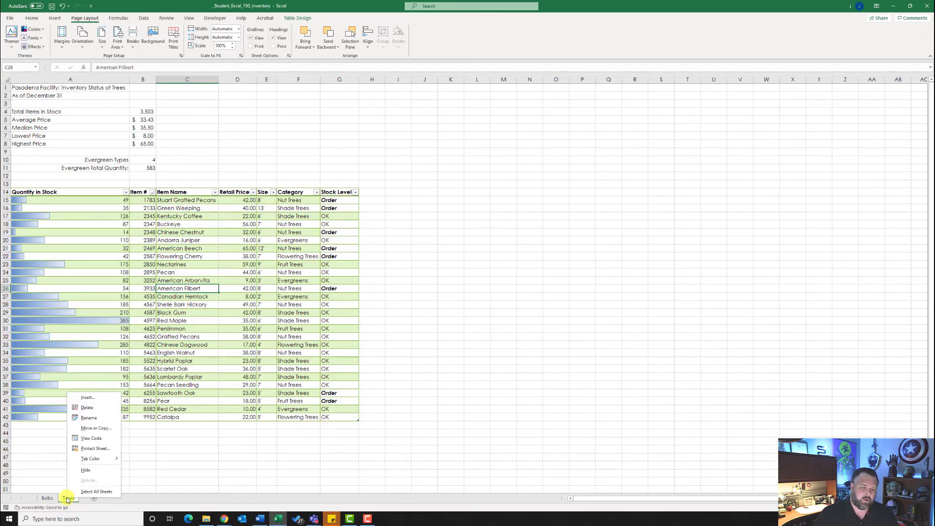
{"action": "left_click", "coordinate": [96, 492]}
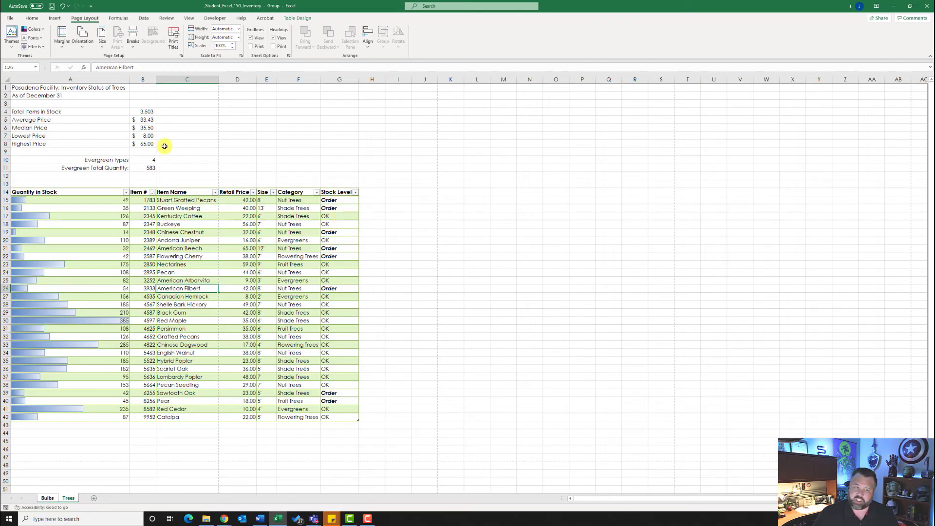
{"action": "left_click", "coordinate": [21, 88]}
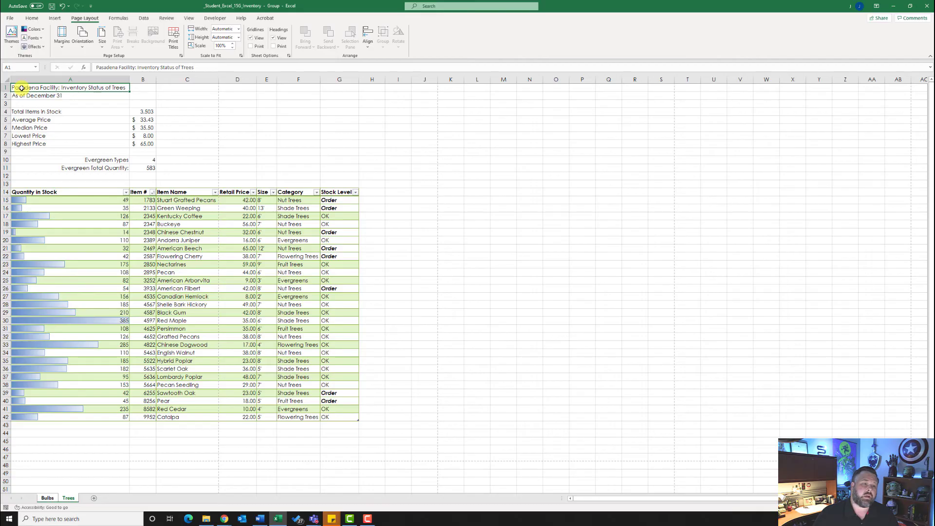
{"action": "left_click_drag", "start_coordinate": [21, 88], "coordinate": [350, 82]}
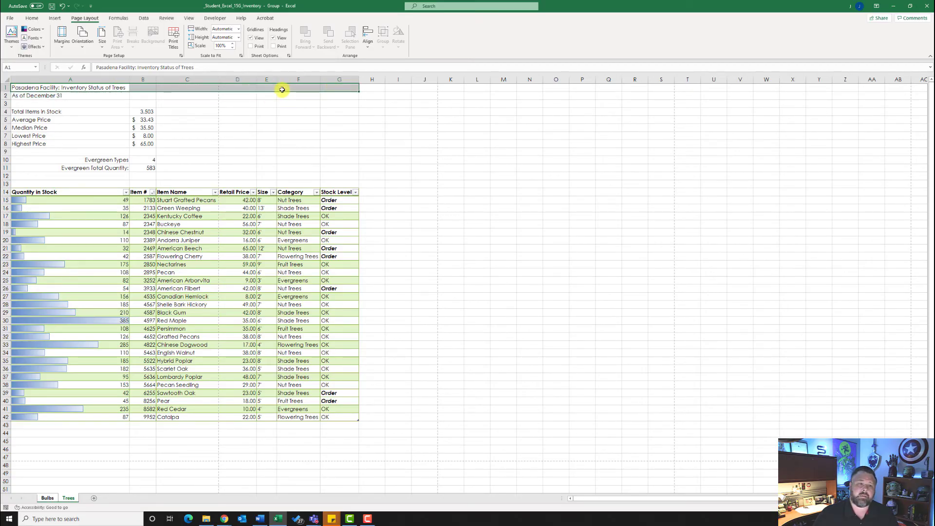
{"action": "left_click", "coordinate": [32, 18]}
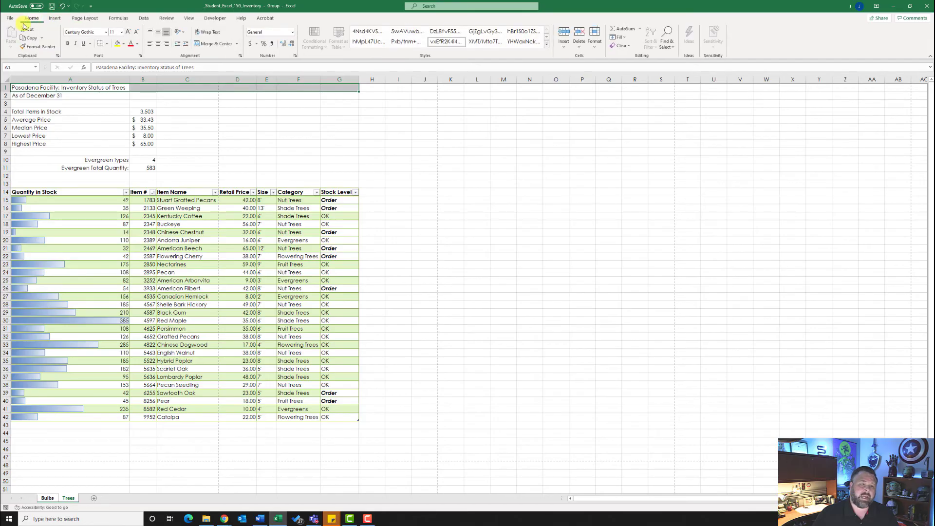
{"action": "left_click", "coordinate": [216, 44]}
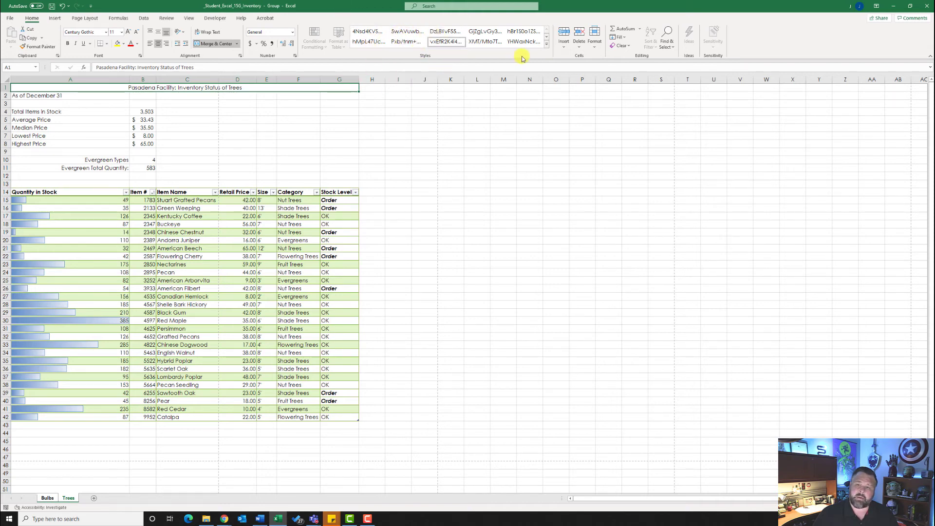
{"action": "left_click", "coordinate": [547, 46]}
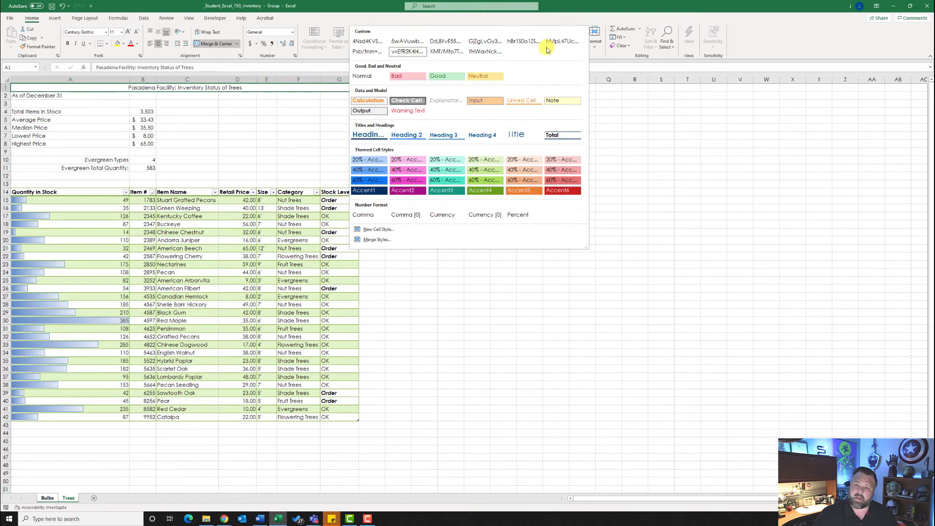
{"action": "left_click", "coordinate": [521, 136]}
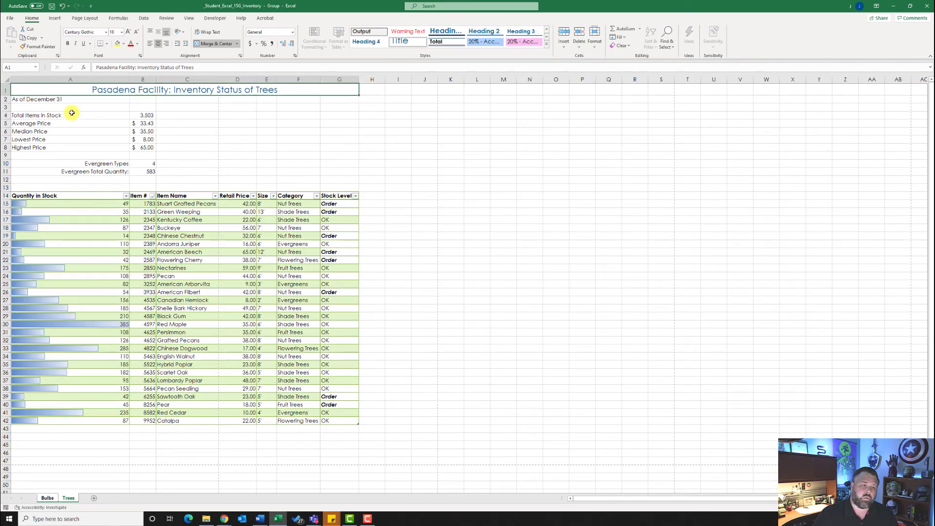
Merge and center the date subtitle across A2:G2 and apply the Heading 1 cell style.
{"action": "left_click_drag", "start_coordinate": [28, 99], "coordinate": [344, 100]}
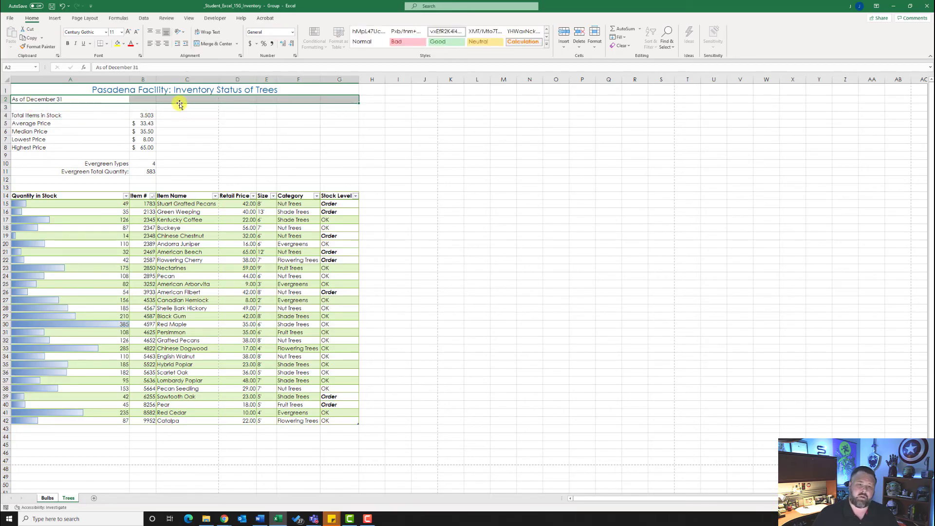
{"action": "left_click", "coordinate": [214, 44]}
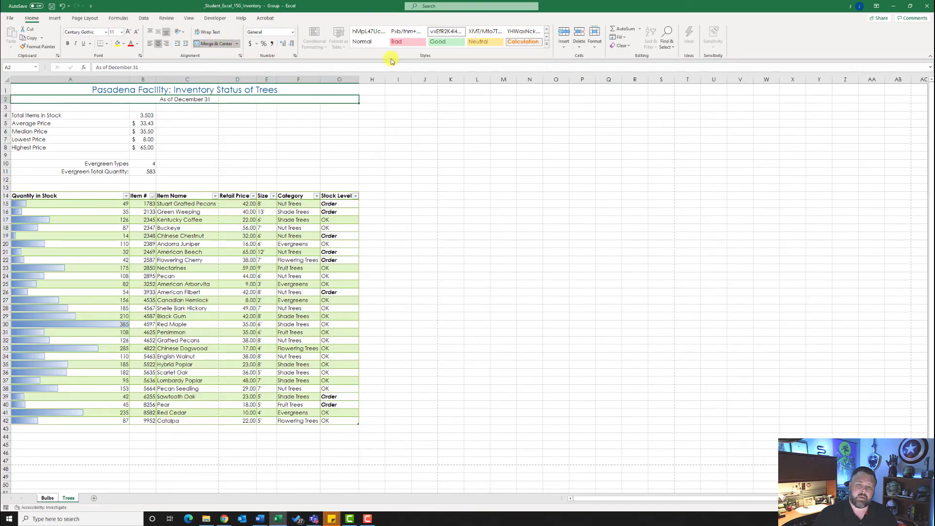
{"action": "left_click", "coordinate": [530, 43]}
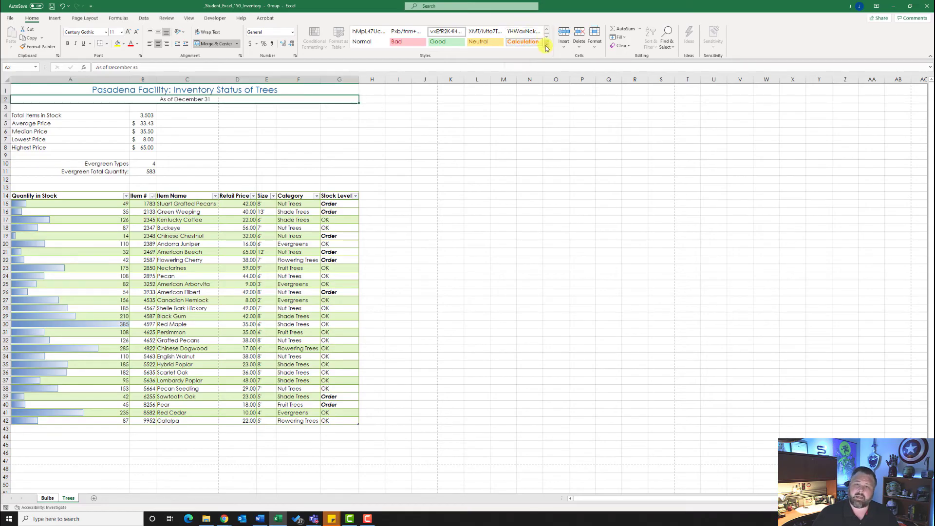
{"action": "left_click", "coordinate": [547, 48]}
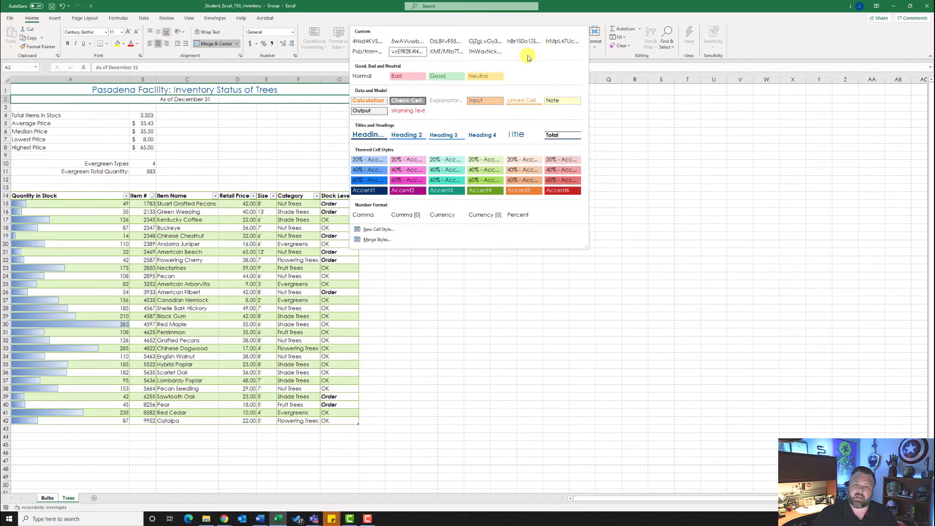
{"action": "left_click", "coordinate": [368, 136]}
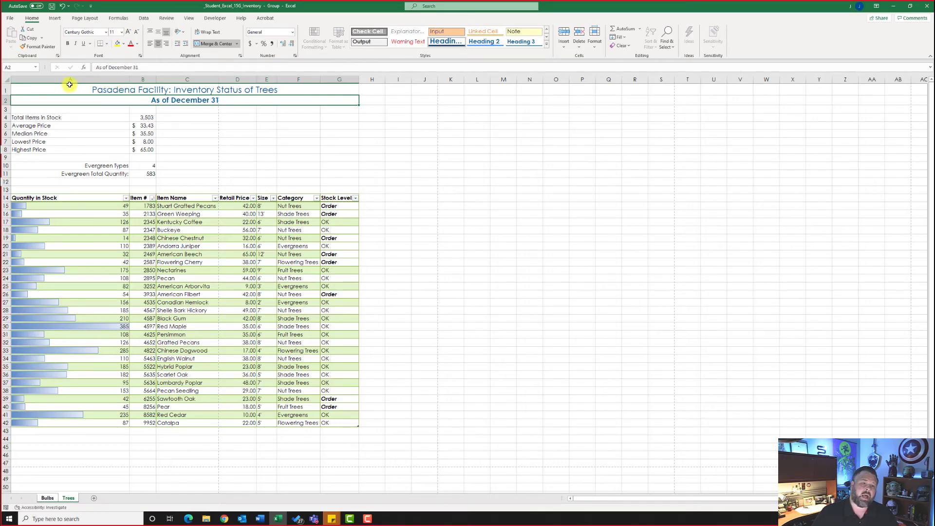
AutoFit the width of column A on the grouped sheets.
{"action": "double_click", "coordinate": [128, 79]}
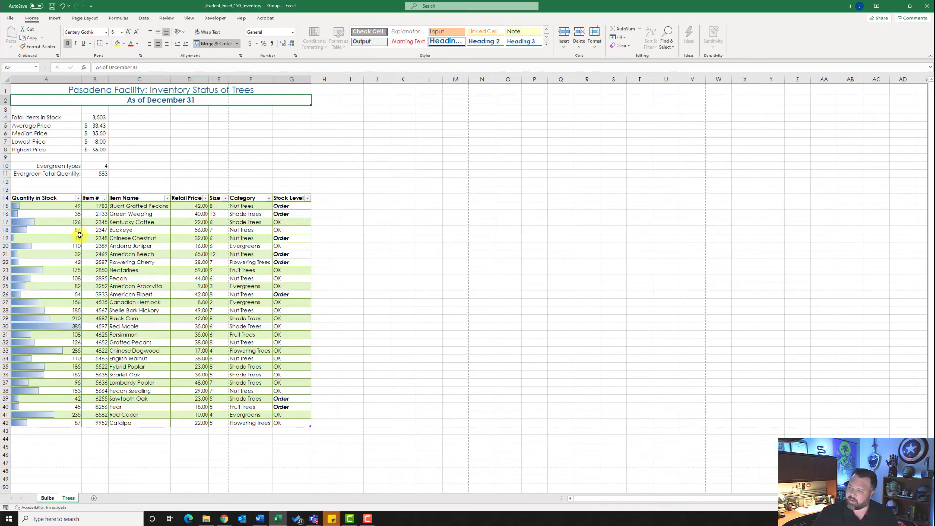
Set the grouped sheets to center horizontally on the page and use landscape orientation.
{"action": "left_click", "coordinate": [82, 18]}
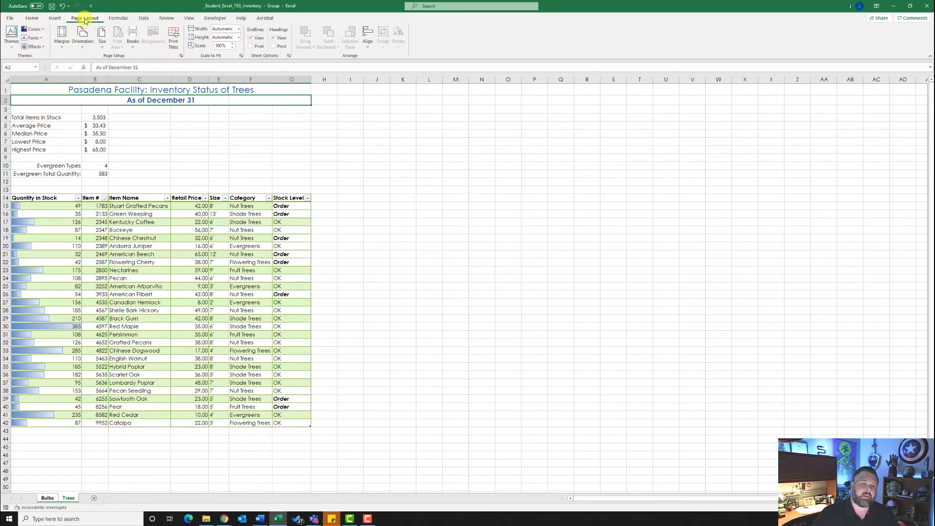
{"action": "left_click", "coordinate": [181, 56]}
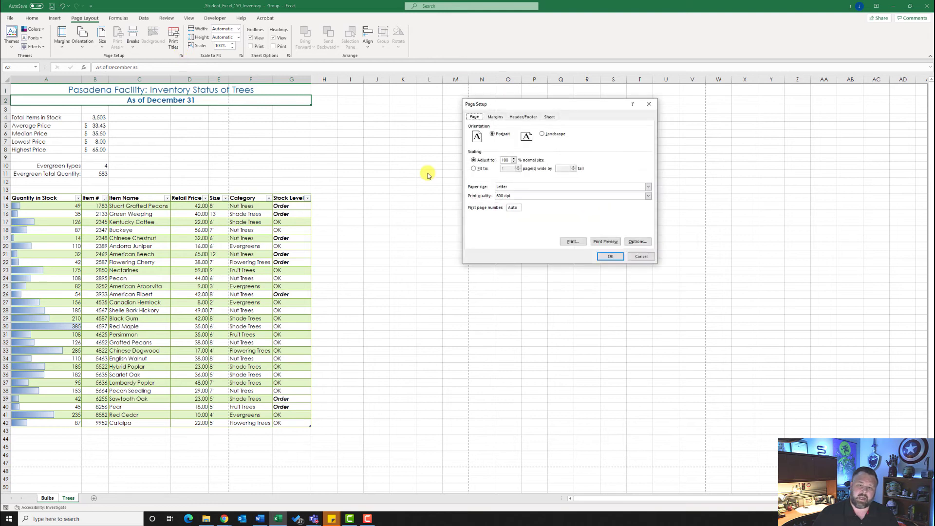
{"action": "left_click", "coordinate": [496, 117]}
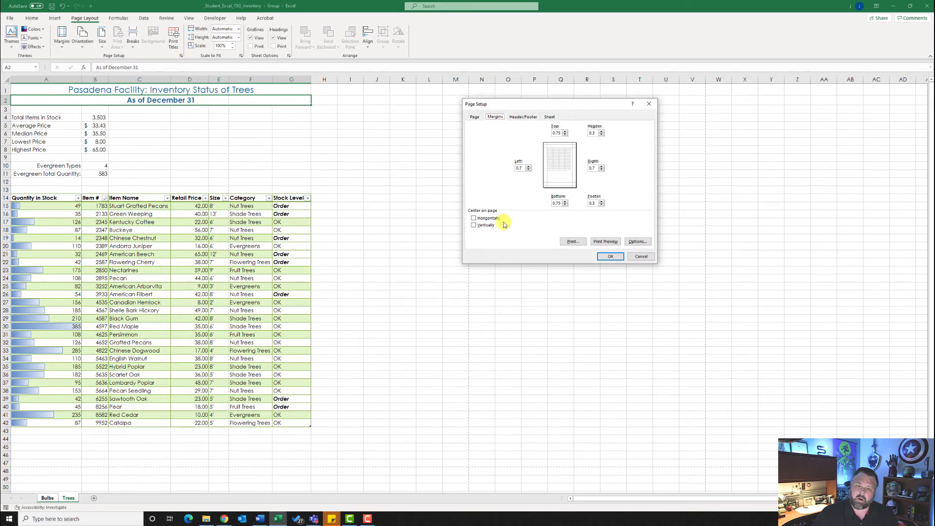
{"action": "left_click", "coordinate": [474, 219]}
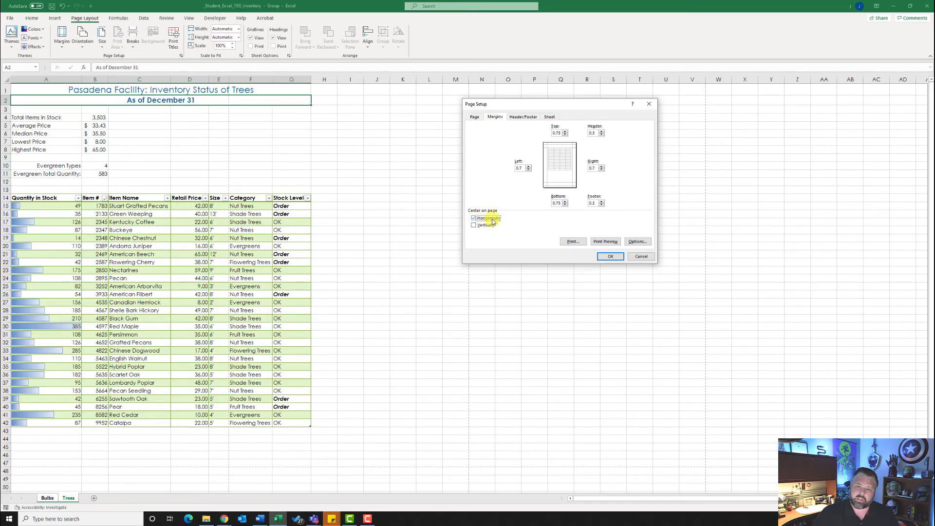
{"action": "left_click", "coordinate": [474, 118]}
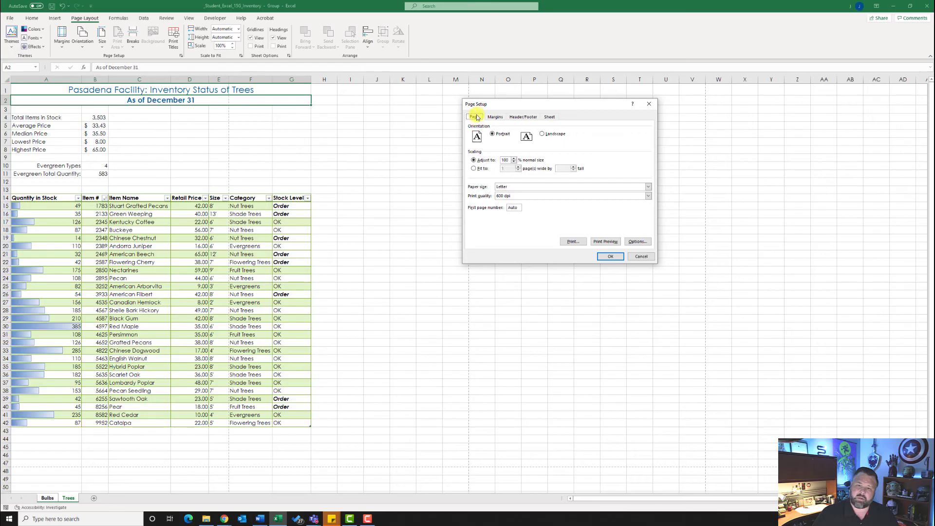
{"action": "left_click", "coordinate": [542, 134]}
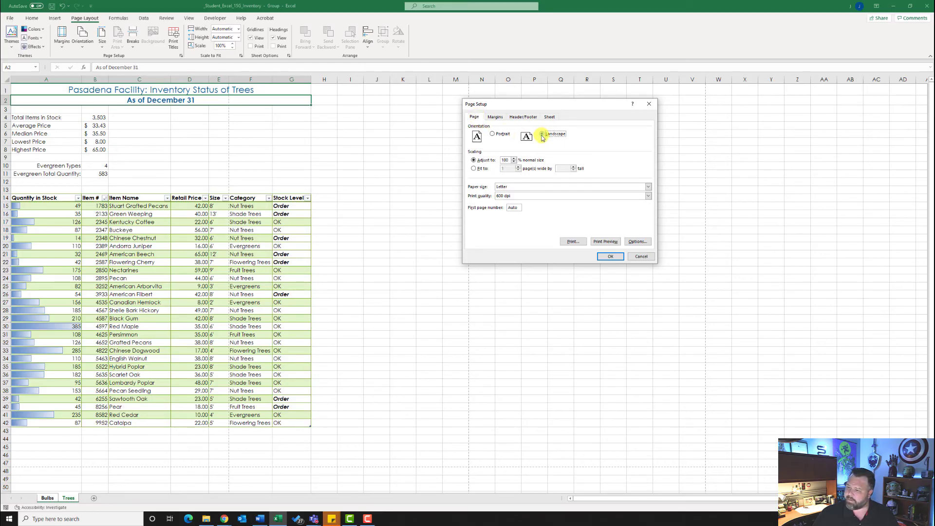
Add a custom footer with the file name in its left section and apply the page setup.
{"action": "left_click", "coordinate": [524, 117]}
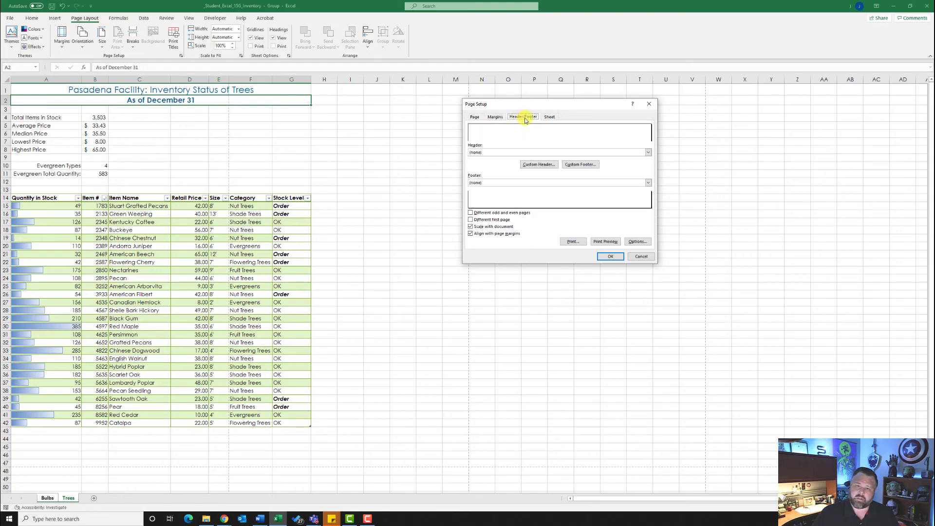
{"action": "left_click", "coordinate": [580, 165]}
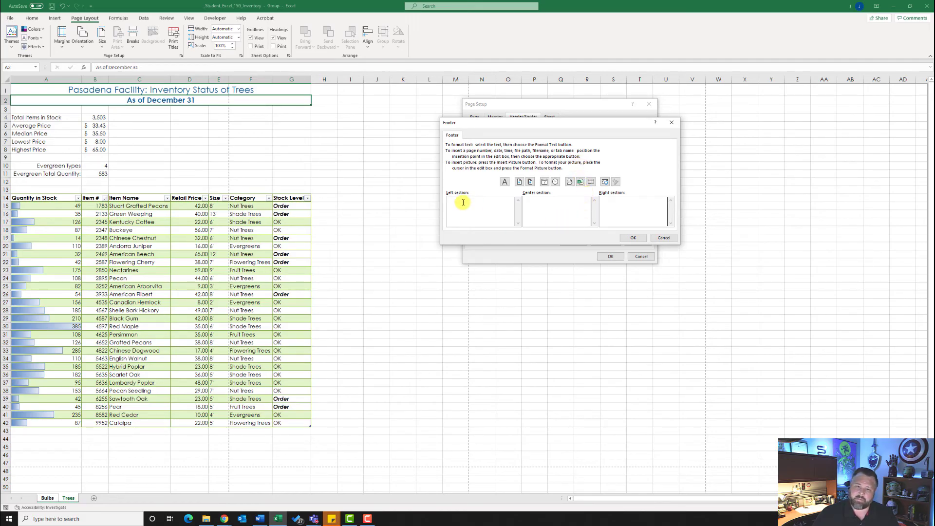
{"action": "left_click", "coordinate": [580, 183]}
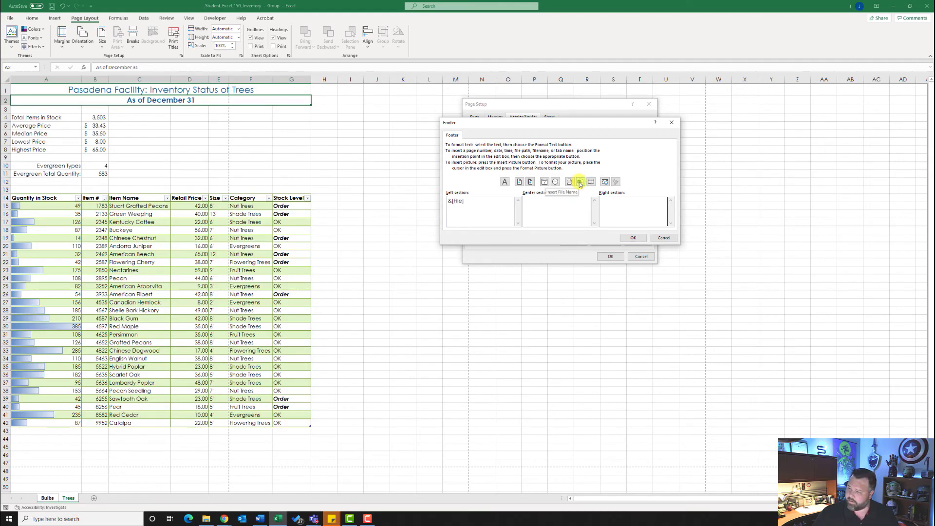
{"action": "left_click", "coordinate": [633, 238]}
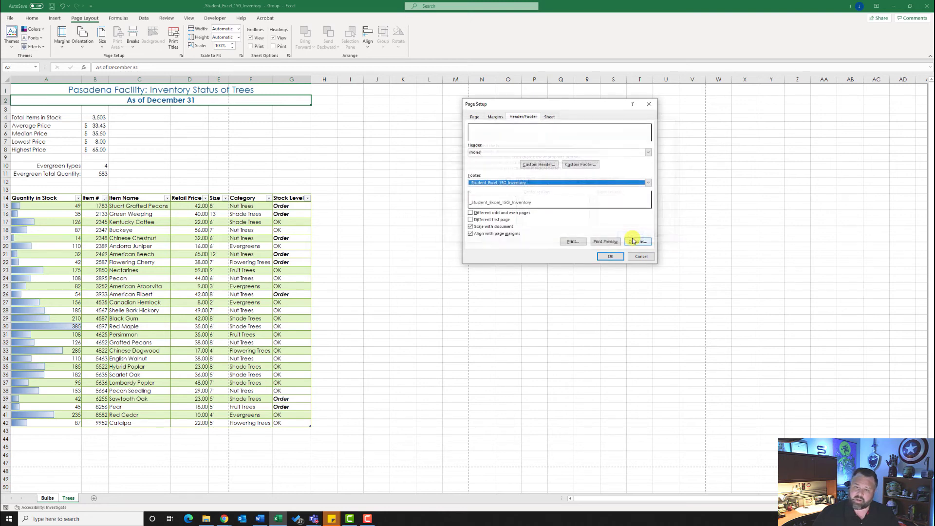
{"action": "left_click", "coordinate": [612, 256]}
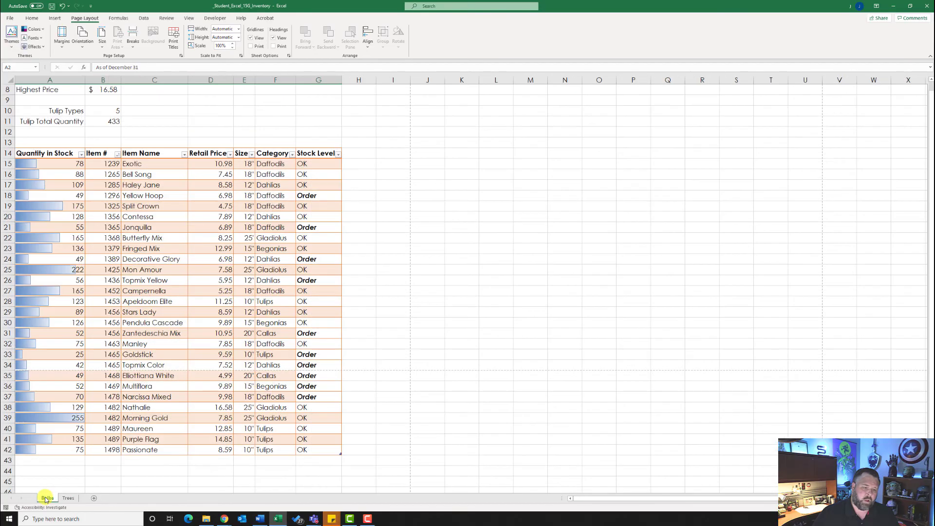
Ungroup the sheets and check the title formatting on the Bulbs and Trees sheets.
{"action": "left_click", "coordinate": [48, 499]}
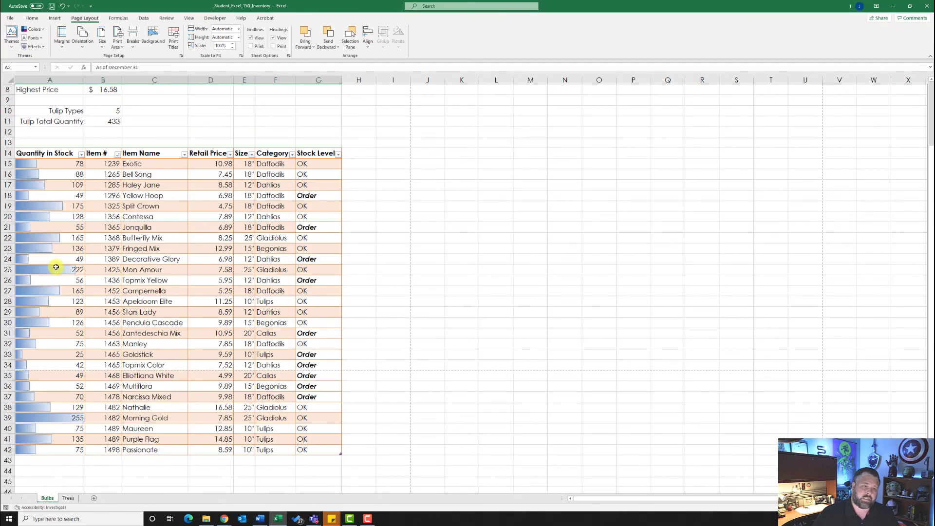
{"action": "scroll", "coordinate": [73, 195], "scroll_direction": "up", "scroll_amount": 3}
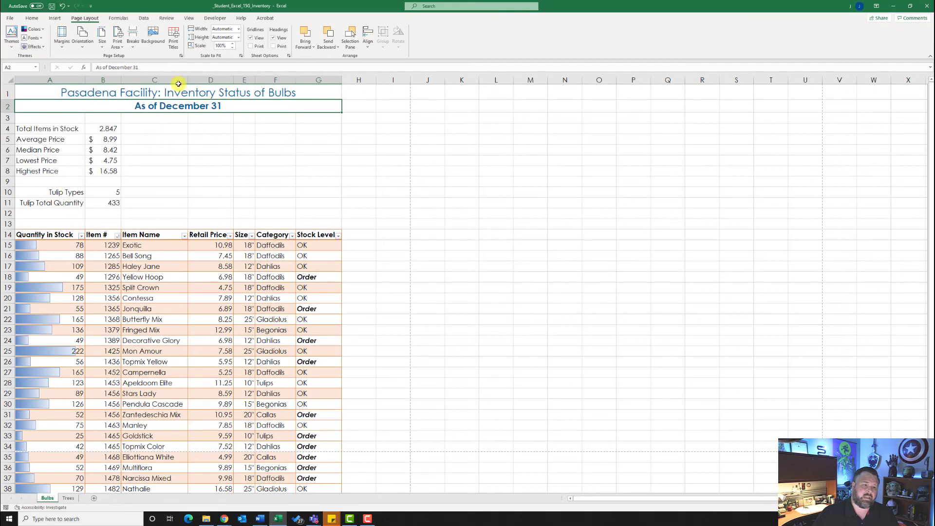
{"action": "left_click", "coordinate": [69, 497]}
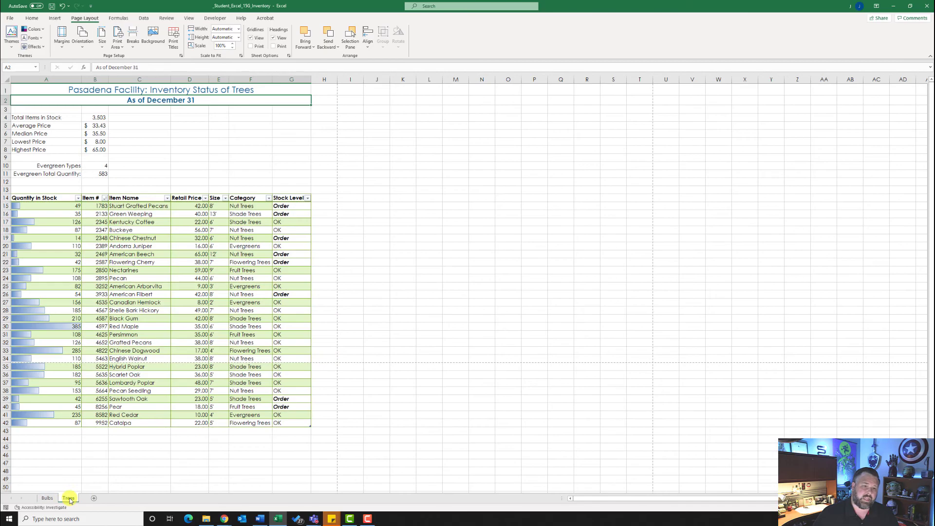
Group the Bulbs and Trees sheets, set their print scaling to fit all columns on one page, and save the workbook.
{"action": "left_click", "coordinate": [46, 498]}
{"action": "left_click", "coordinate": [62, 498]}
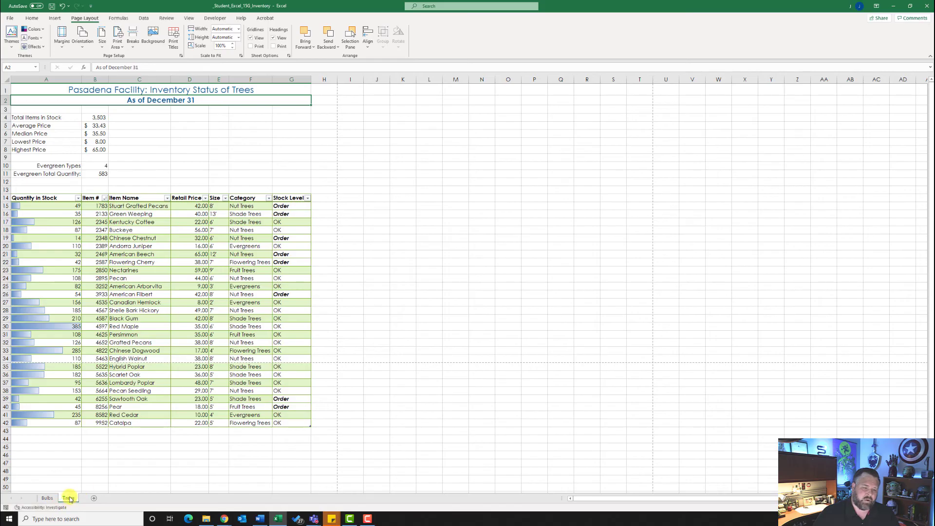
{"action": "right_click", "coordinate": [68, 499]}
{"action": "left_click", "coordinate": [96, 491]}
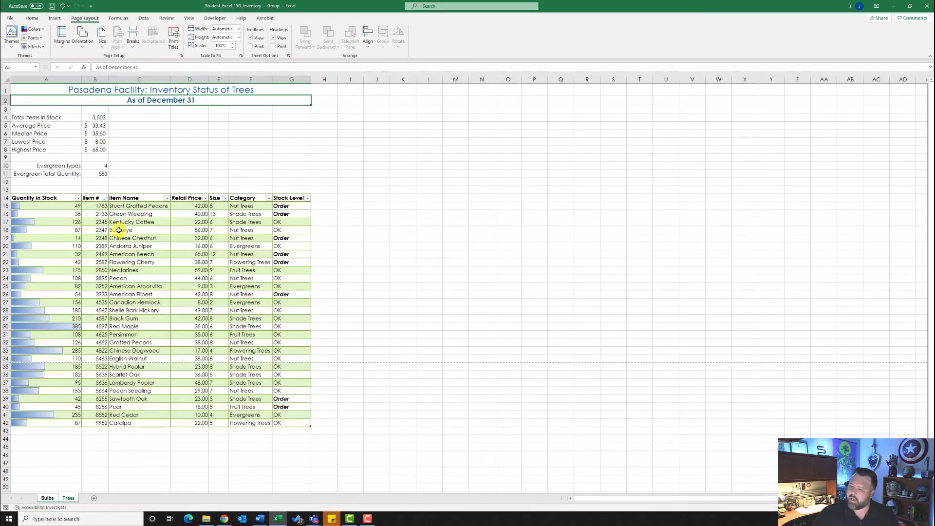
{"action": "left_click", "coordinate": [11, 22]}
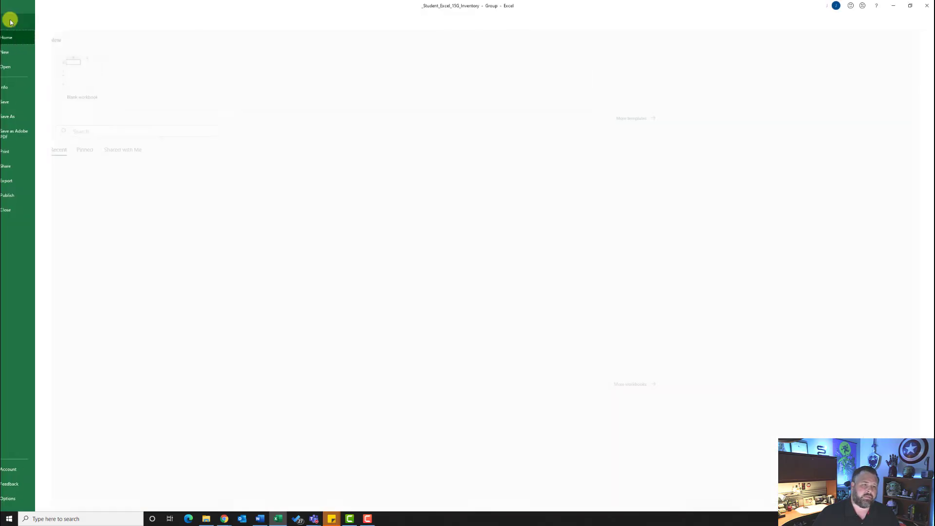
{"action": "left_click", "coordinate": [22, 153]}
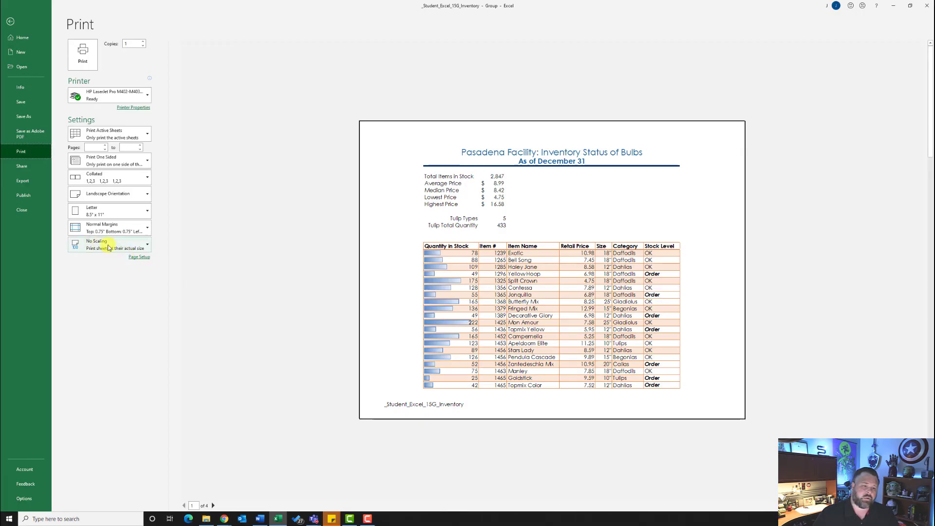
{"action": "left_click", "coordinate": [144, 245]}
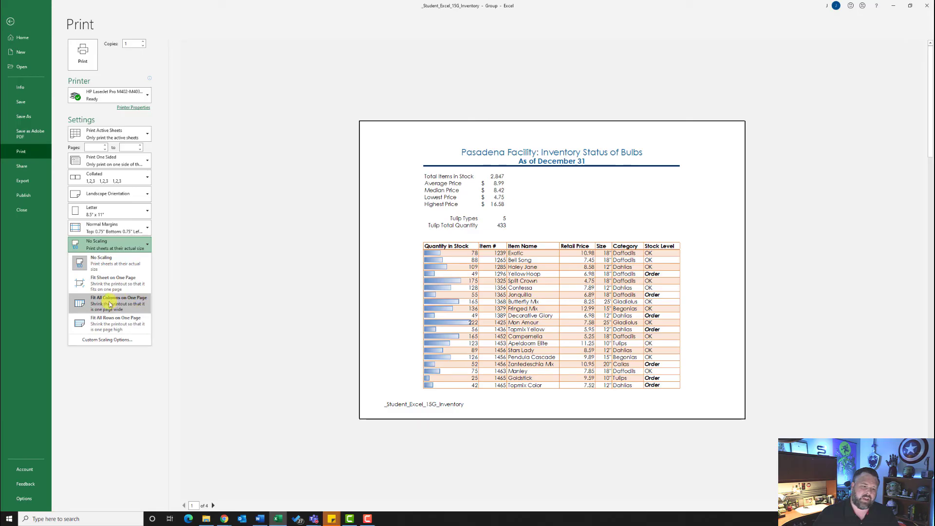
{"action": "left_click", "coordinate": [98, 306]}
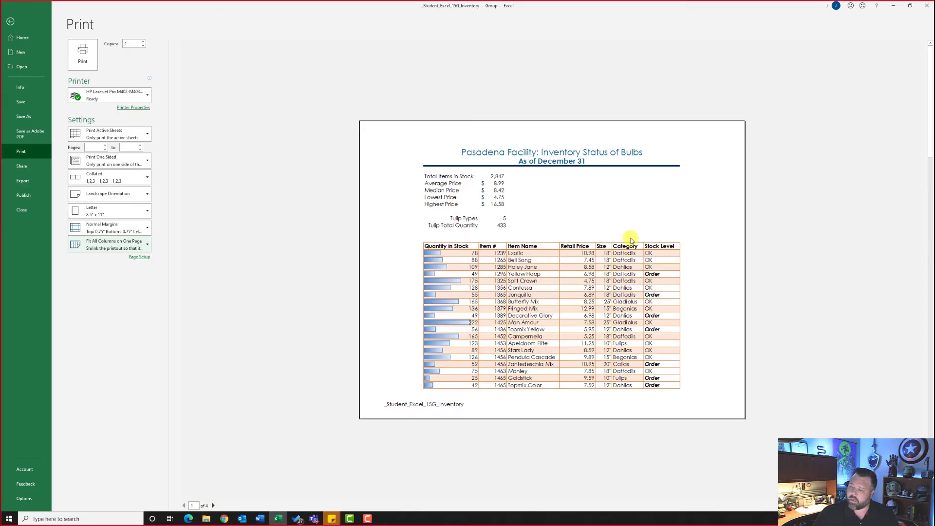
{"action": "left_click", "coordinate": [25, 102]}
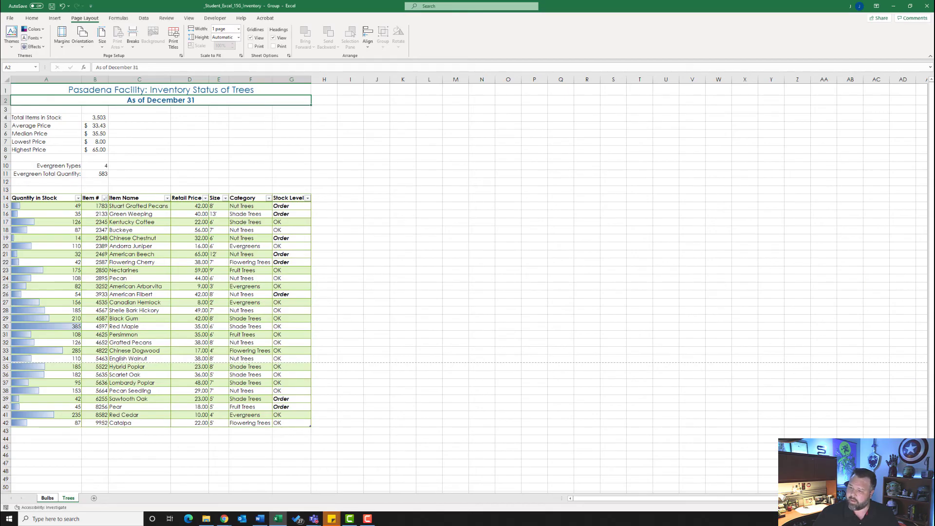
Ungroup the sheets and add a new worksheet named Summary.
{"action": "right_click", "coordinate": [68, 498]}
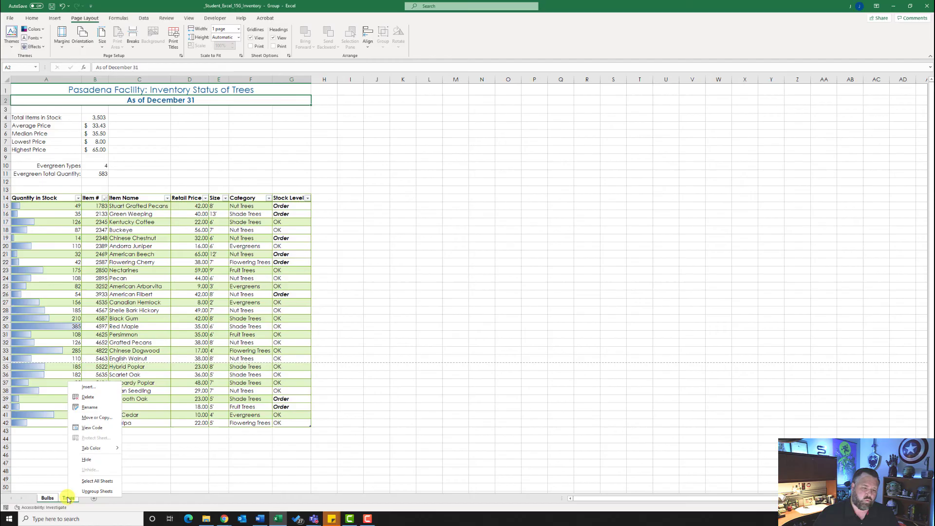
{"action": "left_click", "coordinate": [97, 492]}
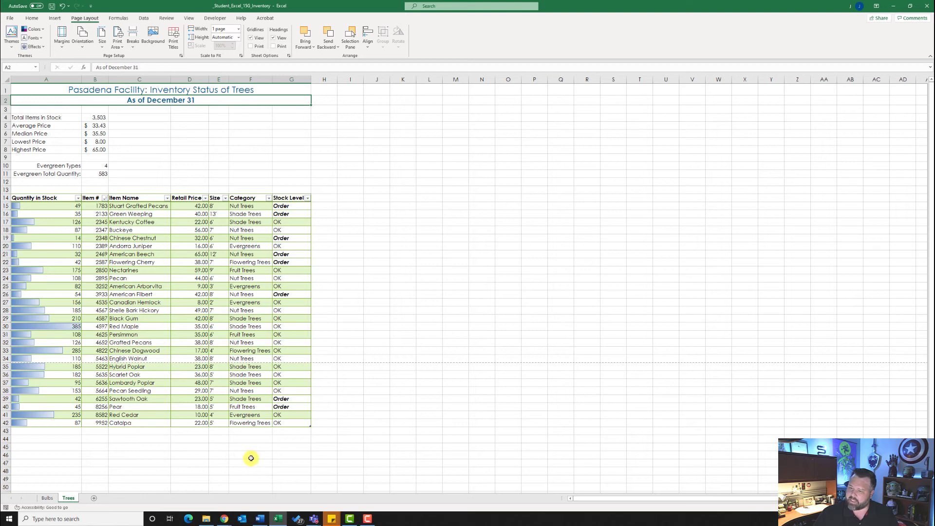
{"action": "left_click", "coordinate": [110, 497]}
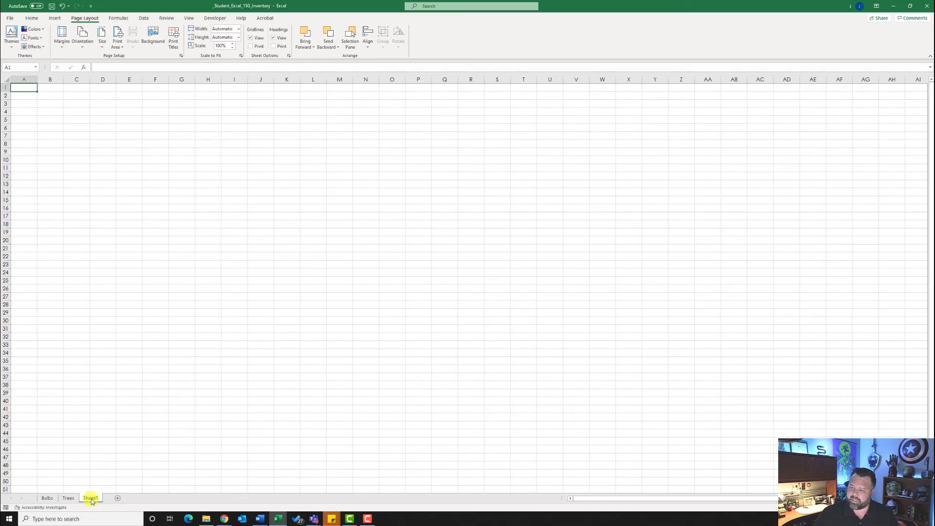
{"action": "right_click", "coordinate": [91, 499]}
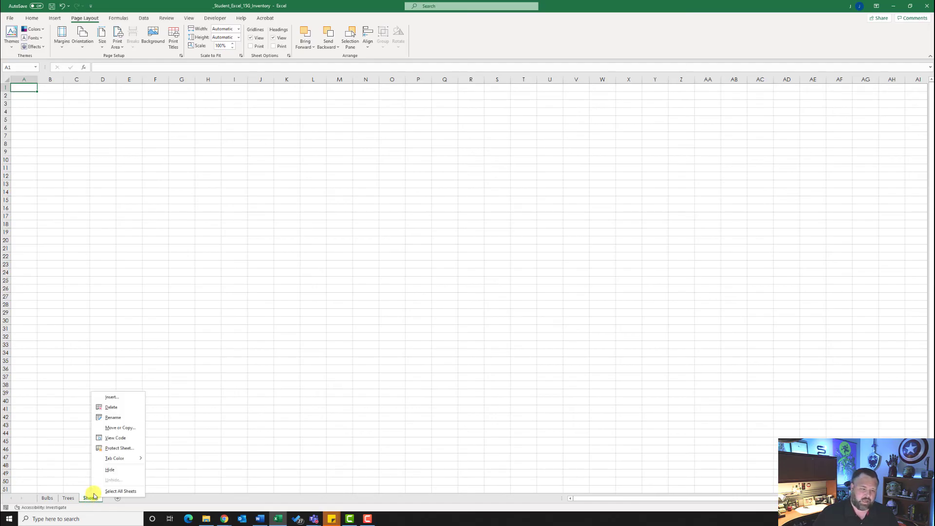
{"action": "left_click", "coordinate": [113, 418]}
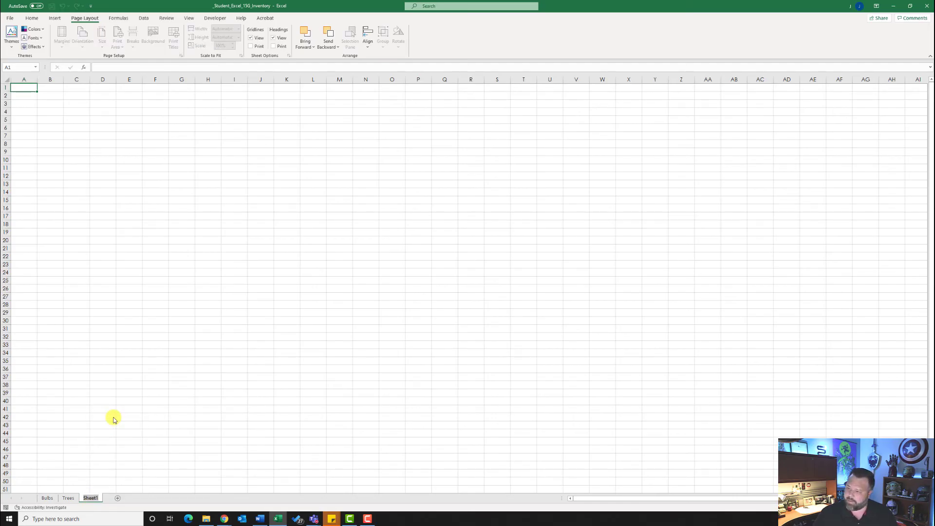
{"action": "type", "text": "Summ"}
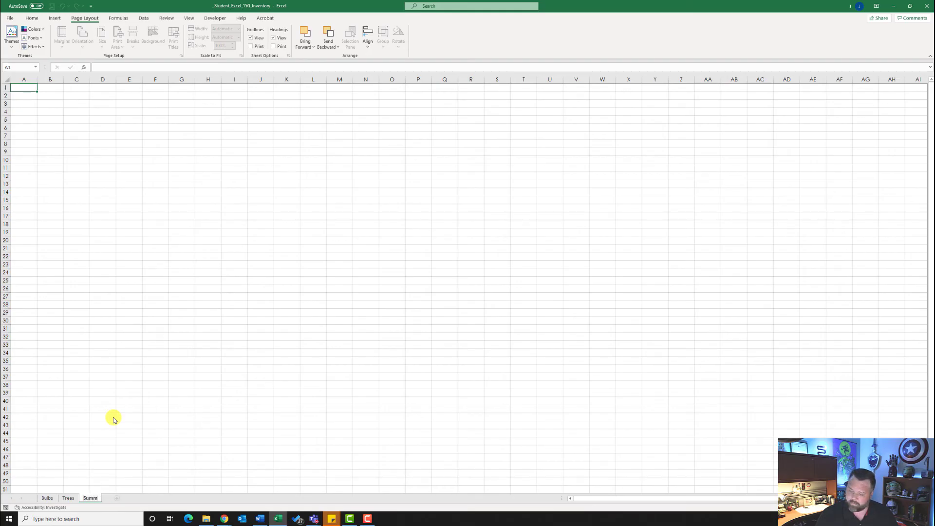
{"action": "type", "text": "ary"}
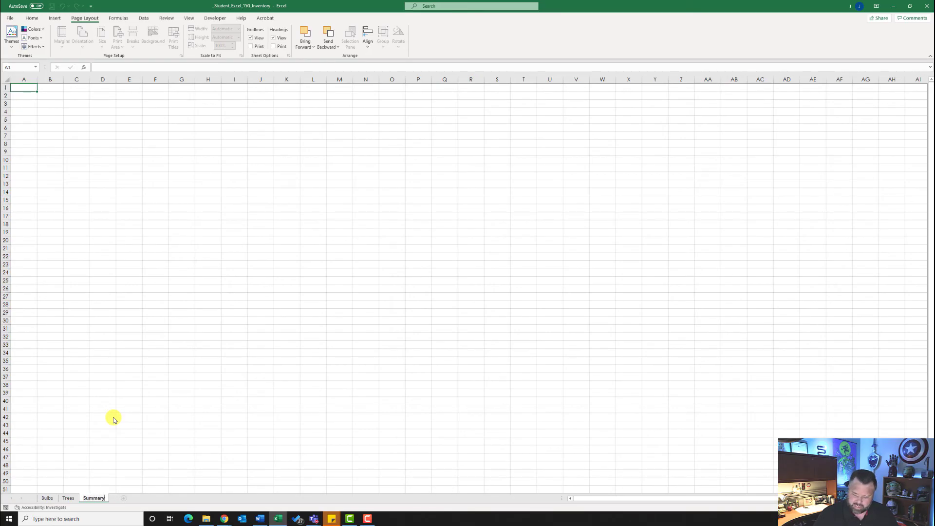
{"action": "key", "text": "Return"}
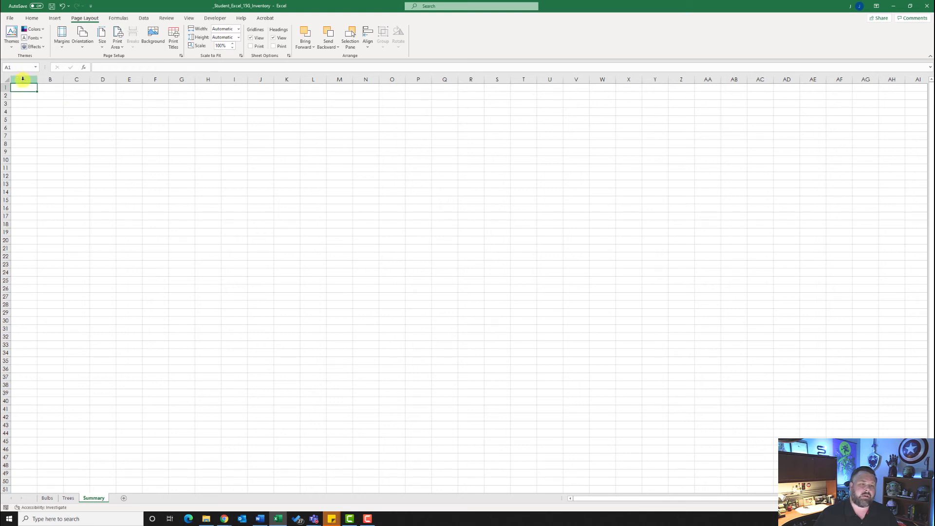
Widen columns A through D of the Summary sheet to 170 pixels and move the sheet in front of Bulbs.
{"action": "left_click_drag", "start_coordinate": [22, 78], "coordinate": [97, 76]}
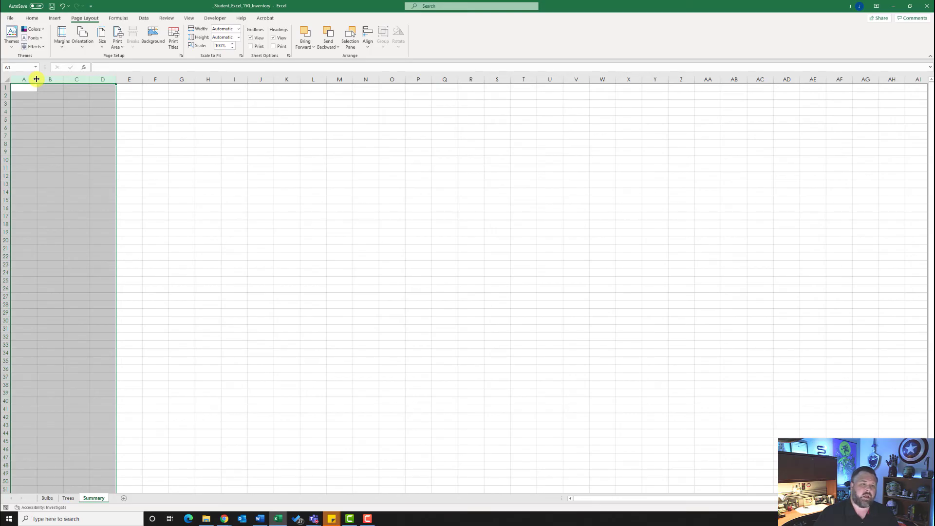
{"action": "left_click_drag", "start_coordinate": [37, 79], "coordinate": [40, 78]}
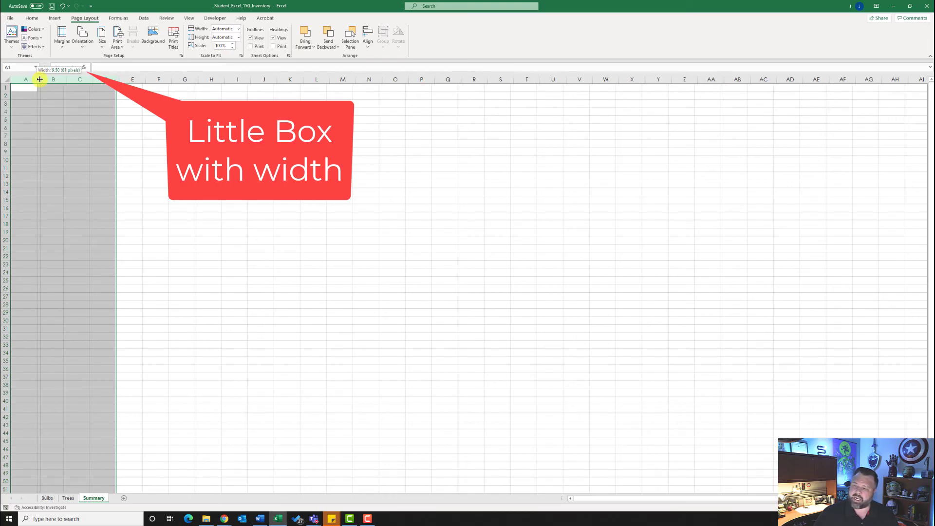
{"action": "left_click_drag", "start_coordinate": [40, 79], "coordinate": [72, 82]}
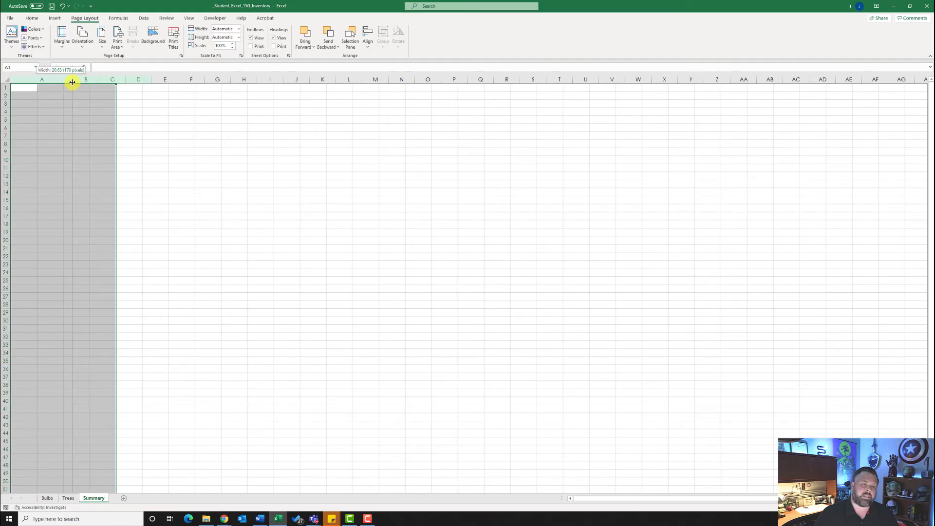
{"action": "left_click_drag", "start_coordinate": [73, 82], "coordinate": [72, 81]}
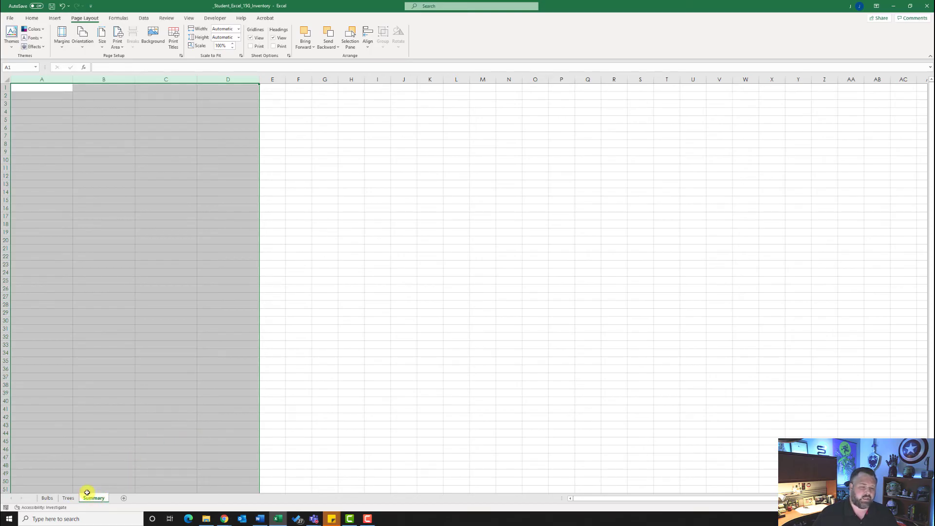
{"action": "left_click_drag", "start_coordinate": [96, 500], "coordinate": [40, 500]}
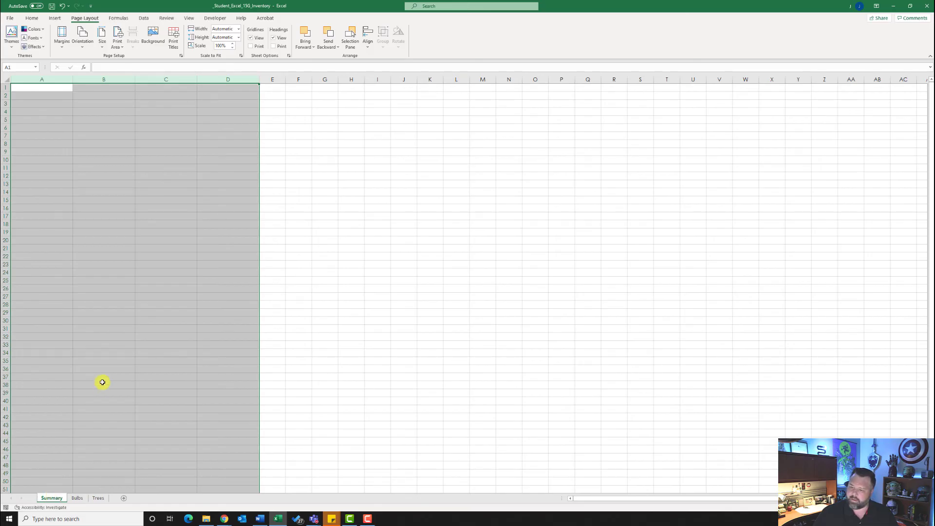
Enter the title Pasadena Inventory Summary in cell A1 of the Summary sheet.
{"action": "left_click", "coordinate": [50, 88]}
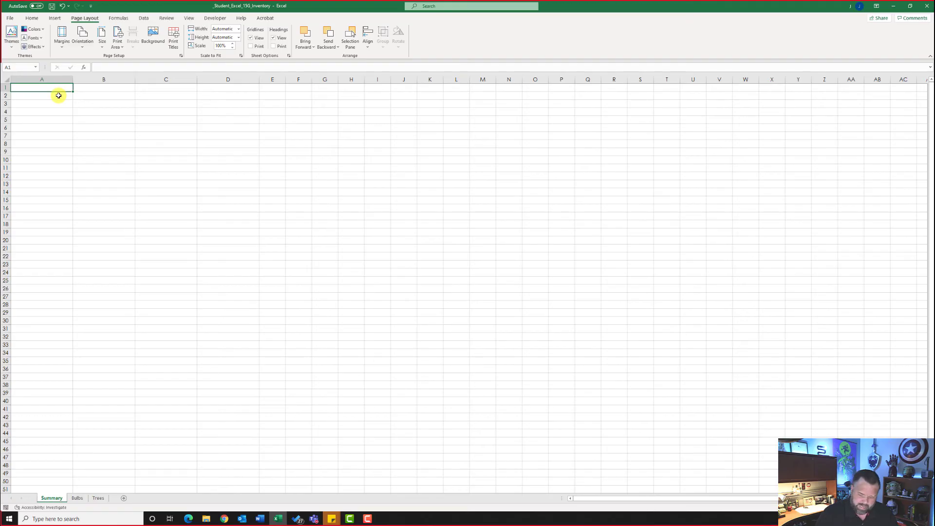
{"action": "type", "text": "Pas"}
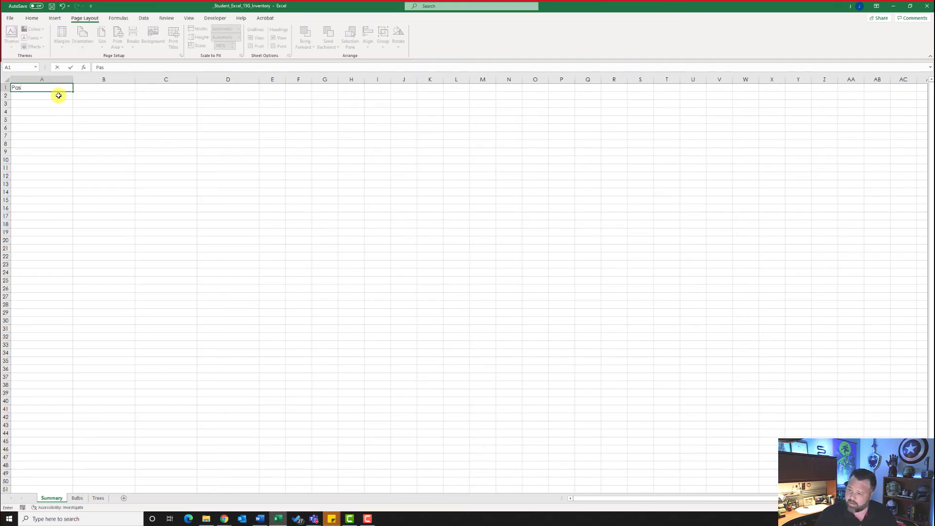
{"action": "type", "text": "adena Inve"}
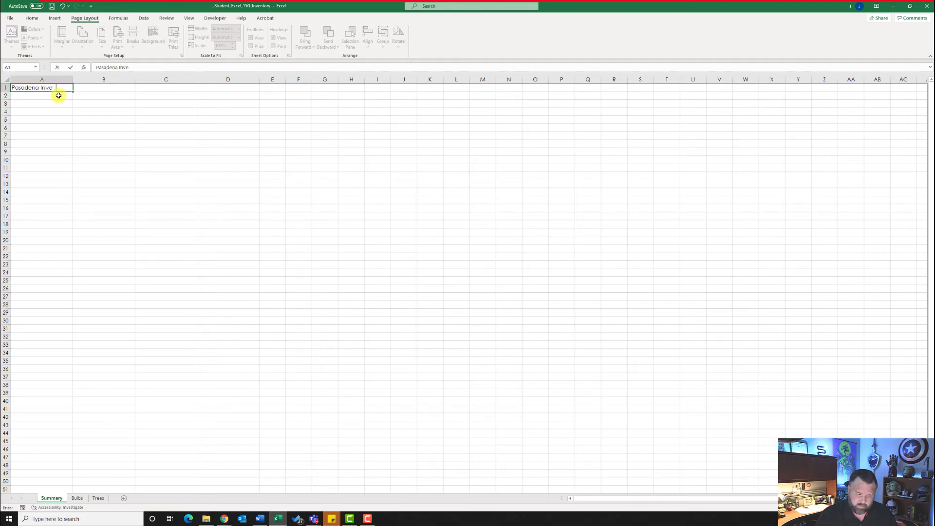
{"action": "type", "text": "ntory Summary"}
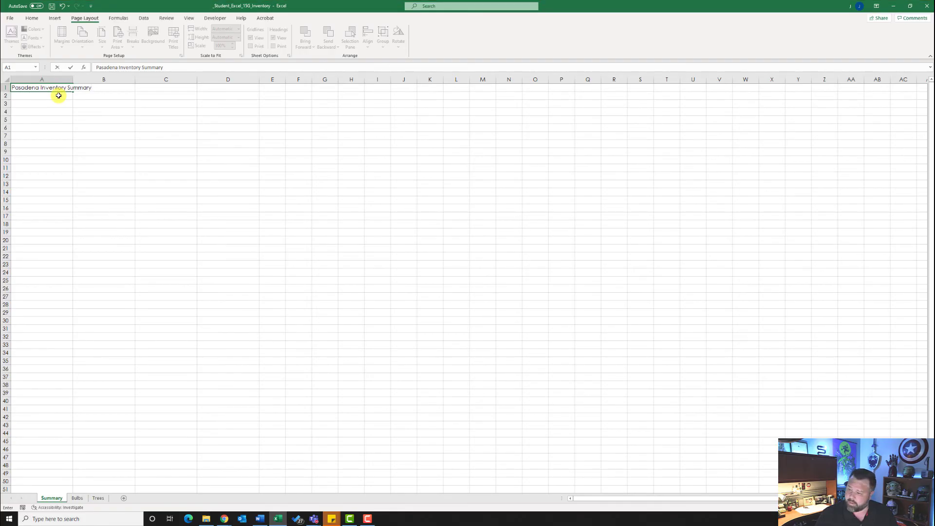
{"action": "key", "text": "Return"}
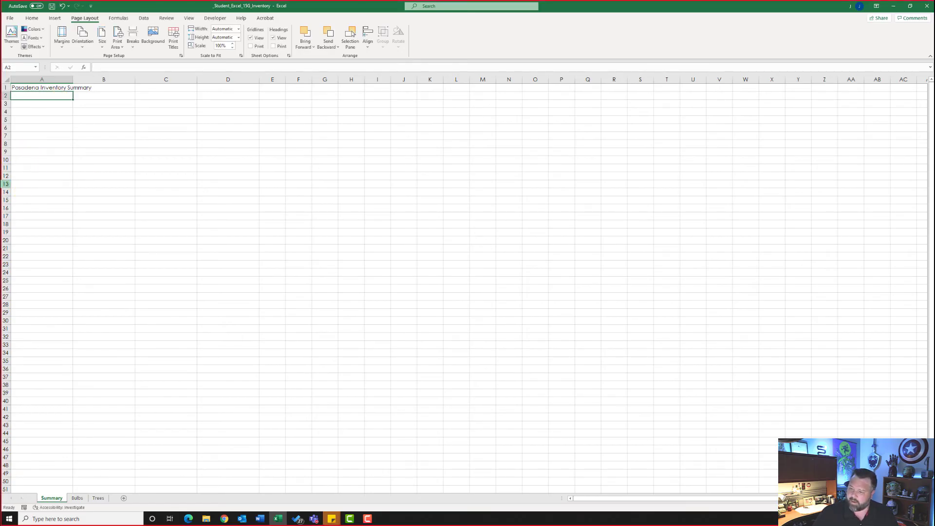
Merge and center the title across A1:D1 and apply the Title cell style.
{"action": "left_click", "coordinate": [27, 88]}
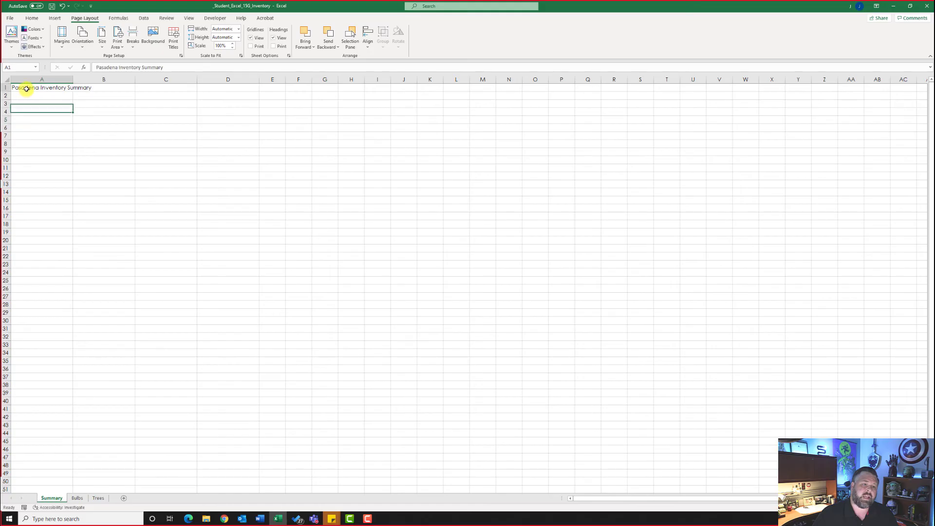
{"action": "left_click_drag", "start_coordinate": [40, 89], "coordinate": [219, 80]}
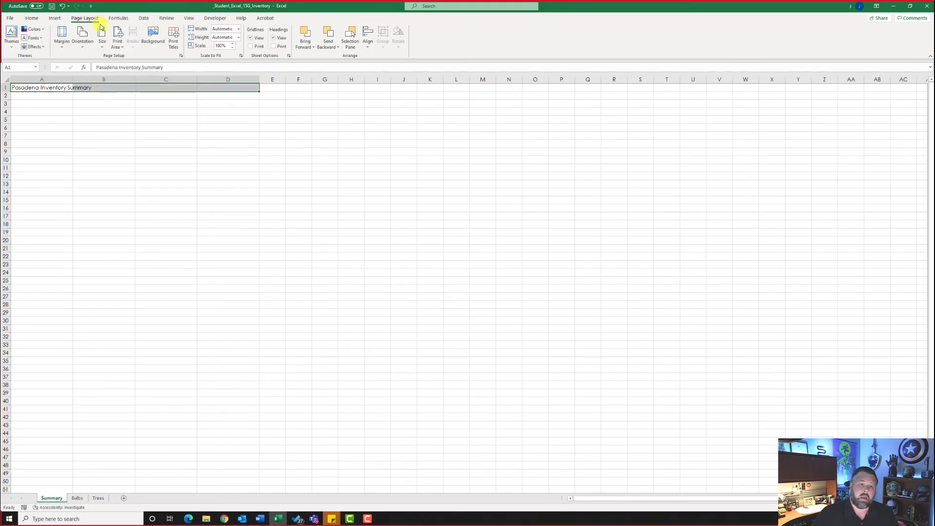
{"action": "left_click", "coordinate": [31, 19]}
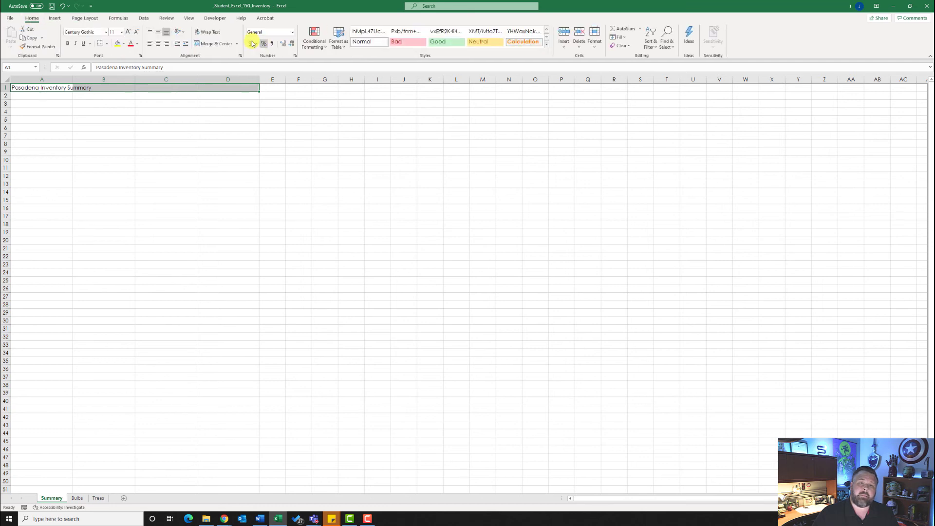
{"action": "left_click", "coordinate": [216, 44]}
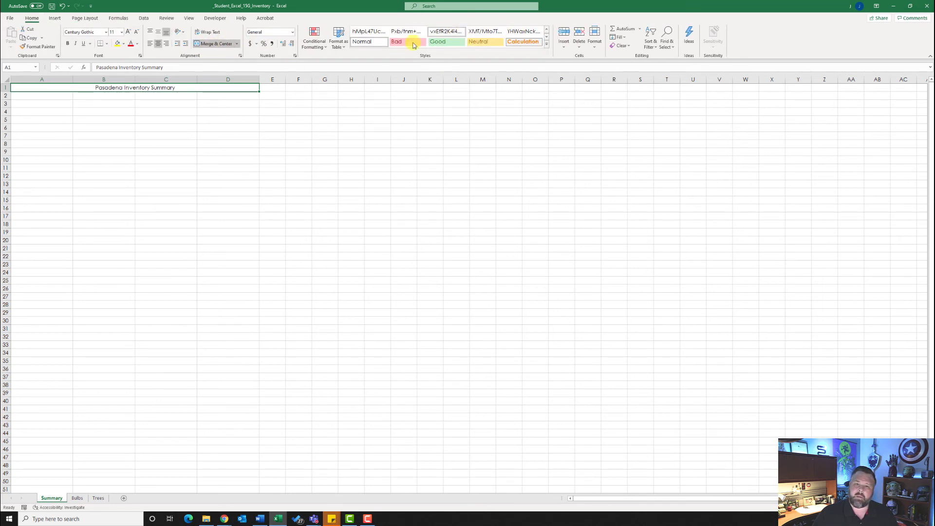
{"action": "left_click", "coordinate": [547, 47]}
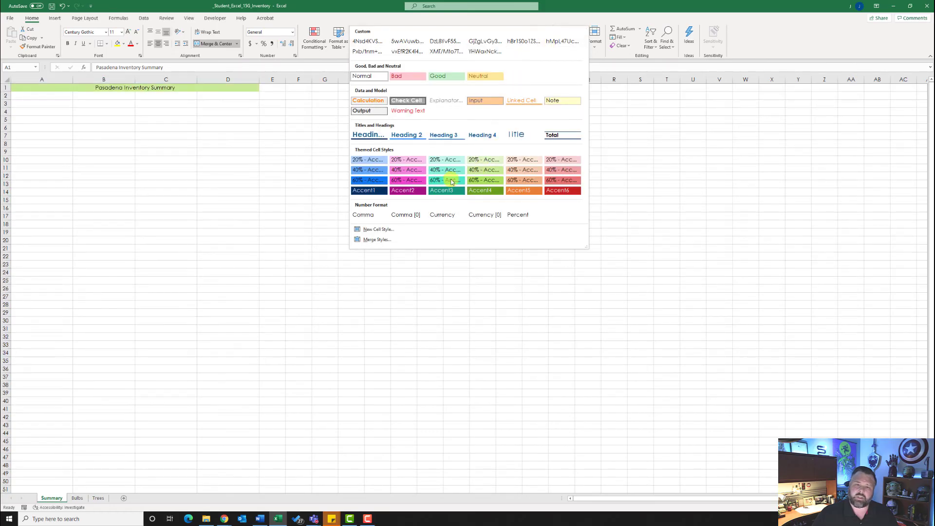
{"action": "left_click", "coordinate": [520, 136]}
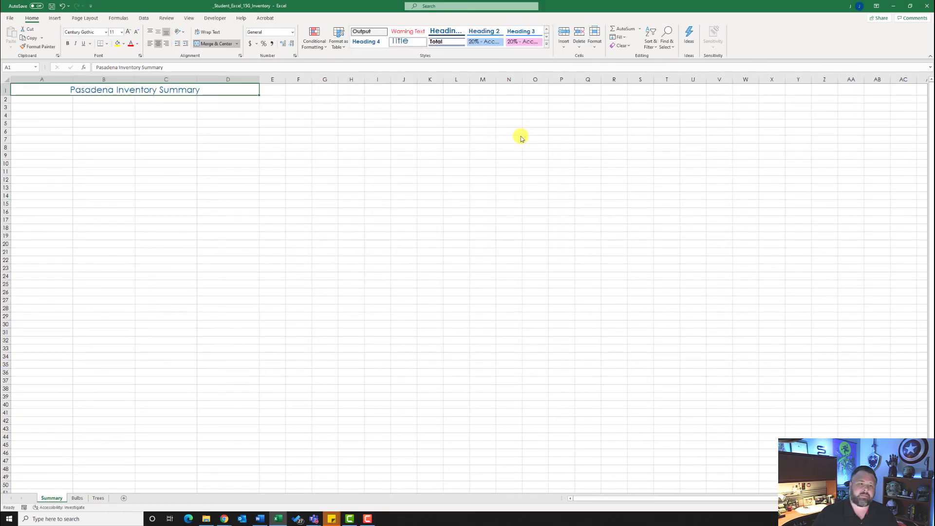
Enter the subtitle As of December 31 in cell A2 of the Summary sheet.
{"action": "left_click", "coordinate": [37, 100]}
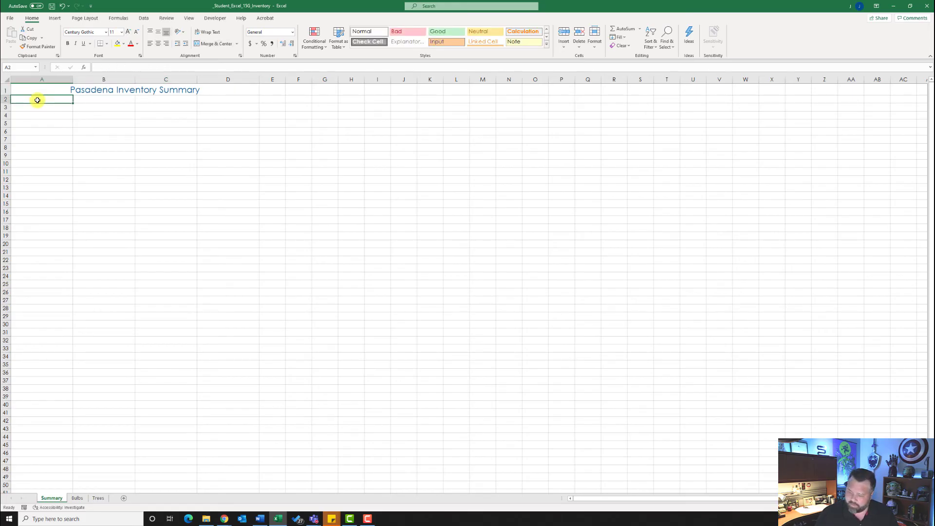
{"action": "type", "text": "As of"}
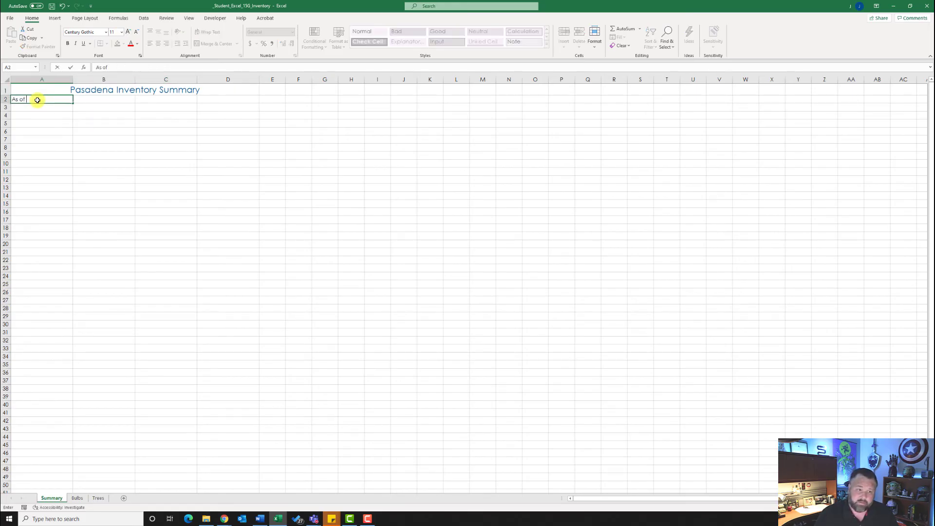
{"action": "type", "text": " December"}
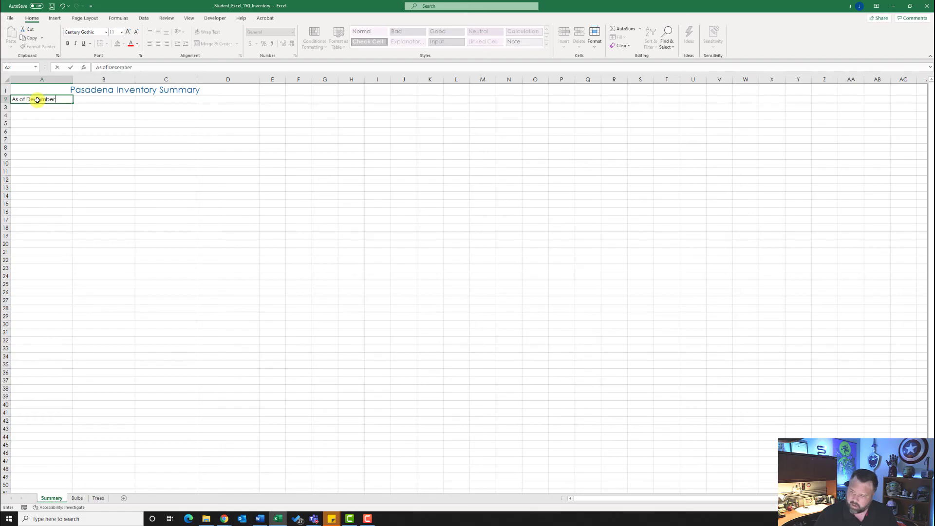
{"action": "type", "text": " 31"}
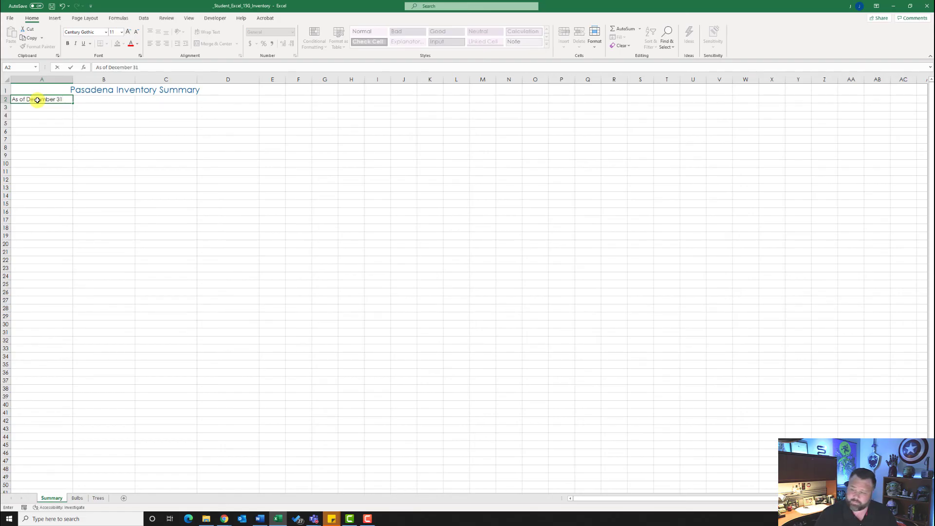
{"action": "key", "text": "Return"}
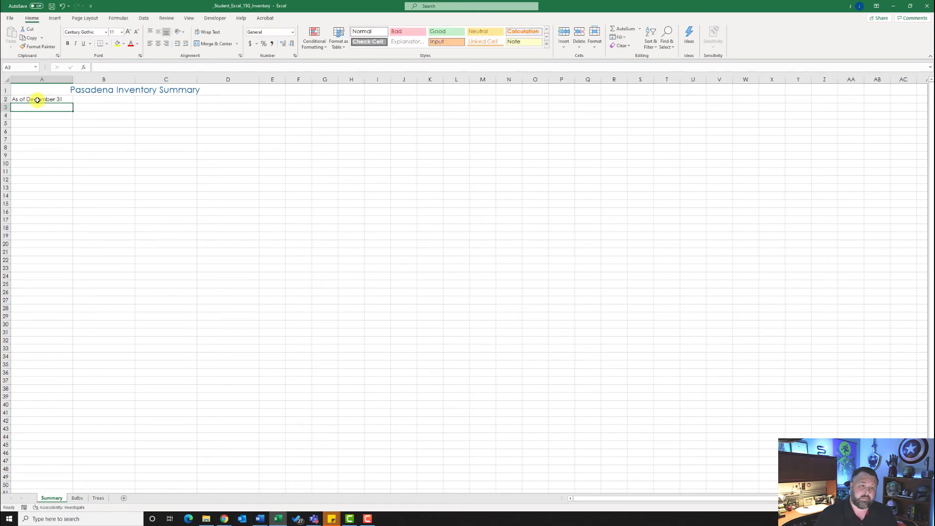
Merge and center the subtitle across A2:D2 and apply the Heading 1 cell style.
{"action": "left_click", "coordinate": [37, 100]}
{"action": "left_click_drag", "start_coordinate": [37, 99], "coordinate": [221, 99]}
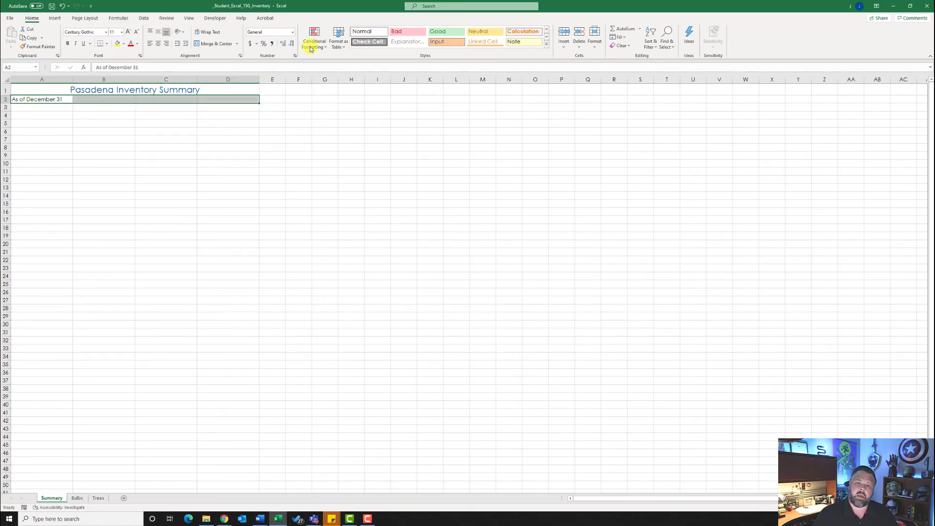
{"action": "left_click", "coordinate": [215, 43]}
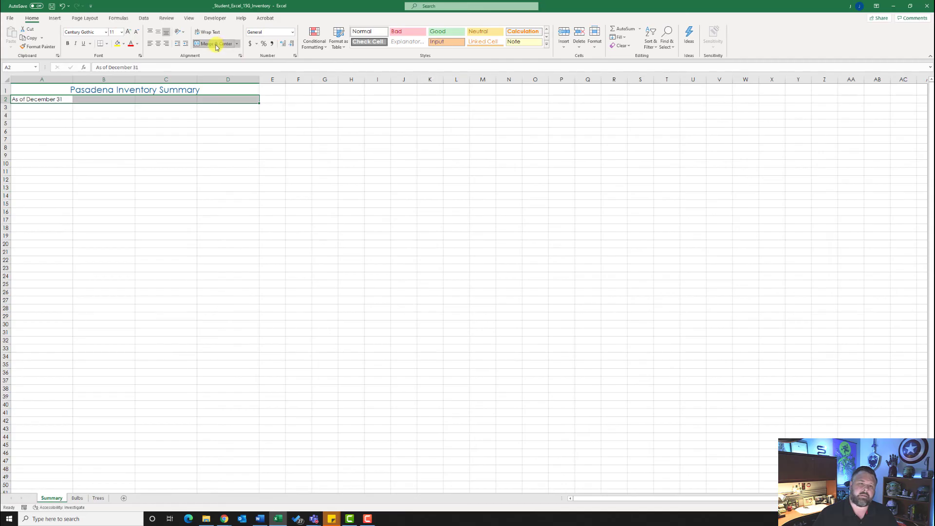
{"action": "left_click", "coordinate": [546, 44]}
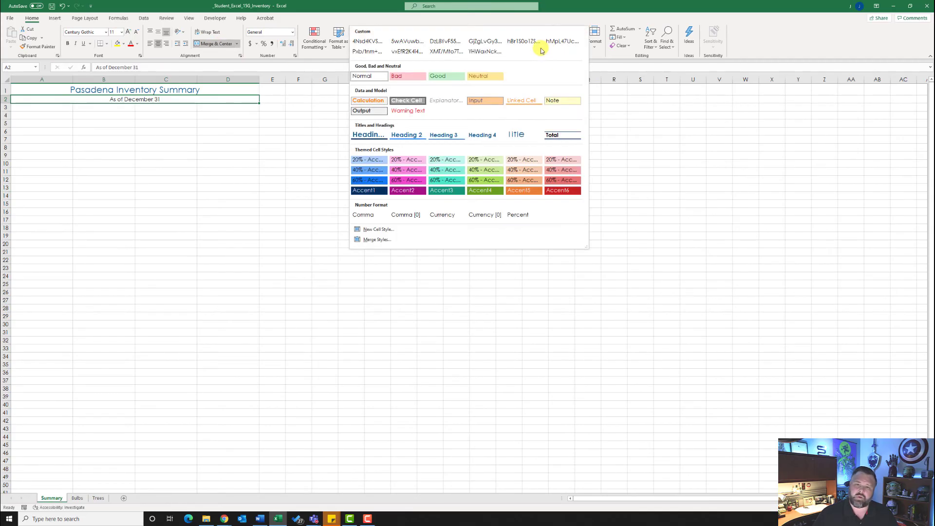
{"action": "left_click", "coordinate": [368, 136]}
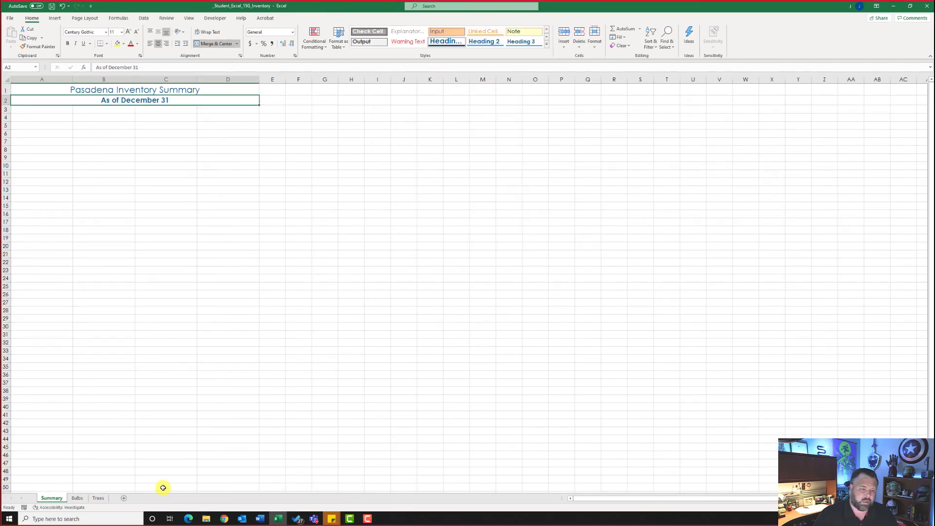
Copy the labels Total Items in Stock through Highest Price from A4:A8 of the Bulbs sheet.
{"action": "left_click", "coordinate": [77, 498]}
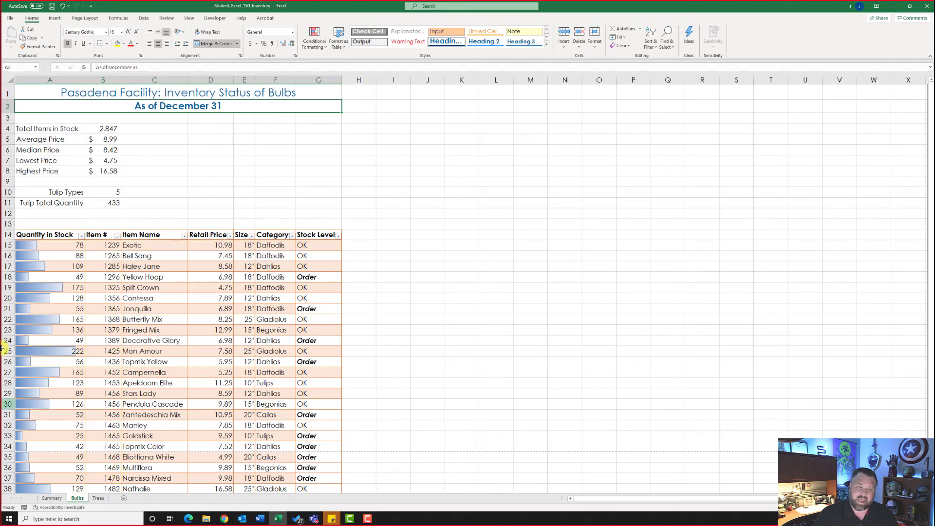
{"action": "left_click_drag", "start_coordinate": [31, 129], "coordinate": [35, 169]}
{"action": "key", "text": "ctrl+c"}
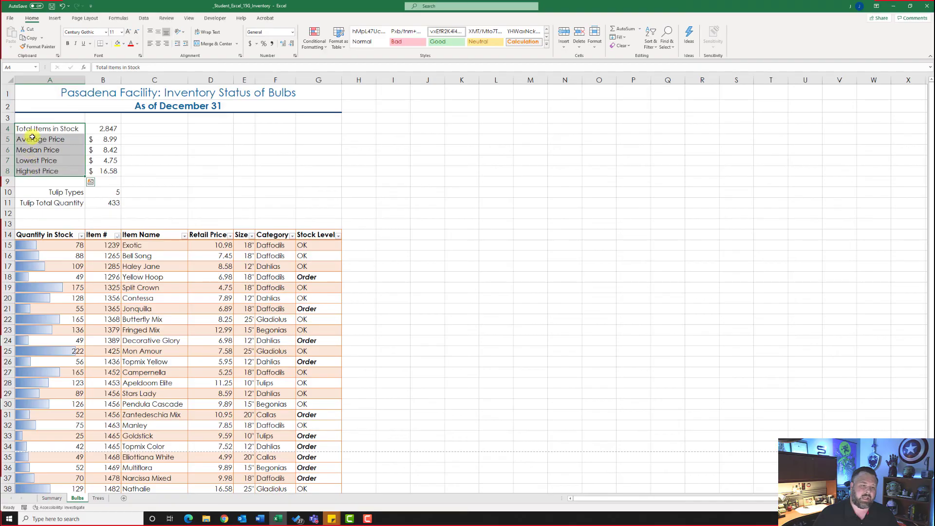
{"action": "right_click", "coordinate": [36, 129]}
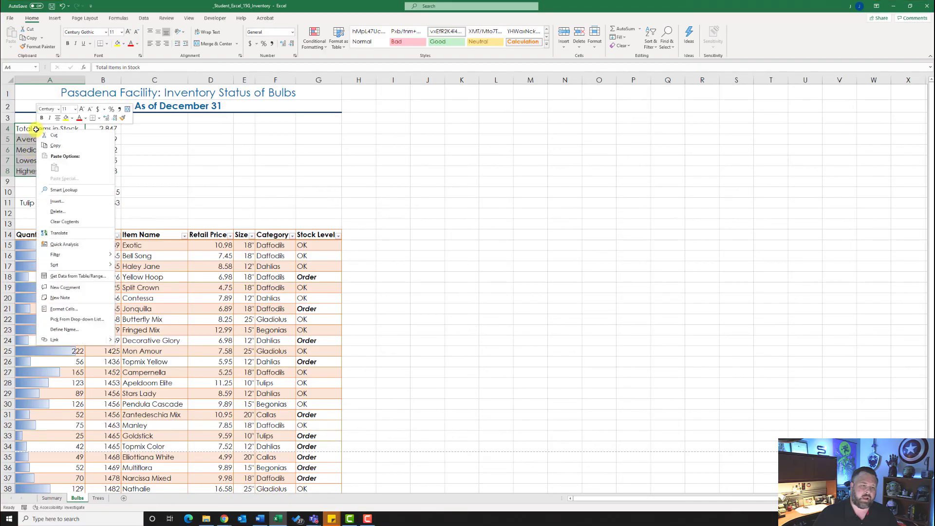
{"action": "left_click", "coordinate": [65, 146]}
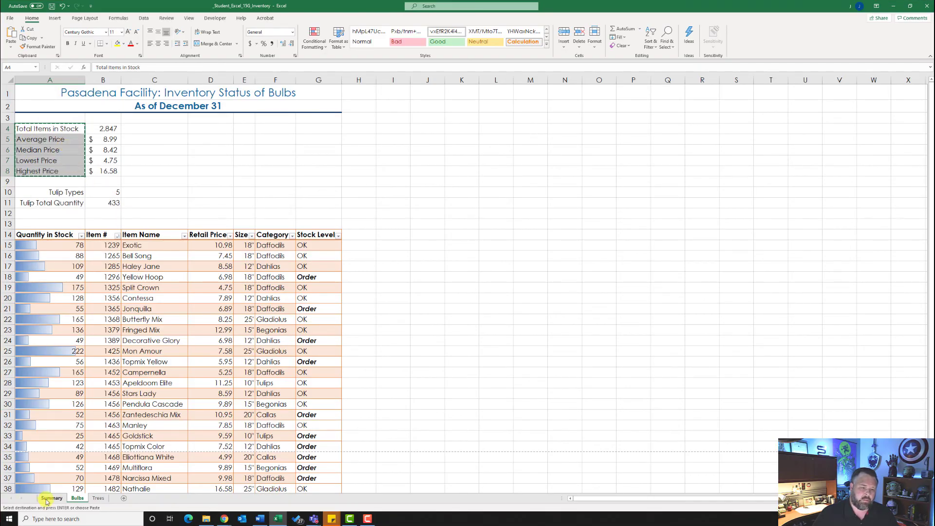
Paste the copied labels into the Summary sheet starting at A5 and apply the Heading 4 cell style to them.
{"action": "left_click", "coordinate": [52, 498]}
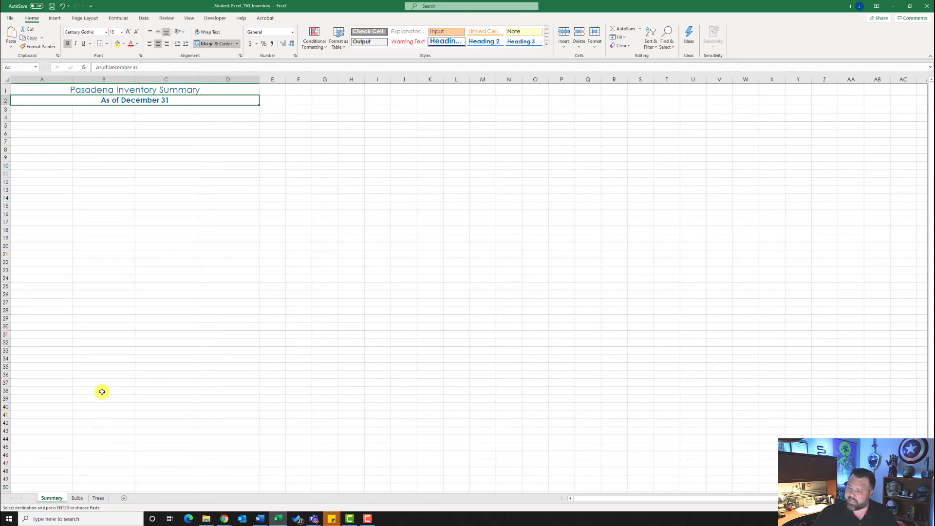
{"action": "left_click", "coordinate": [23, 125]}
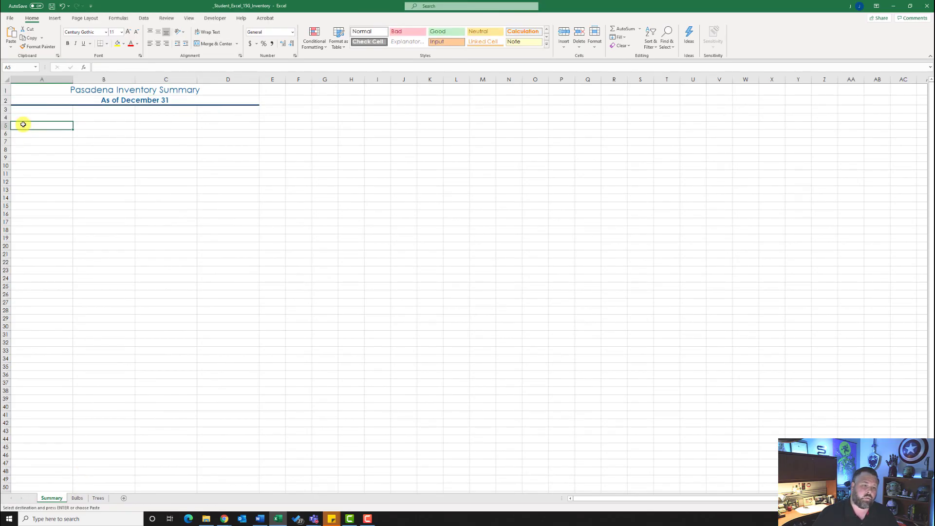
{"action": "right_click", "coordinate": [23, 125]}
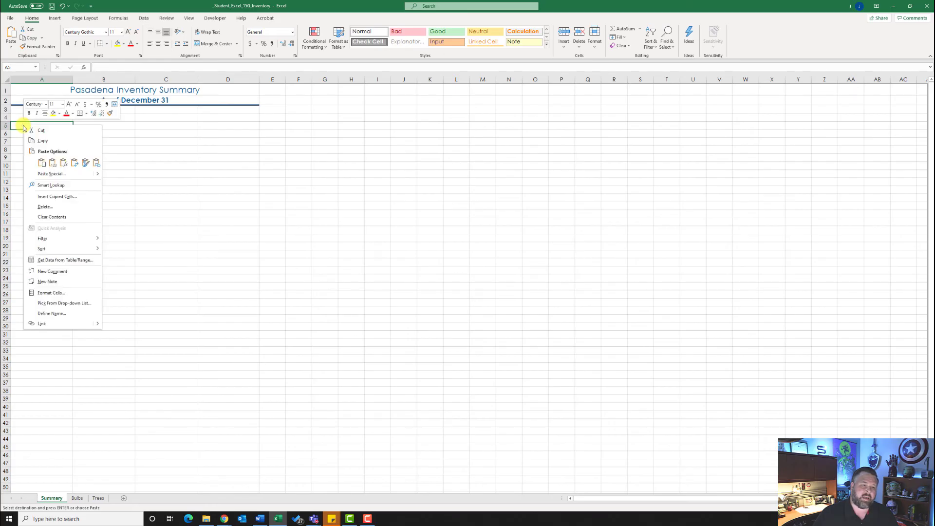
{"action": "left_click", "coordinate": [41, 165]}
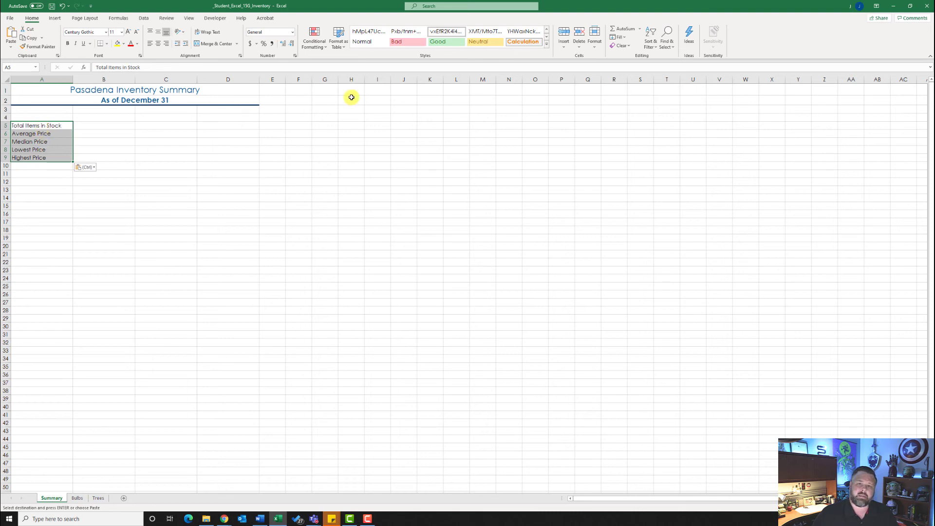
{"action": "left_click", "coordinate": [547, 44]}
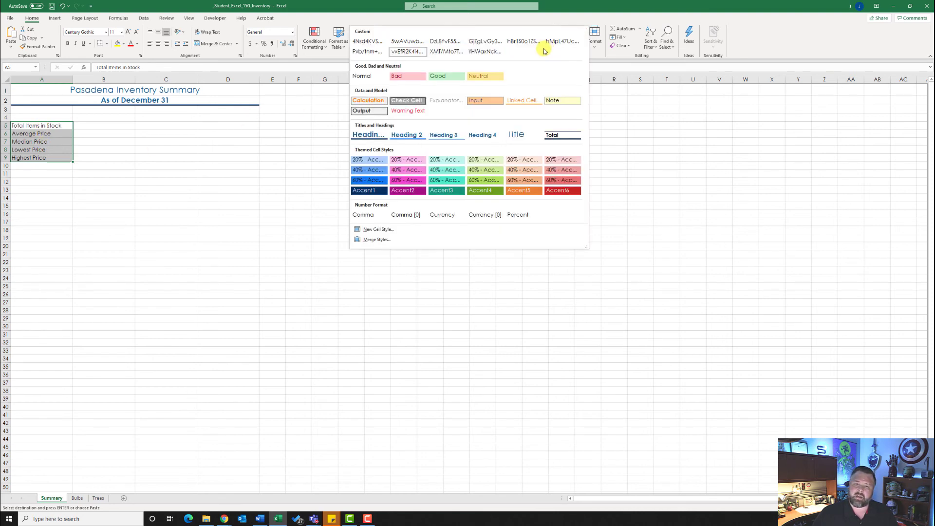
{"action": "left_click", "coordinate": [492, 135]}
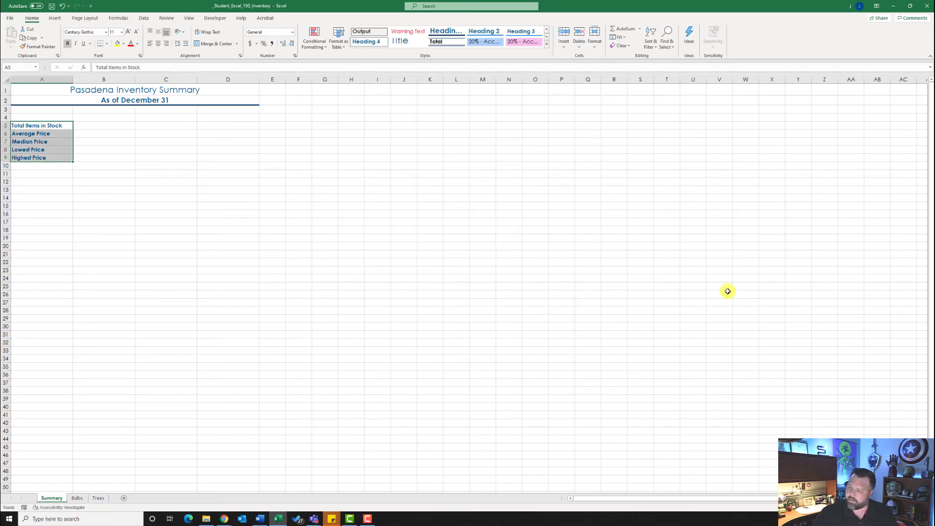
Enter the column headings Bulbs in B4 and Trees in C4 of the Summary sheet.
{"action": "left_click", "coordinate": [101, 119]}
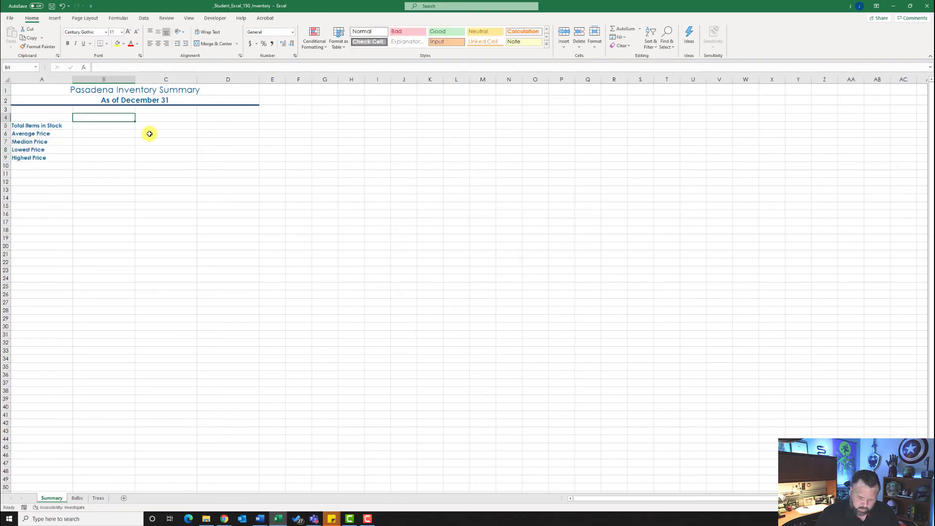
{"action": "type", "text": "Bulbs"}
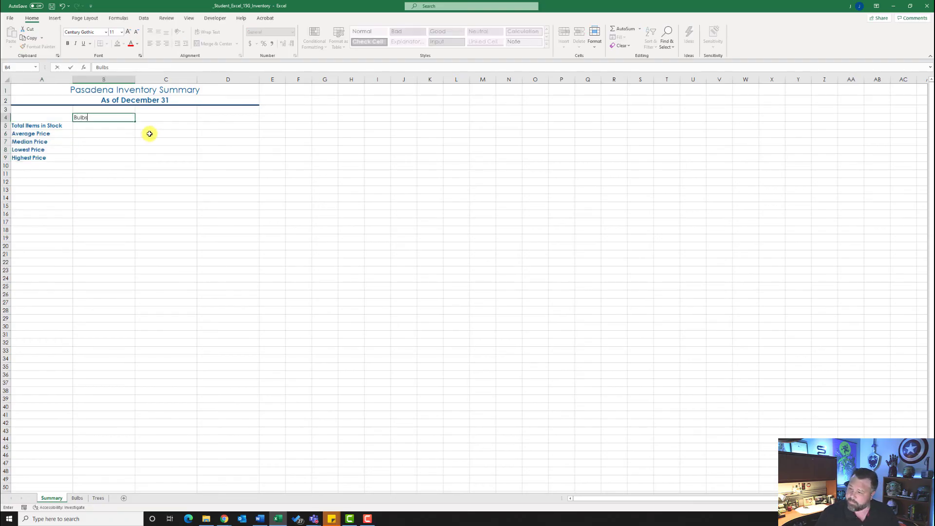
{"action": "left_click", "coordinate": [157, 118]}
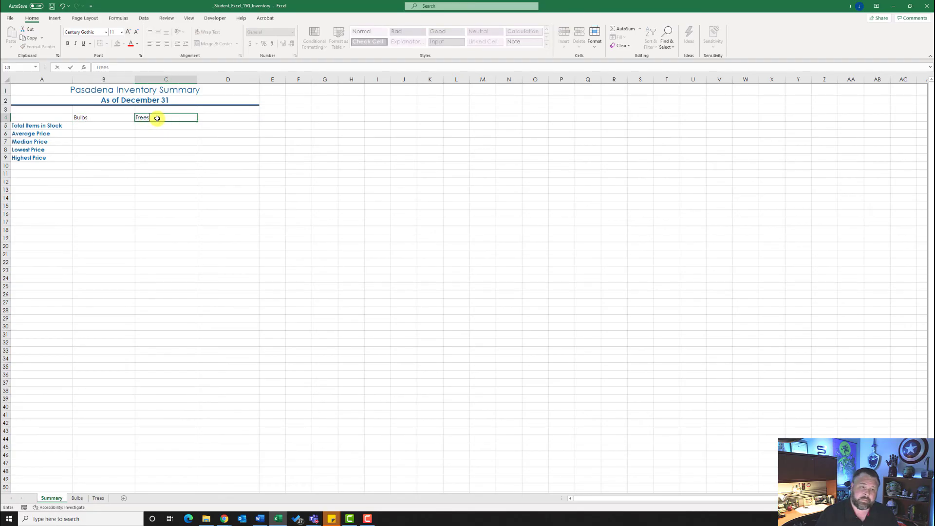
{"action": "key", "text": "Return"}
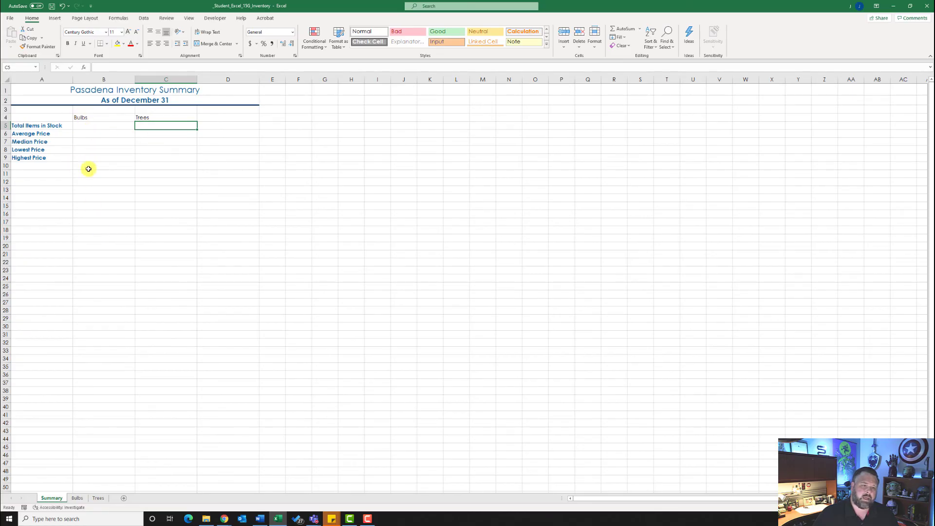
Link Summary cell B5 to the bulbs' total items in stock with the formula =Bulbs!B4.
{"action": "left_click", "coordinate": [96, 127]}
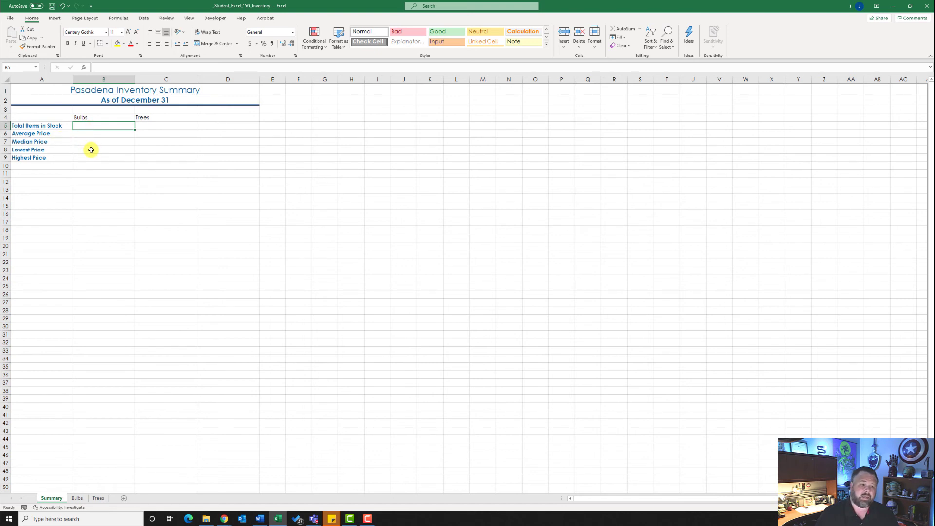
{"action": "type", "text": "="}
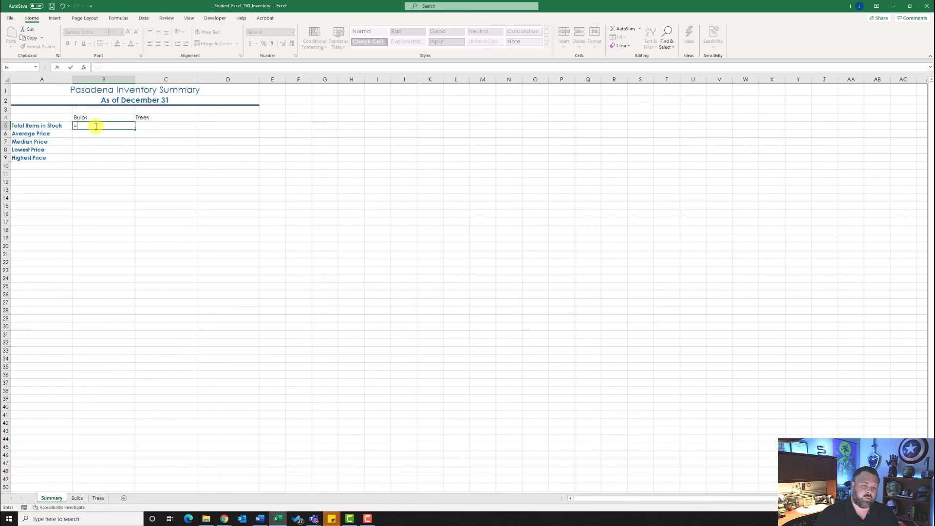
{"action": "left_click", "coordinate": [77, 499]}
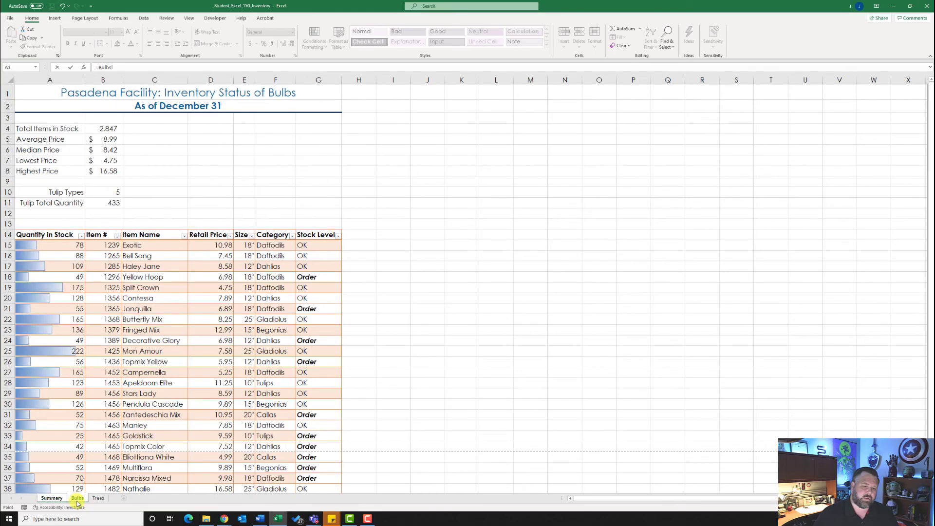
{"action": "left_click", "coordinate": [106, 130]}
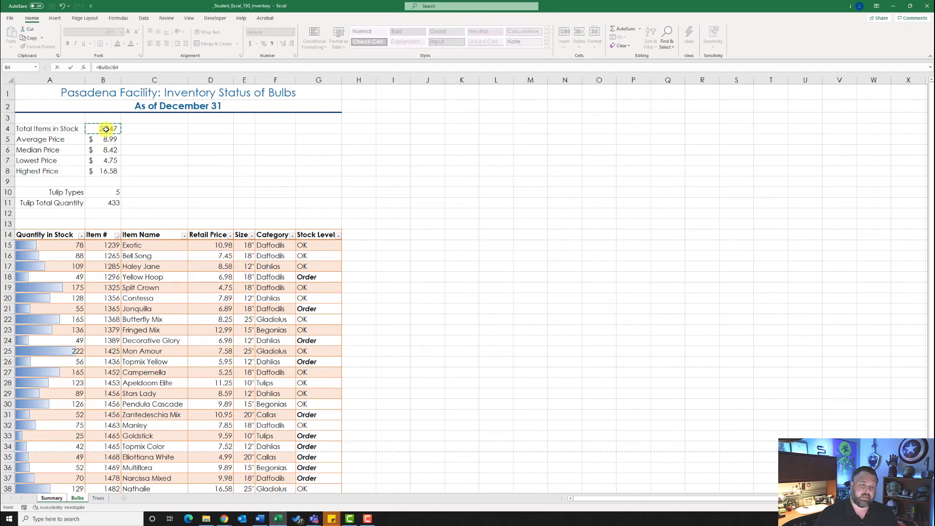
{"action": "key", "text": "Return"}
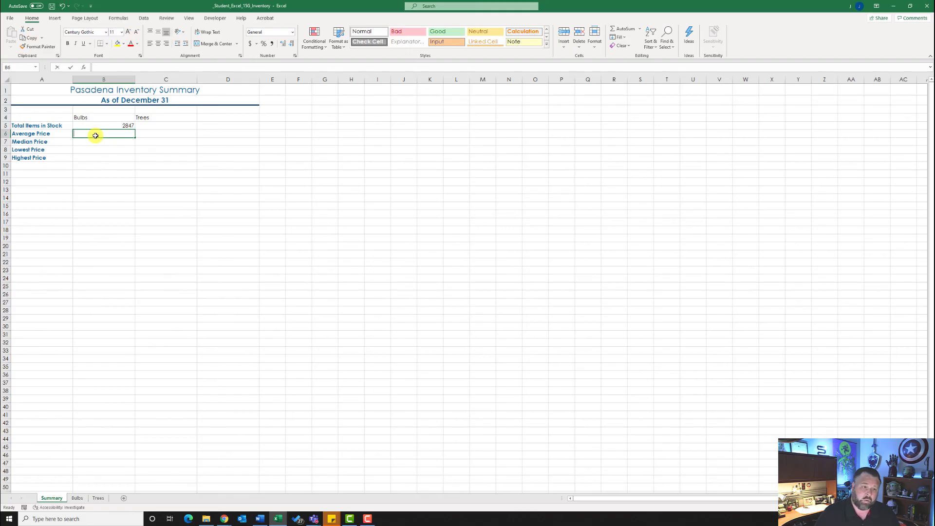
Link Summary cell B6 to the bulbs' average price with the formula =Bulbs!B5.
{"action": "type", "text": "="}
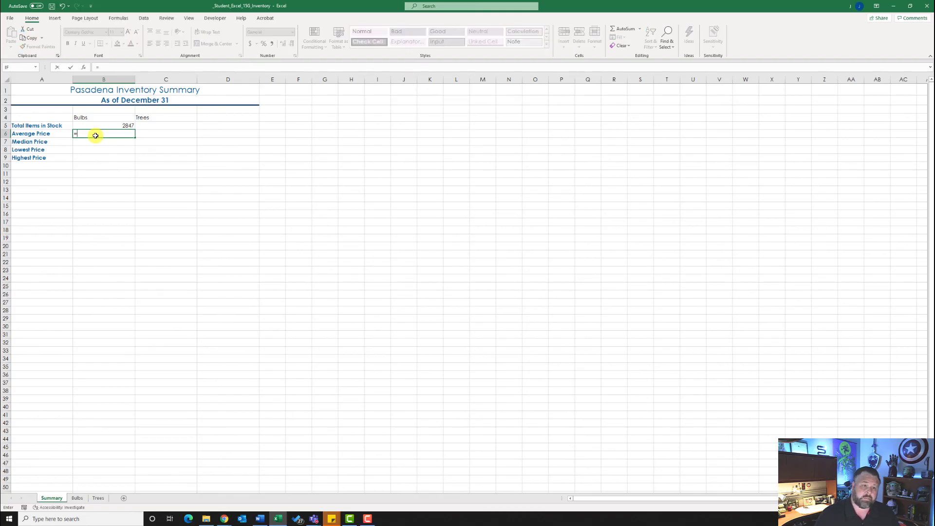
{"action": "left_click", "coordinate": [75, 498]}
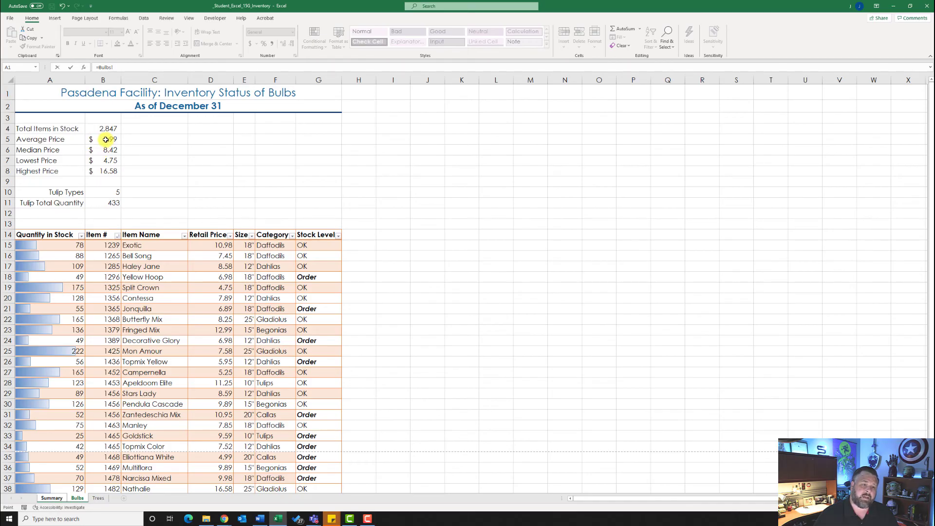
{"action": "left_click", "coordinate": [106, 140]}
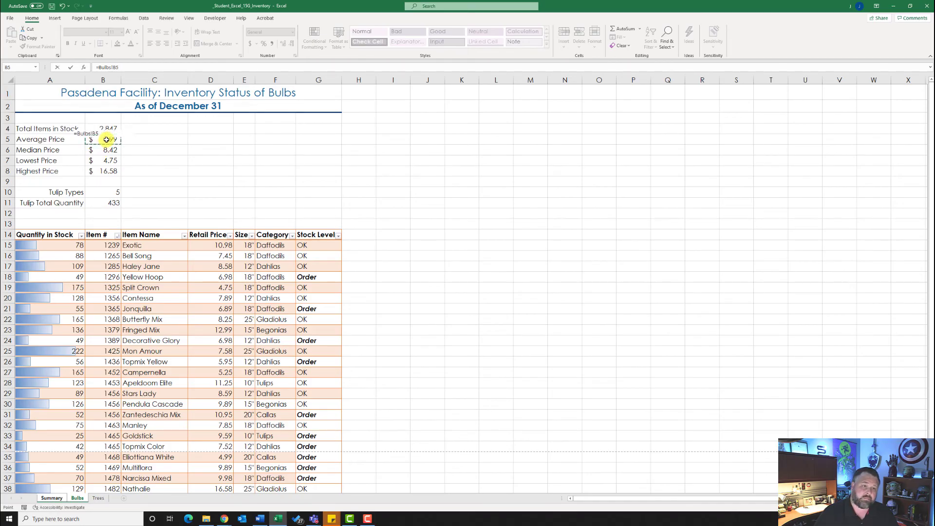
{"action": "key", "text": "Return"}
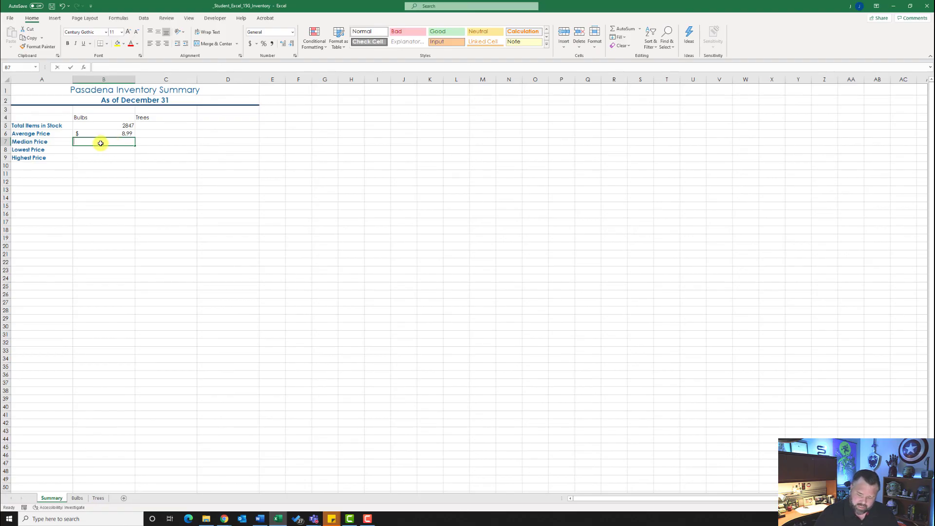
Link Summary cell B7 to the bulbs' median price with the formula =Bulbs!B6.
{"action": "type", "text": "="}
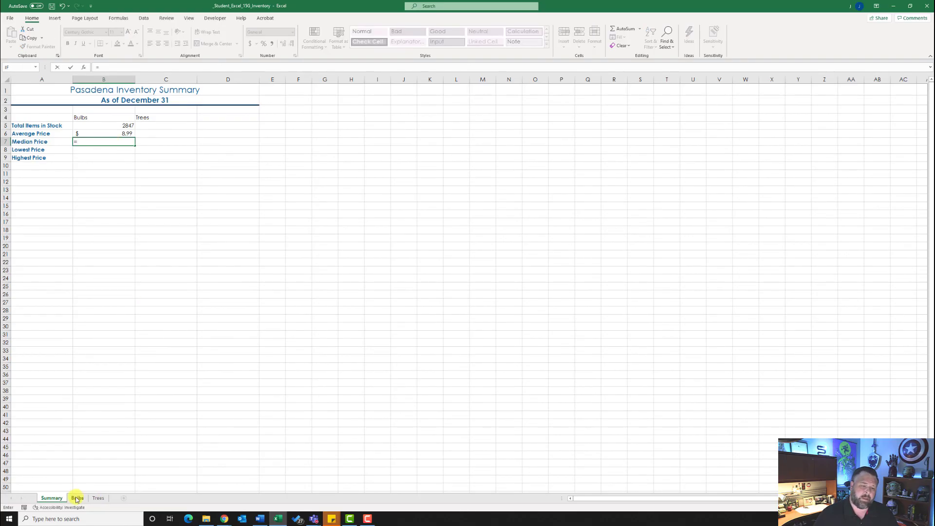
{"action": "left_click", "coordinate": [76, 498]}
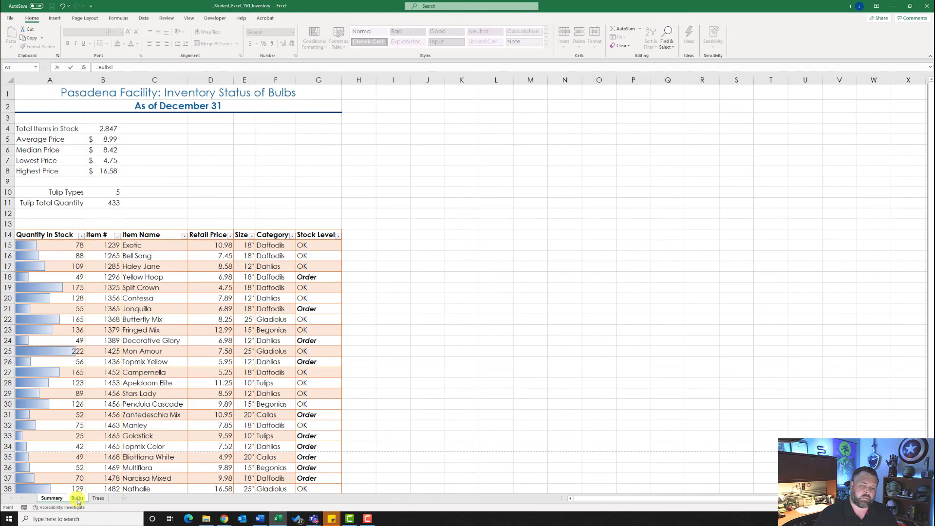
{"action": "left_click", "coordinate": [104, 150]}
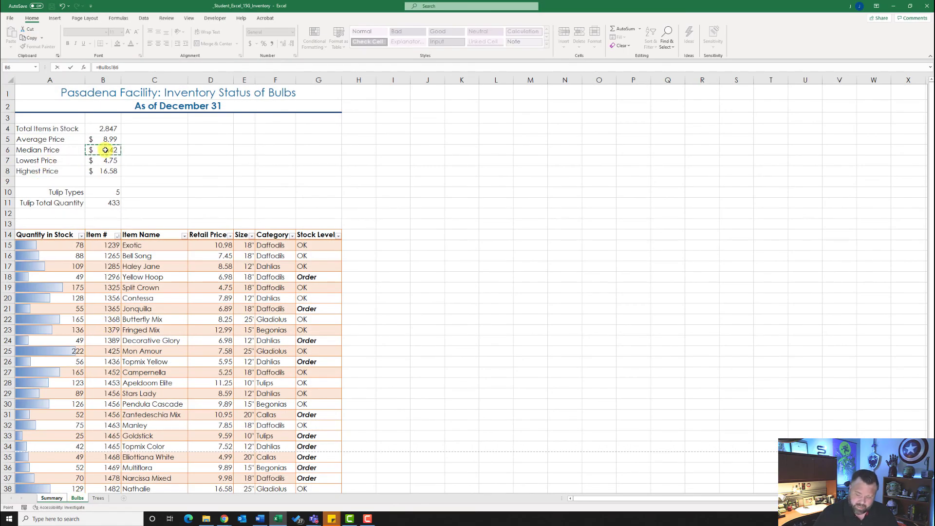
{"action": "key", "text": "Return"}
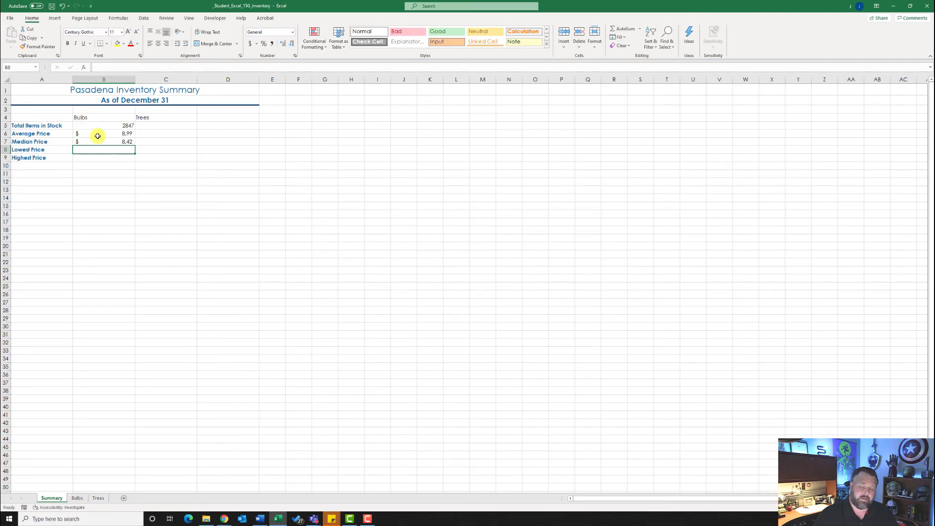
Link Summary cell B8 to the bulbs' lowest price with the formula =Bulbs!B7.
{"action": "type", "text": "="}
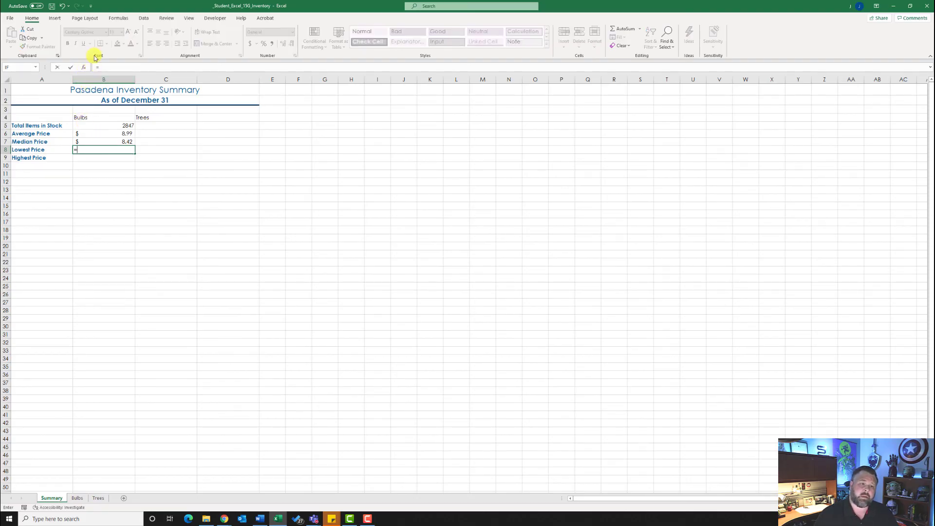
{"action": "left_click", "coordinate": [77, 498]}
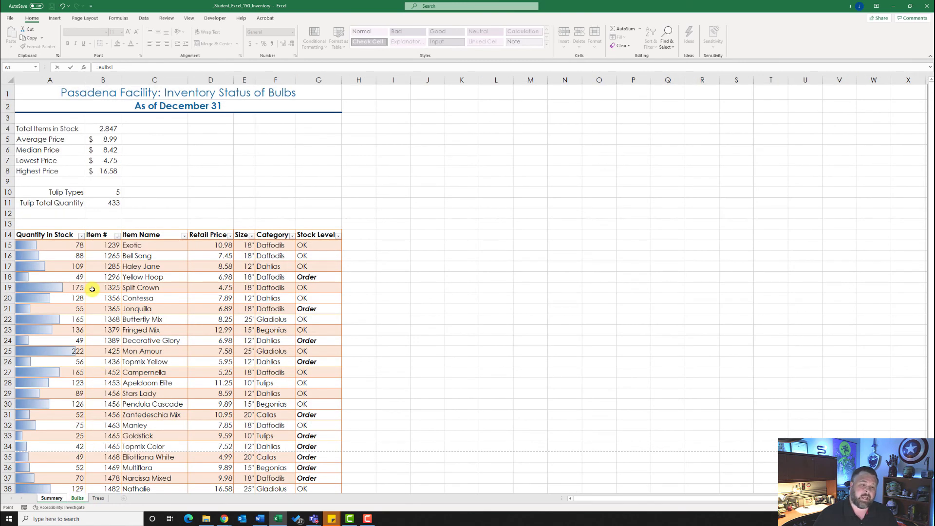
{"action": "left_click", "coordinate": [104, 161]}
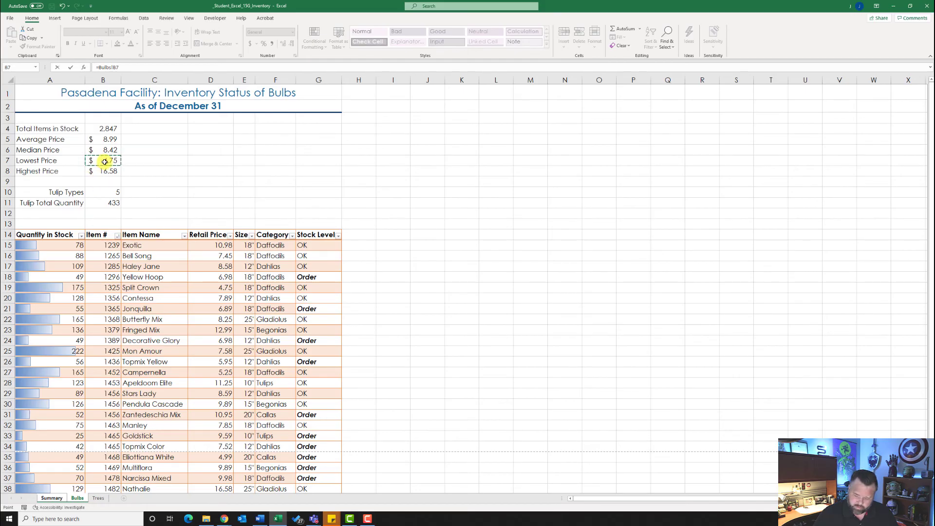
{"action": "key", "text": "Return"}
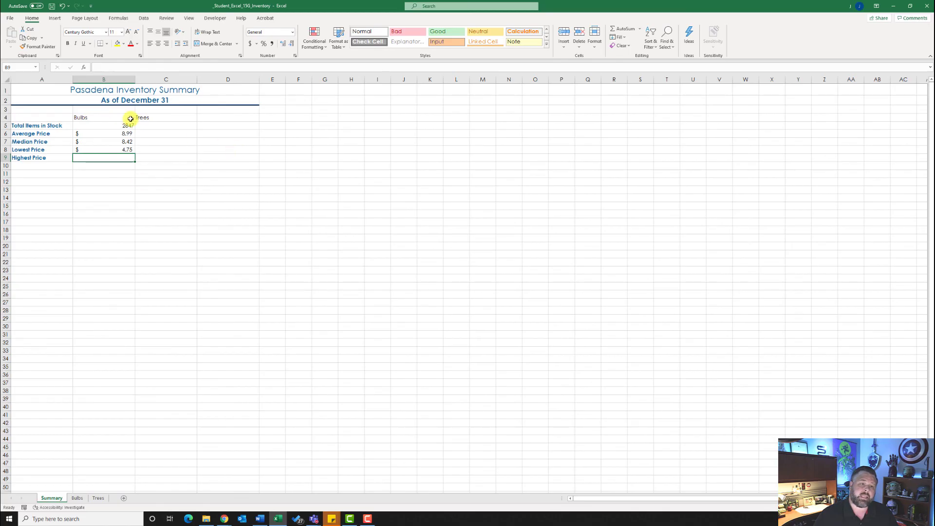
Link Summary cell B9 to the bulbs' highest price with the formula =Bulbs!B8.
{"action": "type", "text": "="}
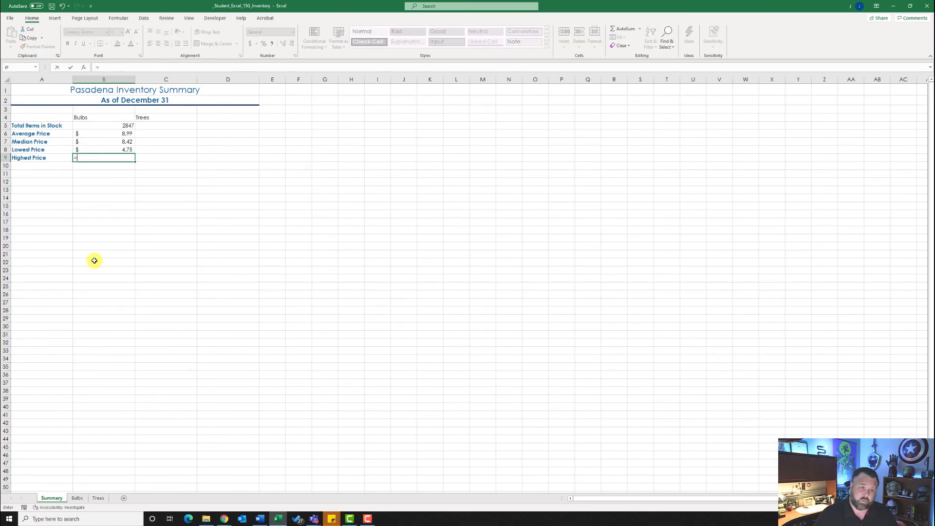
{"action": "left_click", "coordinate": [76, 498]}
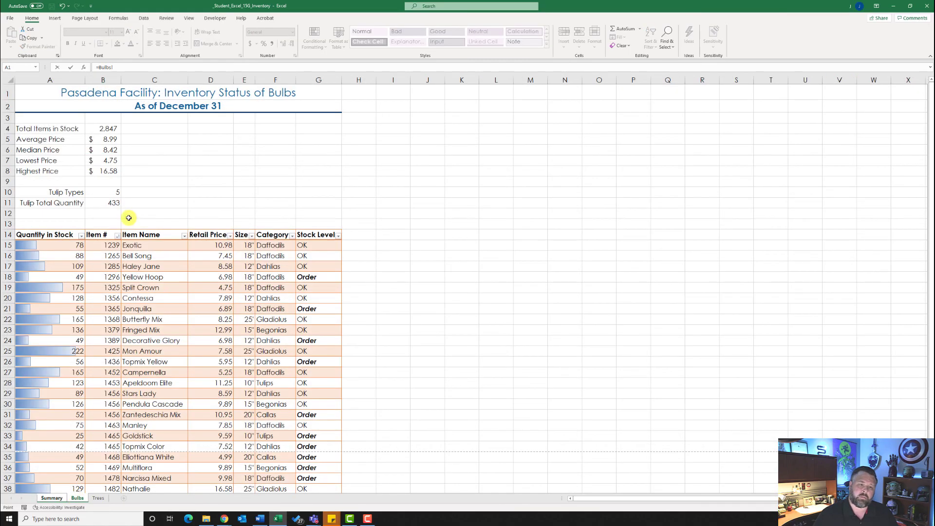
{"action": "left_click", "coordinate": [103, 172]}
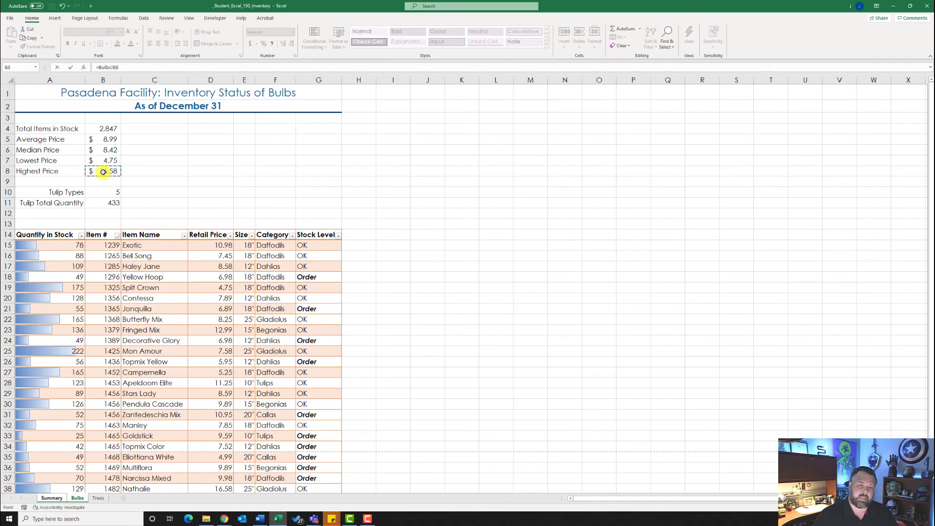
{"action": "key", "text": "Return"}
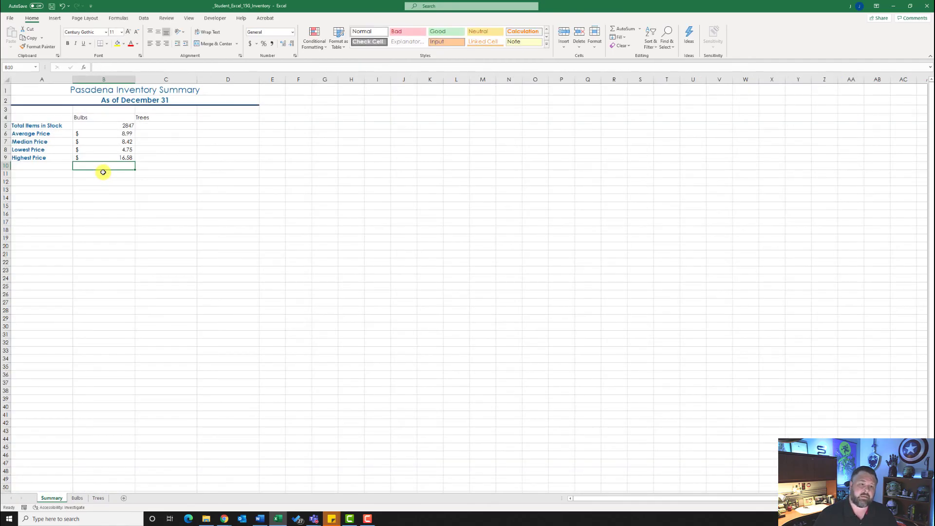
Link Summary cell C5 to the trees' total items in stock with the formula =Trees!B4.
{"action": "left_click", "coordinate": [165, 127]}
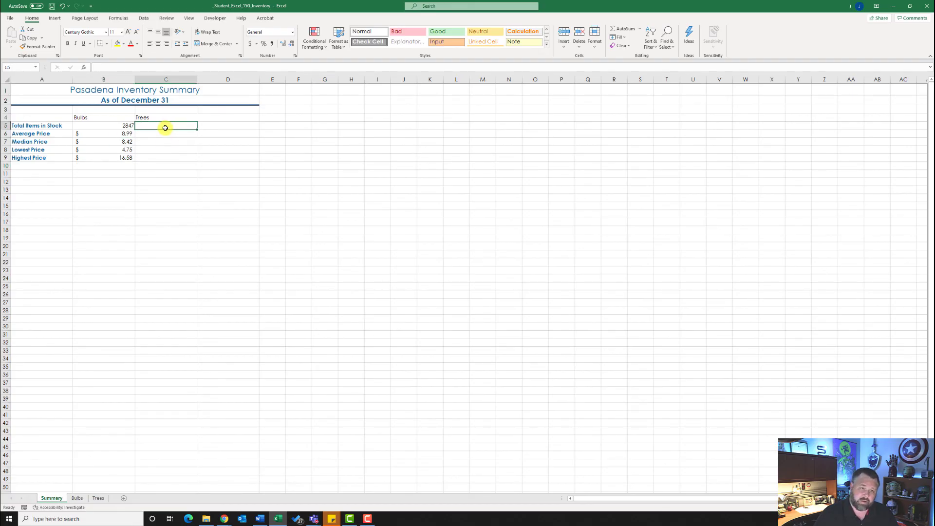
{"action": "type", "text": "="}
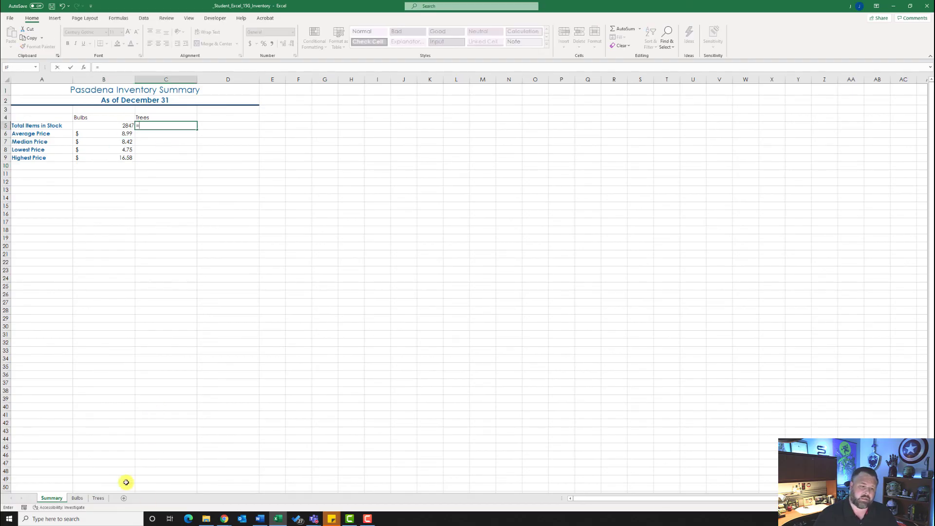
{"action": "left_click", "coordinate": [99, 498]}
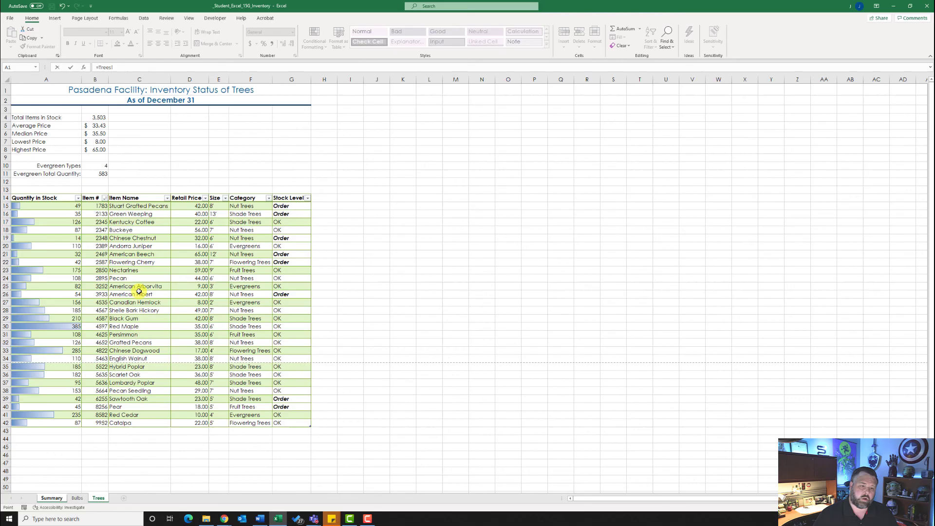
{"action": "left_click", "coordinate": [100, 117]}
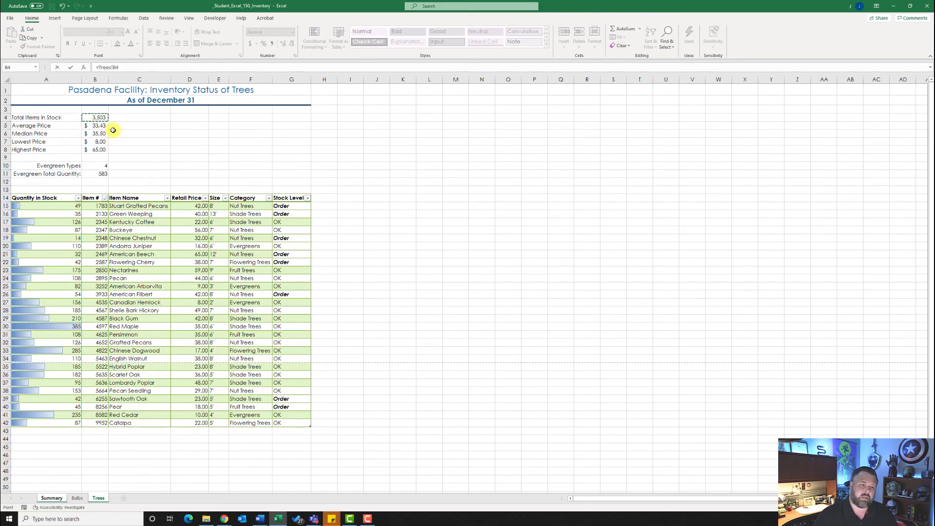
{"action": "key", "text": "Return"}
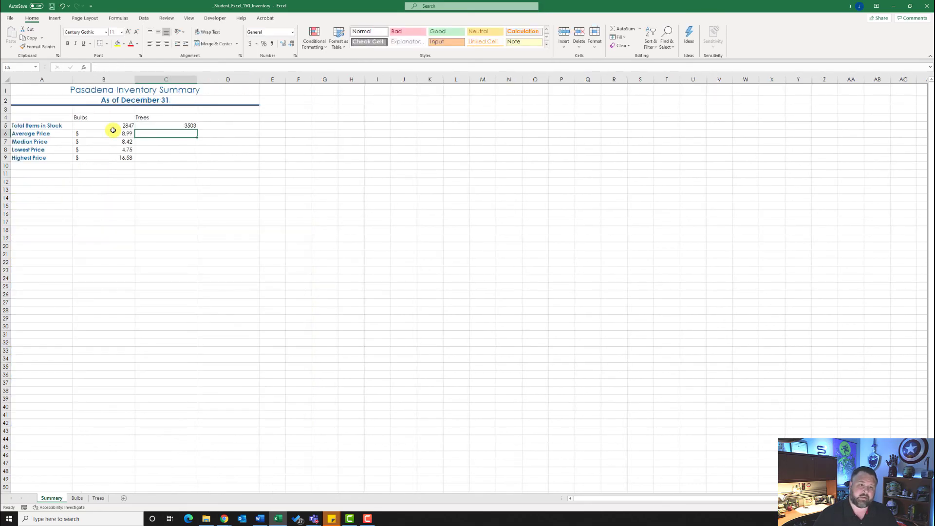
Link Summary cell C6 to the trees' average price with the formula =Trees!B5.
{"action": "type", "text": "="}
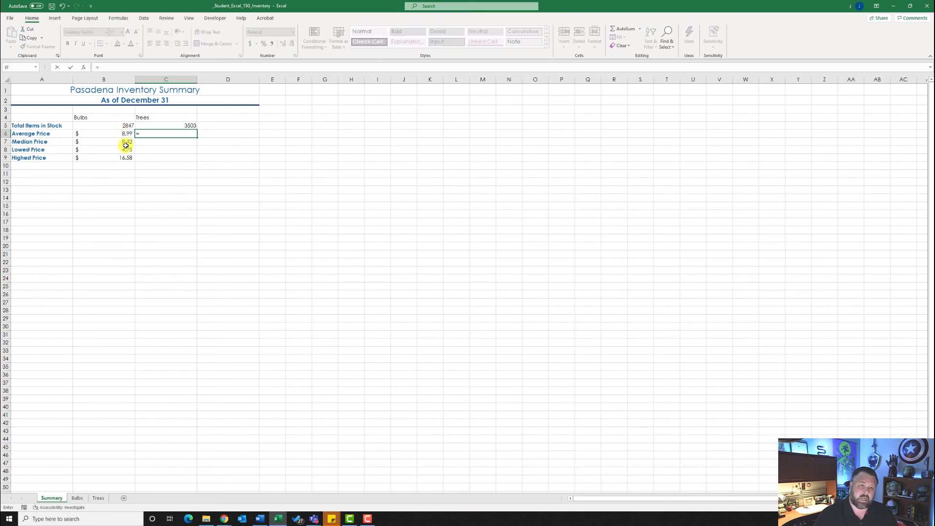
{"action": "left_click", "coordinate": [98, 497]}
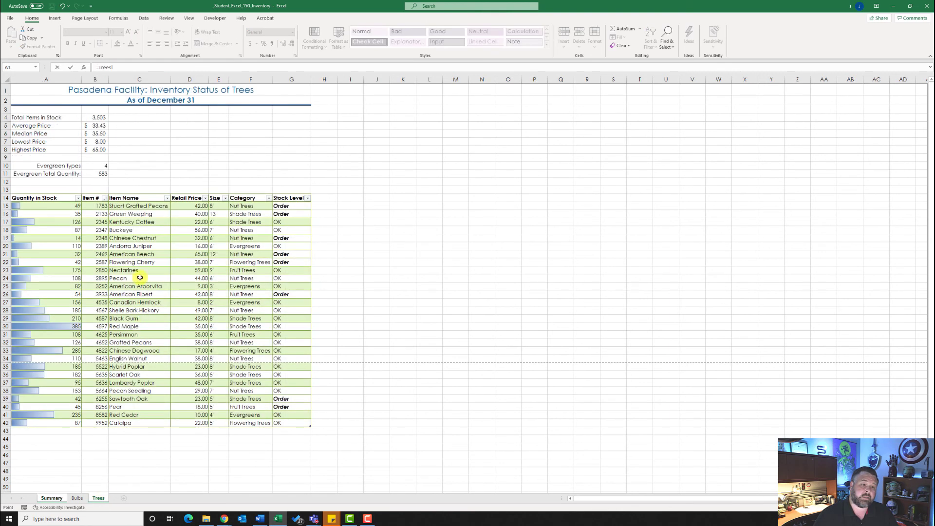
{"action": "left_click", "coordinate": [92, 126]}
{"action": "key", "text": "Return"}
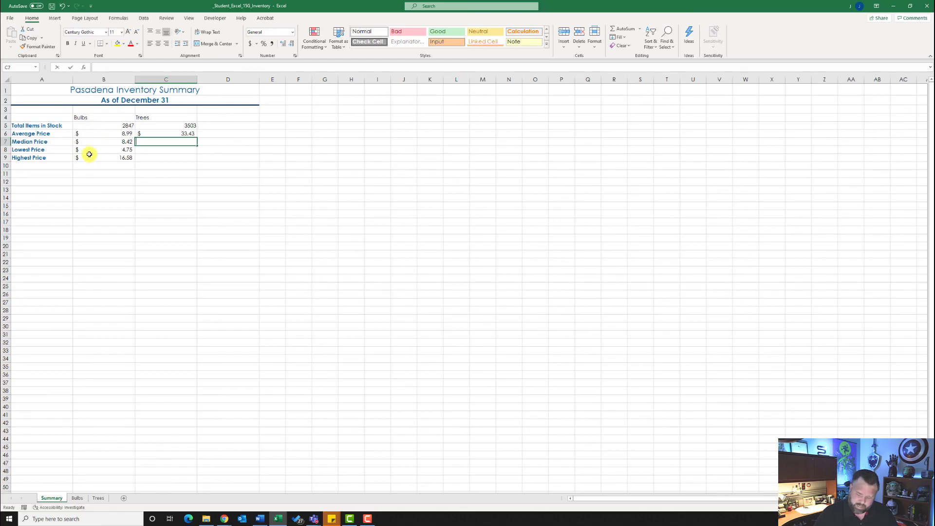
Link Summary cell C7 to the trees' median price with the formula =Trees!B6.
{"action": "type", "text": "="}
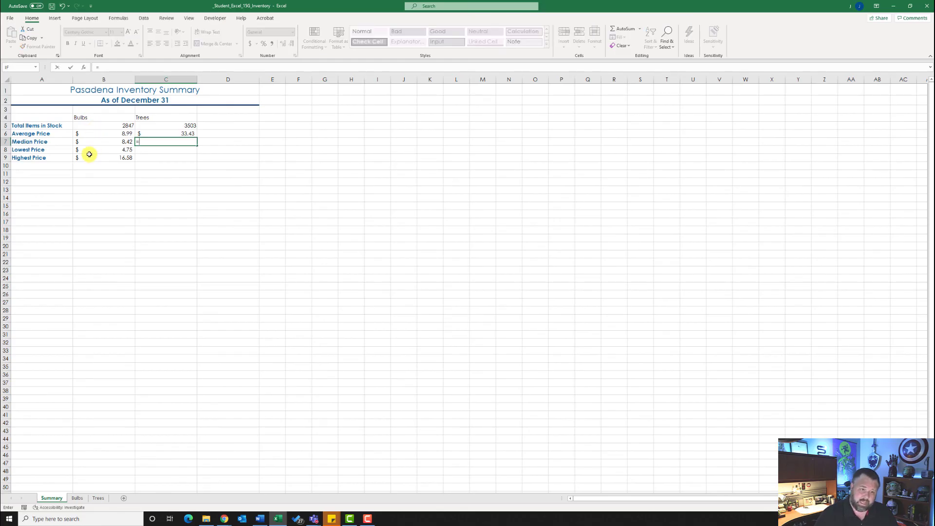
{"action": "left_click", "coordinate": [99, 497]}
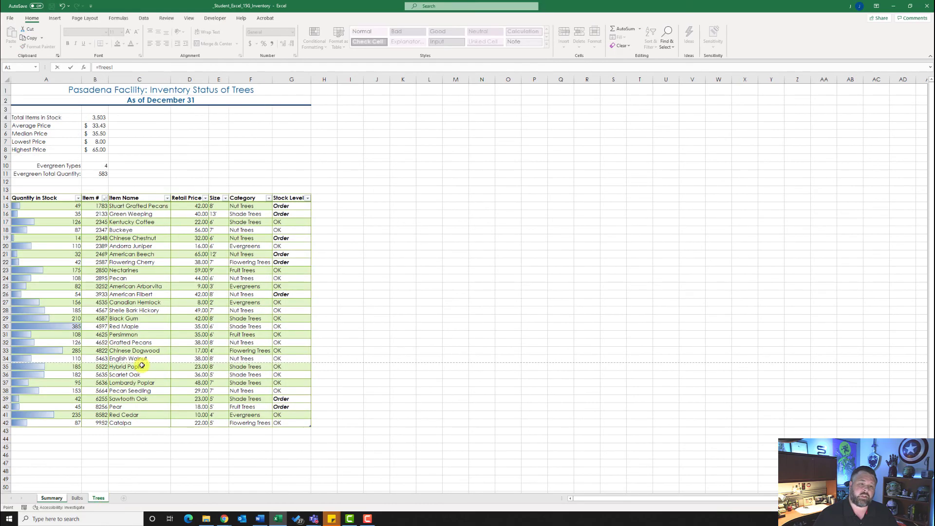
{"action": "left_click", "coordinate": [94, 134]}
{"action": "key", "text": "Return"}
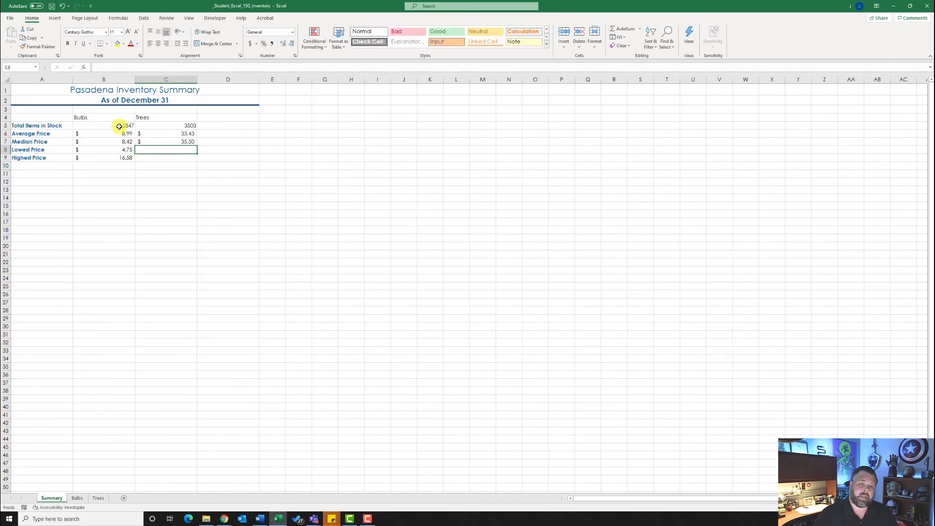
Link Summary cell C8 to the trees' lowest price with the formula =Trees!B7.
{"action": "type", "text": "="}
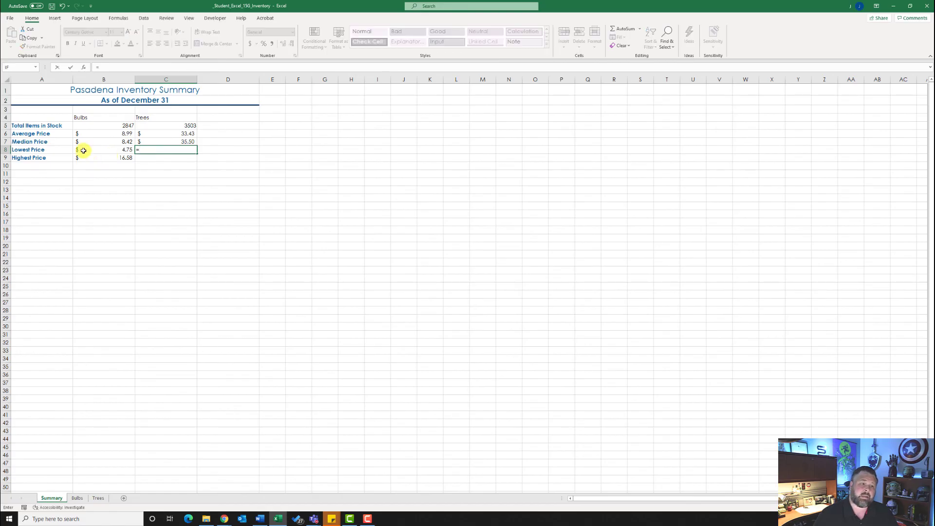
{"action": "left_click", "coordinate": [98, 497]}
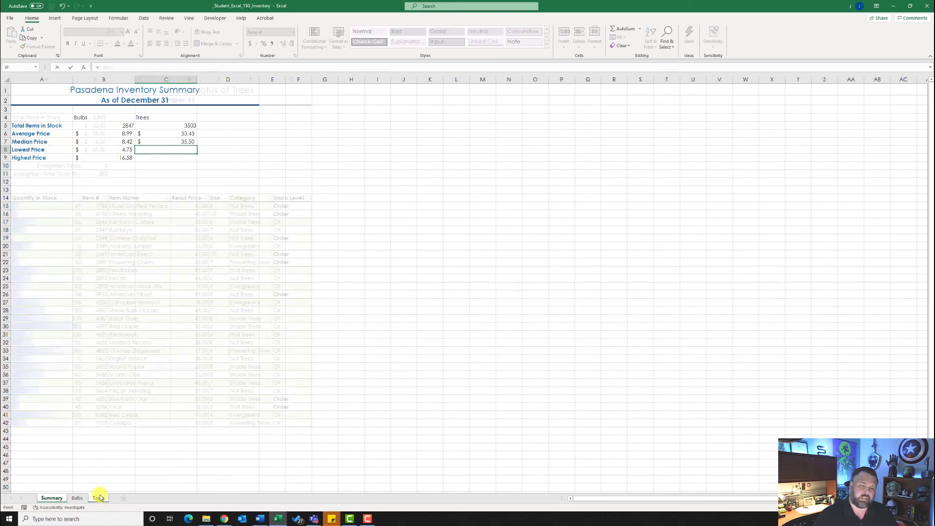
{"action": "left_click", "coordinate": [91, 142]}
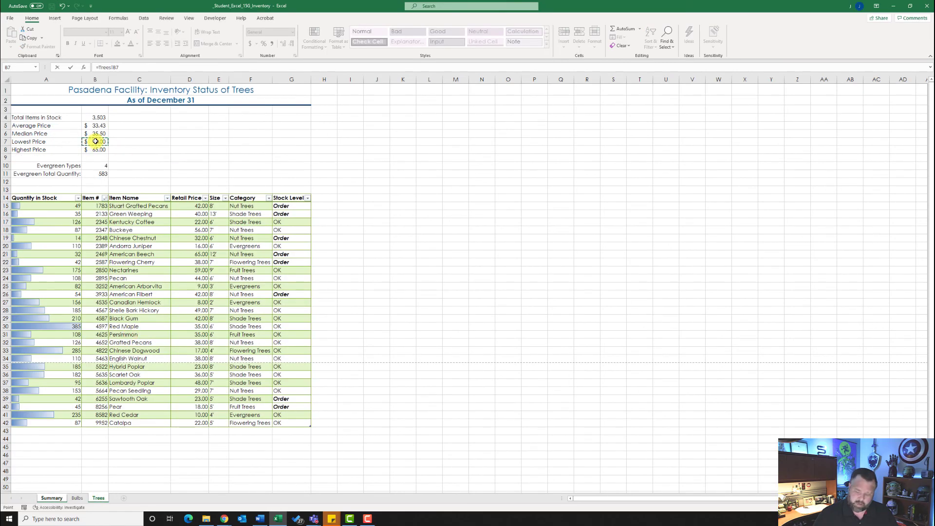
{"action": "key", "text": "Return"}
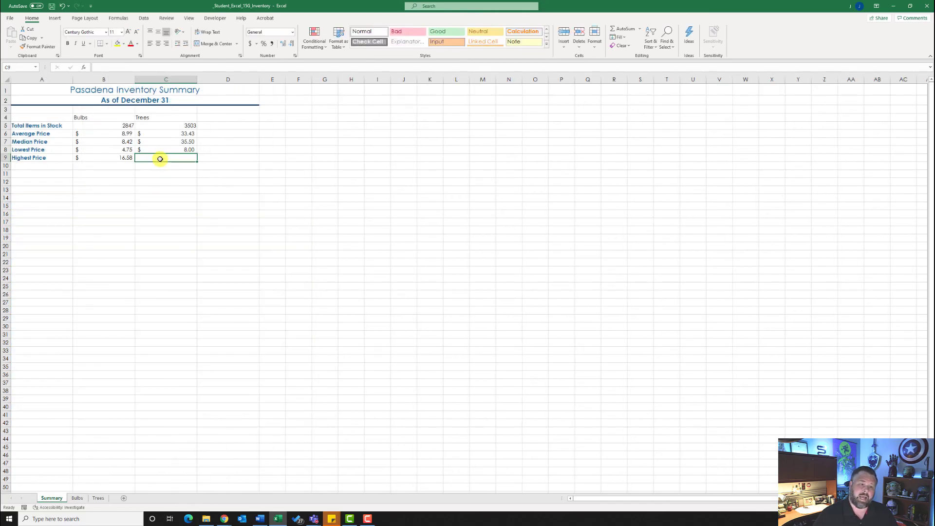
Link Summary cell C9 to the trees' highest price with the formula =Trees!B8.
{"action": "type", "text": "="}
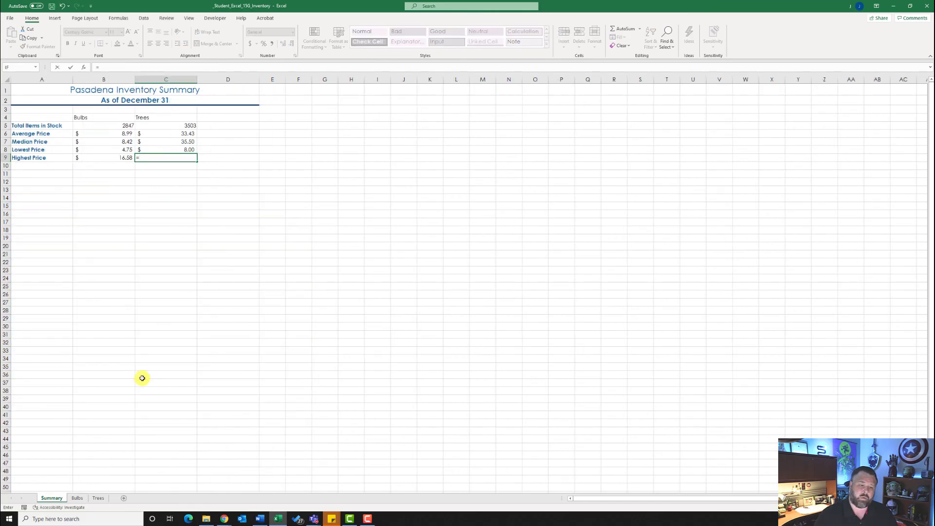
{"action": "left_click", "coordinate": [97, 498]}
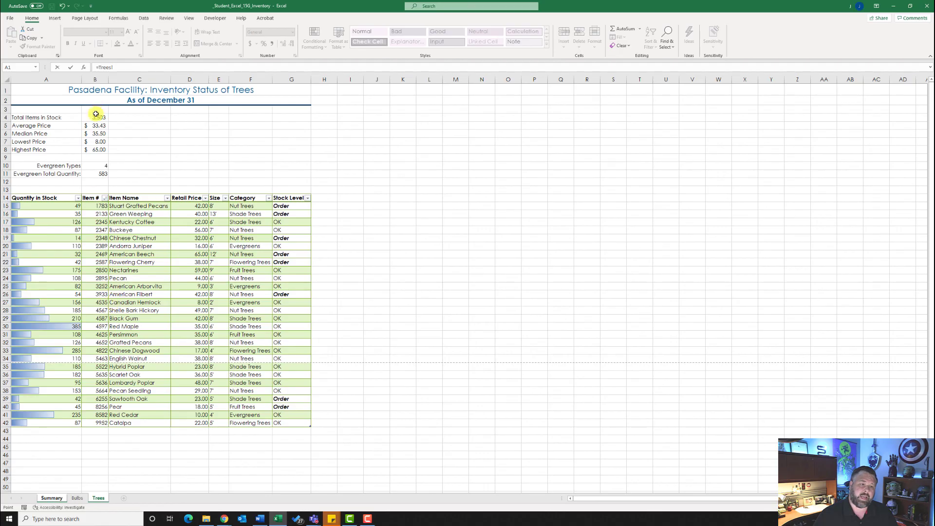
{"action": "left_click", "coordinate": [102, 149]}
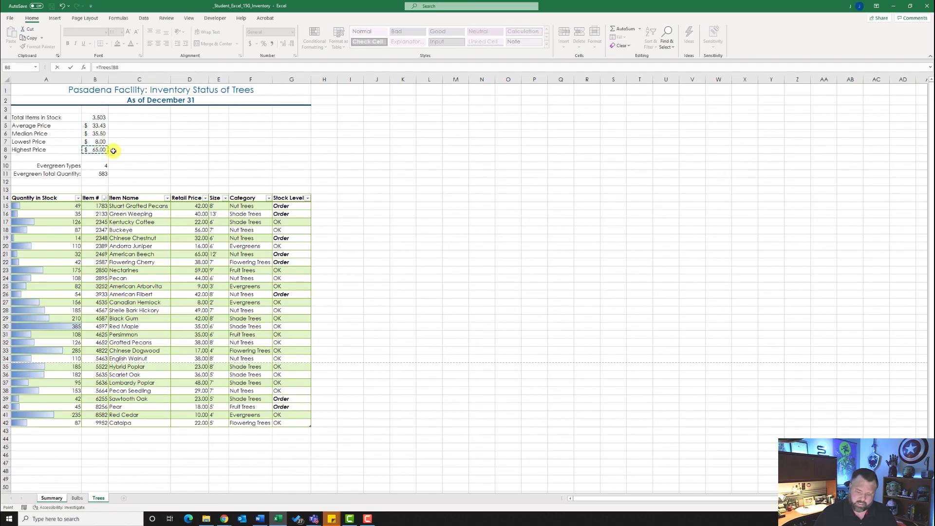
{"action": "key", "text": "Return"}
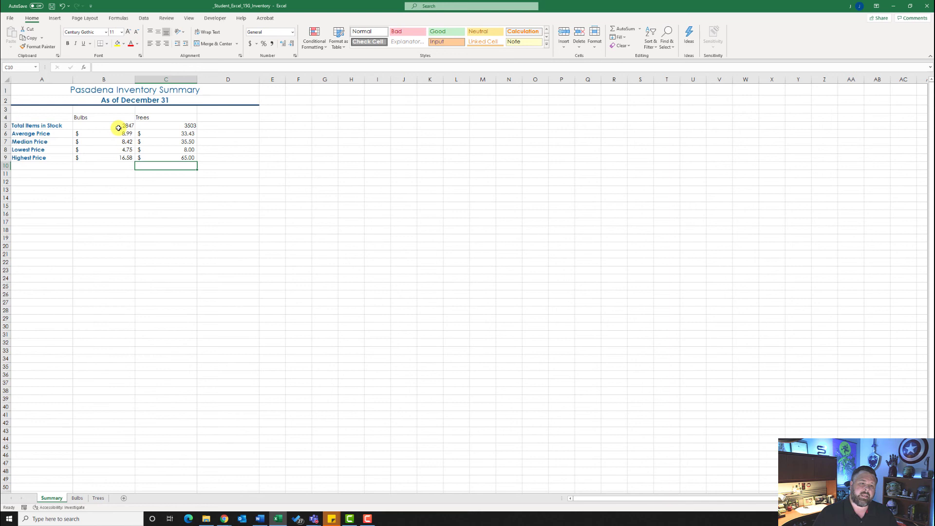
Check the link in Summary cell C8 against the statistics on the Trees sheet and return to the Summary sheet.
{"action": "left_click", "coordinate": [172, 152]}
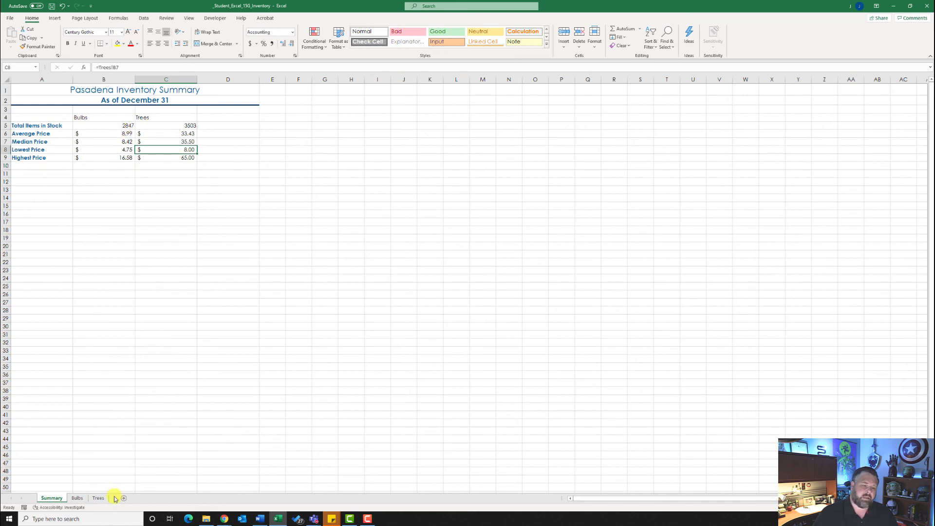
{"action": "left_click", "coordinate": [98, 498]}
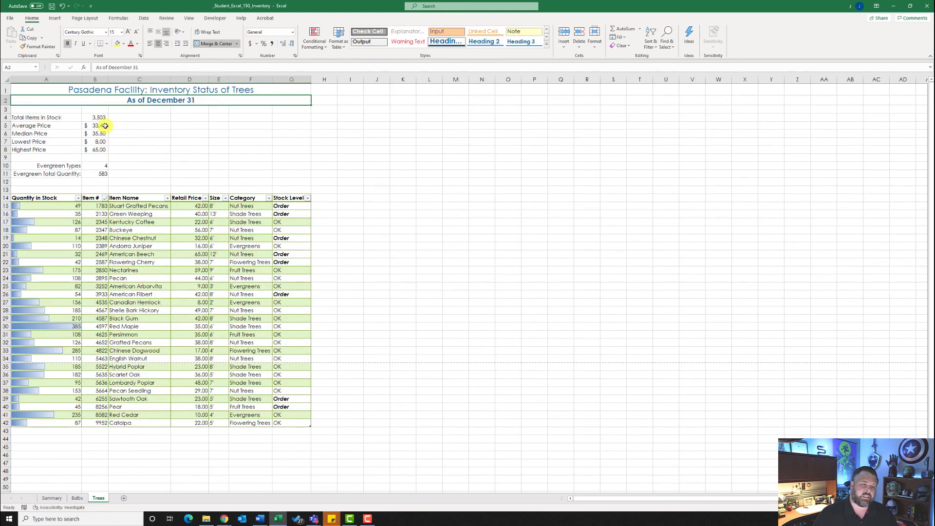
{"action": "left_click", "coordinate": [52, 498]}
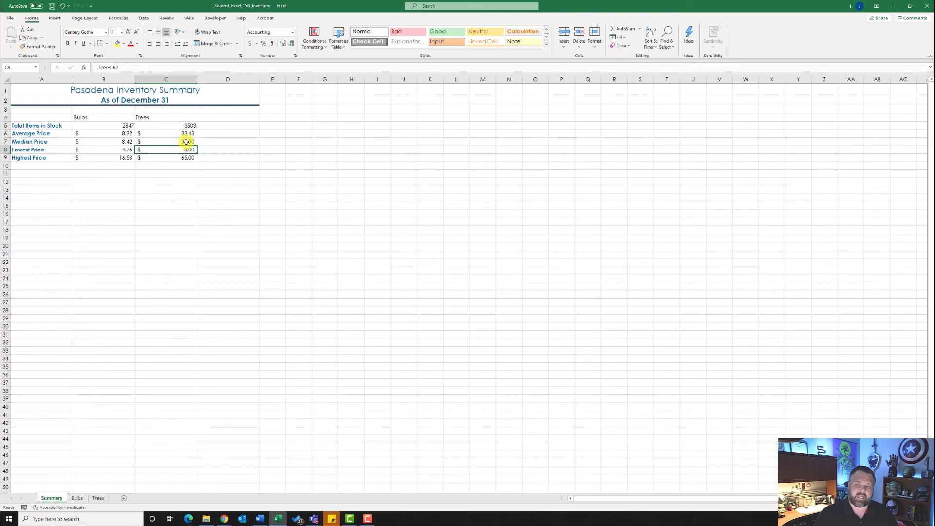
Enter the column heading Bulbs/Trees in cell D4 of the Summary sheet.
{"action": "left_click", "coordinate": [224, 115]}
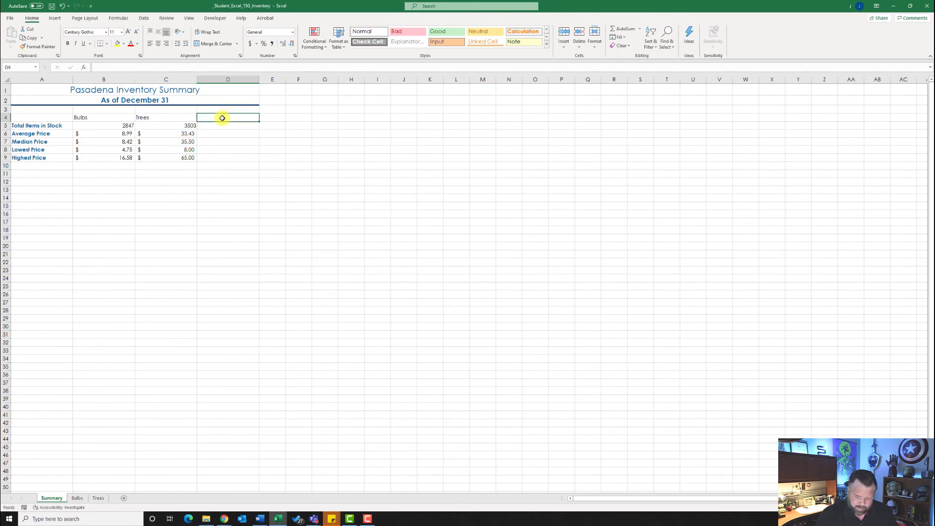
{"action": "type", "text": "Bulbs/Trees"}
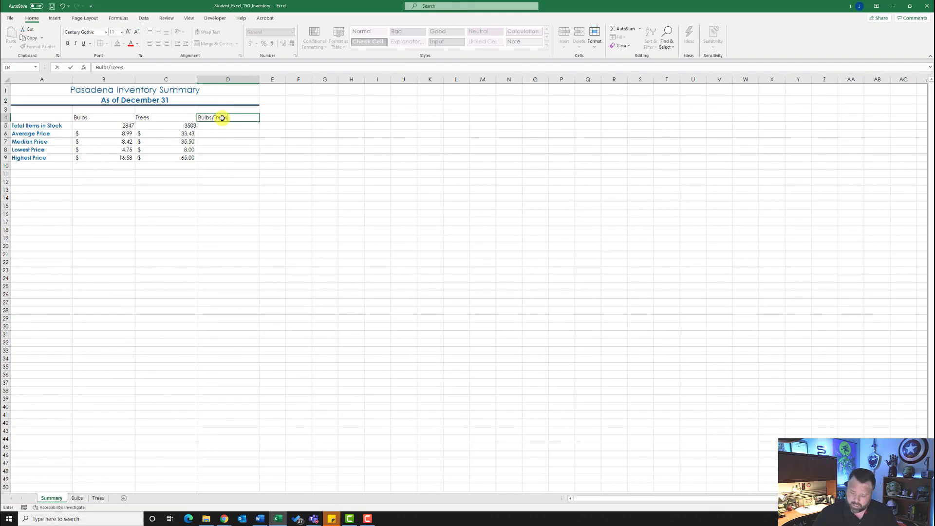
{"action": "key", "text": "Return"}
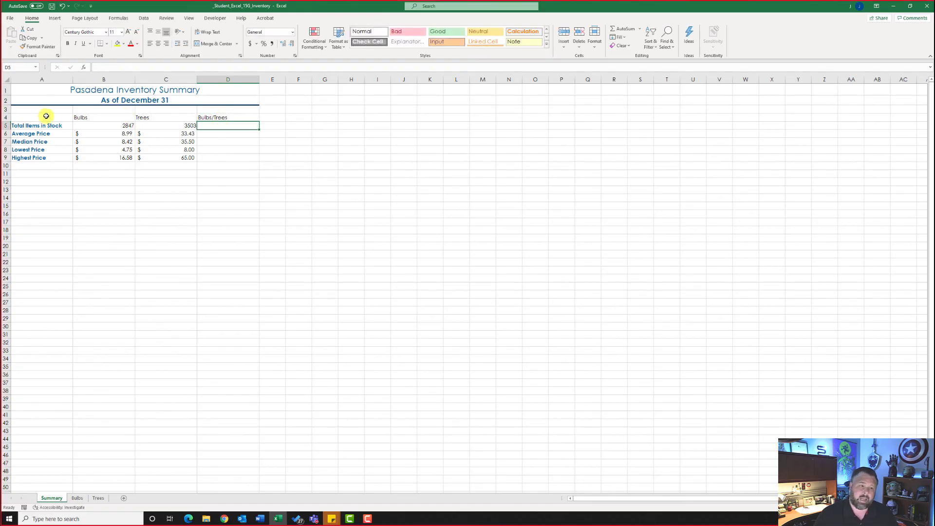
Center the column headings in B4:D4 and apply the Heading 3 cell style to them.
{"action": "left_click_drag", "start_coordinate": [92, 118], "coordinate": [220, 117]}
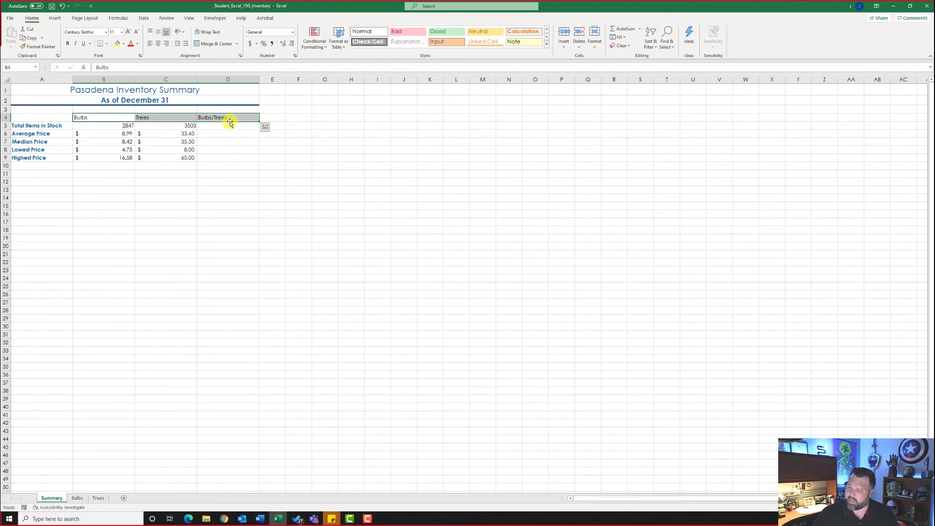
{"action": "left_click", "coordinate": [159, 45]}
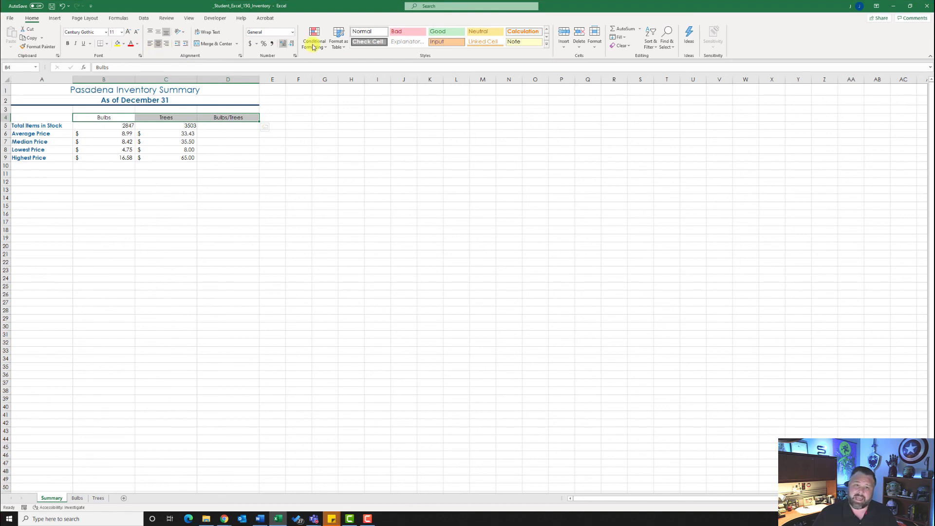
{"action": "left_click", "coordinate": [546, 44]}
{"action": "left_click", "coordinate": [444, 136]}
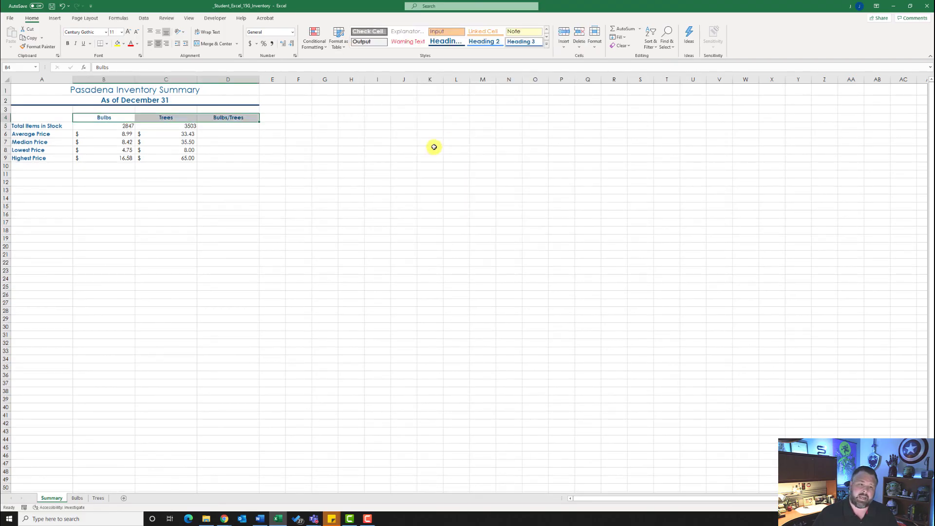
{"action": "left_click", "coordinate": [218, 141]}
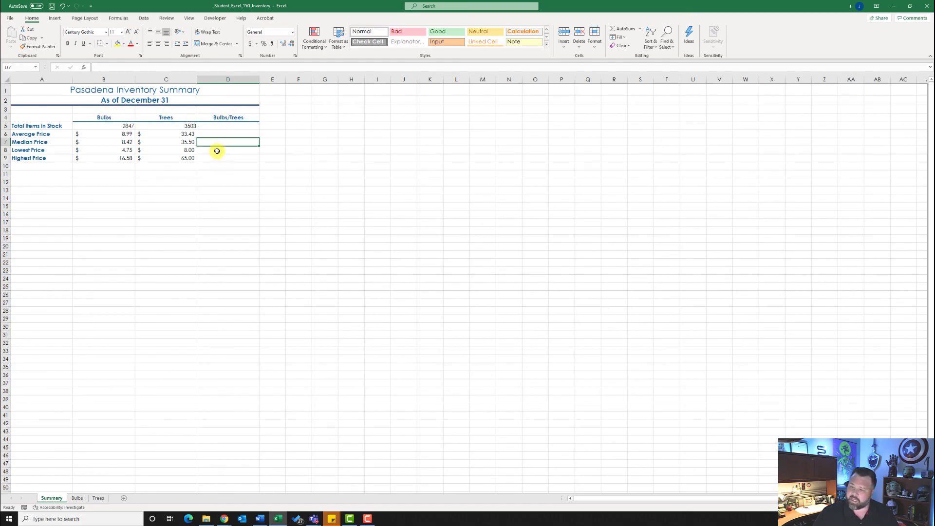
Insert a column sparkline in cell D5 from the data range B5:C5 and give it the dark navy style.
{"action": "left_click", "coordinate": [220, 126]}
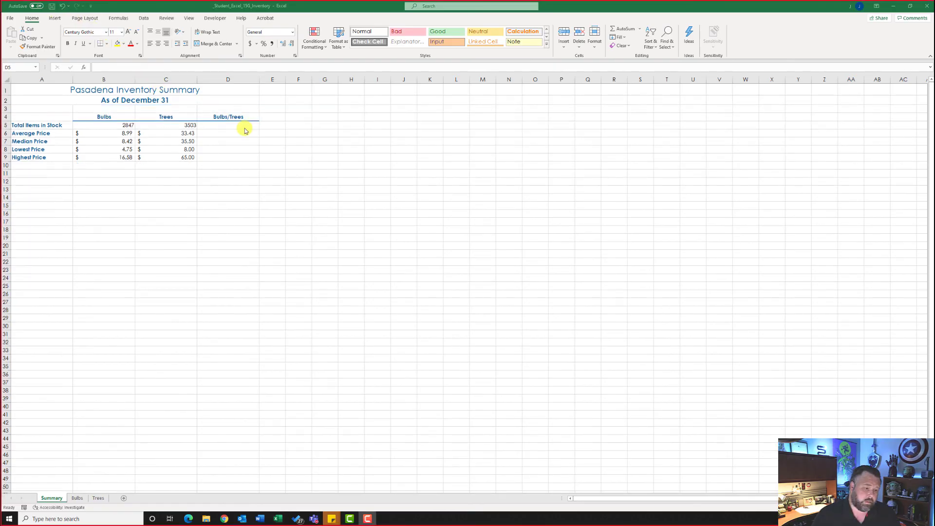
{"action": "left_click", "coordinate": [245, 131]}
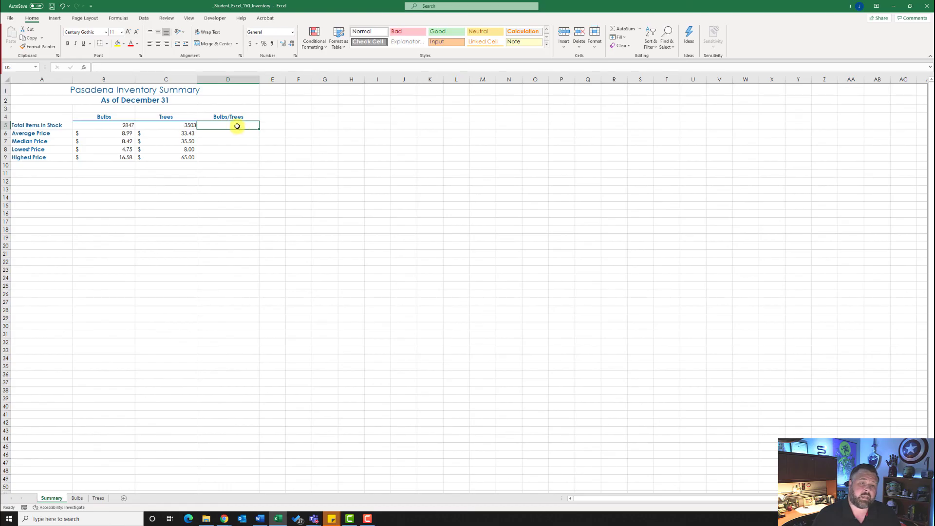
{"action": "left_click", "coordinate": [57, 18]}
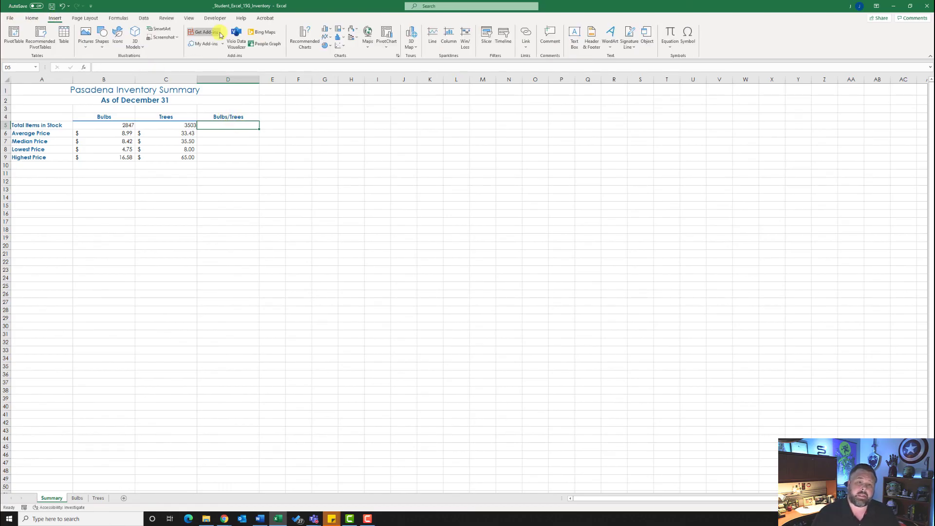
{"action": "left_click", "coordinate": [447, 46]}
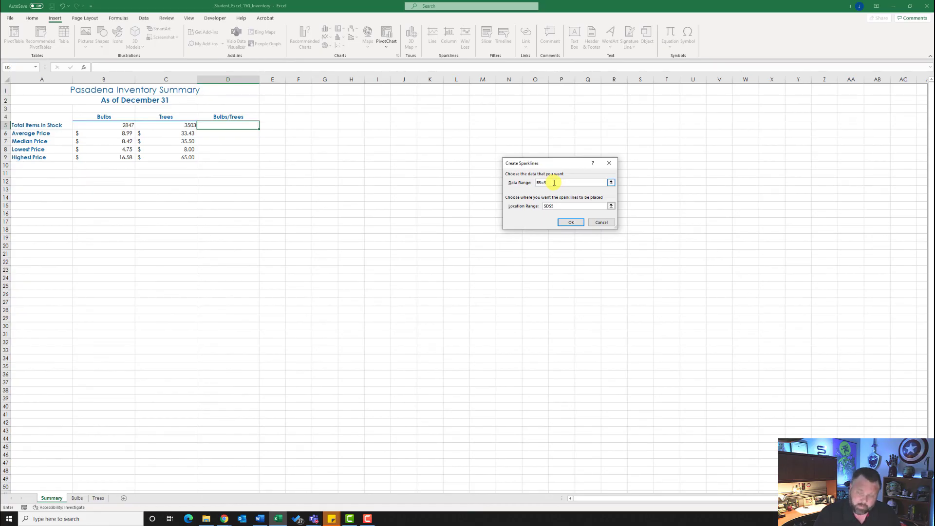
{"action": "key", "text": "Return"}
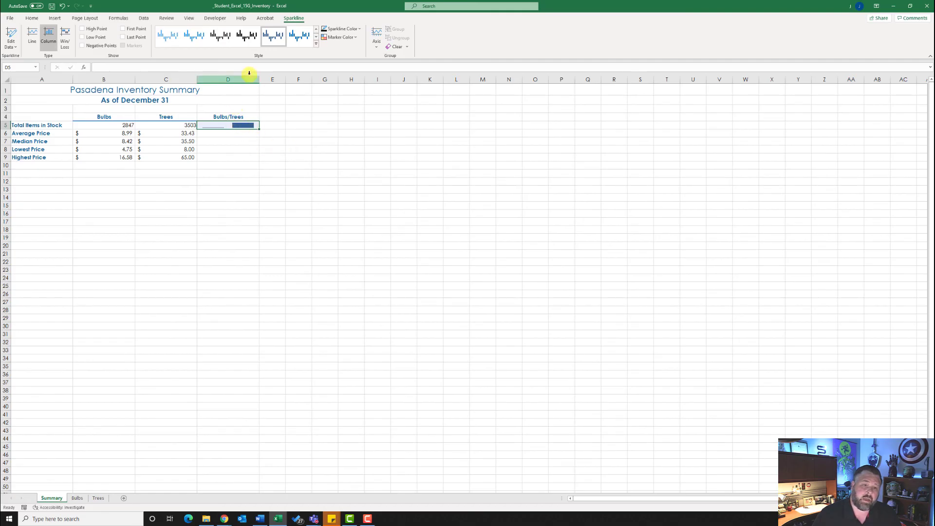
{"action": "left_click", "coordinate": [250, 133]}
{"action": "left_click", "coordinate": [252, 126]}
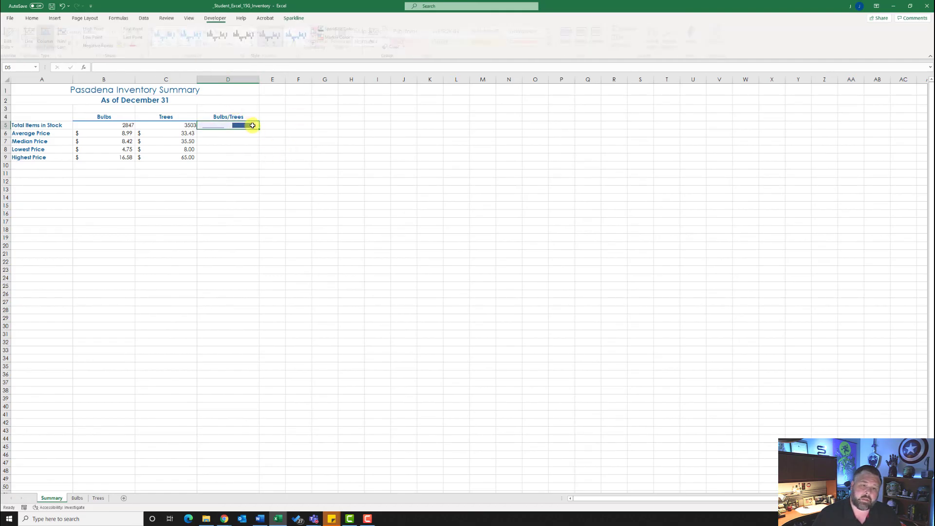
{"action": "left_click", "coordinate": [315, 48]}
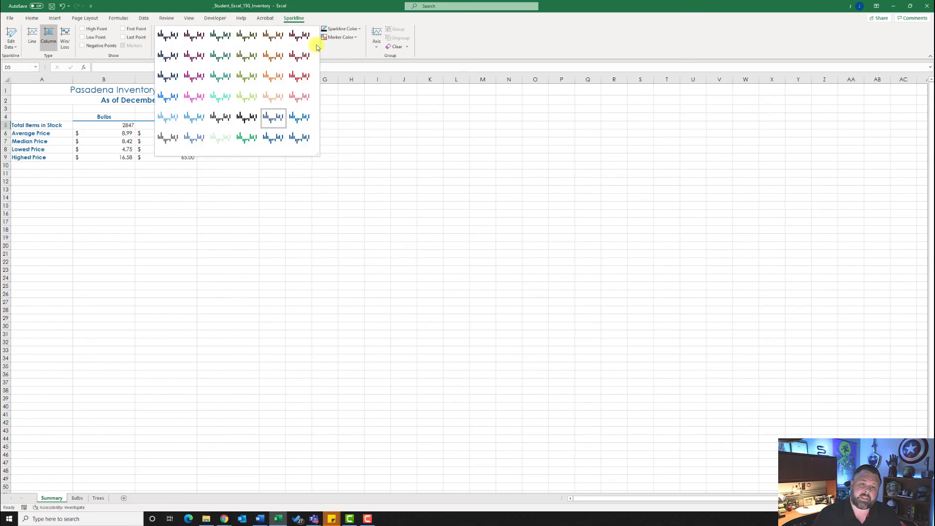
{"action": "left_click", "coordinate": [167, 36]}
Insert a column sparkline in cell D6 from the data range B6:C6 and give it the dark purple style.
{"action": "left_click", "coordinate": [236, 135]}
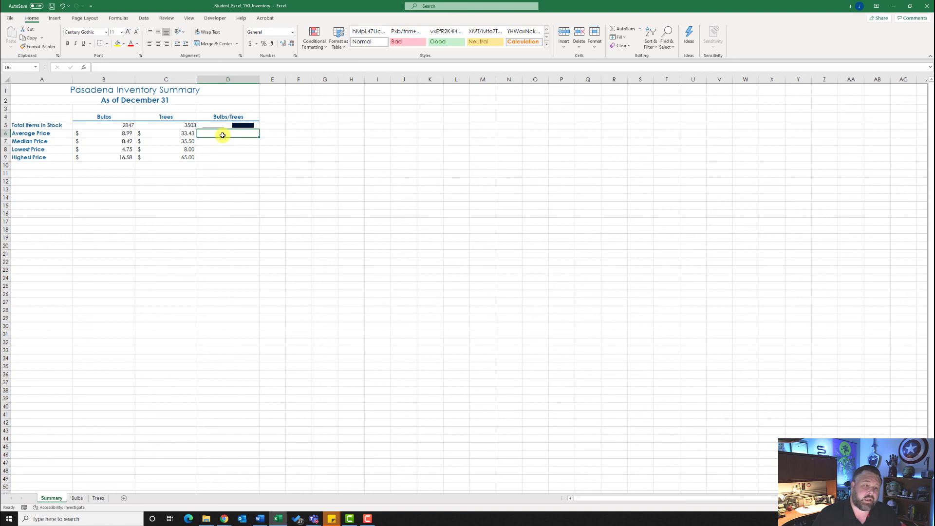
{"action": "left_click", "coordinate": [54, 19]}
{"action": "left_click", "coordinate": [449, 38]}
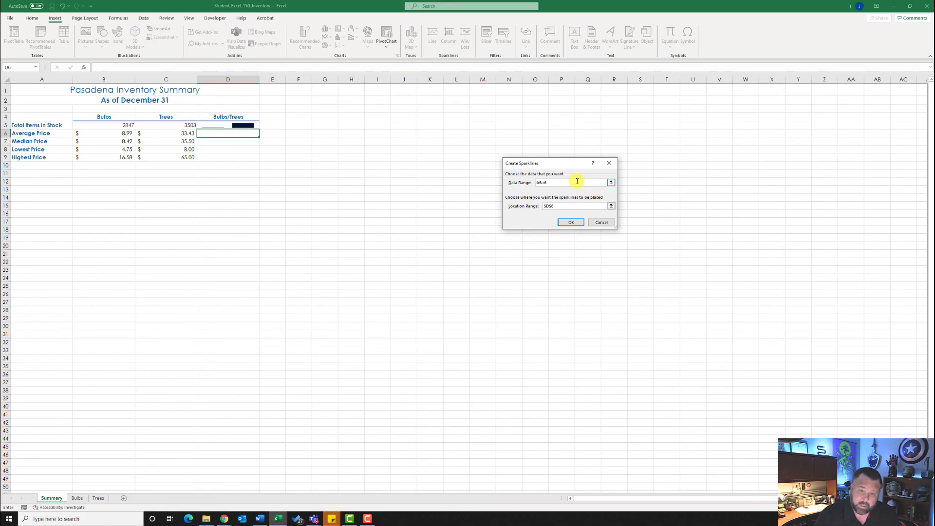
{"action": "key", "text": "Return"}
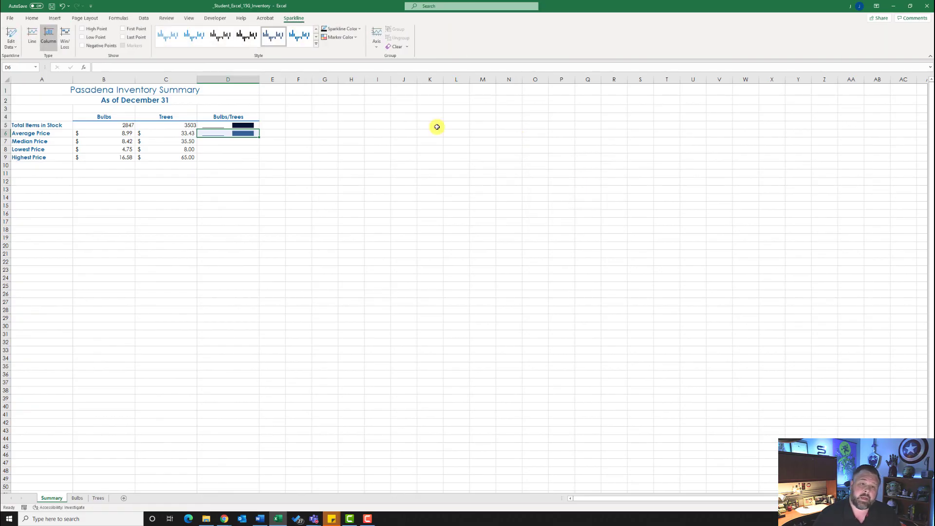
{"action": "left_click", "coordinate": [316, 45]}
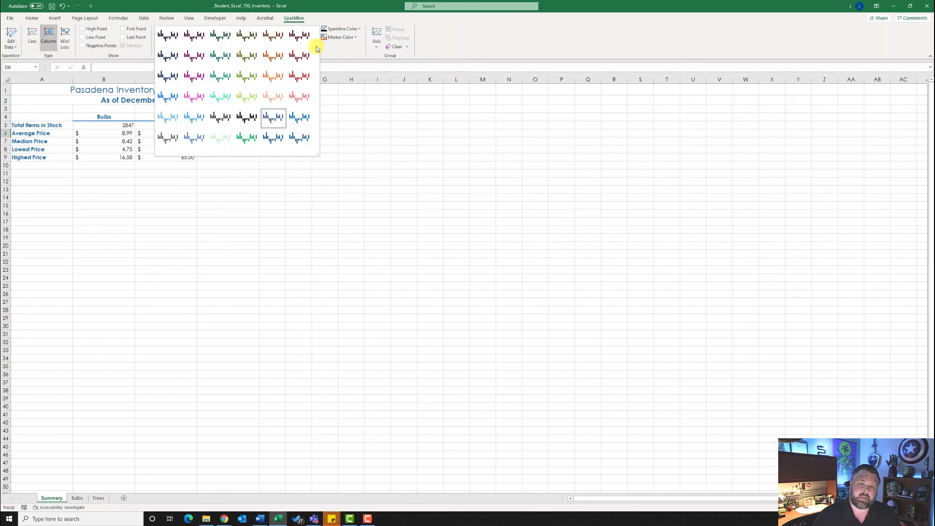
{"action": "left_click", "coordinate": [190, 42]}
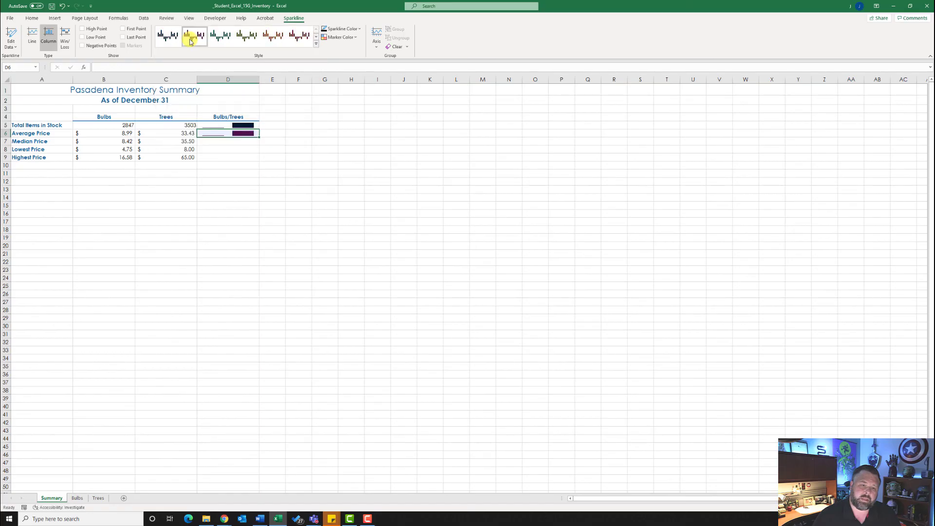
Insert a column sparkline in cell D7 from the data range B7:C7 and give it the dark teal style.
{"action": "left_click", "coordinate": [217, 141]}
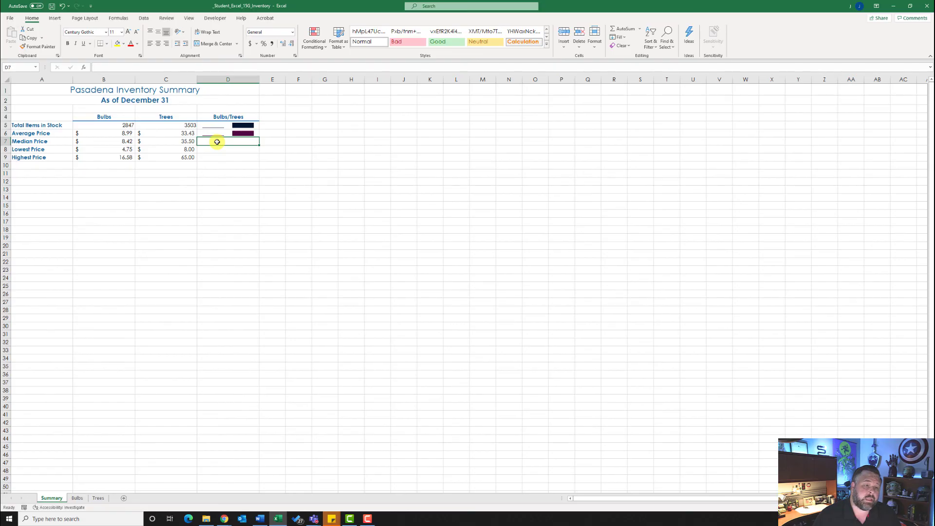
{"action": "left_click", "coordinate": [54, 18]}
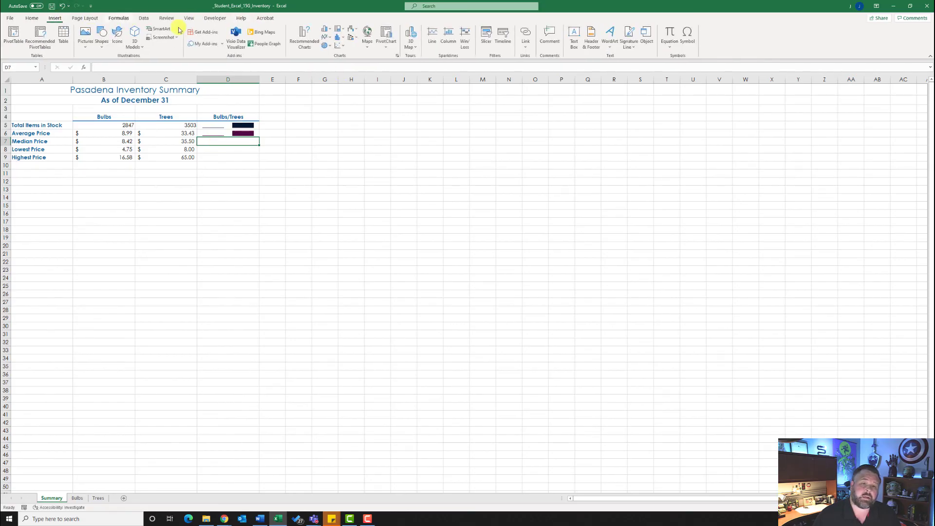
{"action": "left_click", "coordinate": [446, 39]}
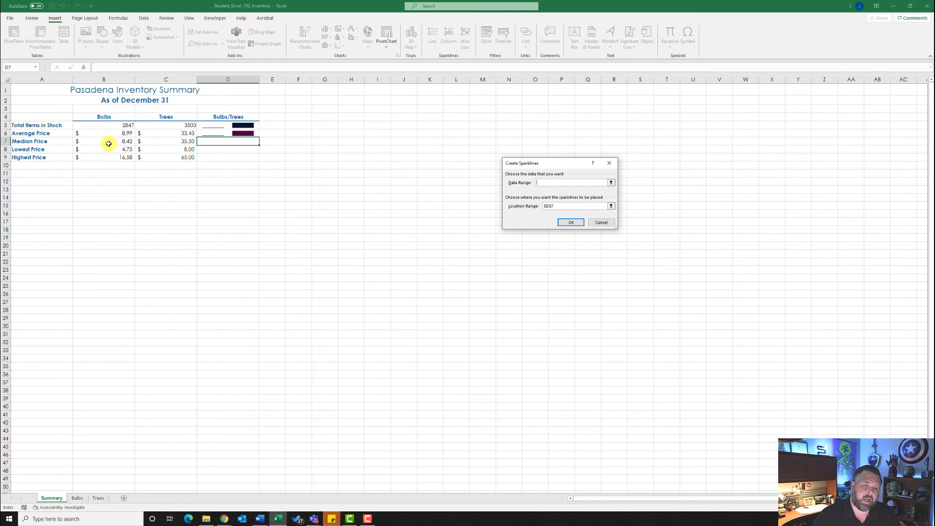
{"action": "left_click_drag", "start_coordinate": [107, 142], "coordinate": [159, 139]}
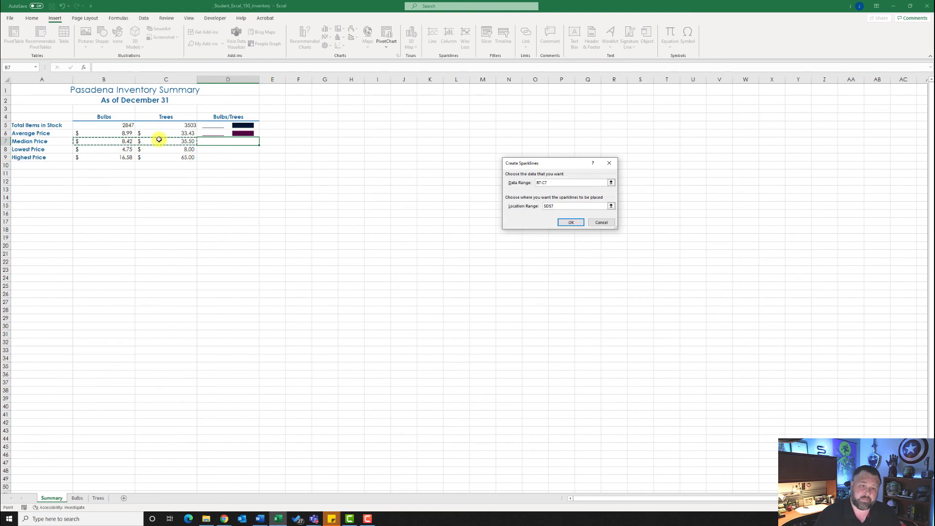
{"action": "key", "text": "Return"}
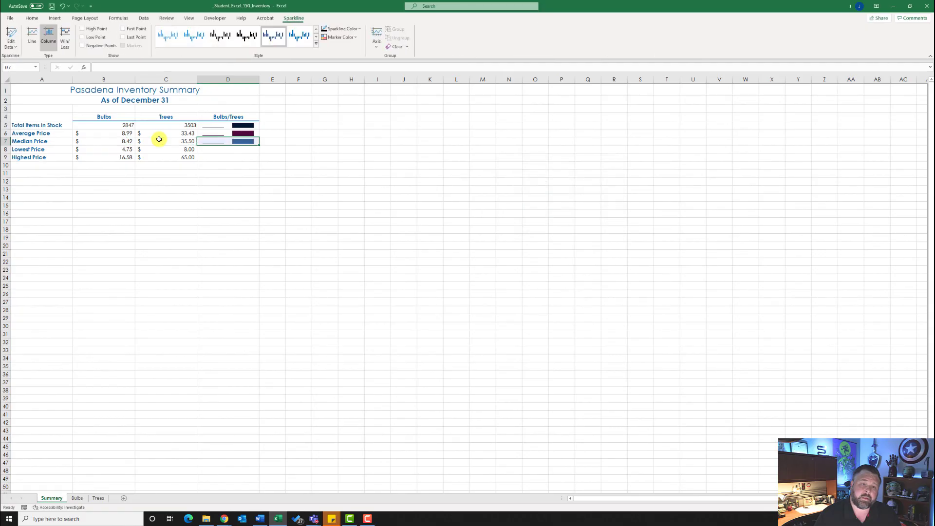
{"action": "left_click", "coordinate": [316, 44]}
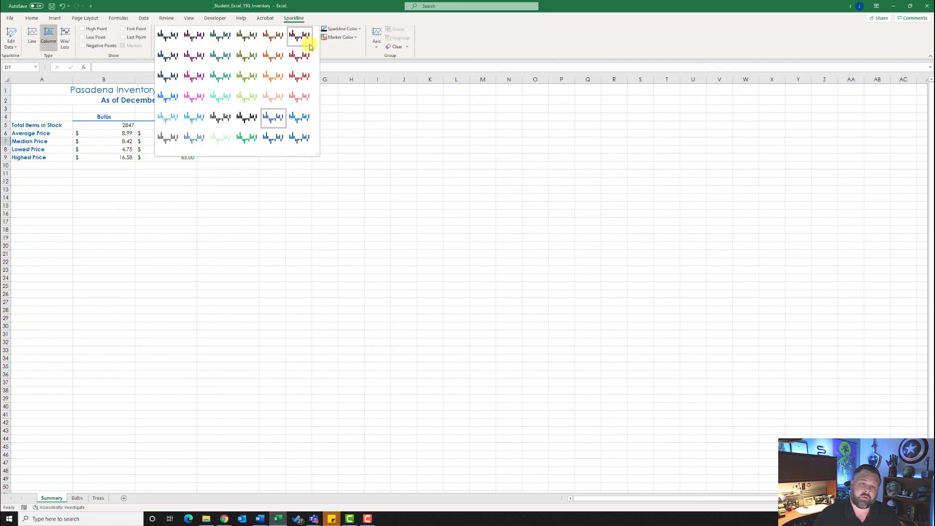
{"action": "left_click", "coordinate": [220, 38]}
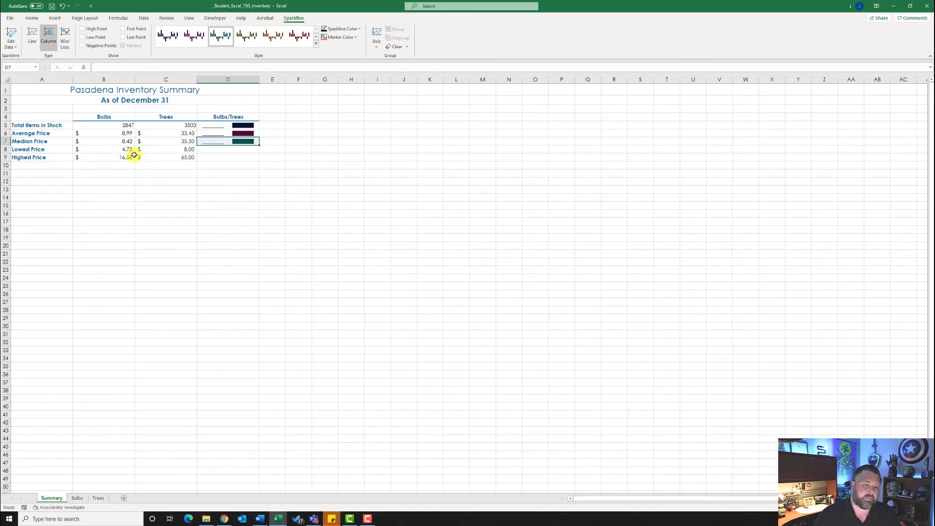
Insert a column sparkline in cell D8 from the data range B8:C8 and give it the dark olive green style.
{"action": "left_click", "coordinate": [212, 151]}
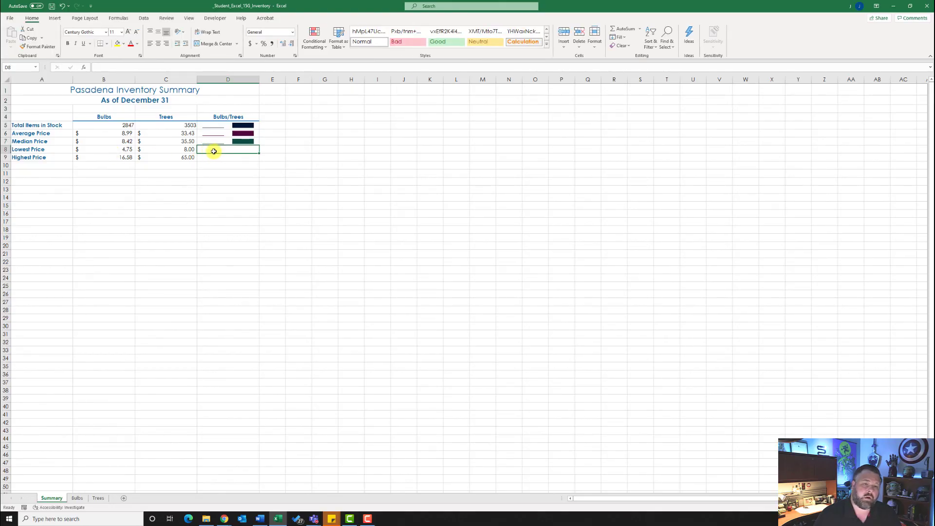
{"action": "left_click", "coordinate": [54, 19]}
{"action": "left_click", "coordinate": [449, 37]}
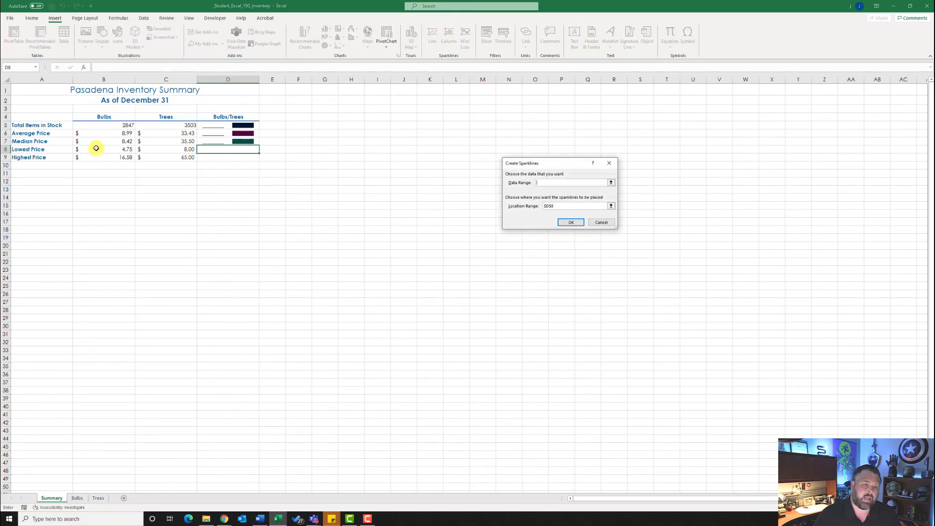
{"action": "left_click_drag", "start_coordinate": [96, 148], "coordinate": [152, 147]}
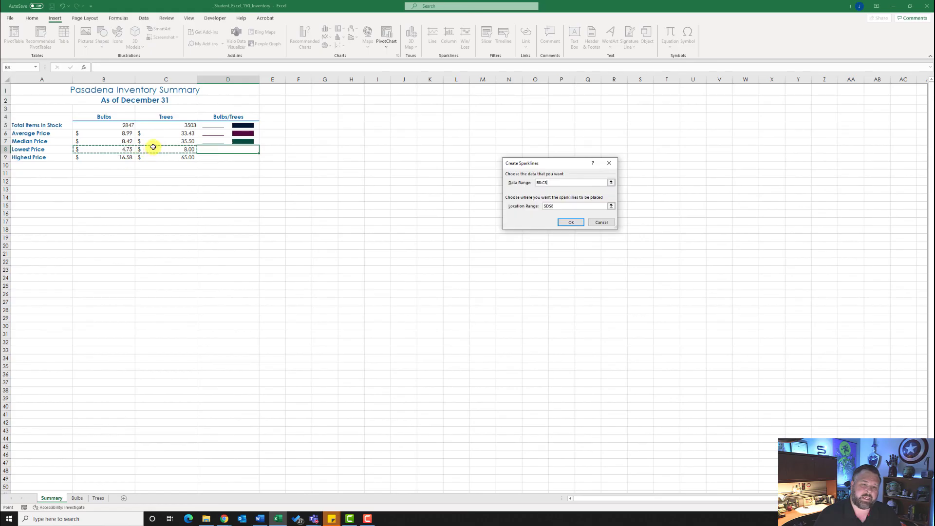
{"action": "left_click", "coordinate": [571, 222]}
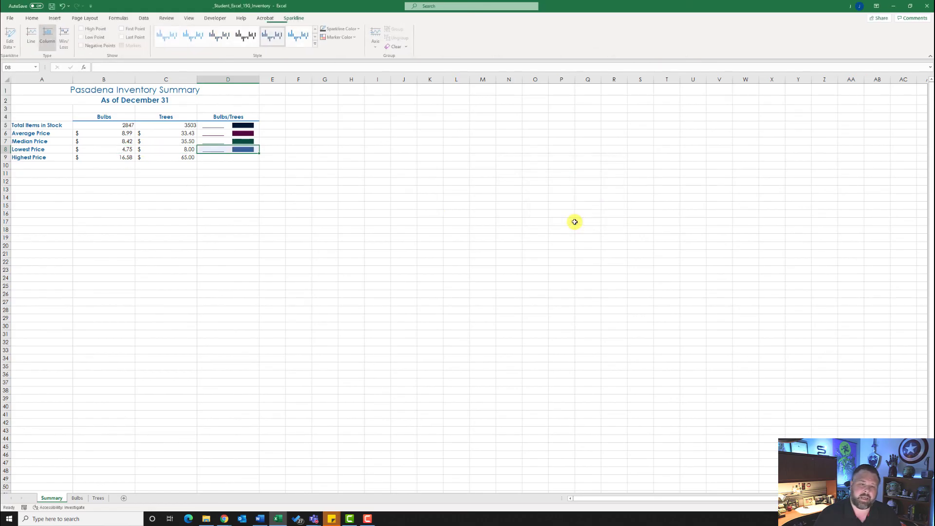
{"action": "left_click", "coordinate": [316, 43]}
{"action": "left_click", "coordinate": [250, 36]}
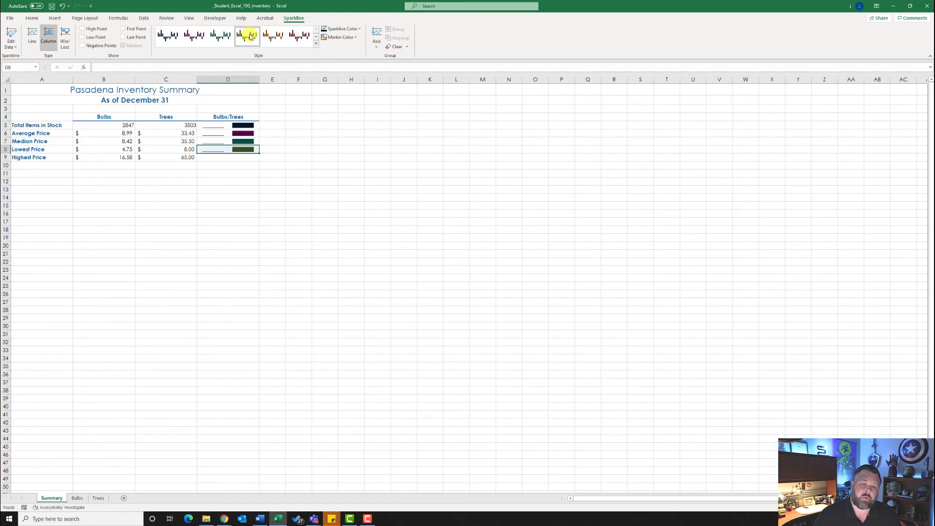
Insert a column sparkline in cell D9 from the data range B9:C9 and give it the dark orange style.
{"action": "left_click", "coordinate": [236, 158]}
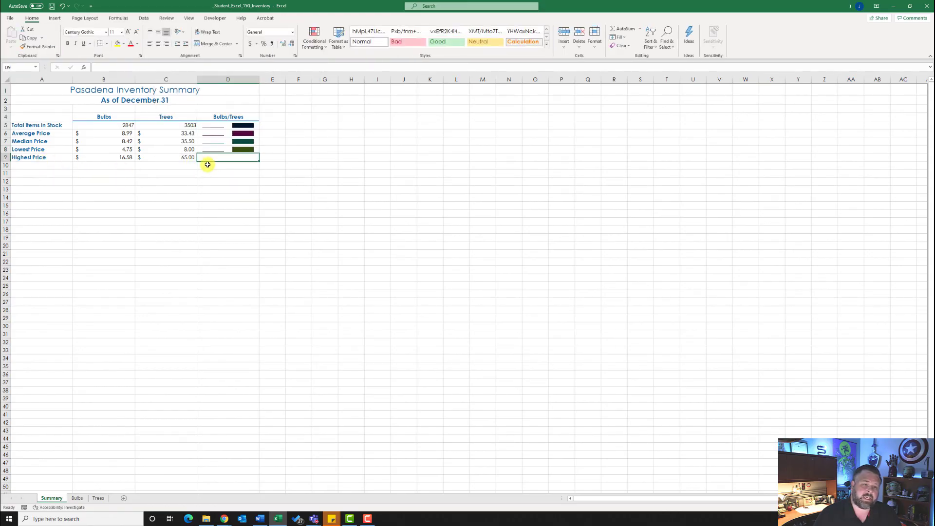
{"action": "left_click", "coordinate": [56, 18]}
{"action": "left_click", "coordinate": [448, 36]}
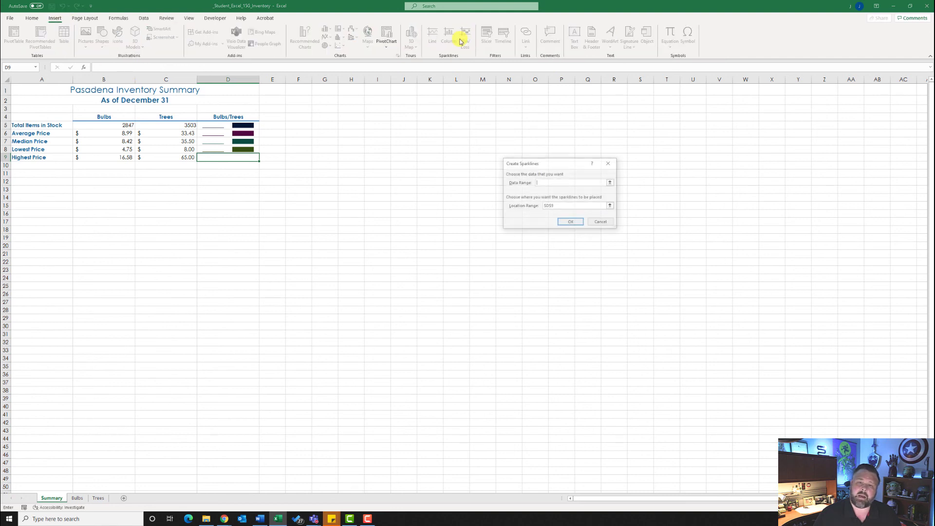
{"action": "left_click", "coordinate": [554, 182]}
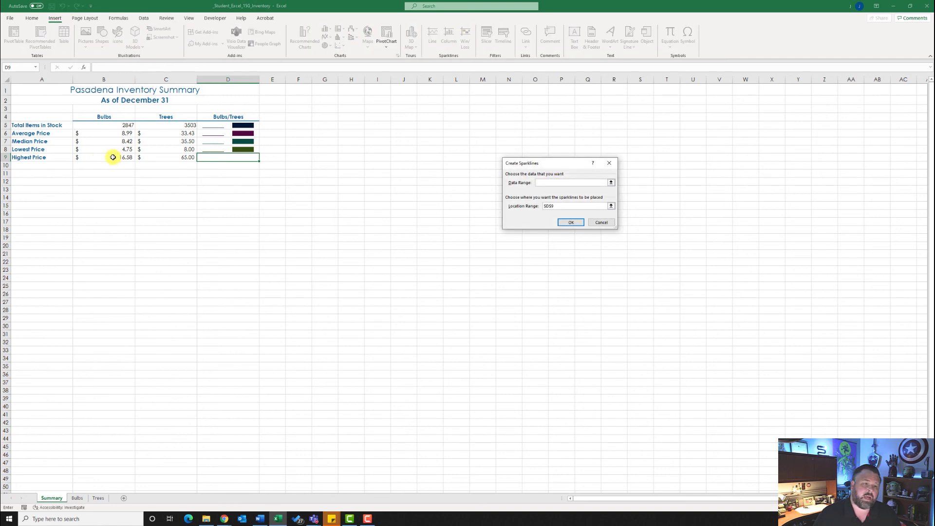
{"action": "left_click_drag", "start_coordinate": [113, 156], "coordinate": [168, 158]}
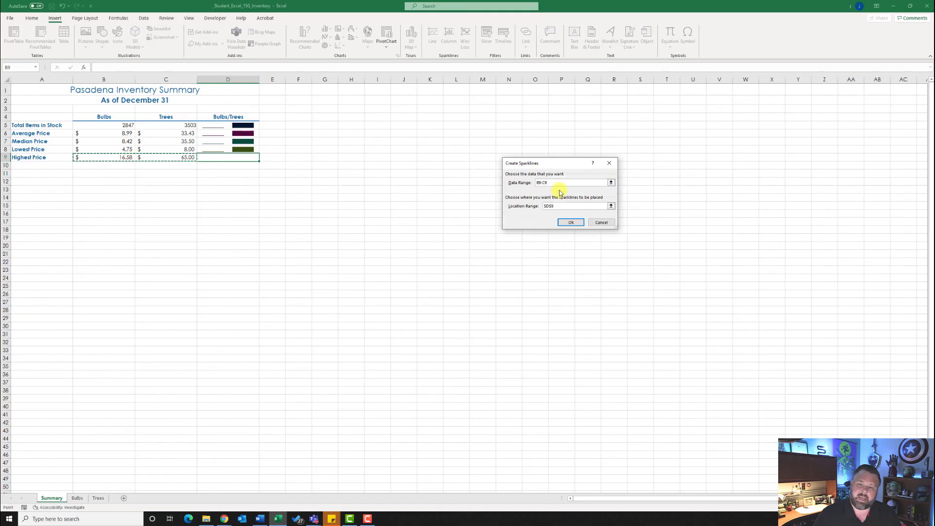
{"action": "left_click", "coordinate": [570, 222]}
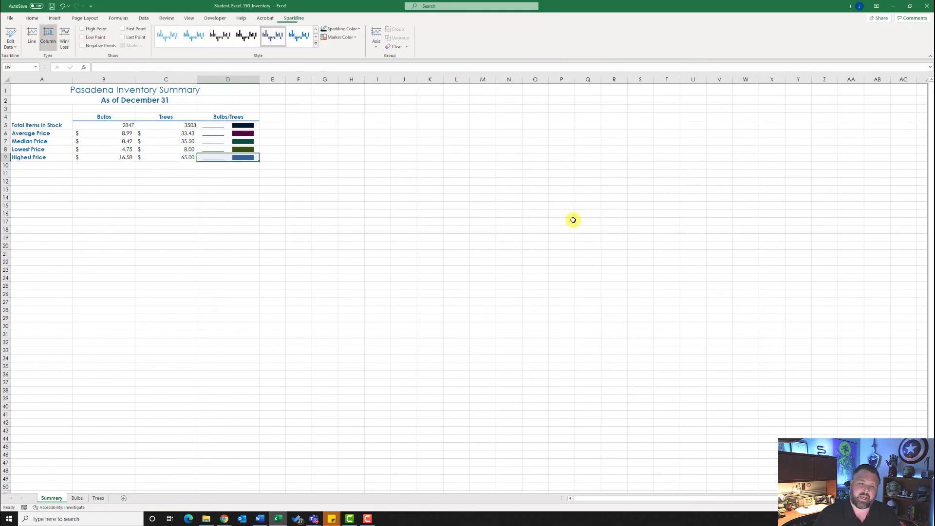
{"action": "left_click", "coordinate": [316, 43]}
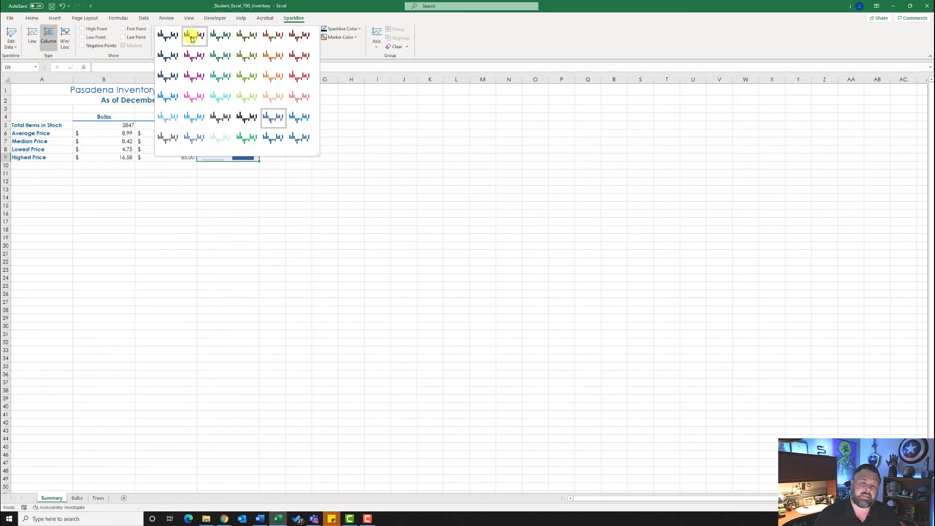
{"action": "left_click", "coordinate": [264, 41]}
{"action": "right_click", "coordinate": [225, 164]}
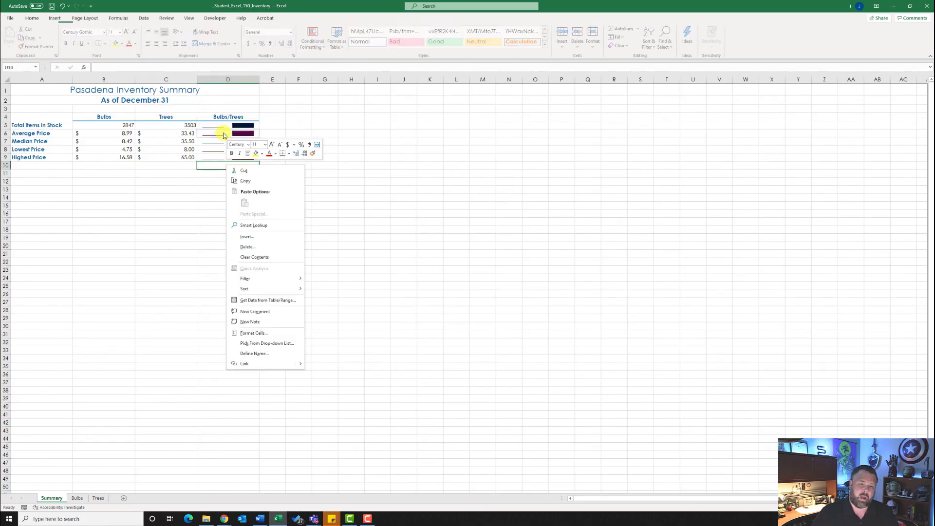
{"action": "left_click", "coordinate": [223, 135]}
{"action": "left_click", "coordinate": [216, 127]}
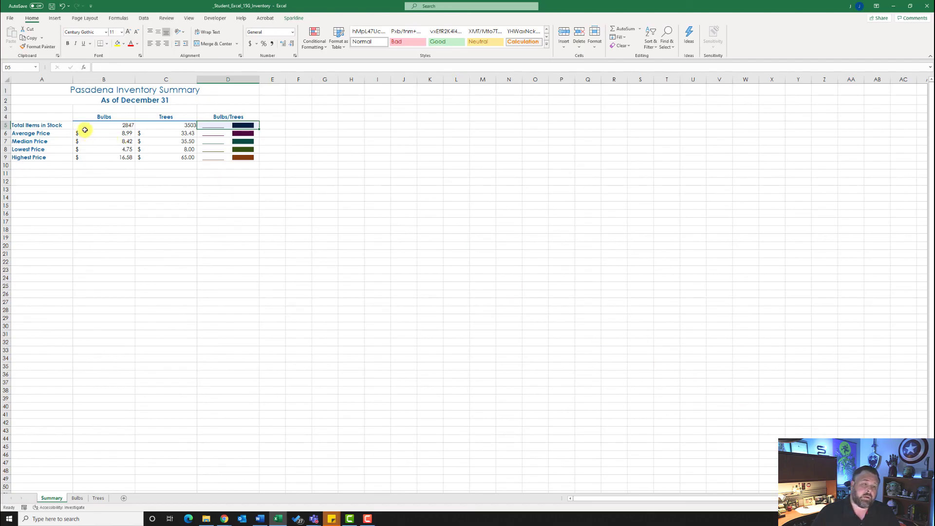
Apply Comma Style with no decimal places to the total items in stock in B5:C5.
{"action": "left_click_drag", "start_coordinate": [83, 126], "coordinate": [164, 123]}
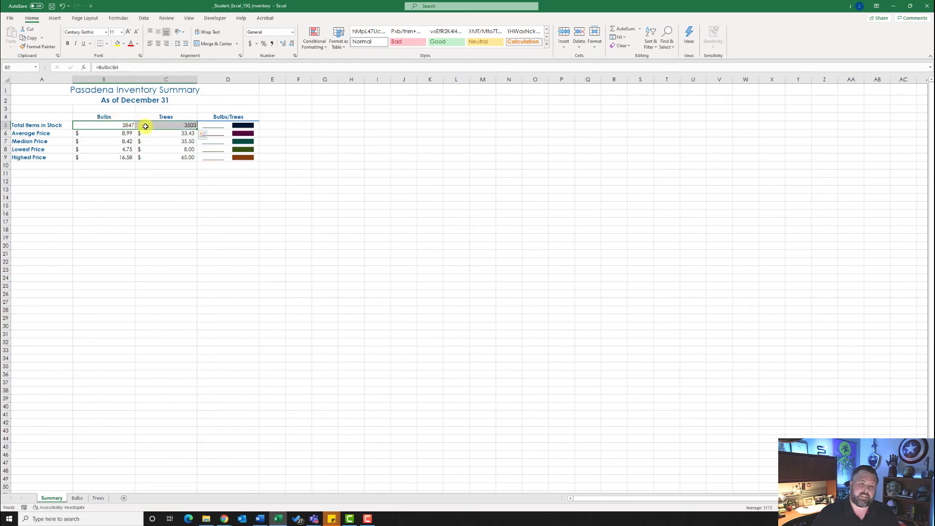
{"action": "left_click", "coordinate": [272, 44]}
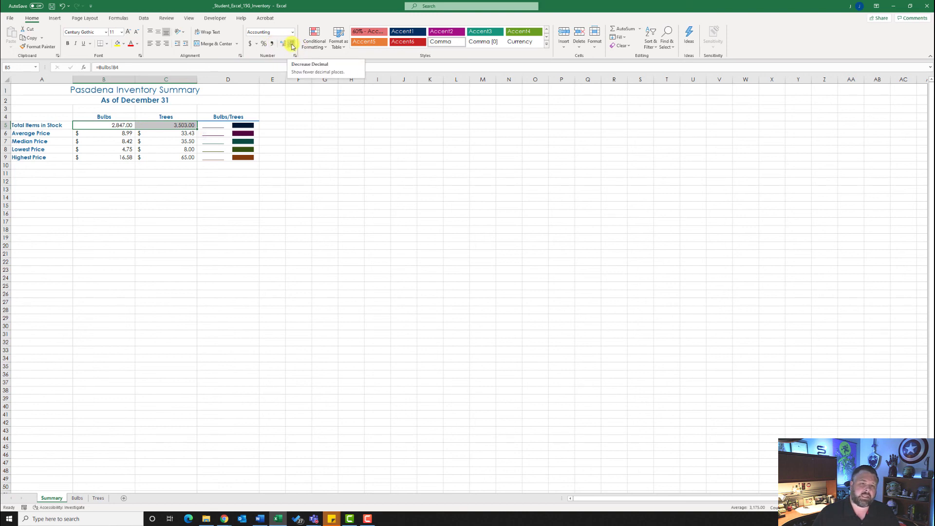
{"action": "left_click", "coordinate": [291, 44]}
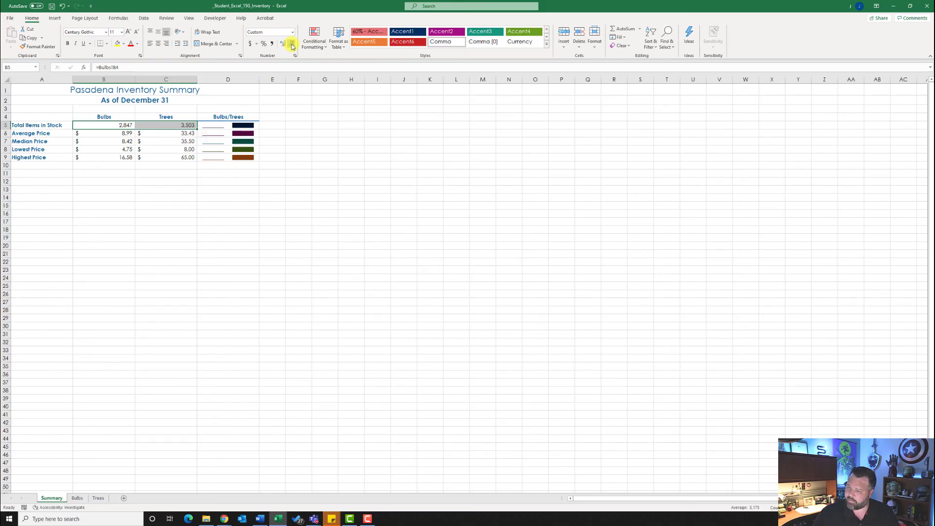
Apply the Accounting Number Format to the price statistics in B6:C9.
{"action": "left_click", "coordinate": [92, 134]}
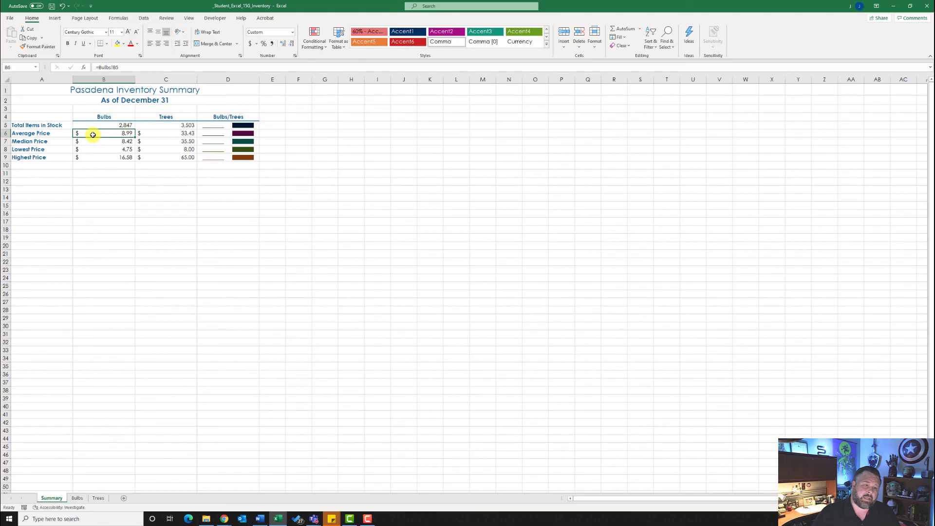
{"action": "left_click_drag", "start_coordinate": [93, 135], "coordinate": [167, 159]}
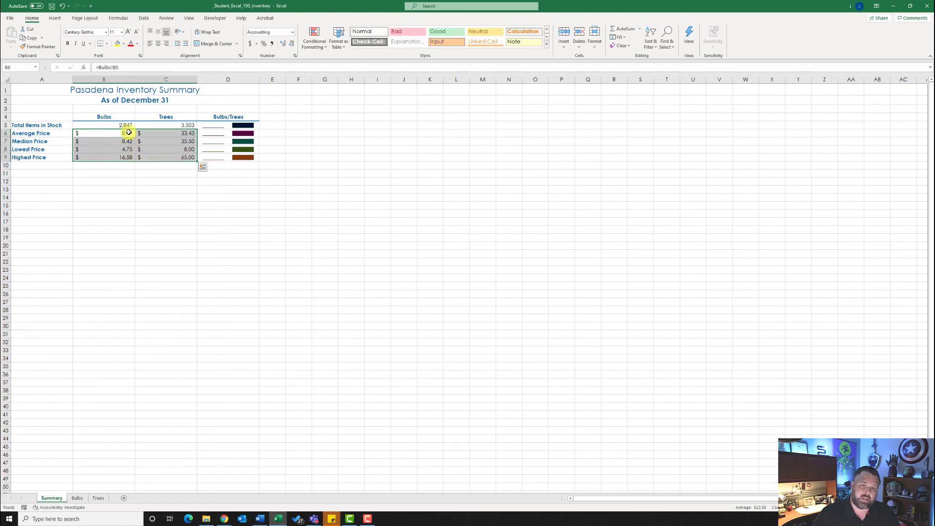
{"action": "left_click", "coordinate": [252, 45]}
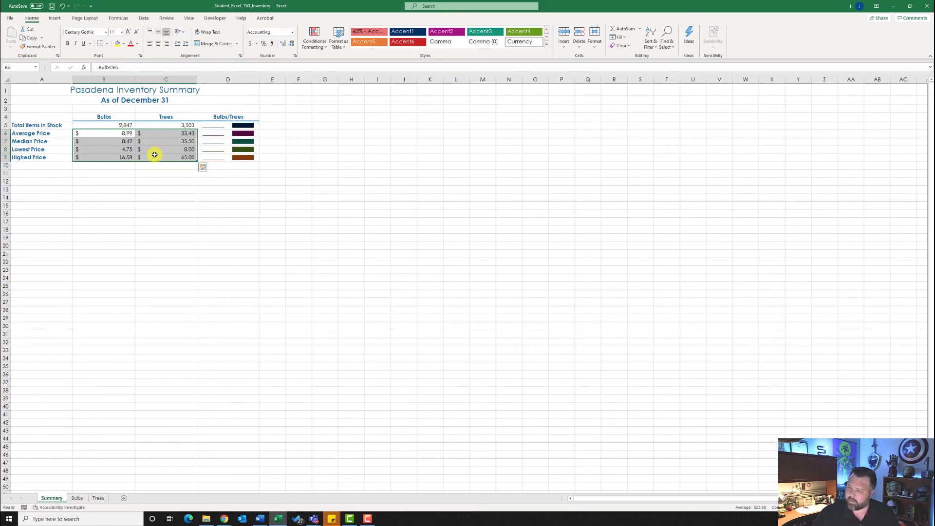
{"action": "left_click", "coordinate": [183, 182]}
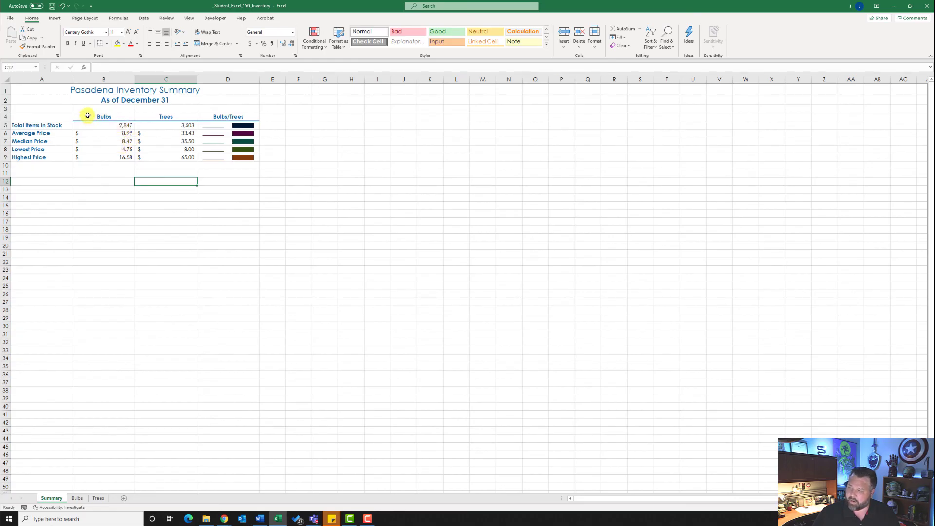
Set the Summary sheet's page to be centered horizontally and in Landscape orientation.
{"action": "left_click", "coordinate": [85, 18]}
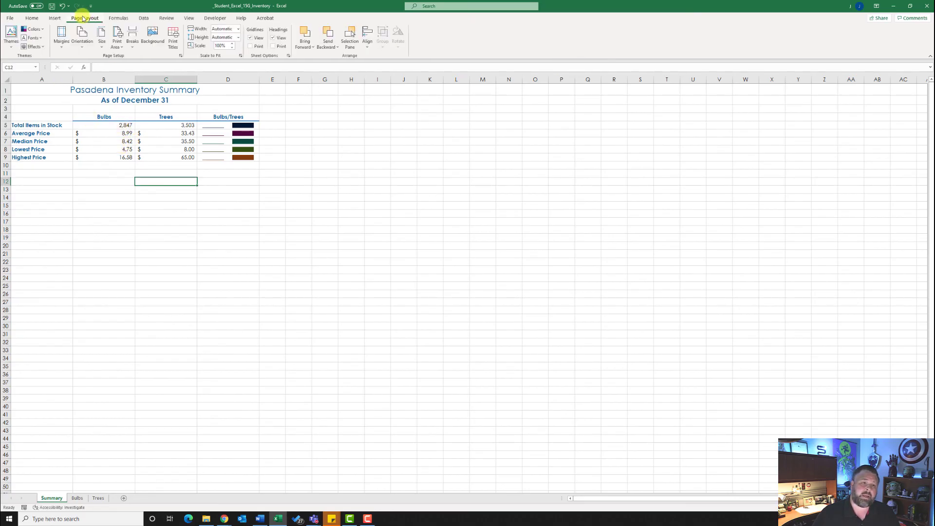
{"action": "left_click", "coordinate": [181, 56]}
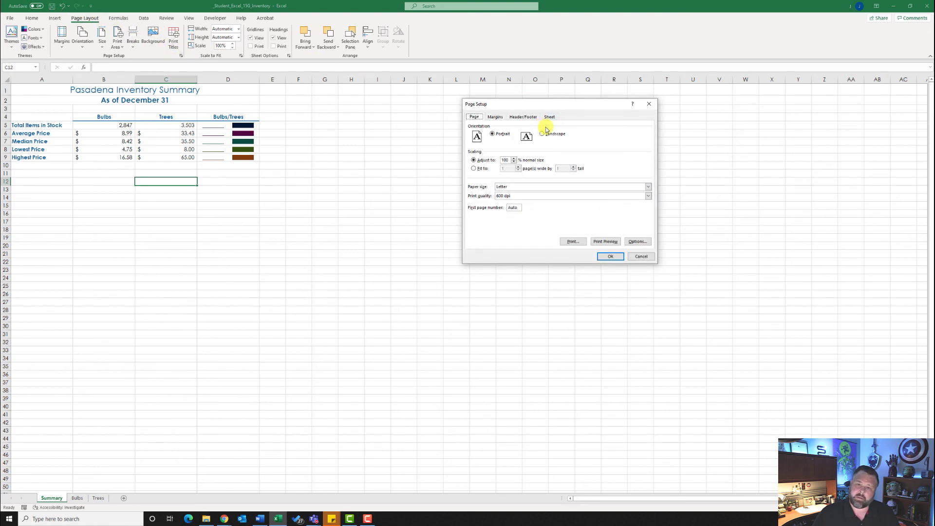
{"action": "left_click", "coordinate": [492, 120]}
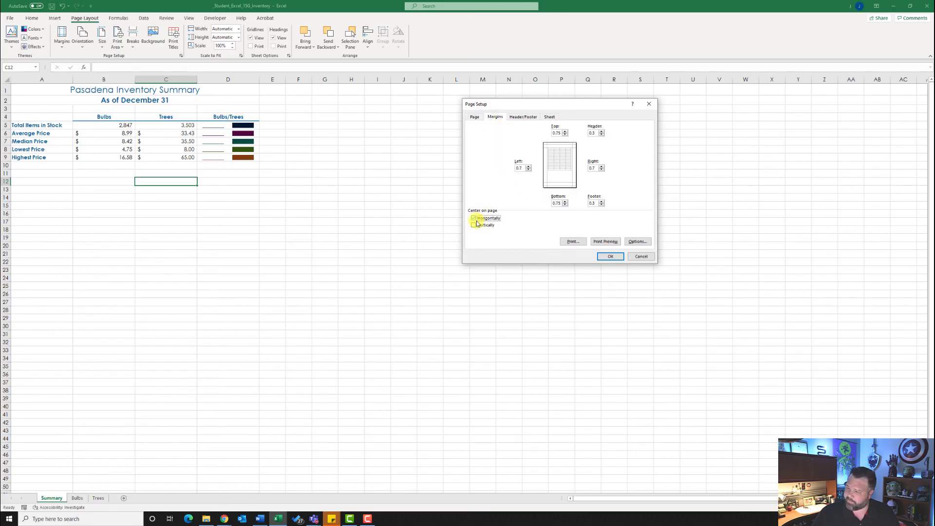
{"action": "left_click", "coordinate": [473, 118]}
{"action": "left_click", "coordinate": [545, 135]}
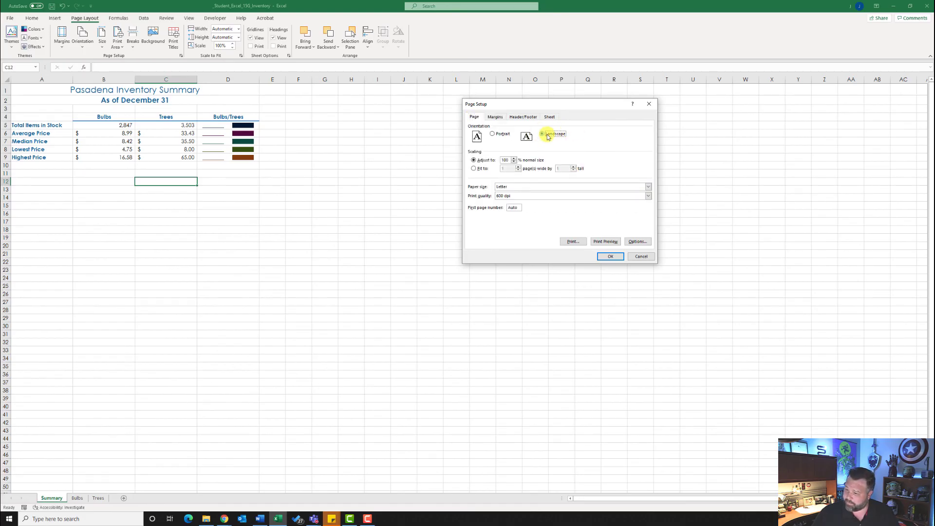
Add a custom footer with the file name in its left section and apply the page setup.
{"action": "left_click", "coordinate": [523, 117]}
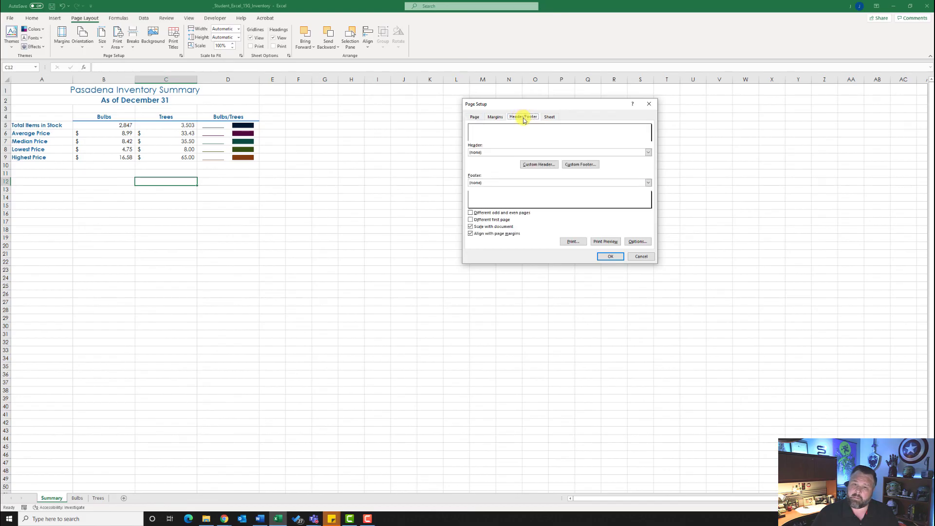
{"action": "left_click", "coordinate": [589, 166]}
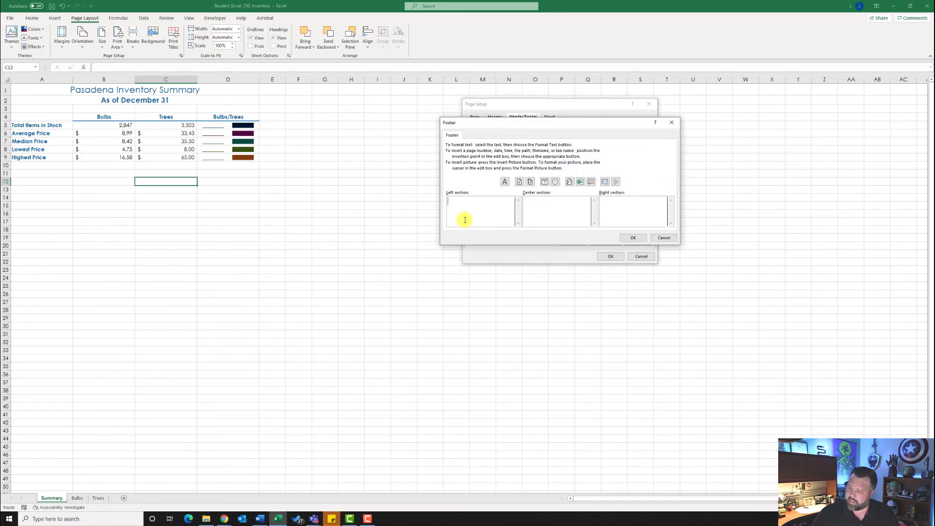
{"action": "left_click", "coordinate": [580, 182]}
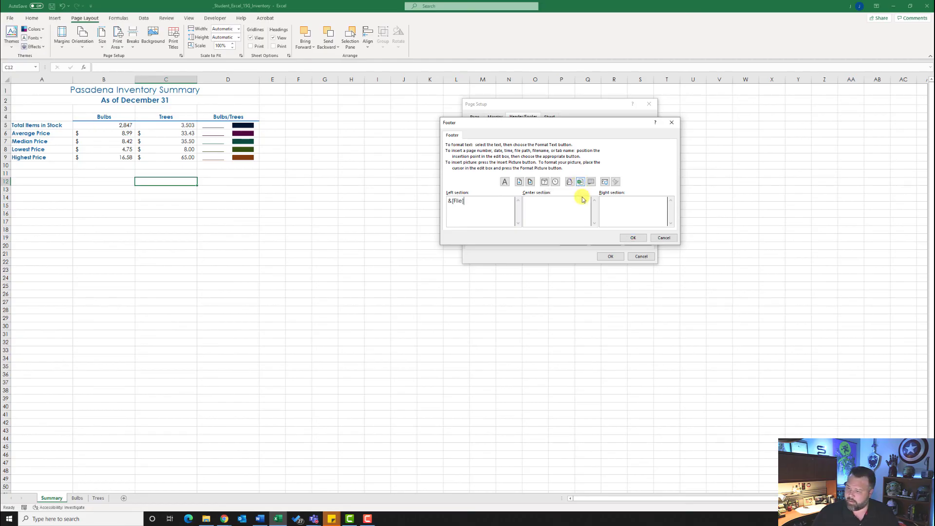
{"action": "left_click", "coordinate": [632, 239]}
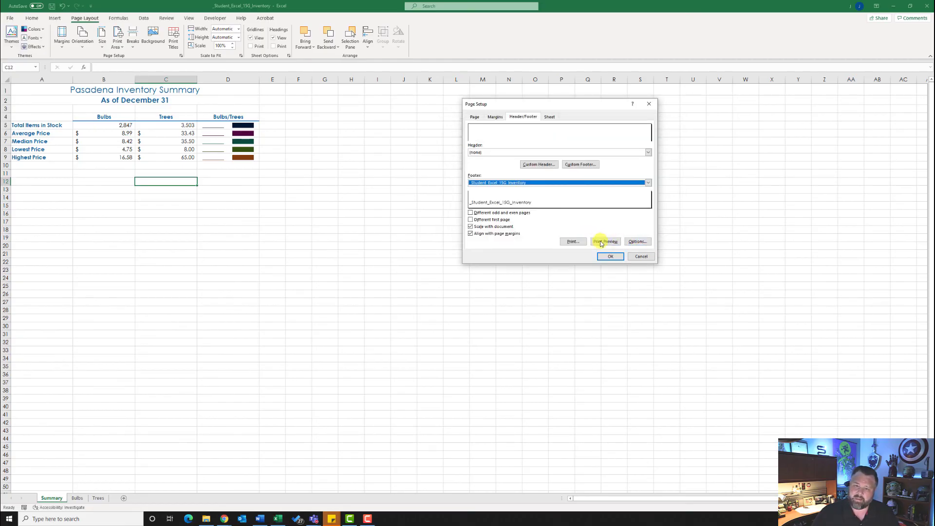
{"action": "left_click", "coordinate": [609, 256]}
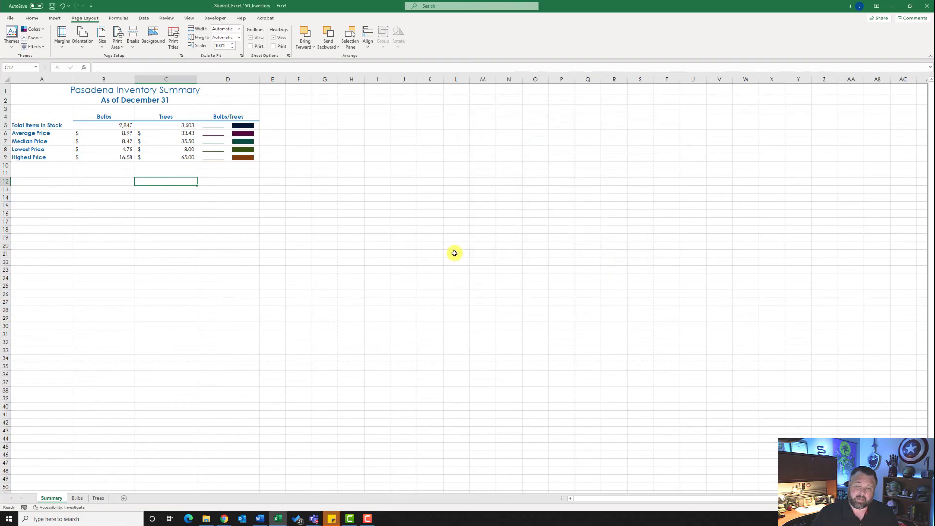
Select cell A1 on the Summary sheet, review the Trees and Bulbs sheets, and return to Summary.
{"action": "left_click", "coordinate": [21, 90]}
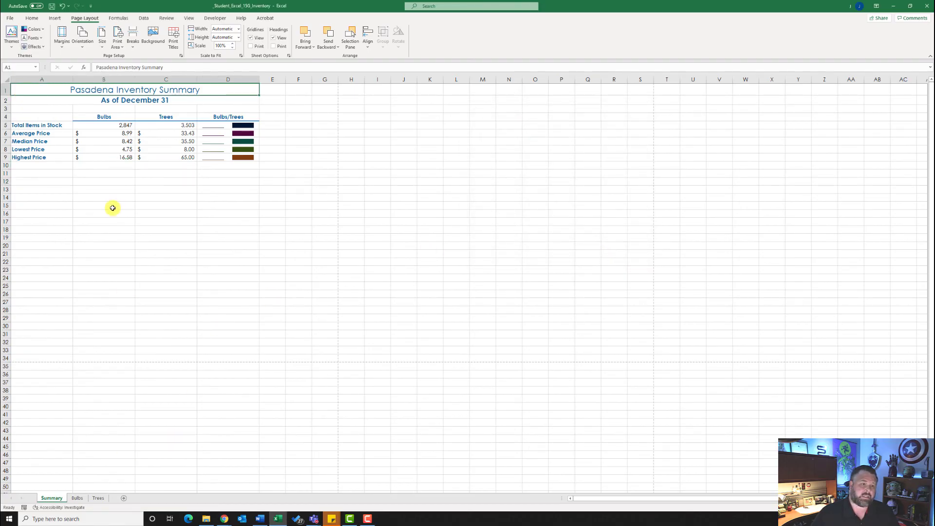
{"action": "left_click", "coordinate": [77, 498]}
{"action": "left_click", "coordinate": [99, 498]}
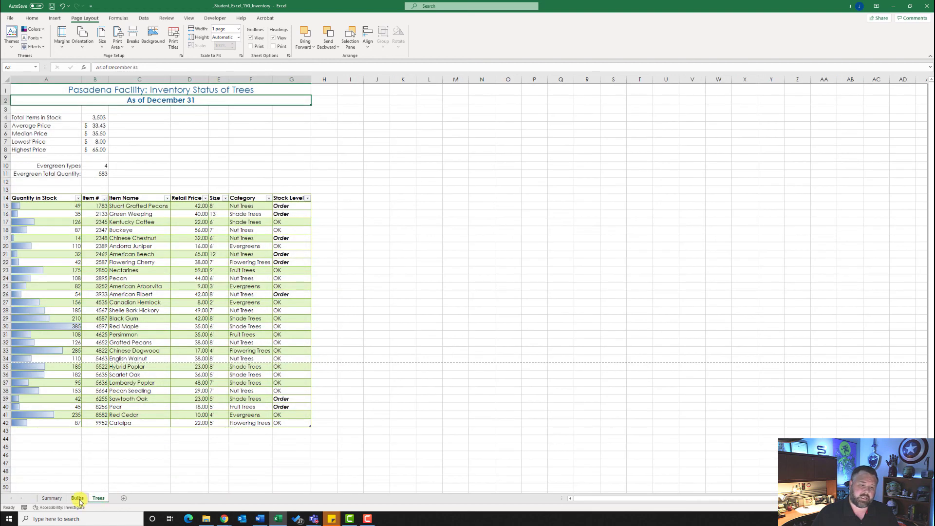
{"action": "left_click", "coordinate": [77, 498]}
{"action": "left_click", "coordinate": [53, 497]}
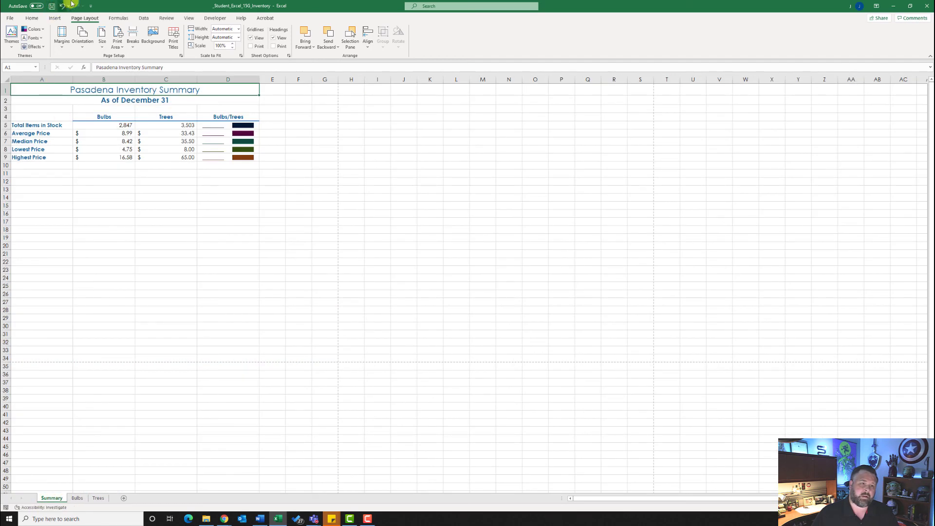
Switch to the MyLab assignment page in Chrome, upload _Student_Excel_15G_Inventory.xlsx from the Downloads folder and submit it for grading.
{"action": "left_click", "coordinate": [895, 7]}
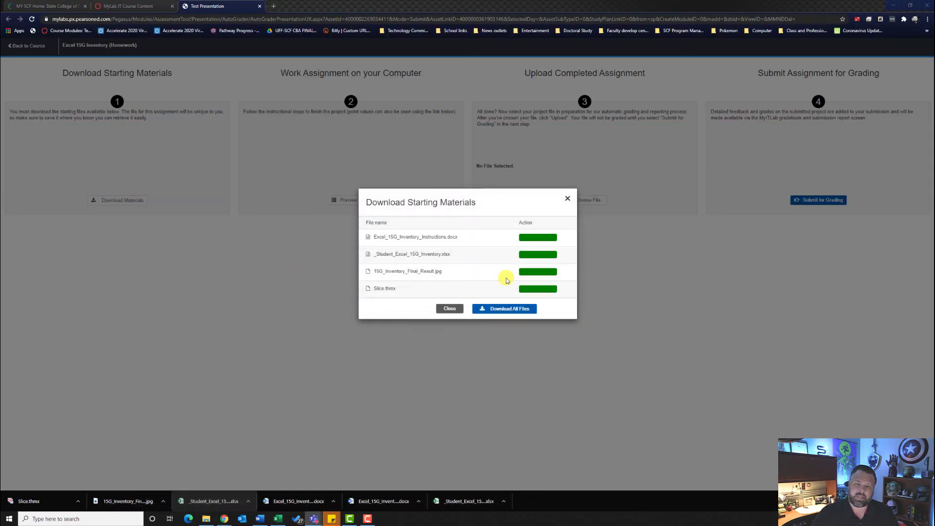
{"action": "left_click", "coordinate": [567, 198]}
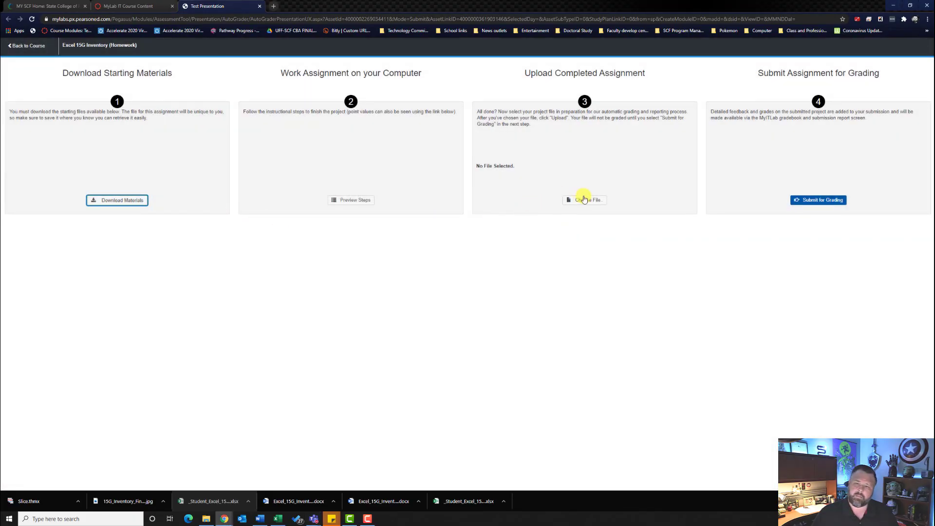
{"action": "left_click", "coordinate": [584, 200]}
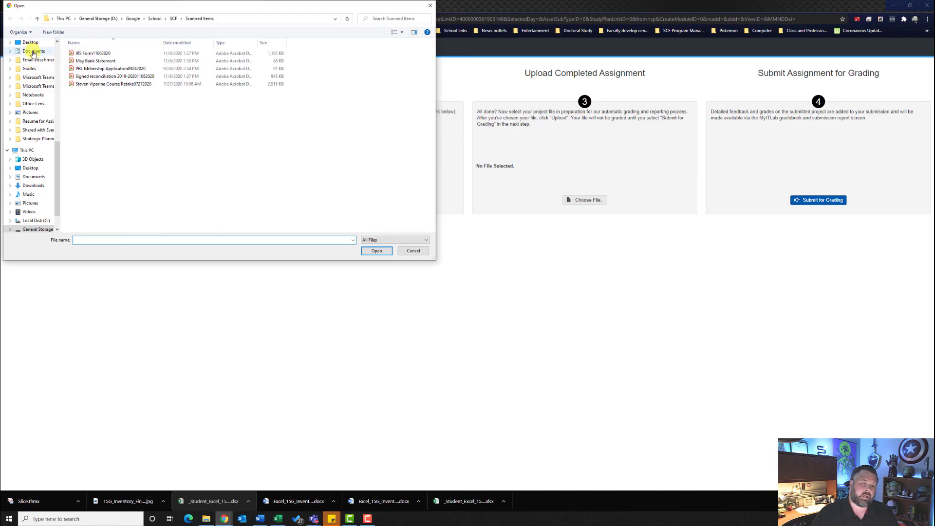
{"action": "left_click", "coordinate": [35, 186]}
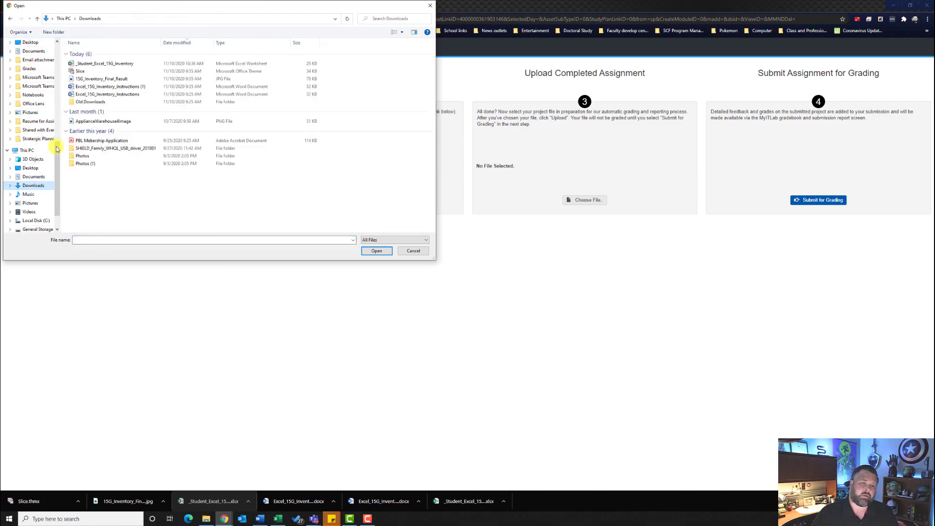
{"action": "left_click", "coordinate": [109, 63]}
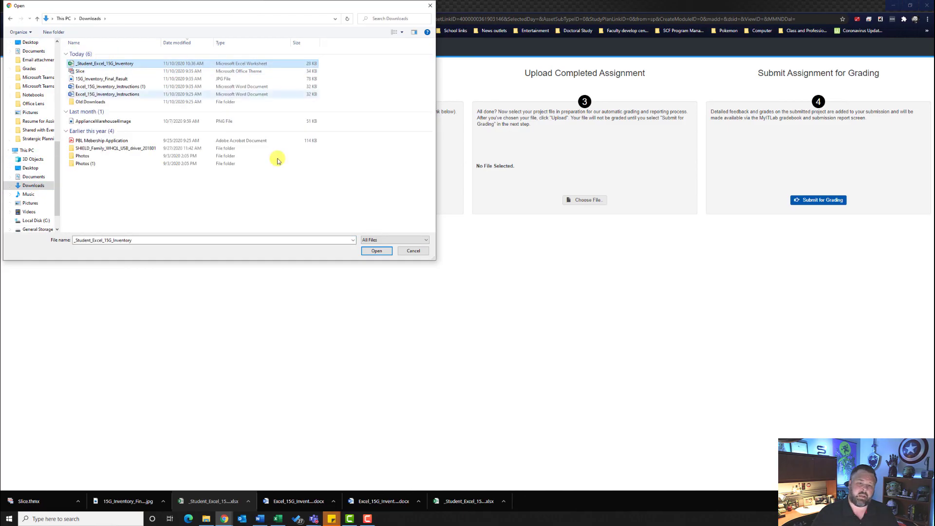
{"action": "left_click", "coordinate": [377, 251]}
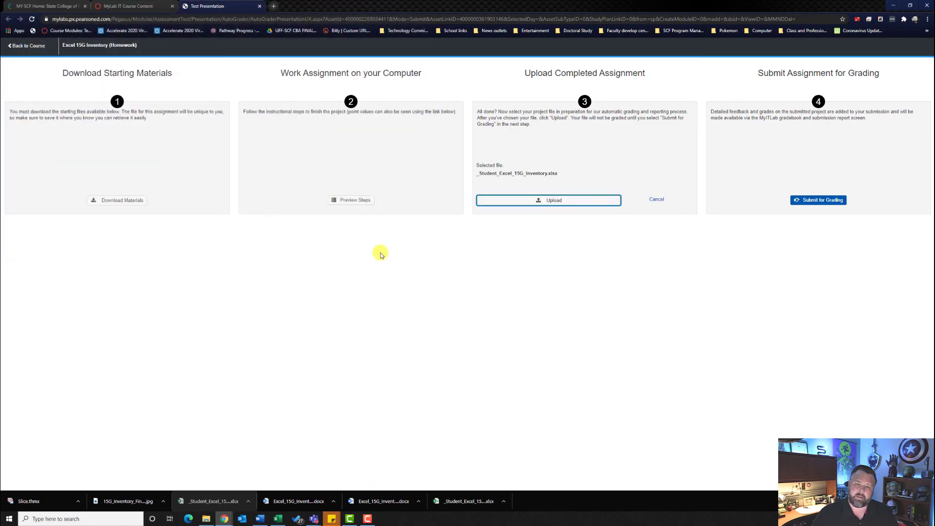
{"action": "left_click", "coordinate": [540, 204]}
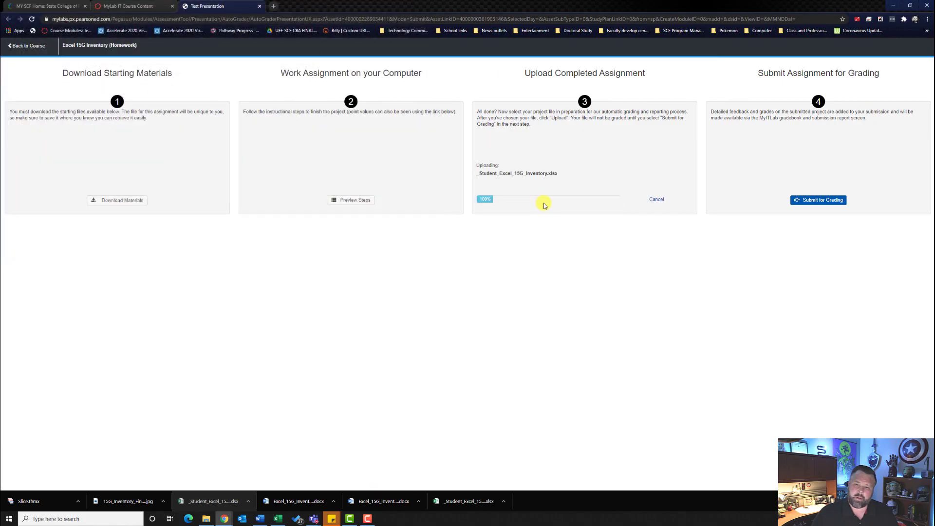
{"action": "left_click", "coordinate": [836, 203]}
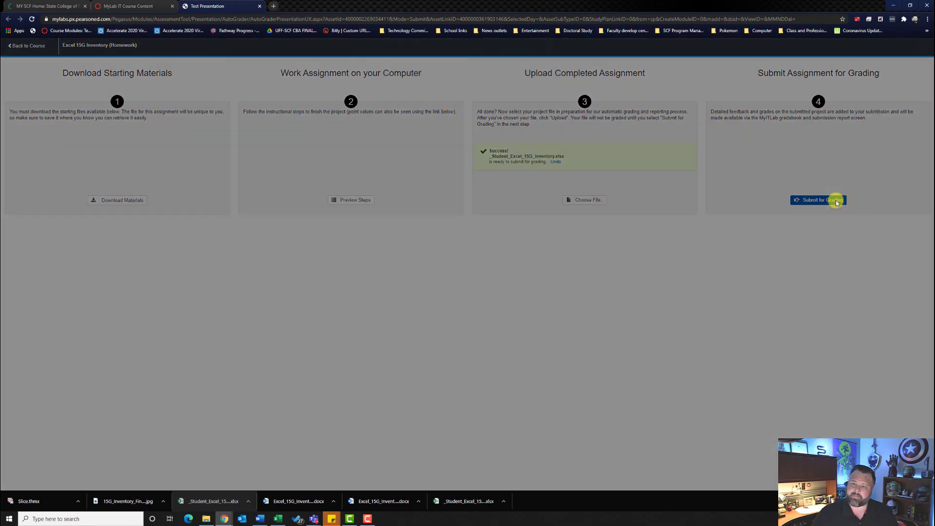
{"action": "left_click", "coordinate": [486, 273]}
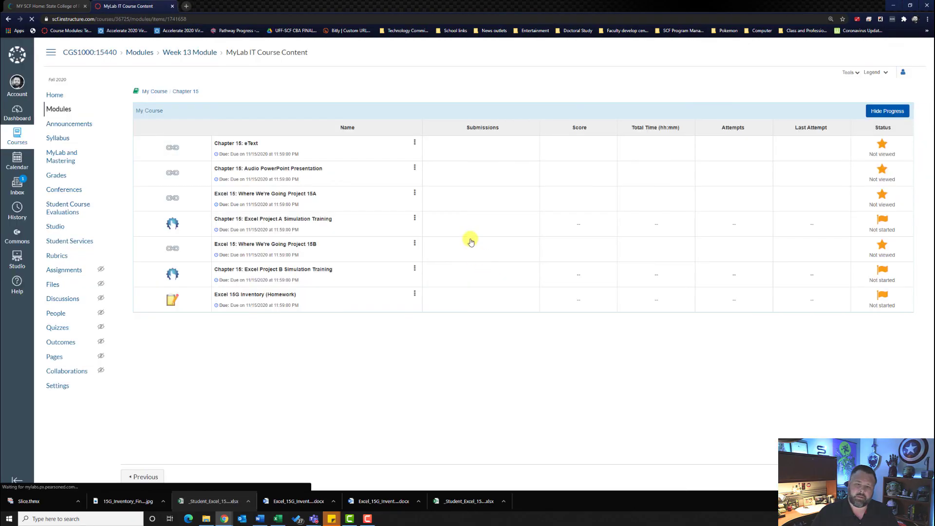
View the submissions of the Excel 15G Inventory homework and open Submission 1/1.
{"action": "right_click", "coordinate": [356, 327]}
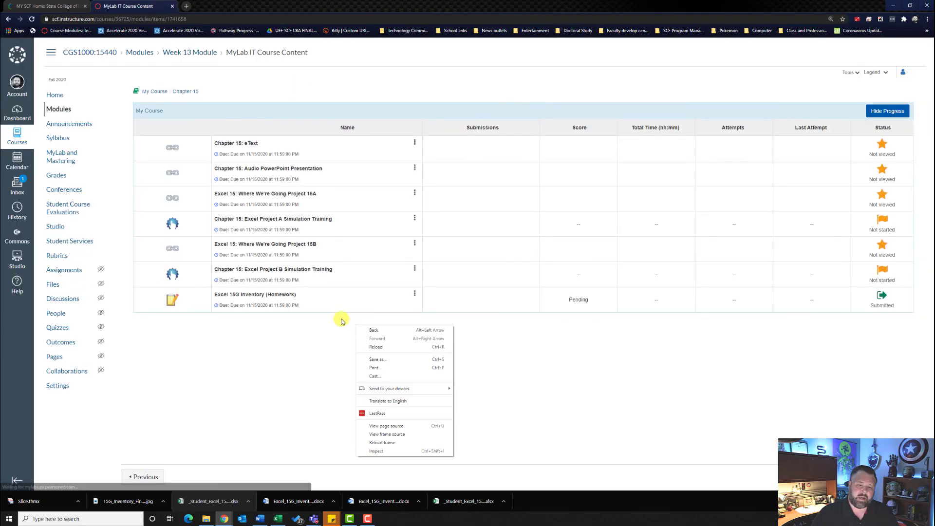
{"action": "left_click", "coordinate": [414, 296]}
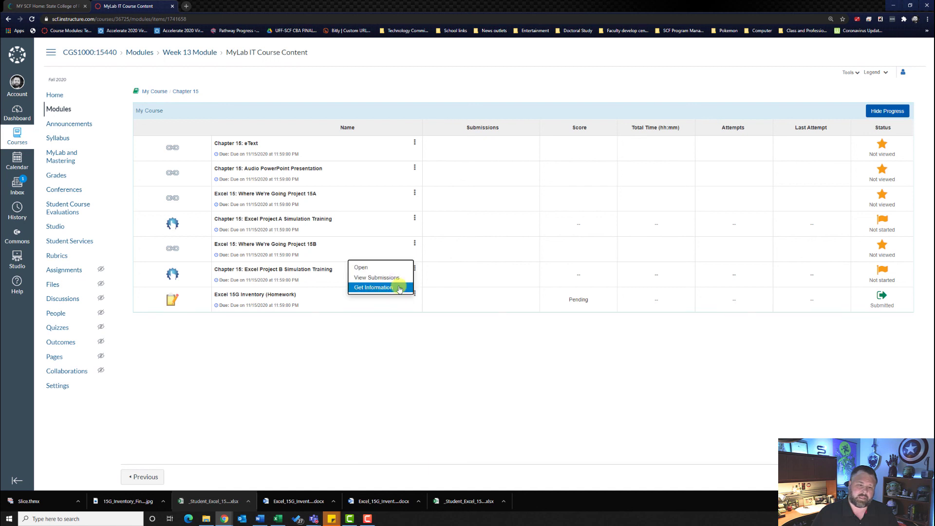
{"action": "left_click", "coordinate": [387, 277]}
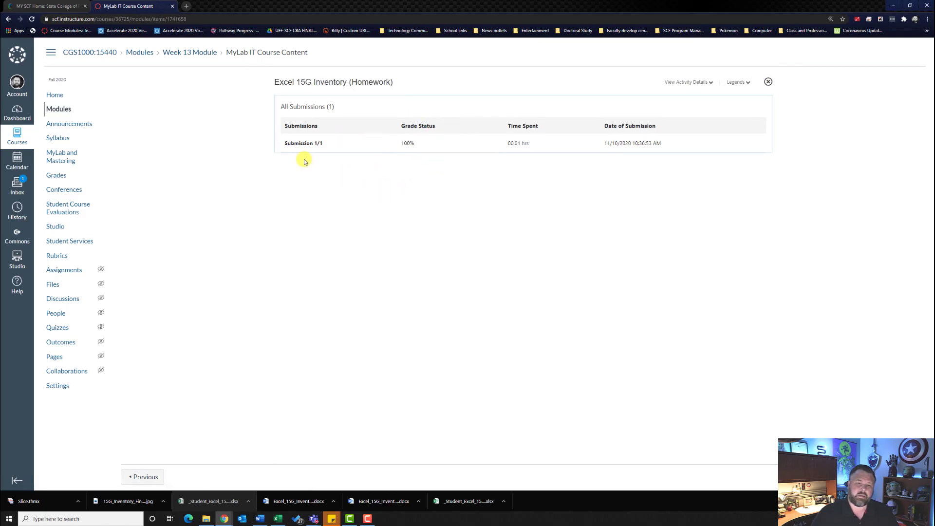
{"action": "left_click", "coordinate": [311, 144]}
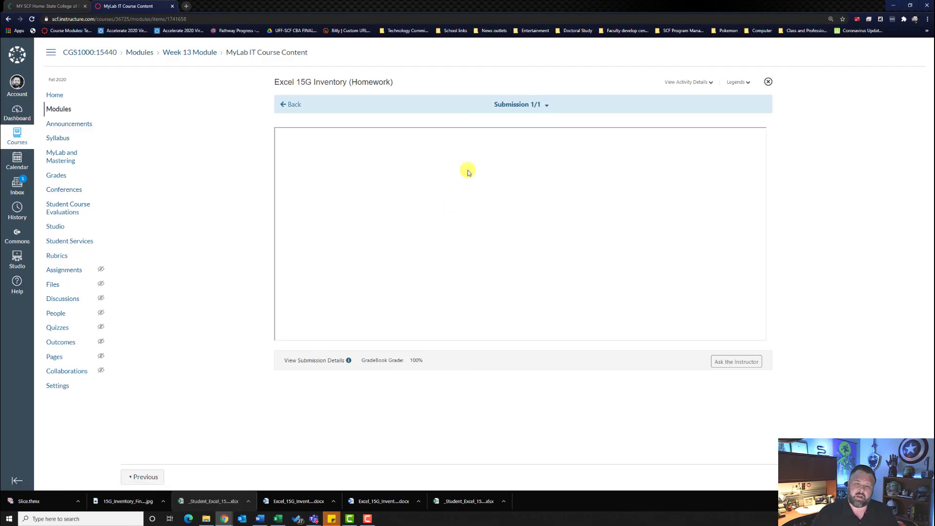